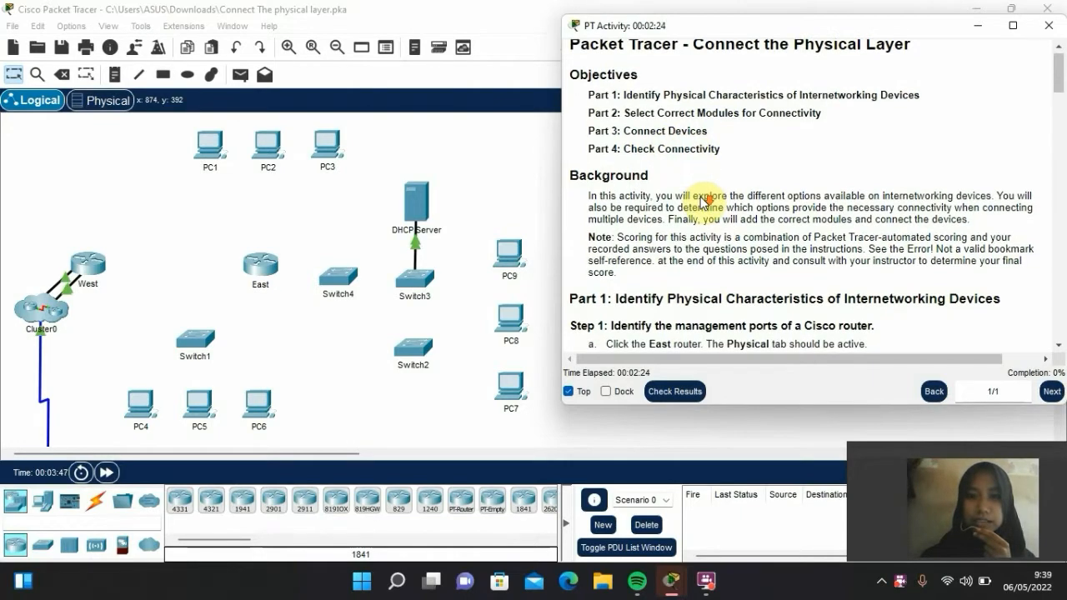
Read the Part 1 instructions, then open the East router's enlarged physical view and examine its management, LAN and WAN ports
{"action": "scroll", "coordinate": [705, 200], "scroll_direction": "down", "scroll_amount": 1}
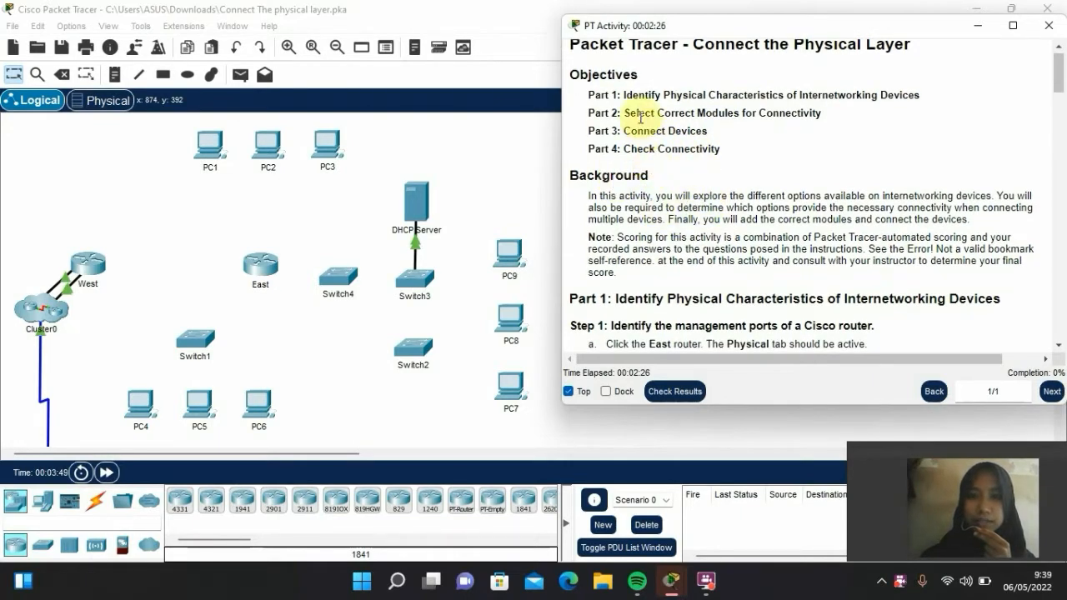
{"action": "scroll", "coordinate": [761, 210], "scroll_direction": "down", "scroll_amount": 5}
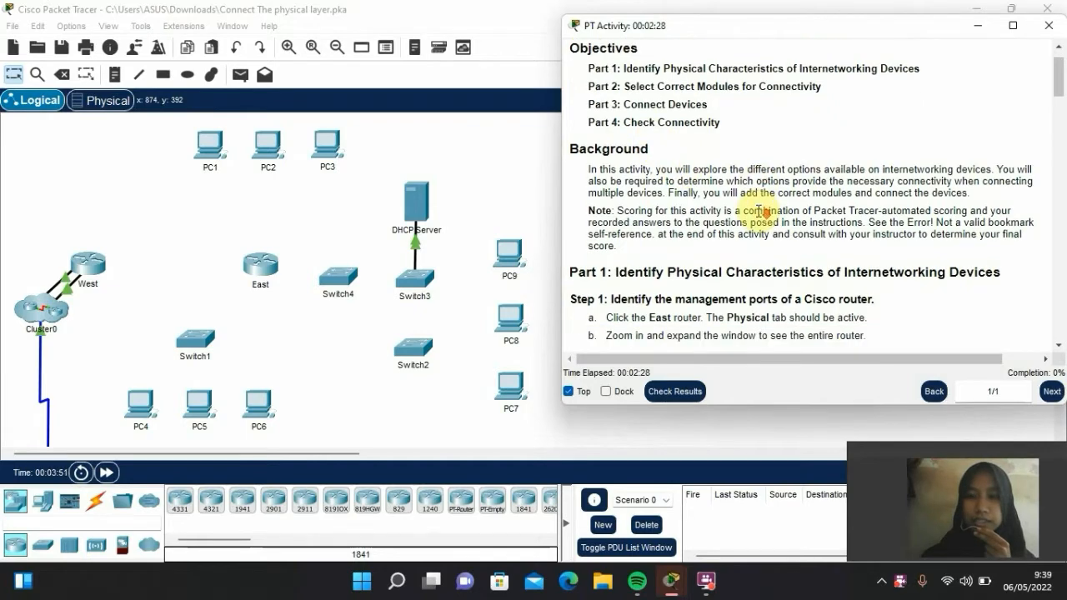
{"action": "scroll", "coordinate": [760, 209], "scroll_direction": "down", "scroll_amount": 9}
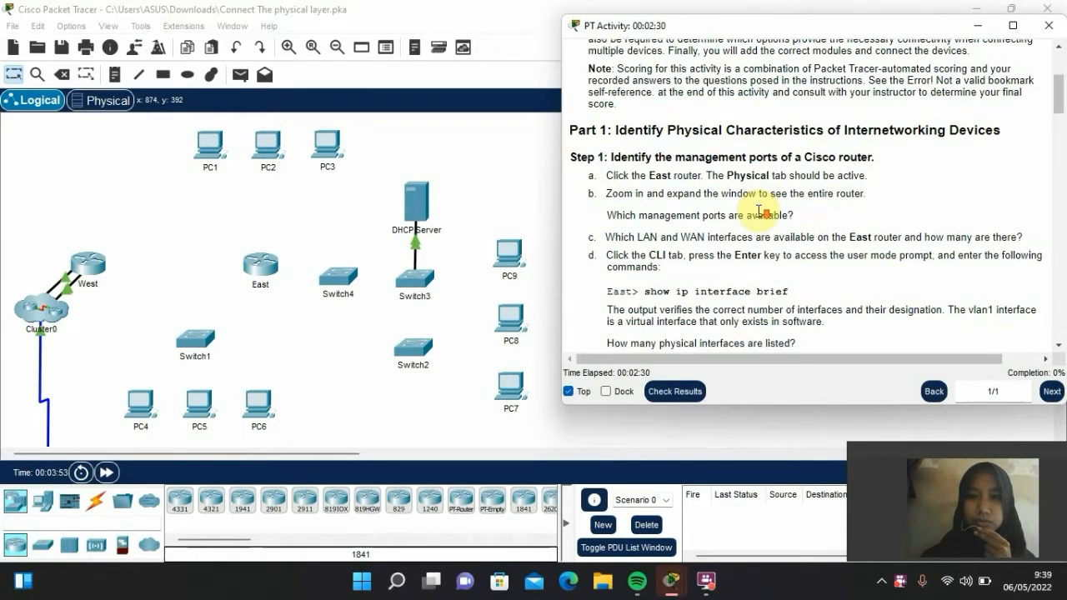
{"action": "scroll", "coordinate": [658, 123], "scroll_direction": "down", "scroll_amount": 5}
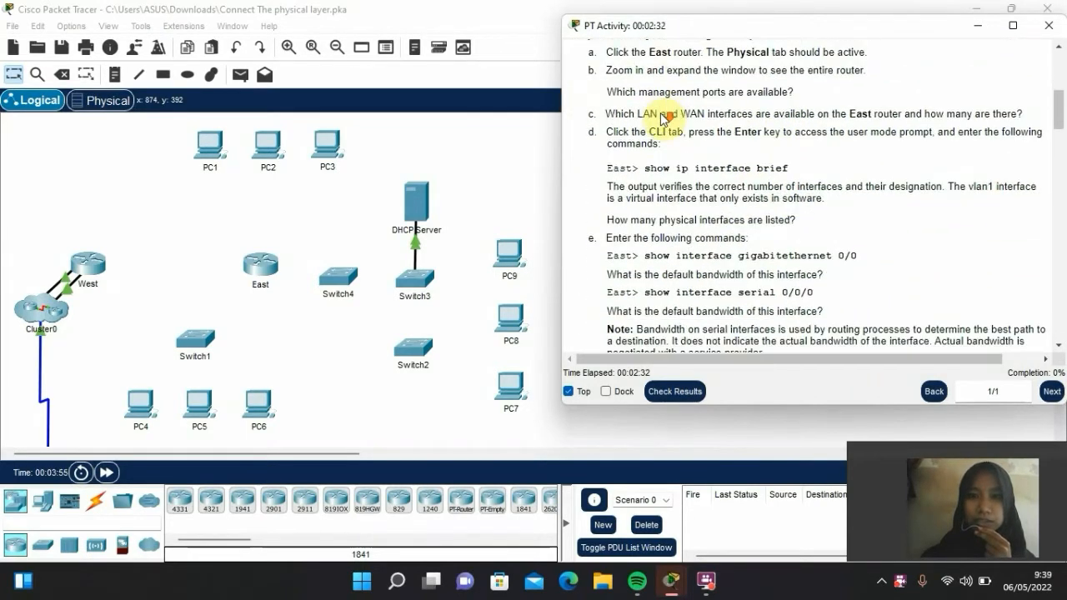
{"action": "scroll", "coordinate": [661, 117], "scroll_direction": "up", "scroll_amount": 3}
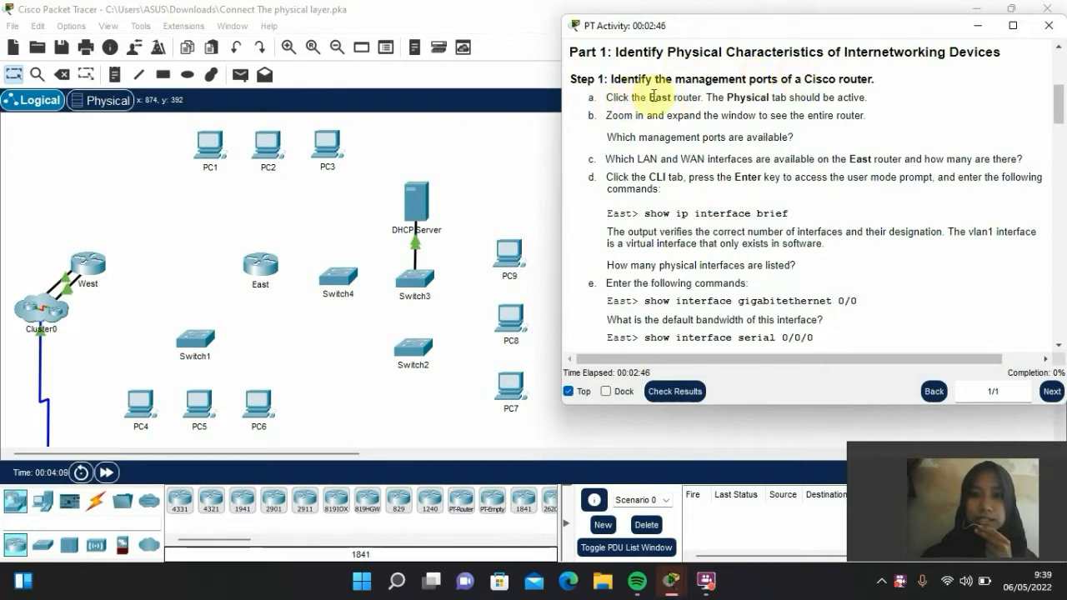
{"action": "left_click", "coordinate": [254, 264]}
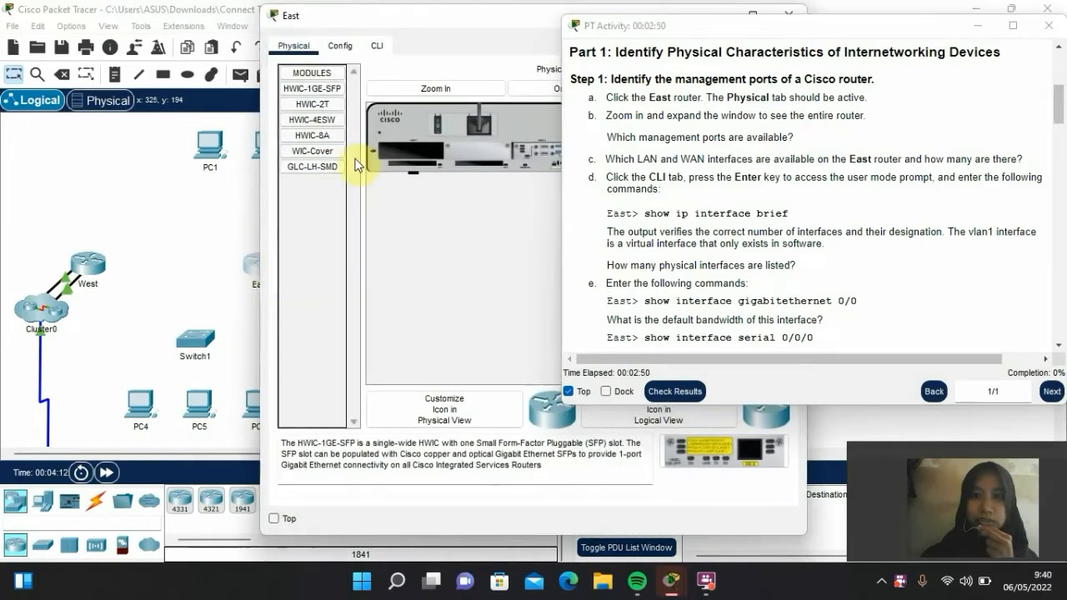
{"action": "left_click_drag", "start_coordinate": [448, 22], "coordinate": [203, 17]}
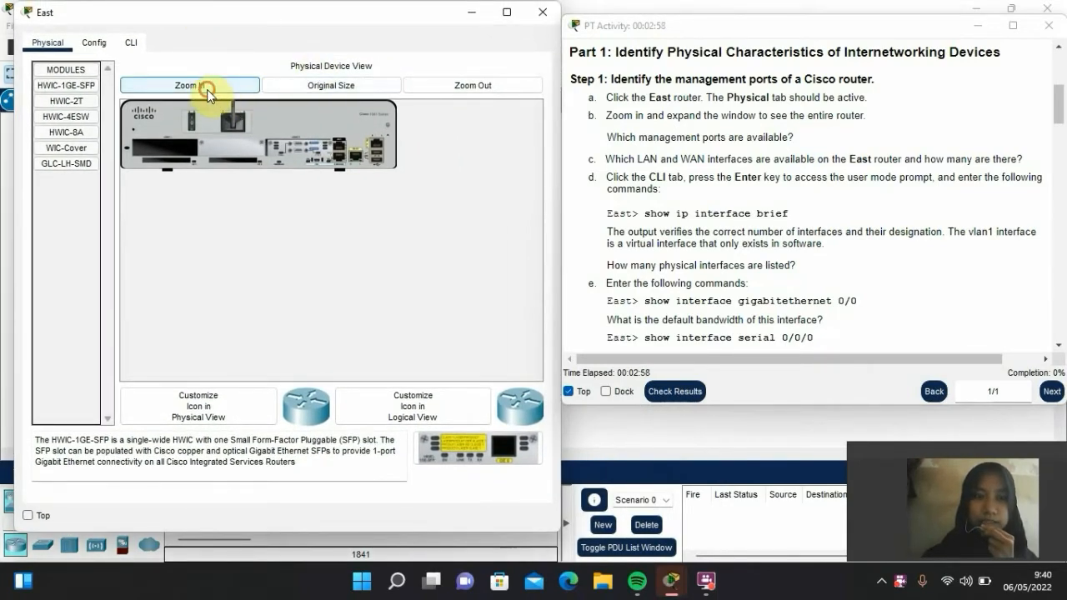
{"action": "left_click", "coordinate": [212, 93]}
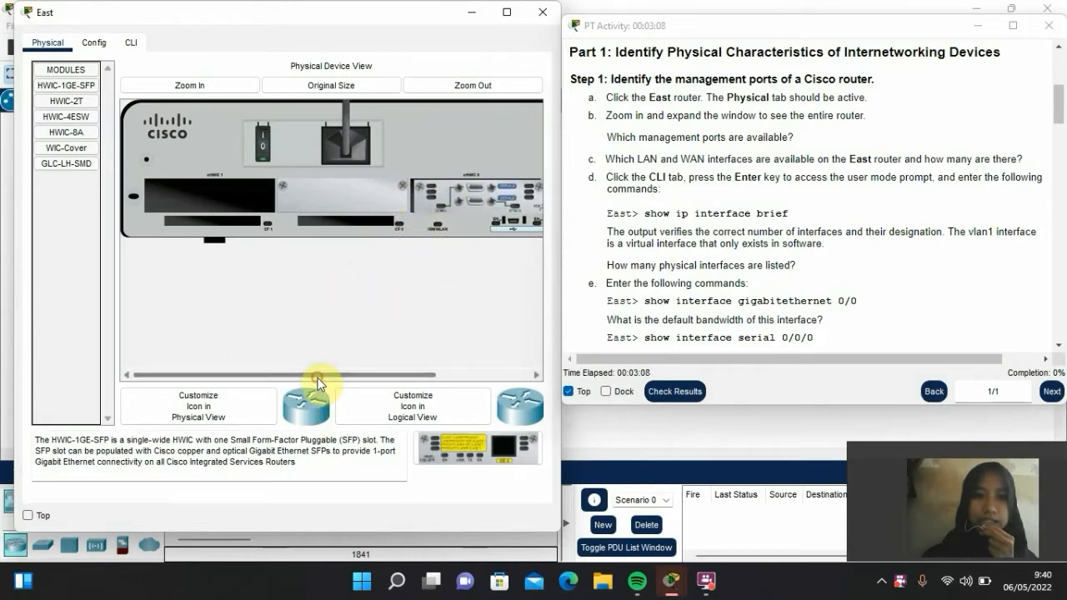
{"action": "left_click_drag", "start_coordinate": [317, 381], "coordinate": [382, 380]}
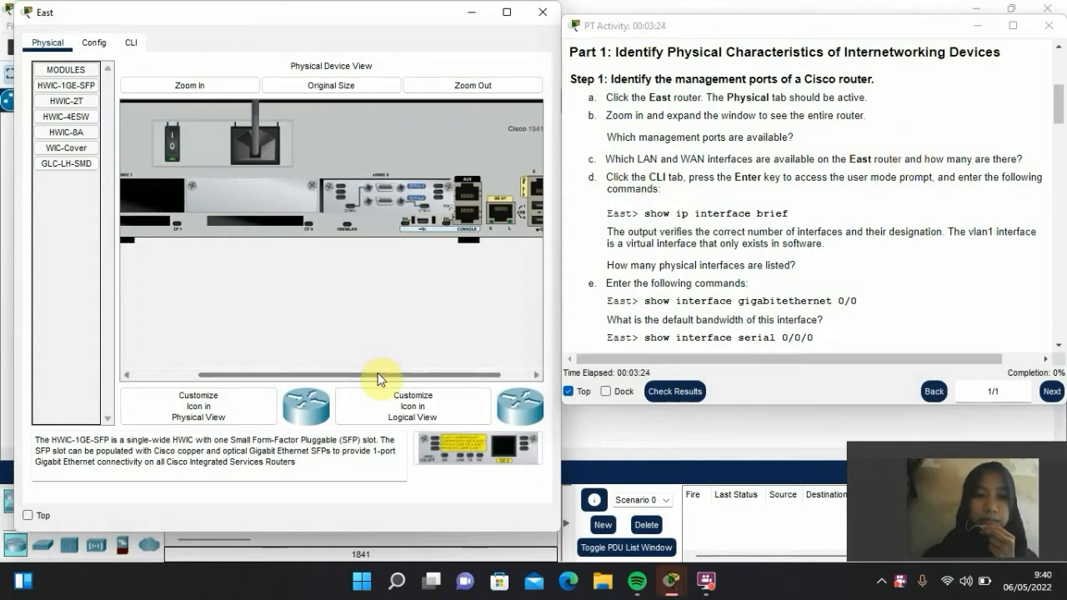
{"action": "scroll", "coordinate": [376, 373], "scroll_direction": "up", "scroll_amount": 1}
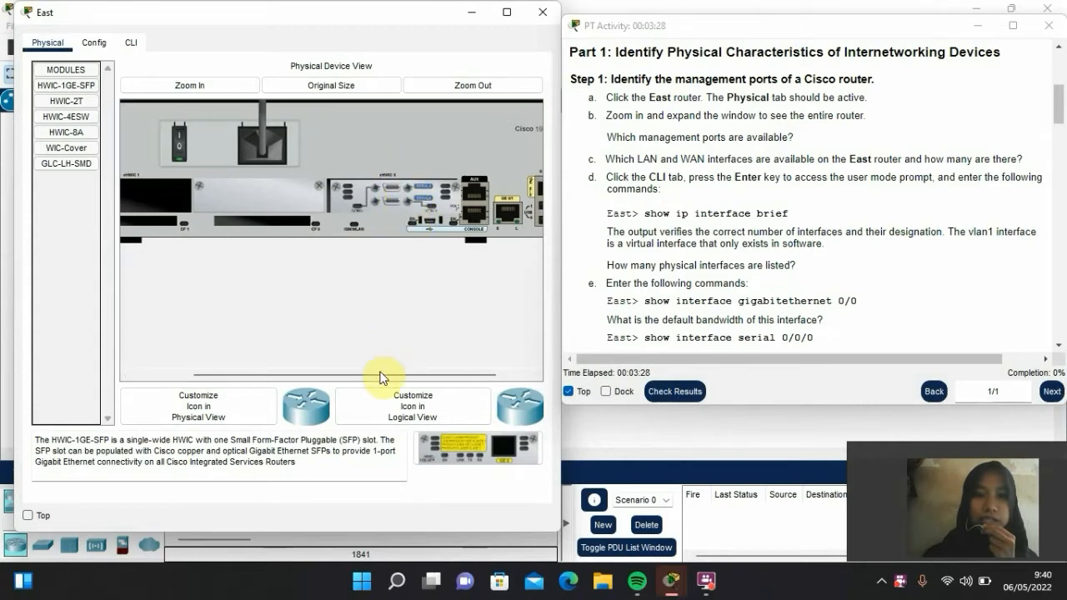
{"action": "left_click_drag", "start_coordinate": [381, 374], "coordinate": [435, 372]}
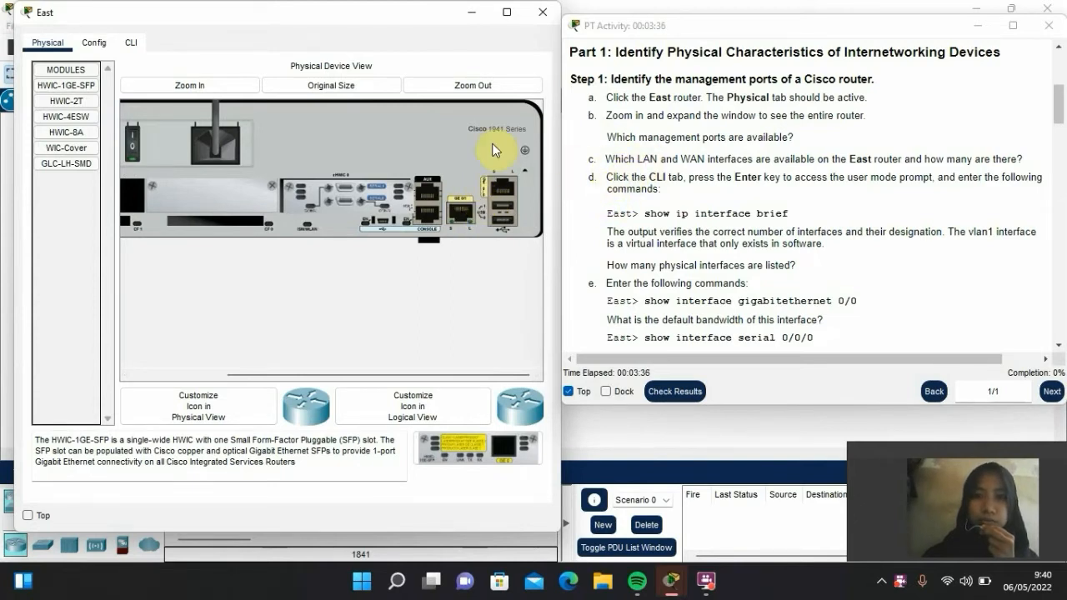
Run "show ip interface brief" in the East router's command line and highlight the physical interfaces in the output
{"action": "left_click", "coordinate": [134, 48]}
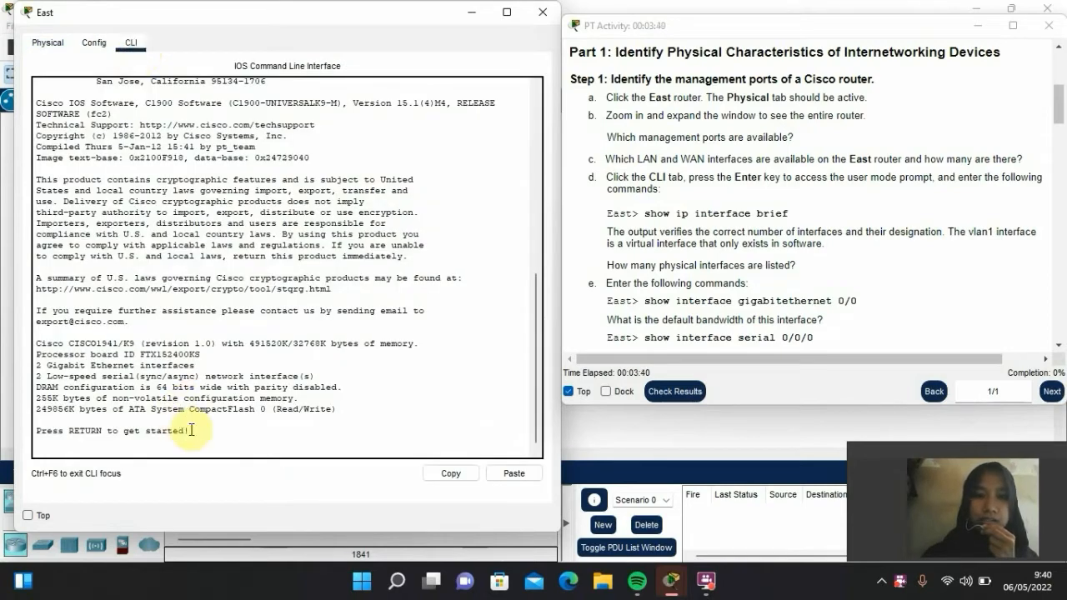
{"action": "key", "text": "Return"}
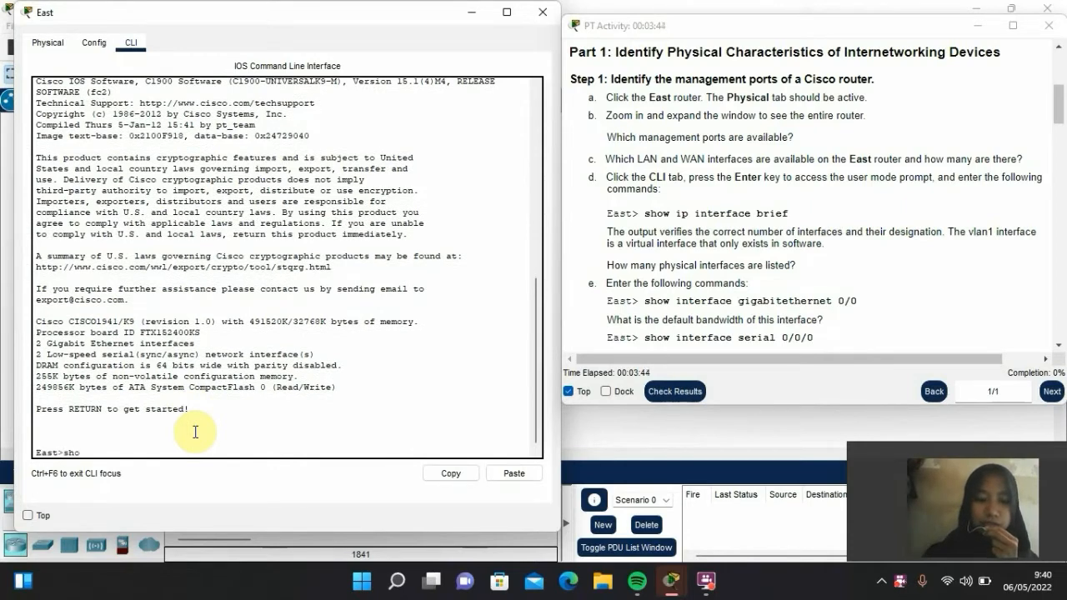
{"action": "type", "text": "show ip in"}
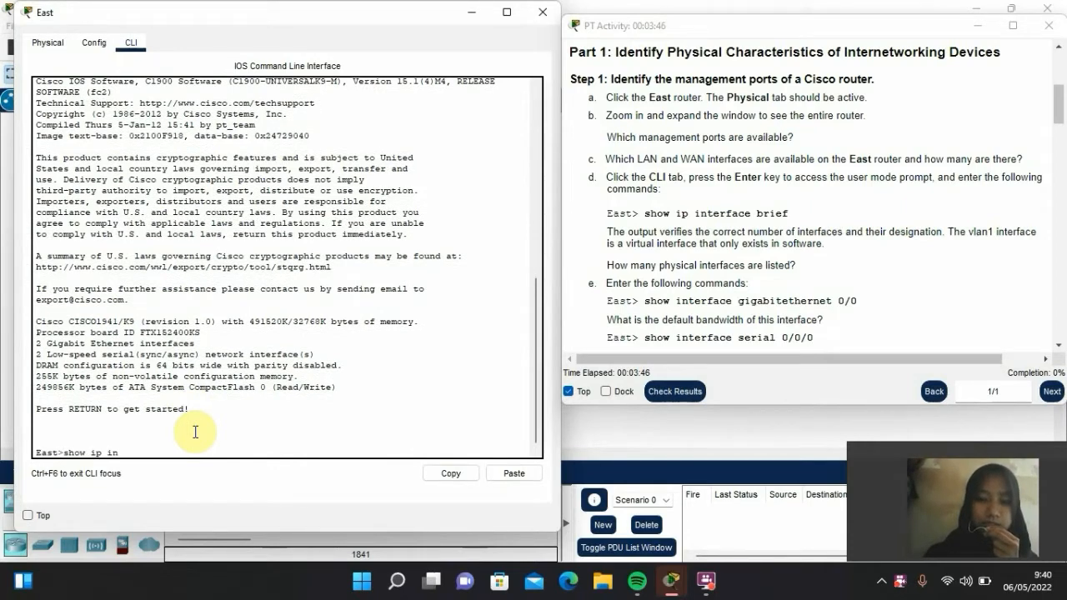
{"action": "type", "text": "terface"}
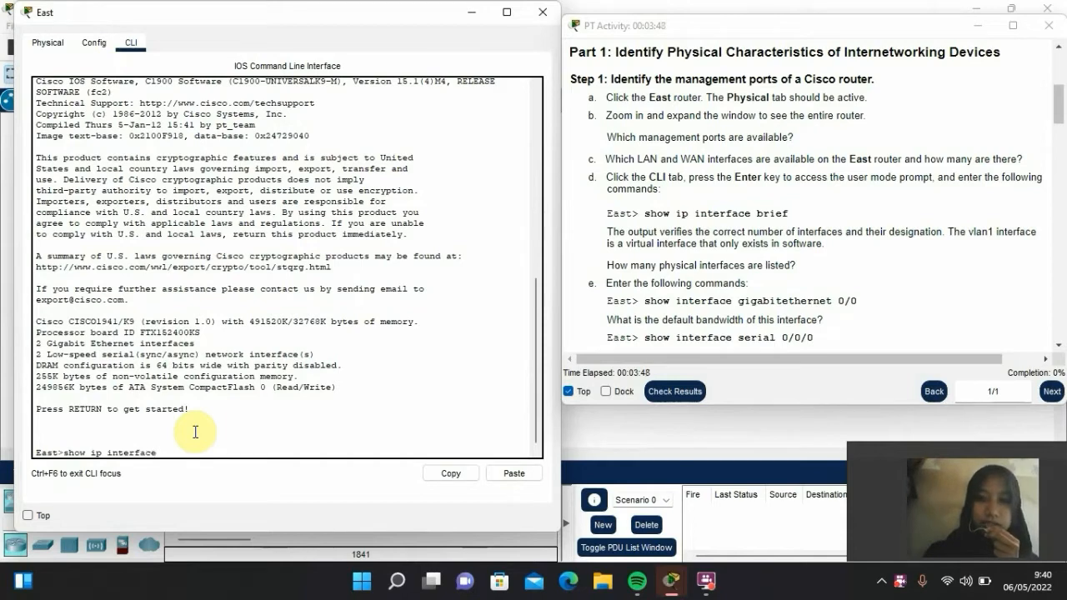
{"action": "type", "text": " brief"}
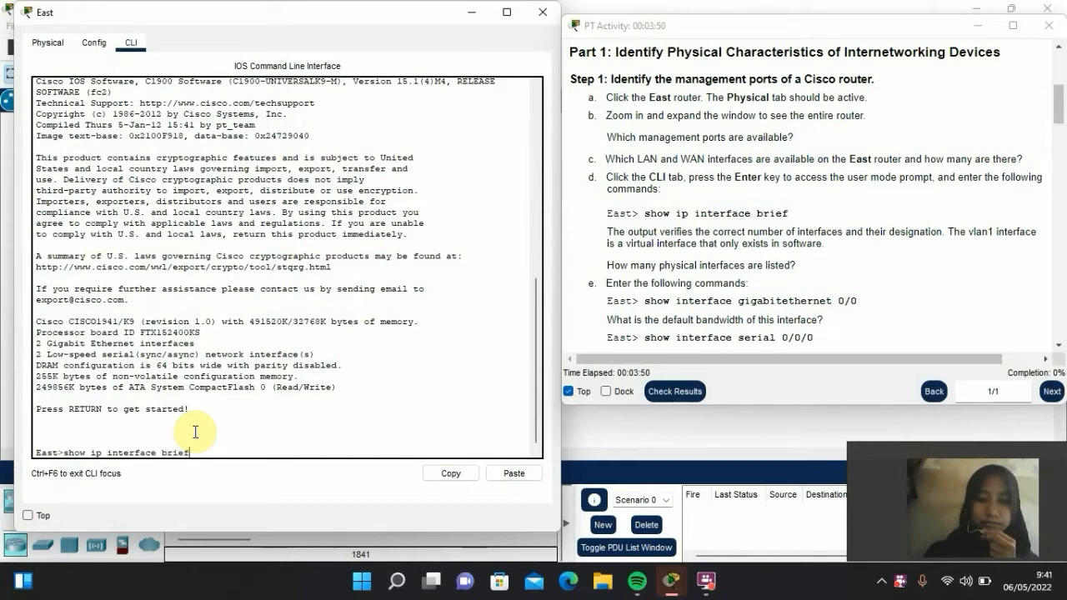
{"action": "key", "text": "Return"}
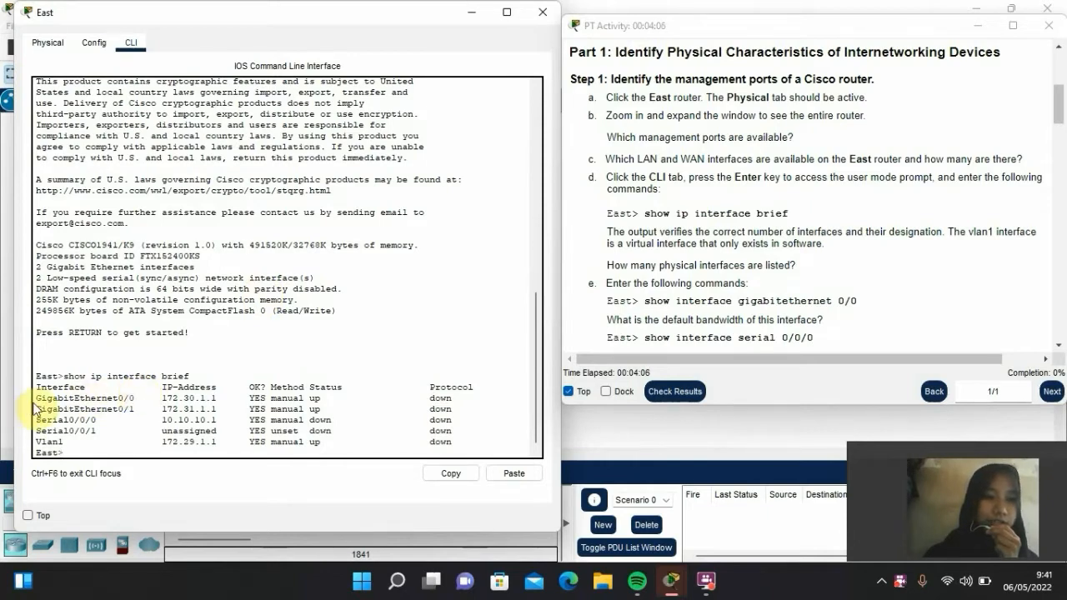
{"action": "left_click_drag", "start_coordinate": [37, 400], "coordinate": [138, 431]}
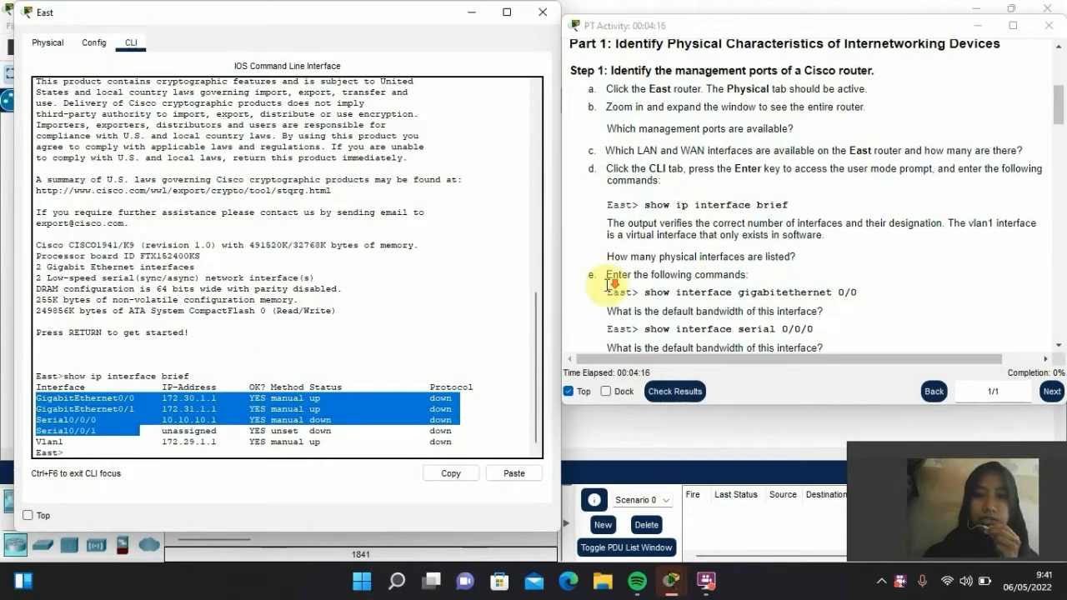
Run "show interface gigabitethernet 0/0" on the East router and page through to the end of its output
{"action": "scroll", "coordinate": [607, 285], "scroll_direction": "down", "scroll_amount": 3}
{"action": "scroll", "coordinate": [607, 285], "scroll_direction": "down", "scroll_amount": 2}
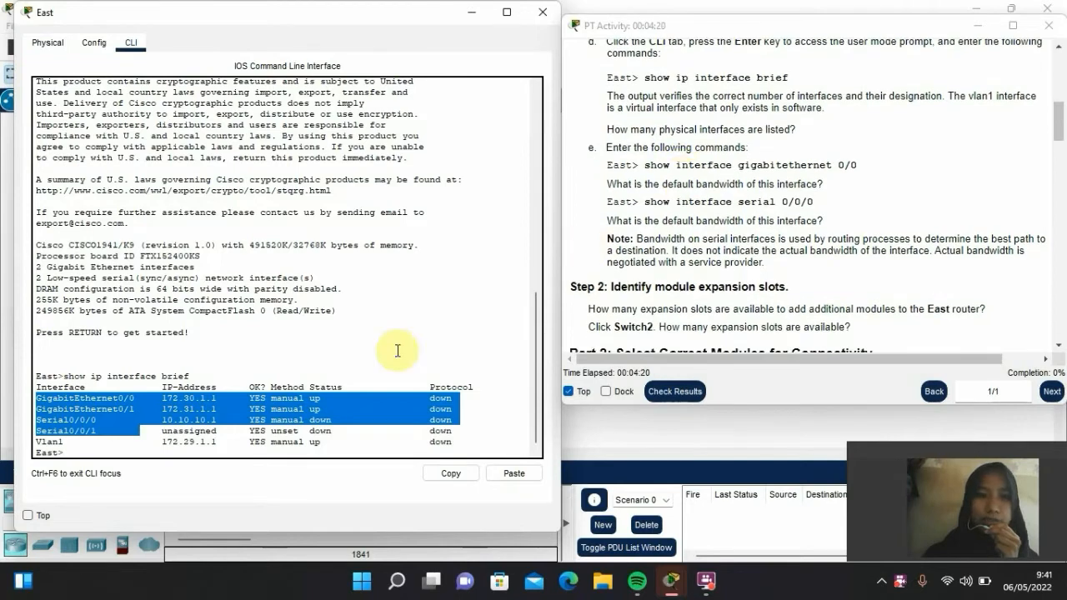
{"action": "left_click", "coordinate": [241, 456]}
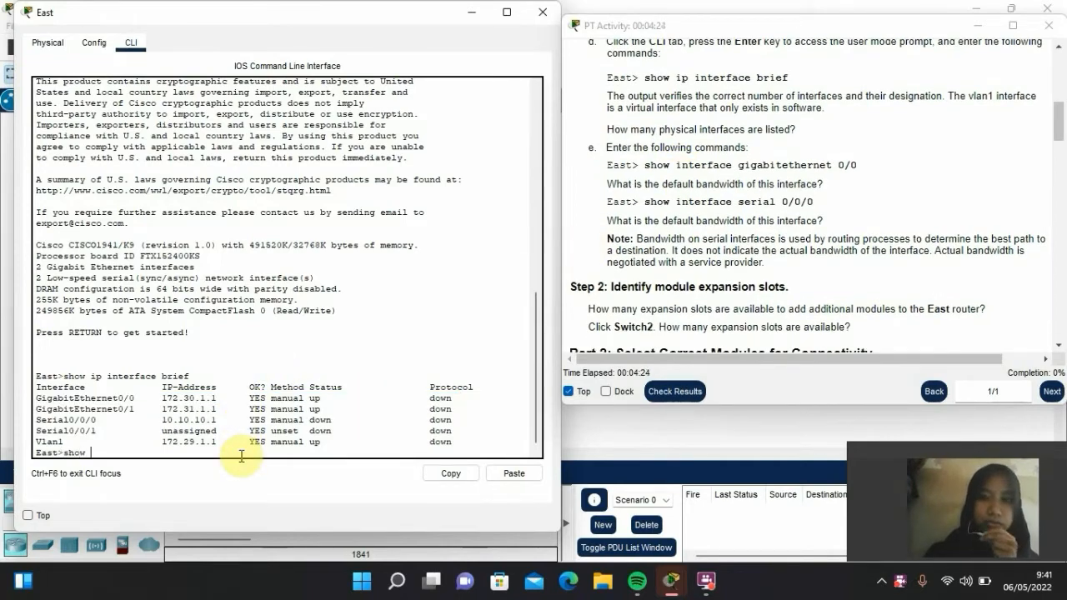
{"action": "type", "text": "show interface gigabitethernet 0/"}
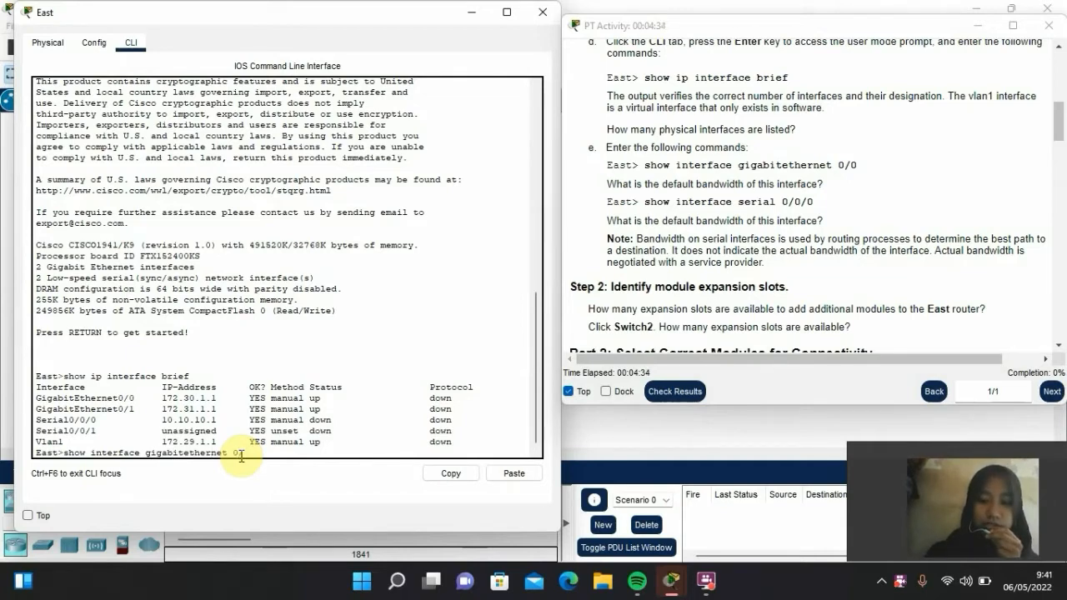
{"action": "key", "text": "Return"}
{"action": "key", "text": "Return"}
{"action": "key", "text": "Return"}
{"action": "key", "text": "Return"}
{"action": "key", "text": "Return"}
{"action": "key", "text": "Return"}
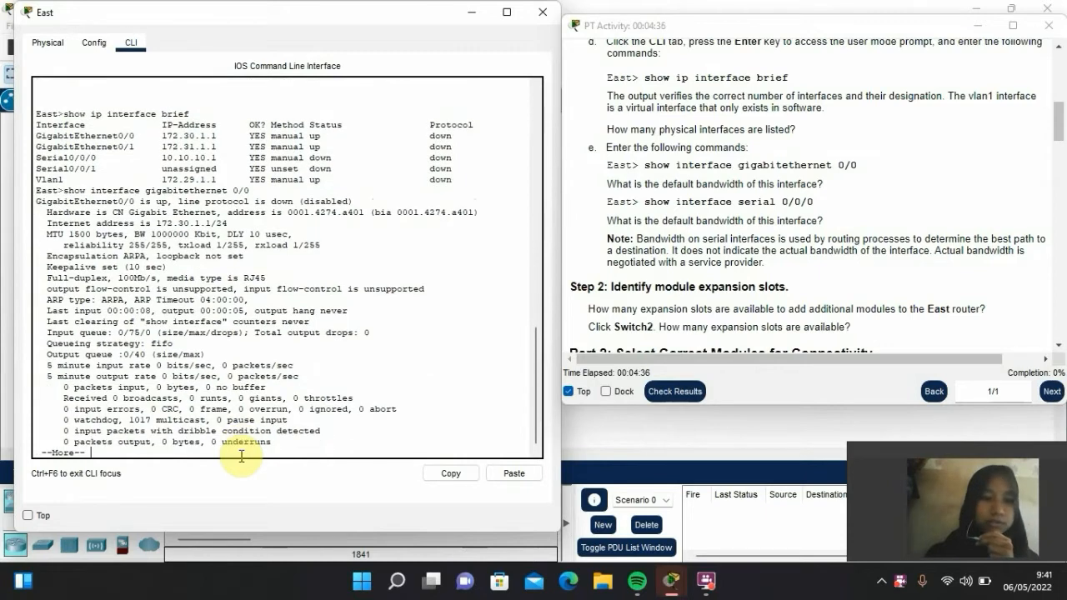
{"action": "key", "text": "Return"}
{"action": "key", "text": "Return"}
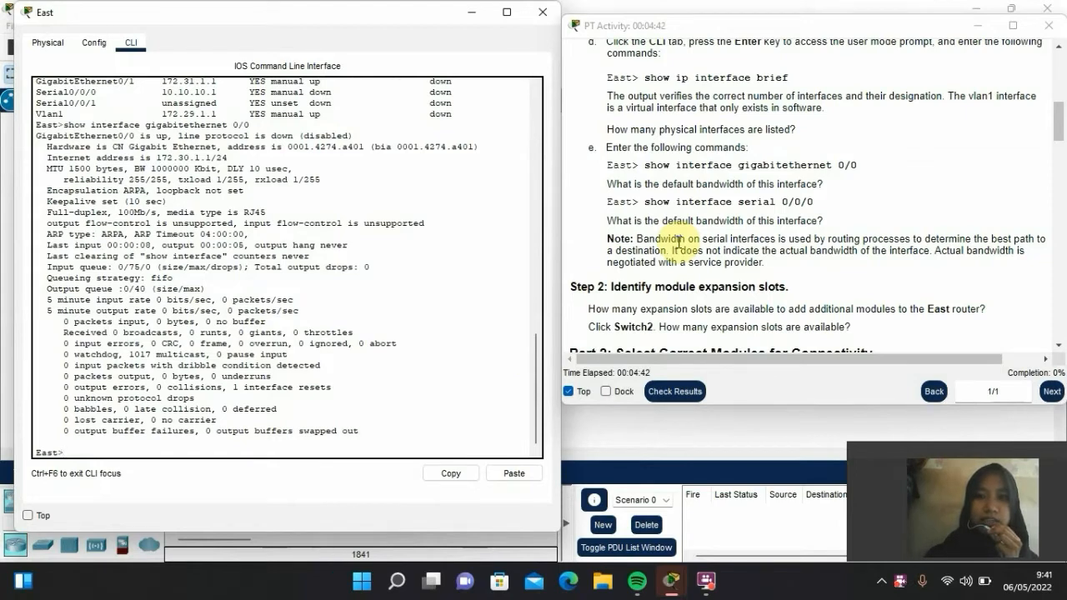
Highlight the default bandwidth value in the GigabitEthernet0/0 output
{"action": "scroll", "coordinate": [426, 240], "scroll_direction": "up", "scroll_amount": 1}
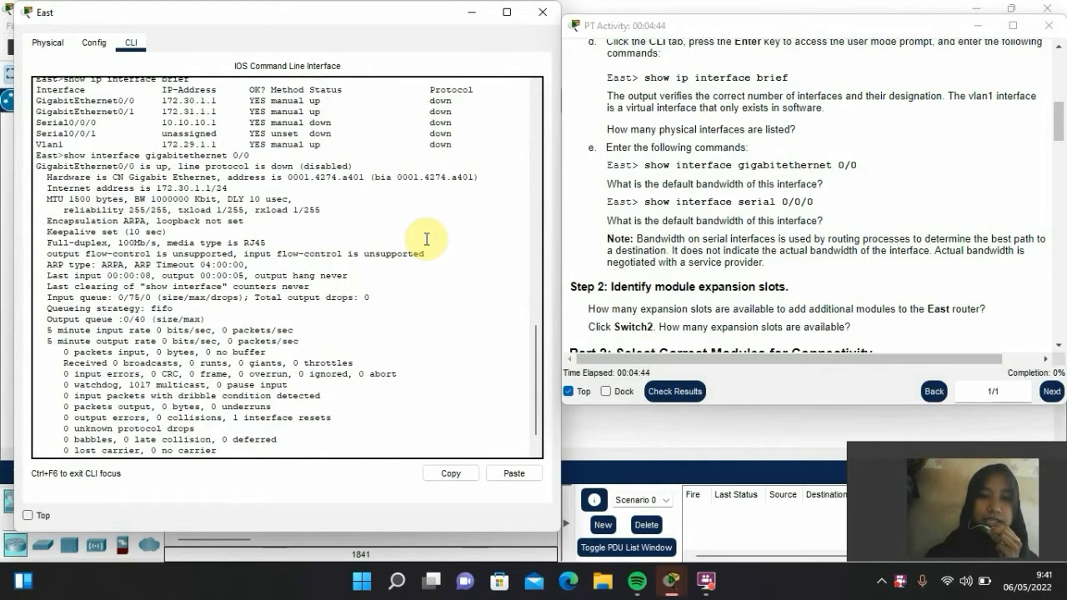
{"action": "scroll", "coordinate": [426, 239], "scroll_direction": "up", "scroll_amount": 1}
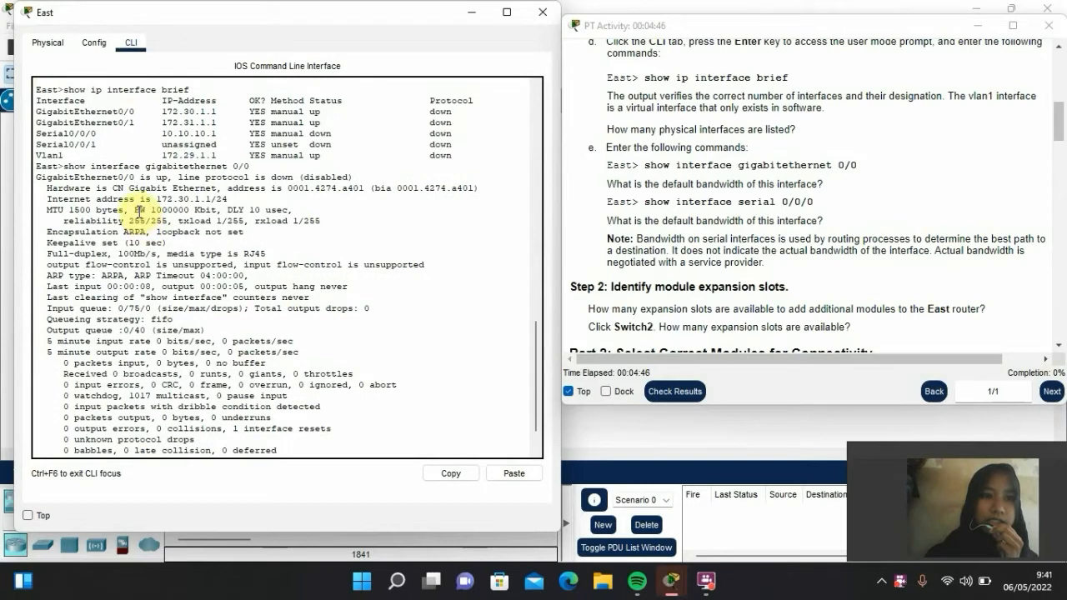
{"action": "left_click_drag", "start_coordinate": [135, 211], "coordinate": [218, 210]}
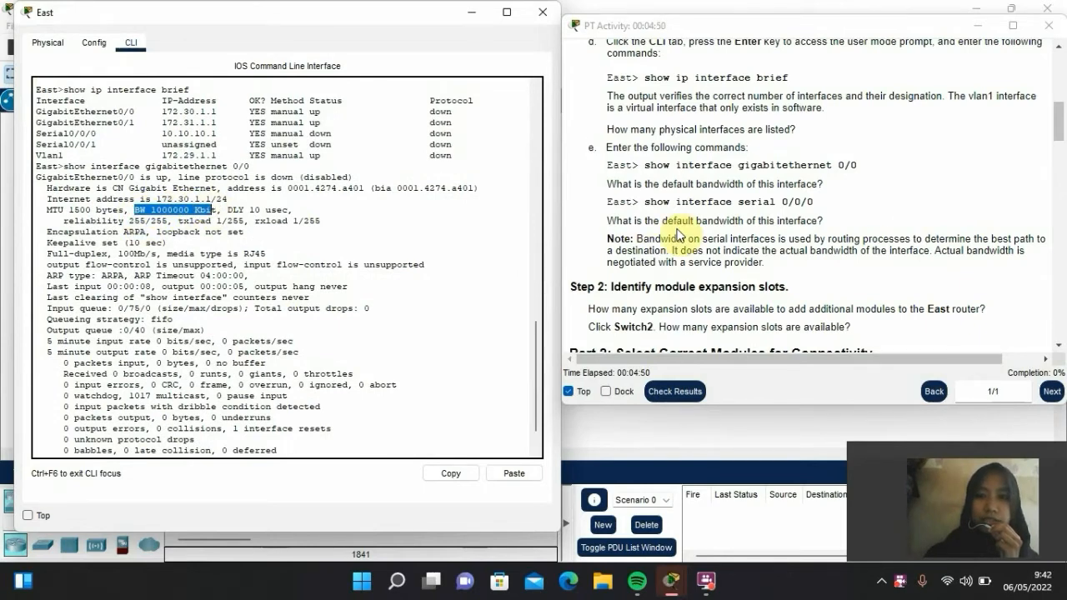
Run "show interface serial 0/0/0" on the East router and display its full output
{"action": "scroll", "coordinate": [677, 236], "scroll_direction": "down", "scroll_amount": 1}
{"action": "scroll", "coordinate": [488, 271], "scroll_direction": "down", "scroll_amount": 2}
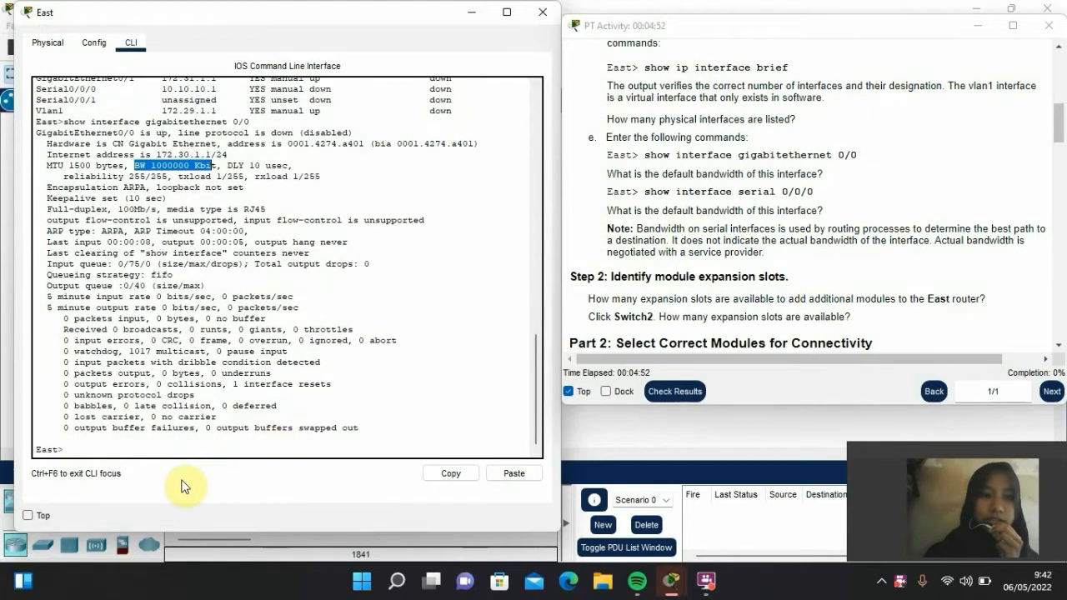
{"action": "left_click", "coordinate": [167, 444]}
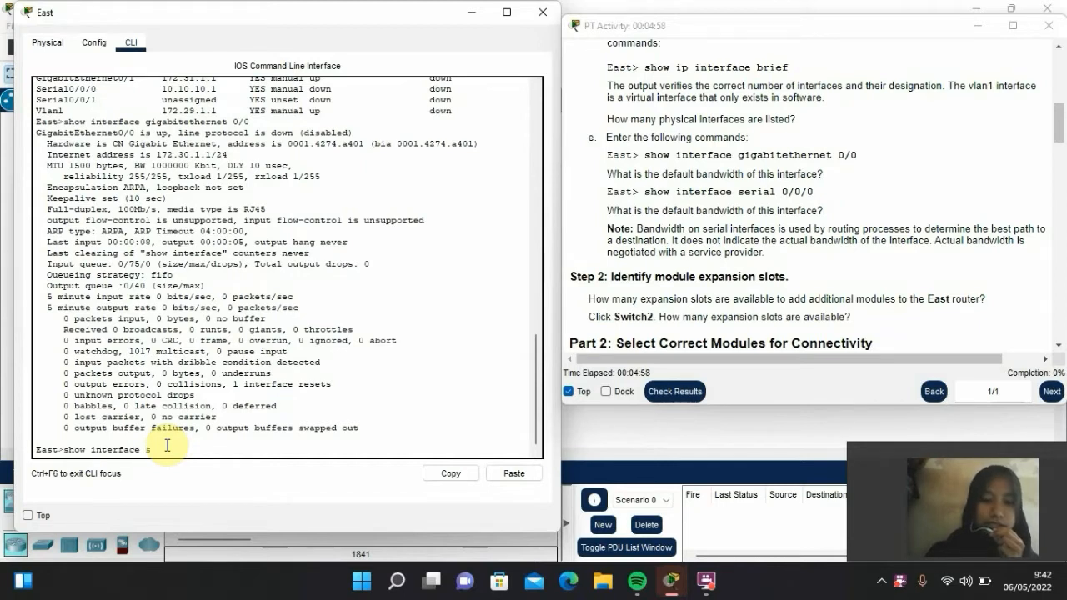
{"action": "type", "text": "show interface serial "}
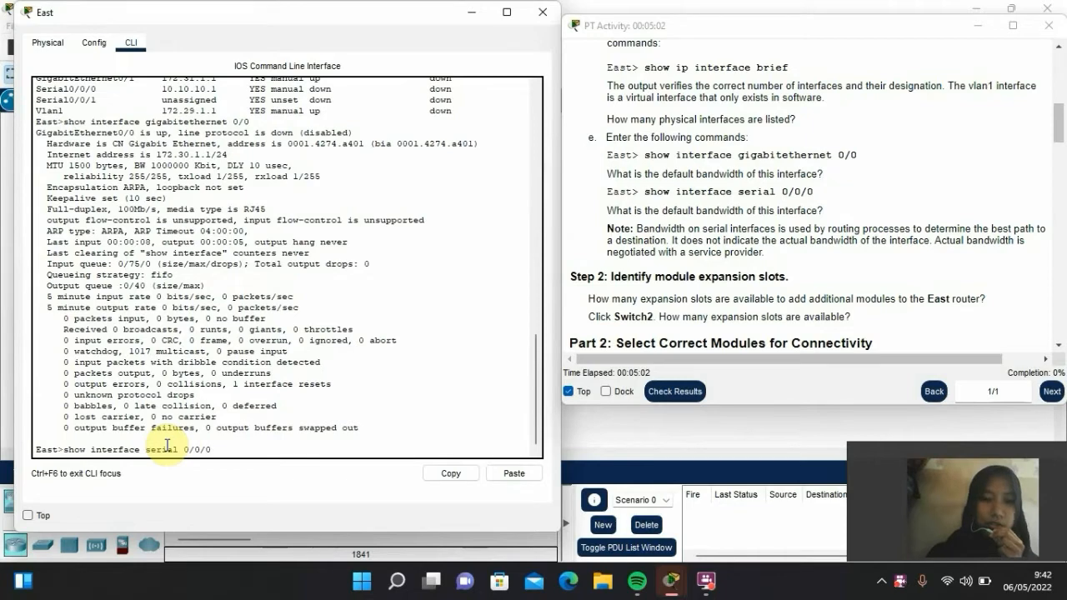
{"action": "type", "text": "0/0/0"}
{"action": "key", "text": "Return"}
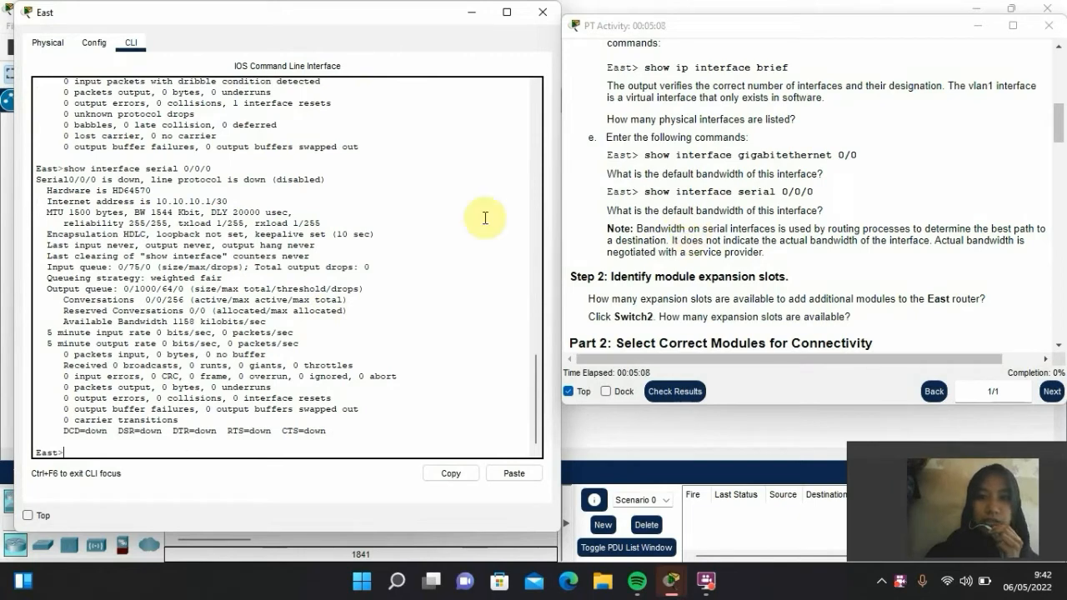
Highlight the default bandwidth value in the Serial0/0/0 output, then read the expansion slot and module selection instructions
{"action": "scroll", "coordinate": [204, 239], "scroll_direction": "up", "scroll_amount": 1}
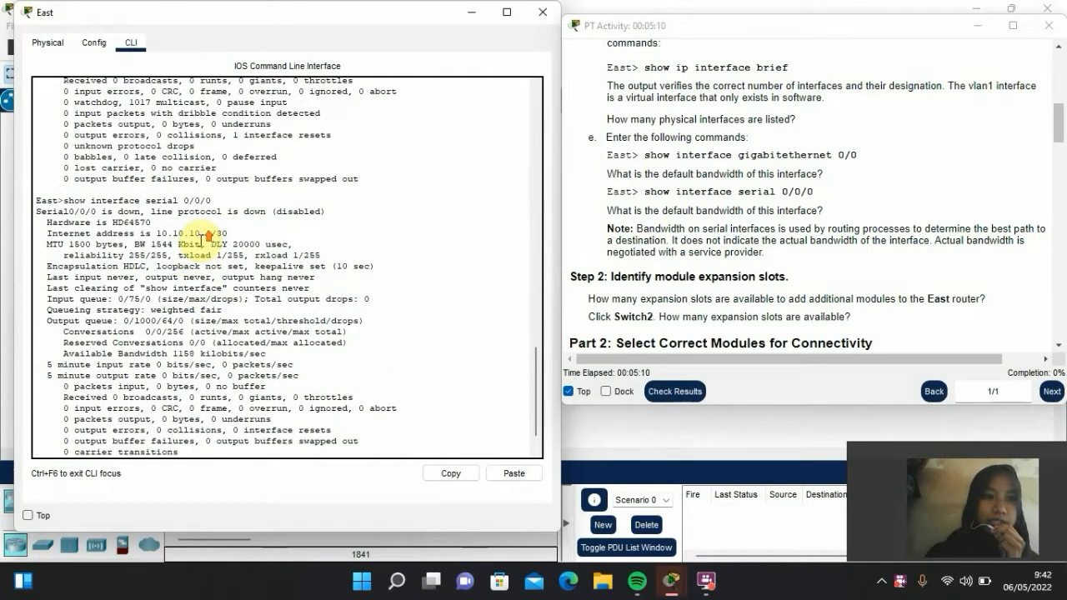
{"action": "scroll", "coordinate": [202, 240], "scroll_direction": "down", "scroll_amount": 1}
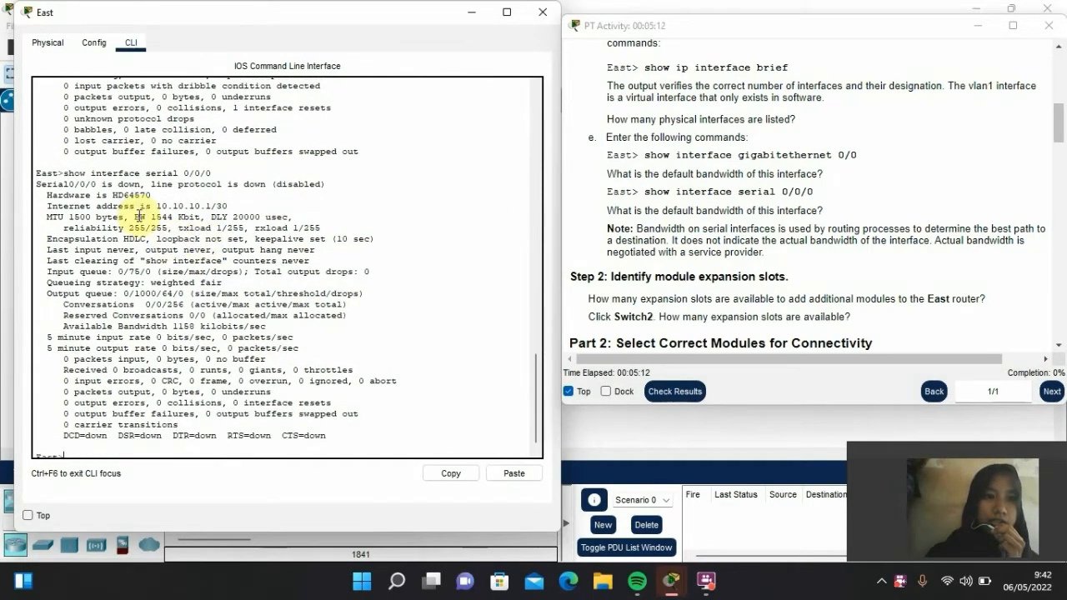
{"action": "left_click_drag", "start_coordinate": [137, 216], "coordinate": [201, 215]}
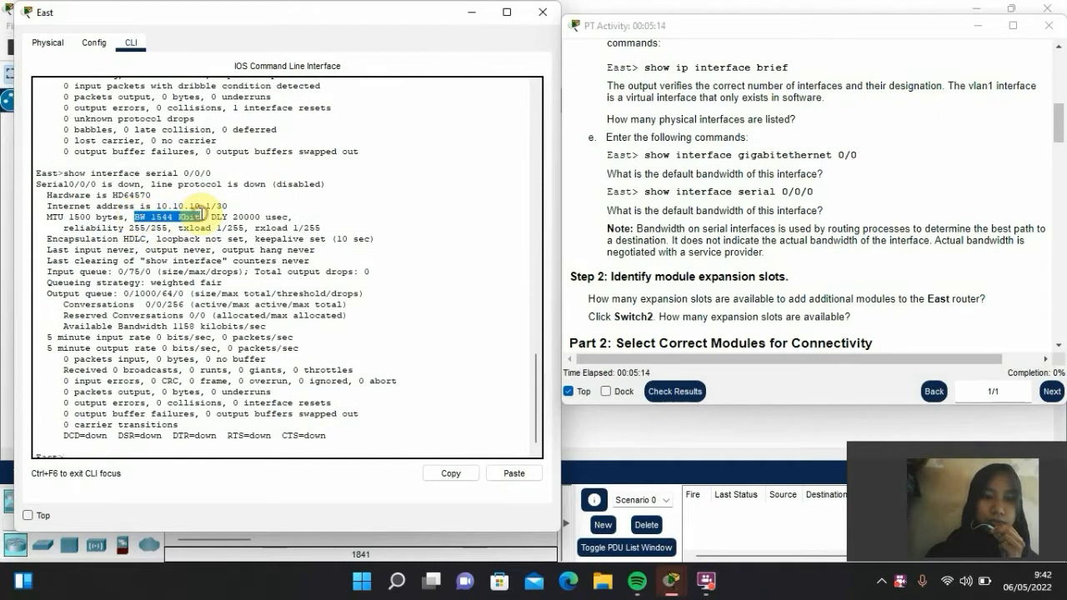
{"action": "scroll", "coordinate": [663, 240], "scroll_direction": "down", "scroll_amount": 1}
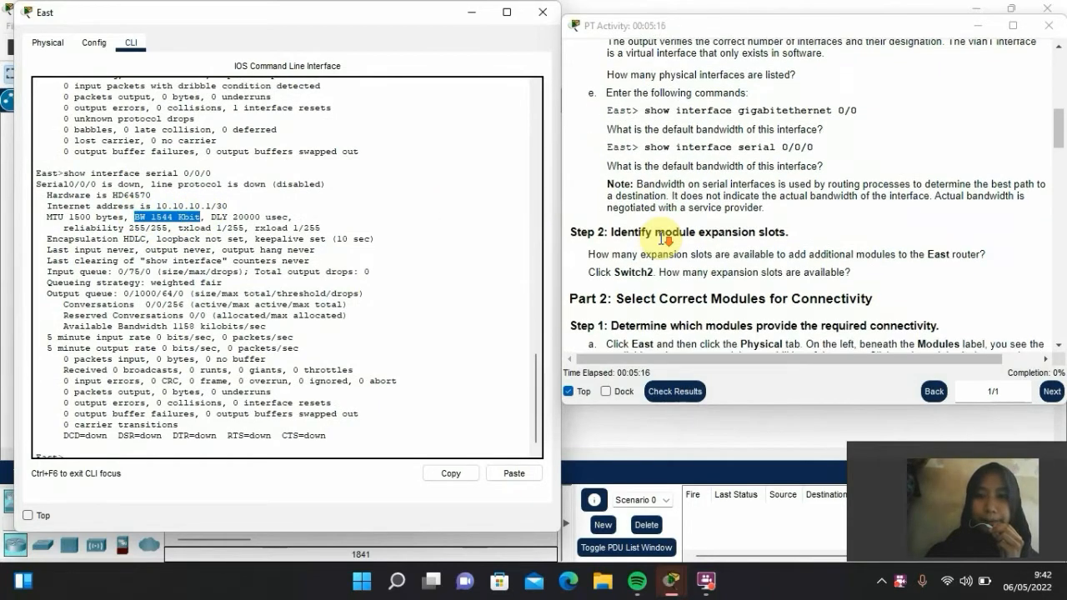
{"action": "scroll", "coordinate": [665, 239], "scroll_direction": "down", "scroll_amount": 3}
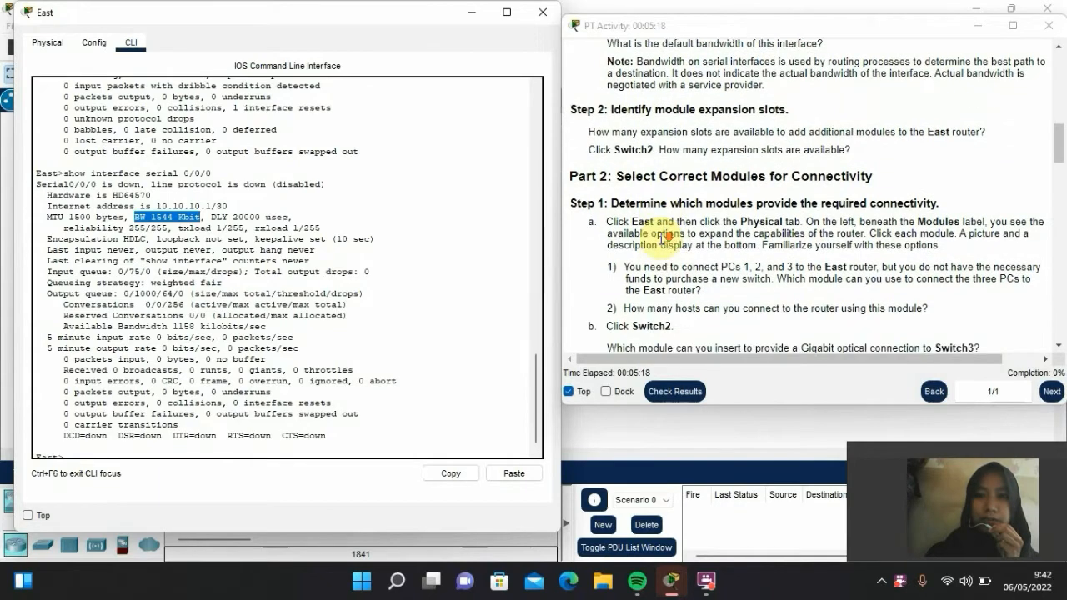
Open Switch2's physical device view beside the instructions and inspect its module expansion slots, then close the device
{"action": "scroll", "coordinate": [664, 239], "scroll_direction": "down", "scroll_amount": 1}
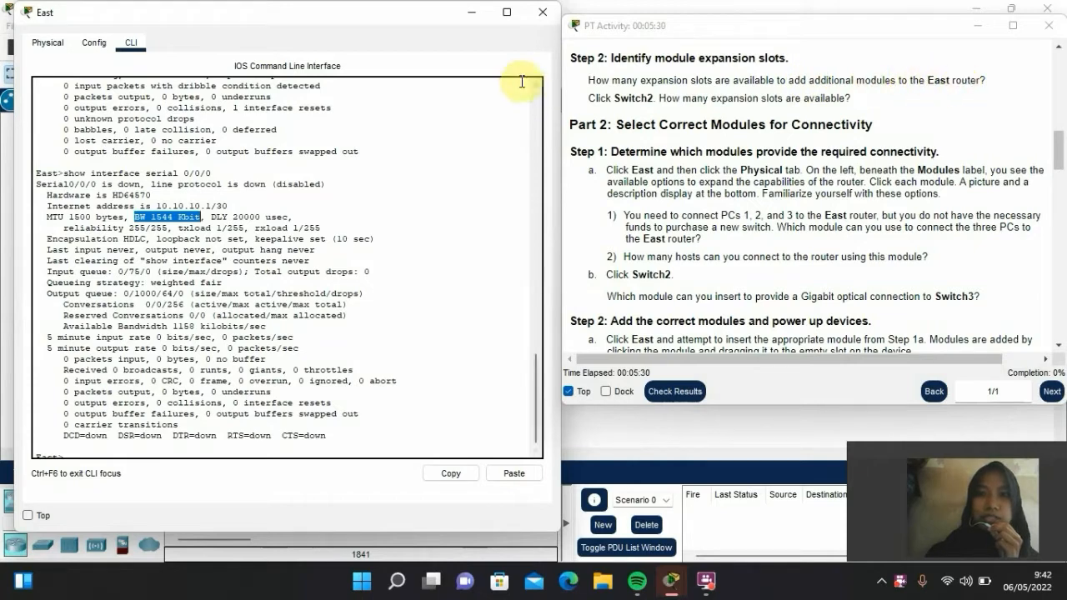
{"action": "left_click", "coordinate": [543, 11]}
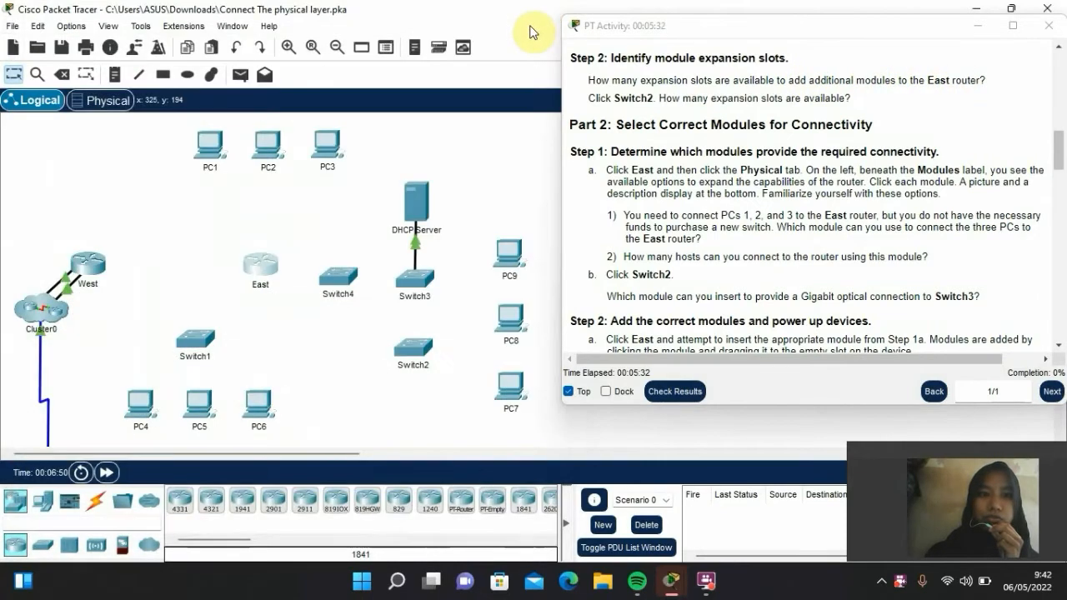
{"action": "left_click", "coordinate": [407, 360]}
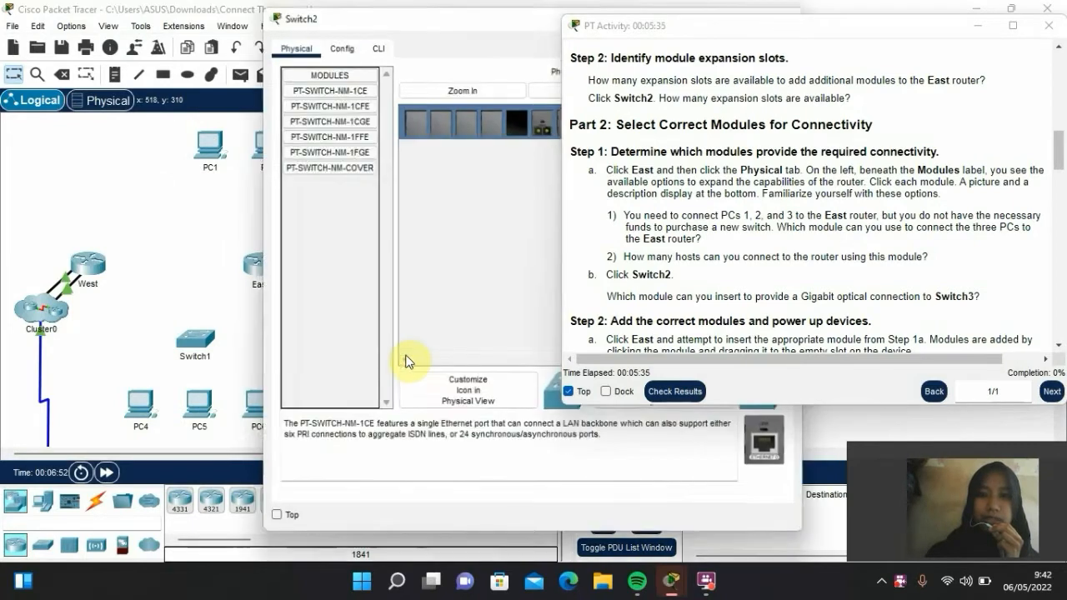
{"action": "left_click", "coordinate": [454, 15]}
{"action": "left_click_drag", "start_coordinate": [455, 16], "coordinate": [255, 23]}
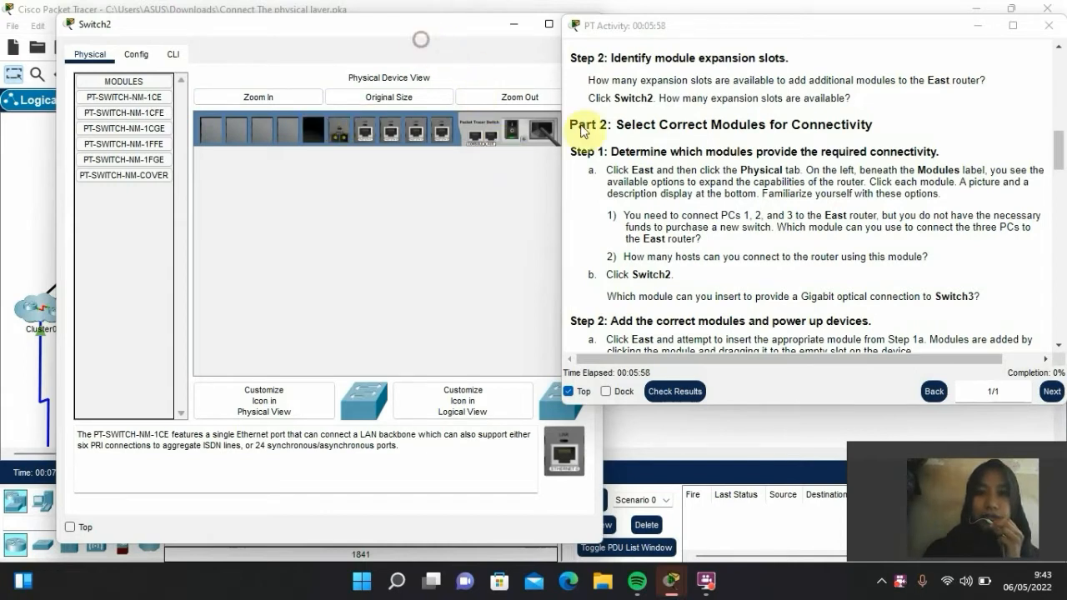
{"action": "left_click_drag", "start_coordinate": [613, 118], "coordinate": [872, 123]}
{"action": "left_click", "coordinate": [872, 124]}
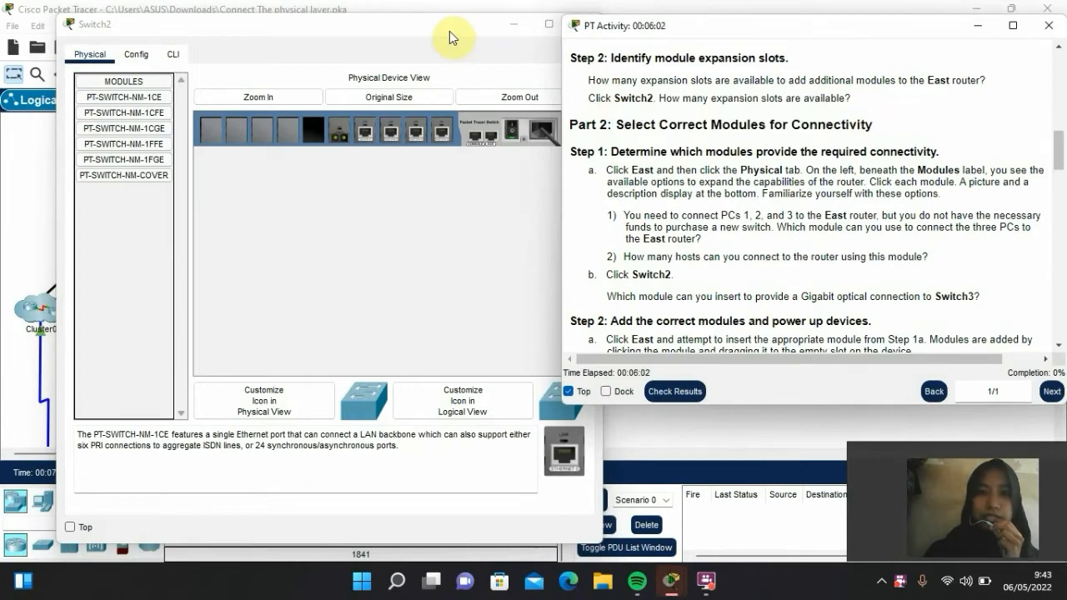
{"action": "left_click_drag", "start_coordinate": [449, 31], "coordinate": [408, 33]}
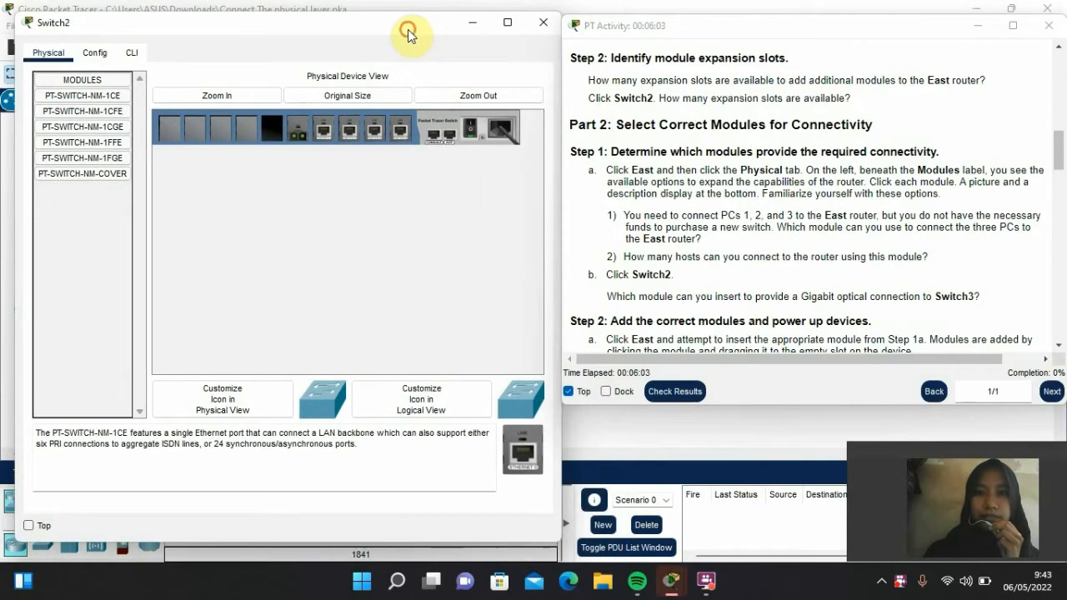
{"action": "left_click", "coordinate": [542, 25]}
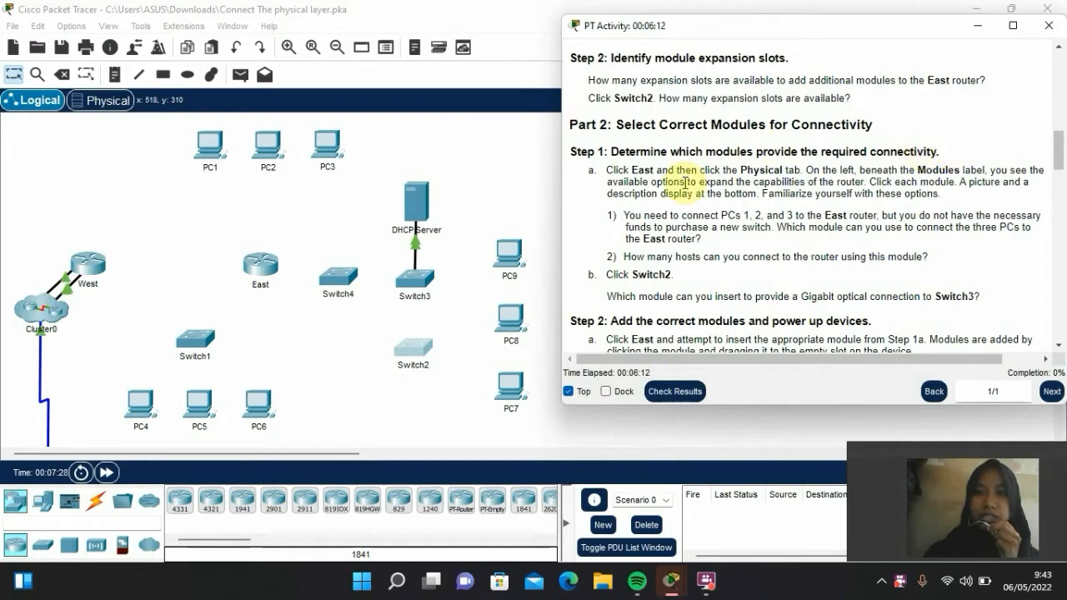
Open the East router's physical view and read the descriptions of the HWIC-1GE-SFP and HWIC-2T modules
{"action": "left_click", "coordinate": [269, 281]}
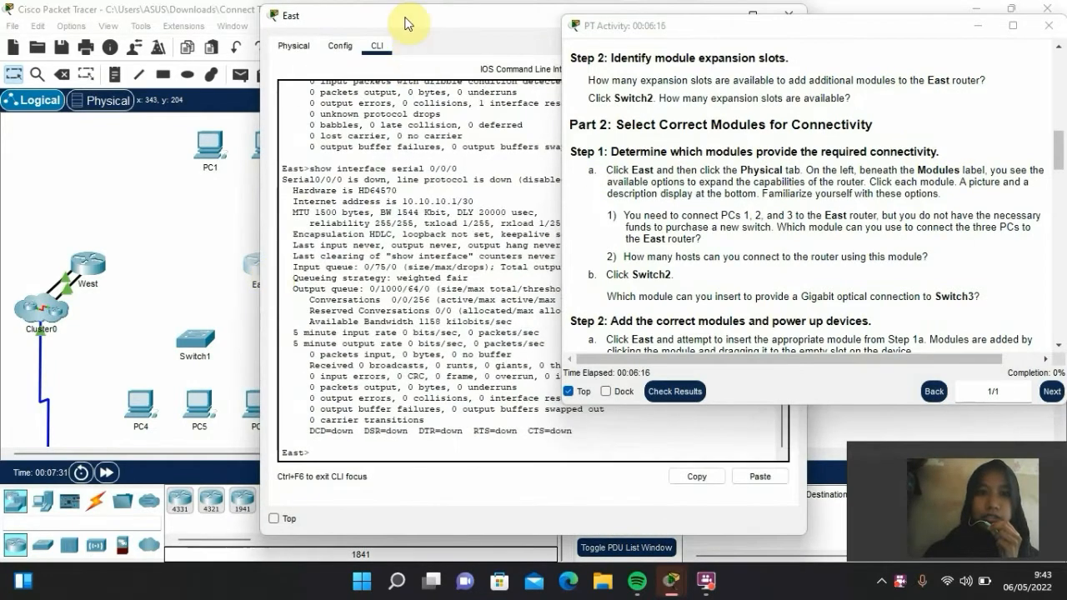
{"action": "left_click", "coordinate": [296, 55]}
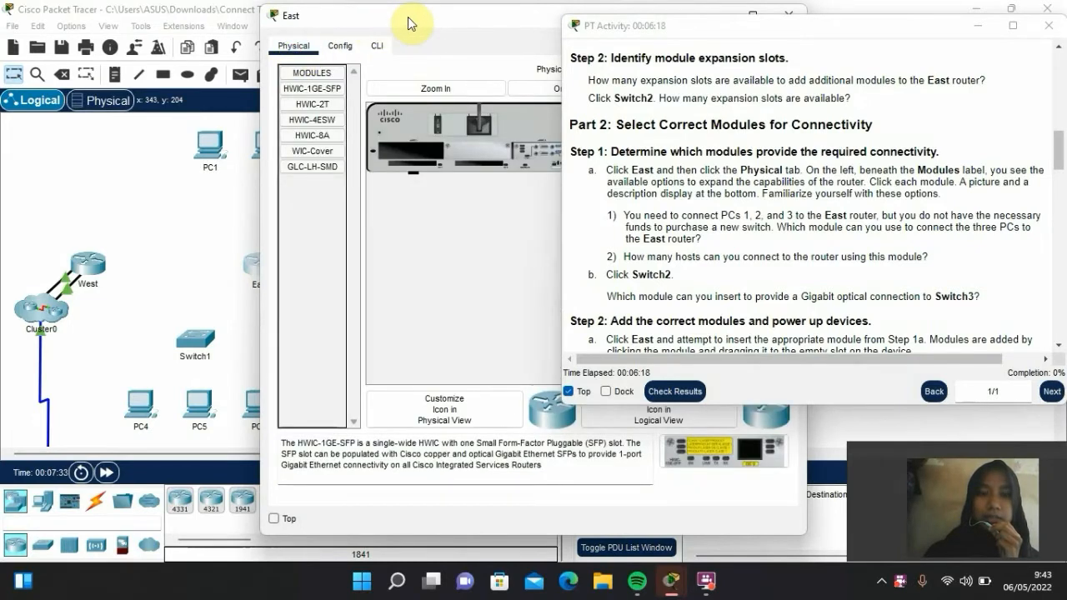
{"action": "left_click_drag", "start_coordinate": [408, 23], "coordinate": [179, 20]}
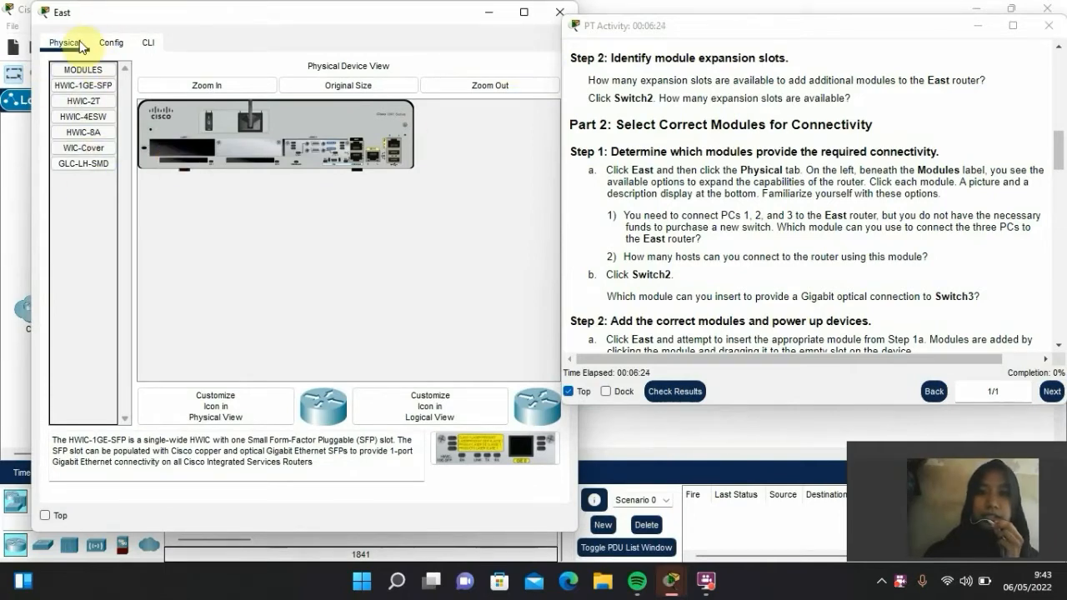
{"action": "left_click", "coordinate": [68, 86]}
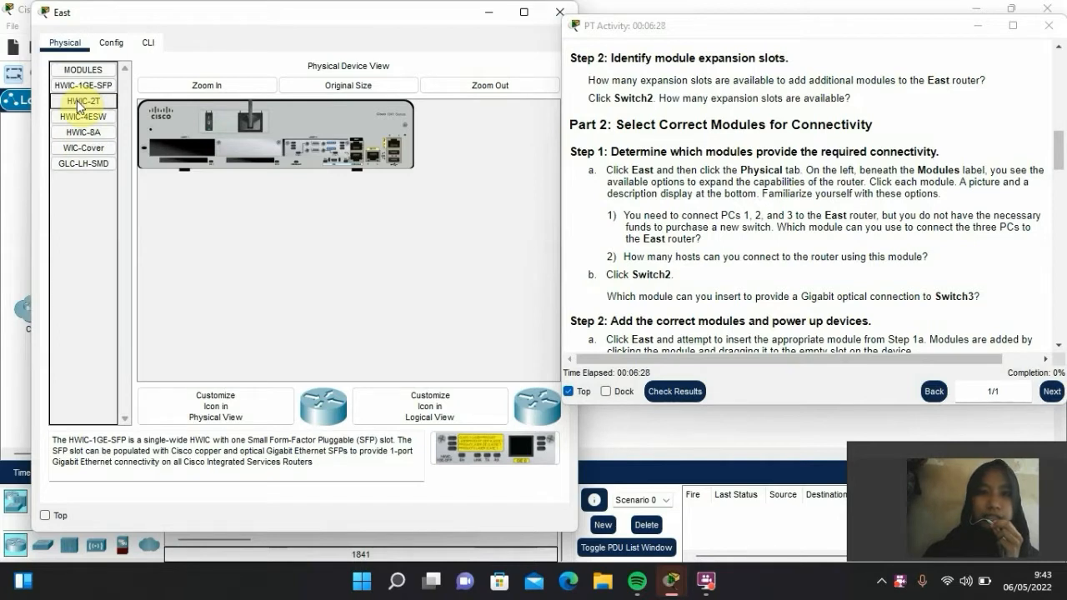
{"action": "left_click", "coordinate": [78, 104]}
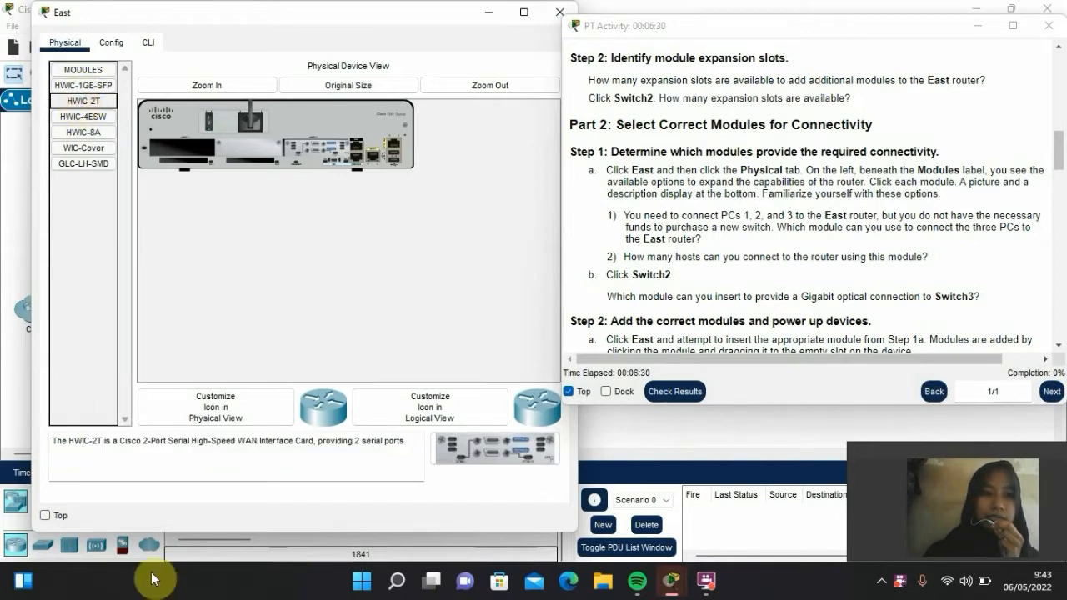
{"action": "left_click_drag", "start_coordinate": [57, 439], "coordinate": [250, 453]}
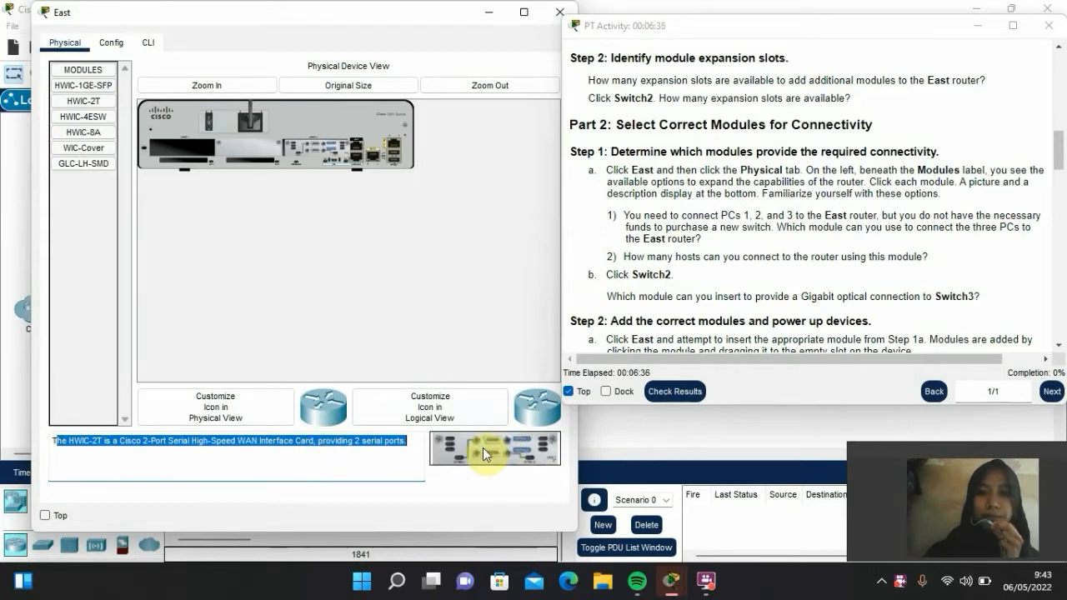
{"action": "left_click", "coordinate": [446, 356]}
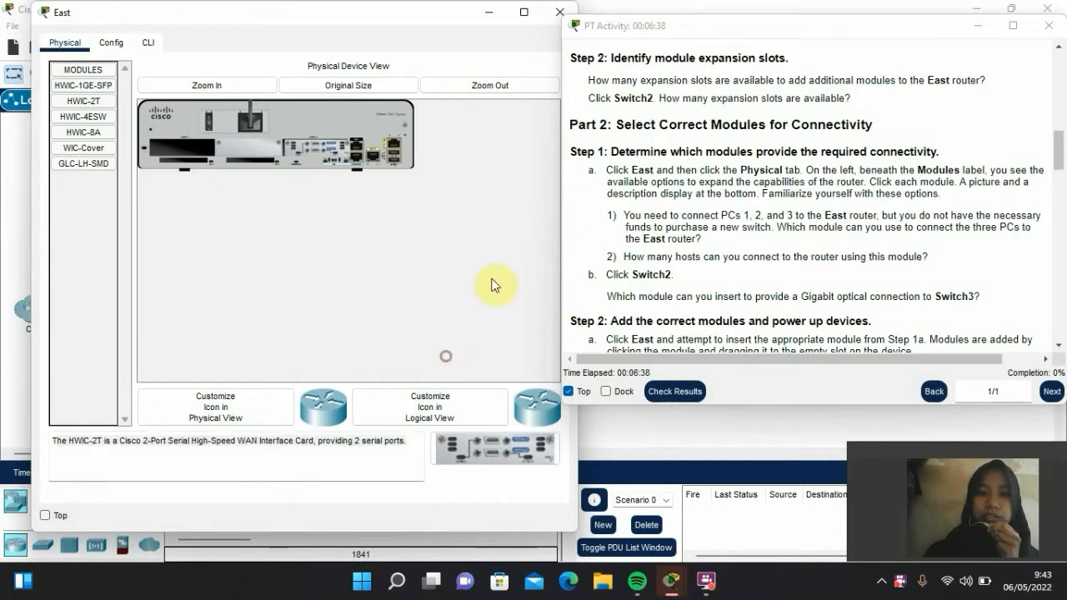
Mark question 1 about connecting the three PCs to East and display the HWIC-4ESW module description
{"action": "left_click_drag", "start_coordinate": [608, 218], "coordinate": [615, 215]}
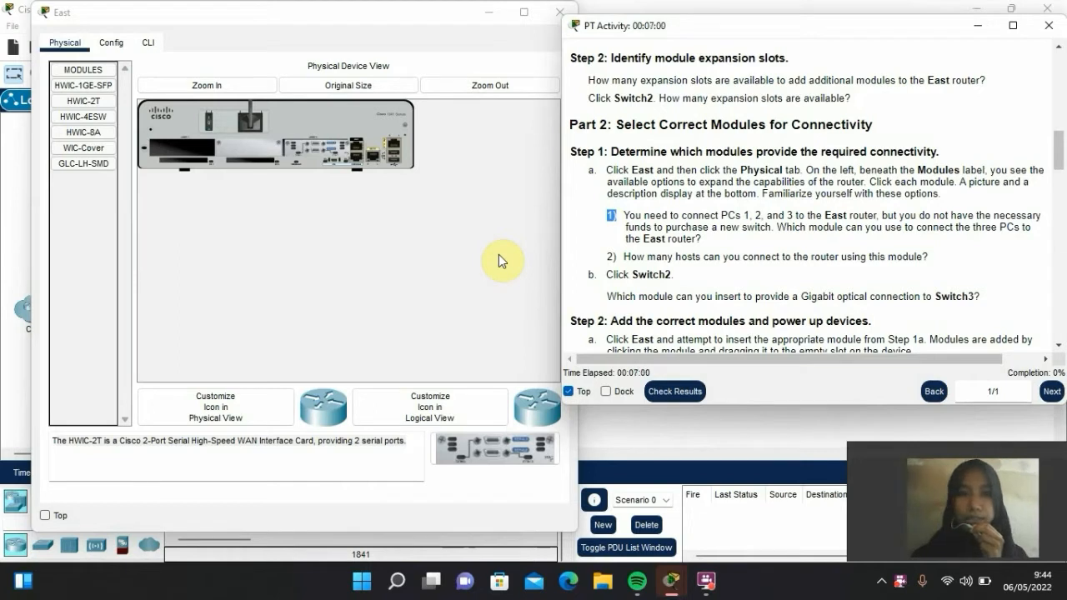
{"action": "left_click", "coordinate": [434, 236]}
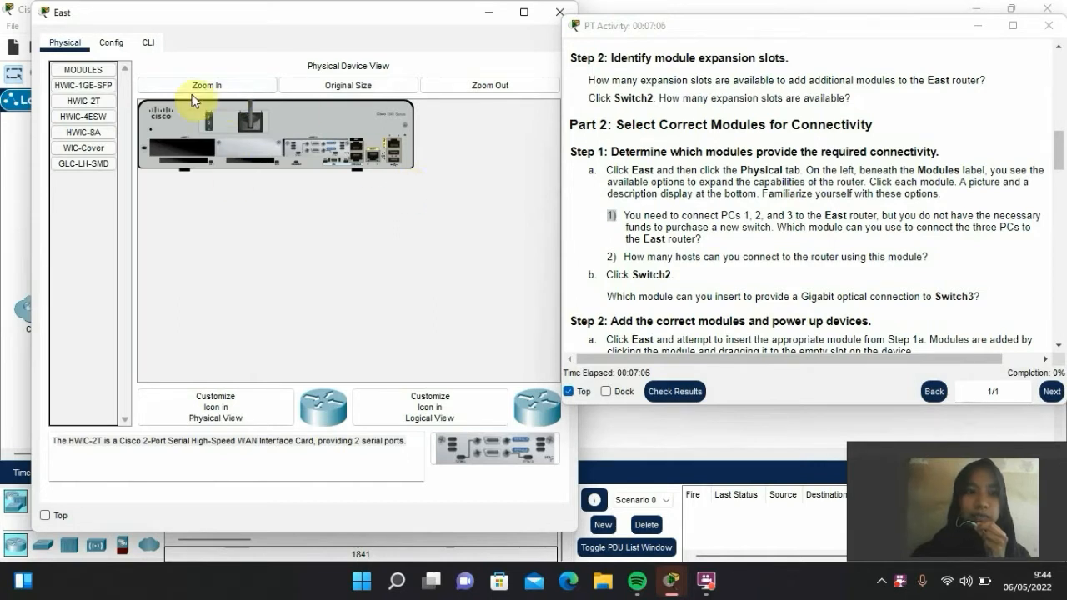
{"action": "left_click", "coordinate": [85, 118]}
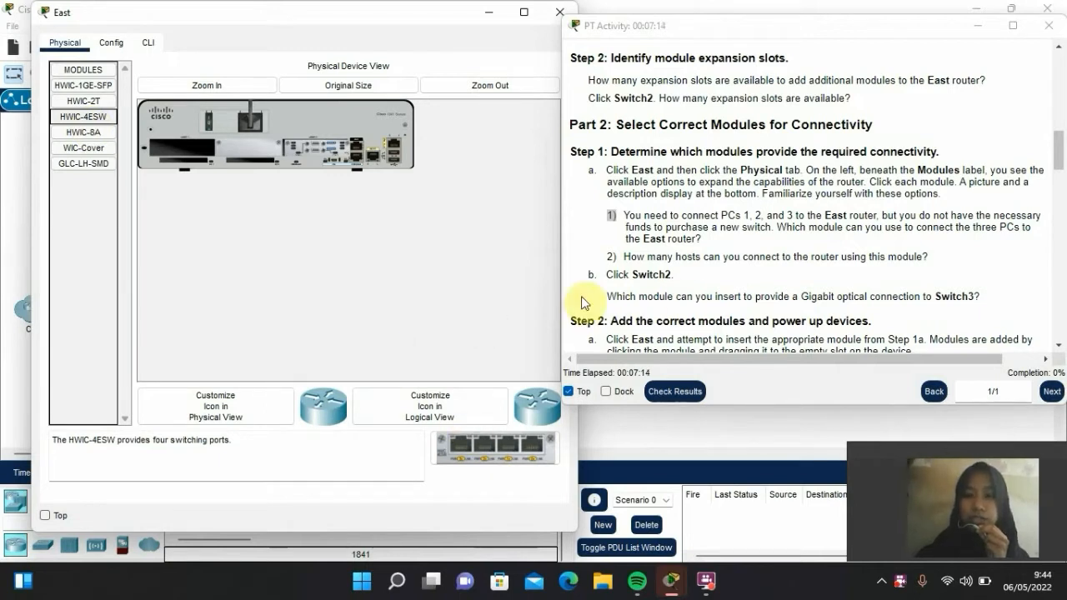
Mark question 2 about the number of hosts, highlight the port count in the HWIC-4ESW description, and close East
{"action": "left_click", "coordinate": [609, 257]}
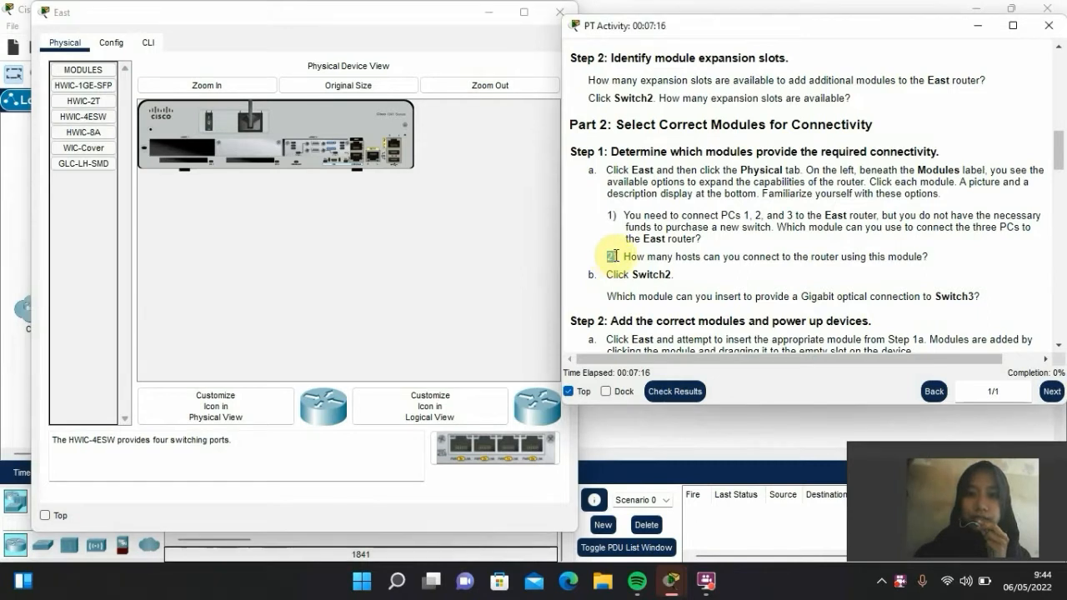
{"action": "double_click", "coordinate": [611, 257]}
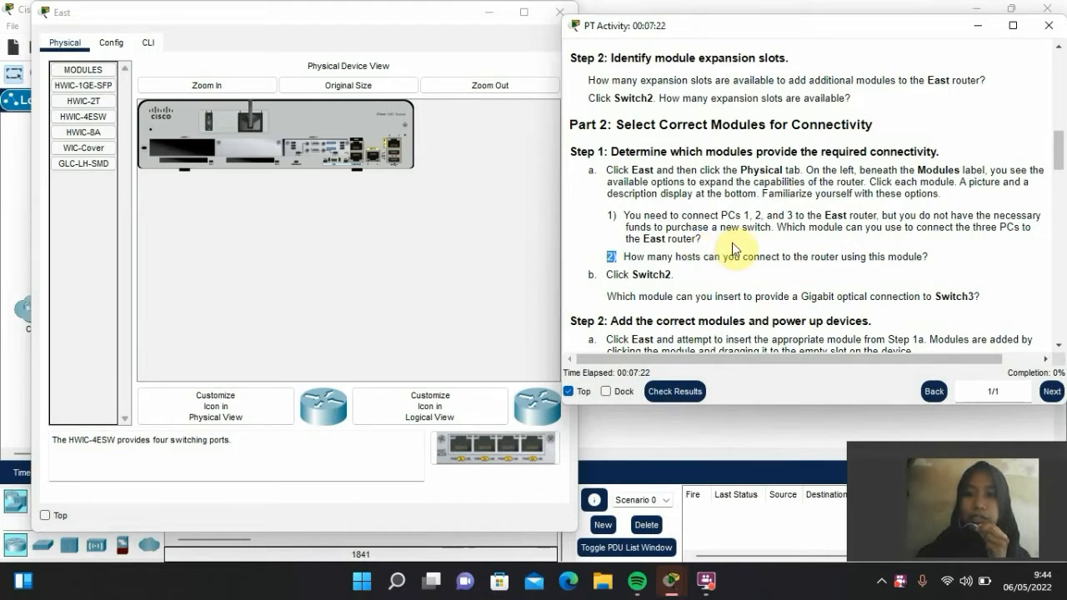
{"action": "left_click", "coordinate": [387, 269]}
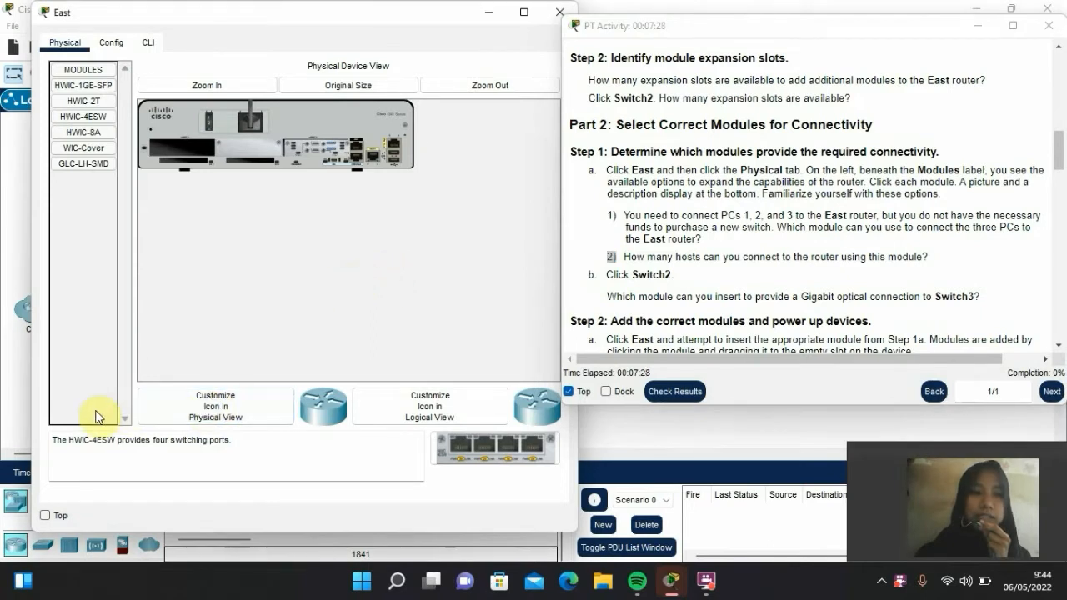
{"action": "left_click_drag", "start_coordinate": [53, 442], "coordinate": [228, 438]}
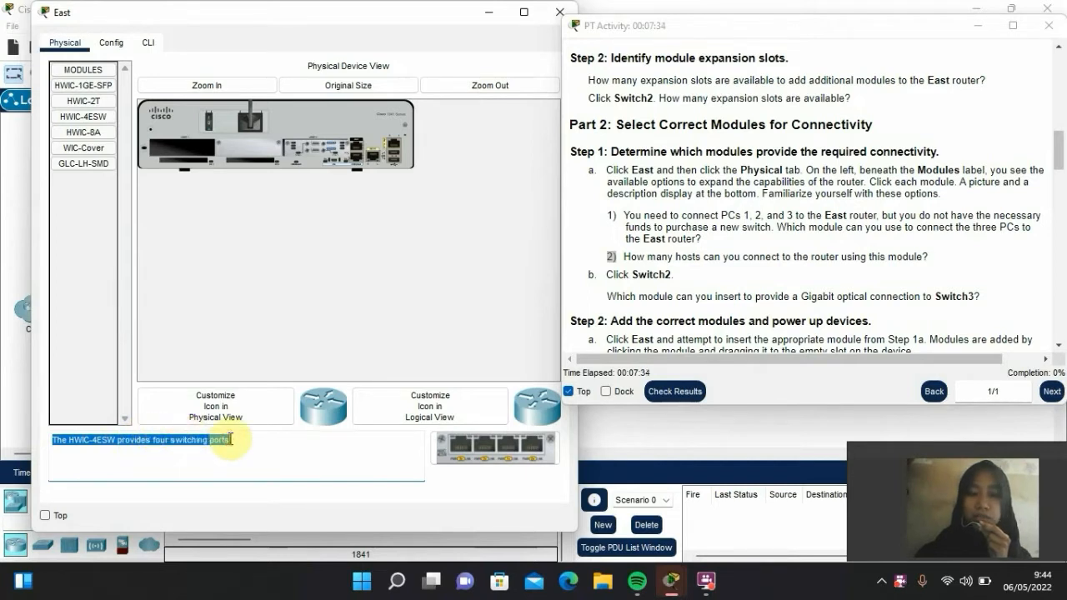
{"action": "left_click", "coordinate": [230, 438]}
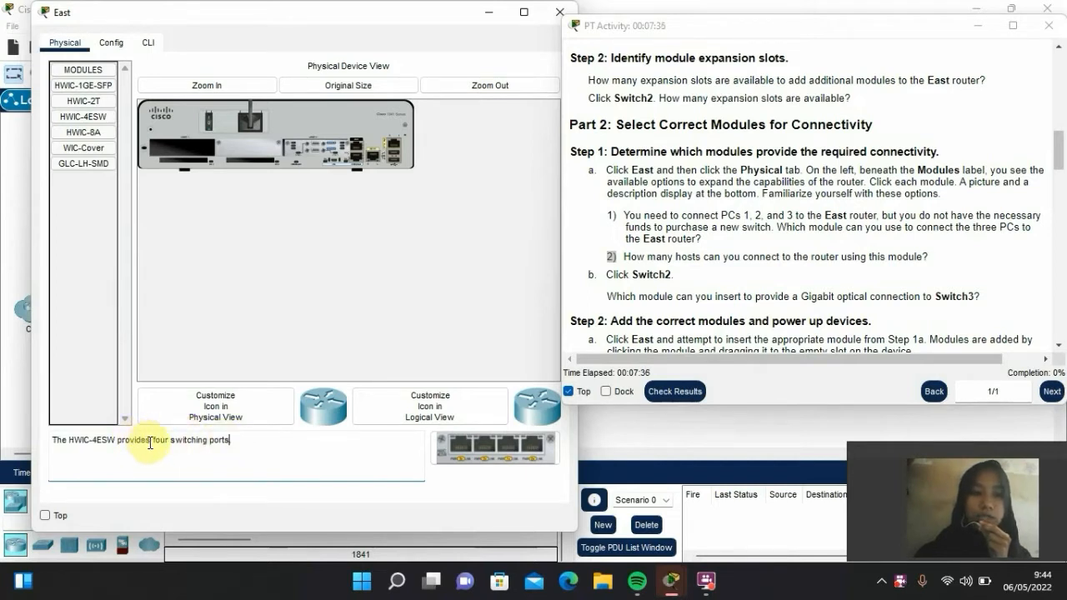
{"action": "left_click_drag", "start_coordinate": [150, 441], "coordinate": [438, 432]}
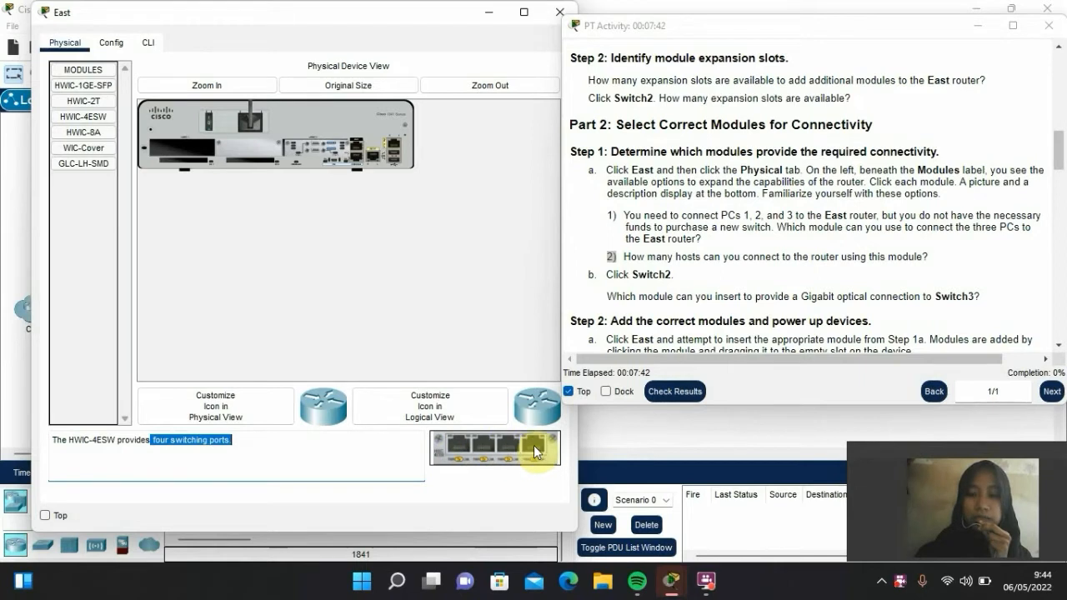
{"action": "left_click", "coordinate": [790, 181]}
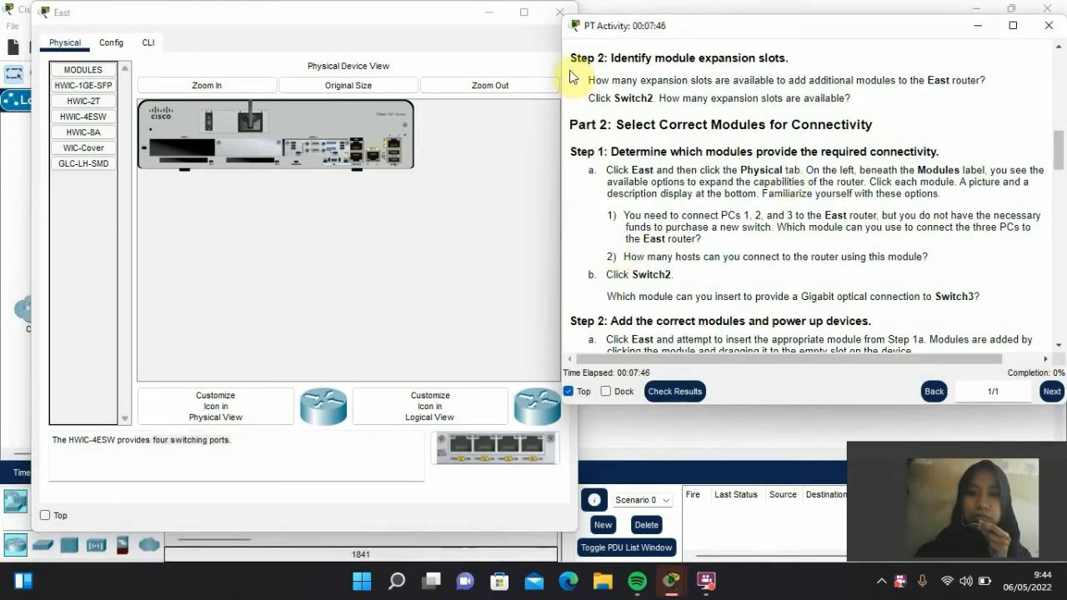
{"action": "left_click", "coordinate": [556, 14]}
Open Switch2's physical view and highlight the Gigabit optical connectivity text in the PT-SWITCH-NM-1FGE module description
{"action": "left_click", "coordinate": [372, 323]}
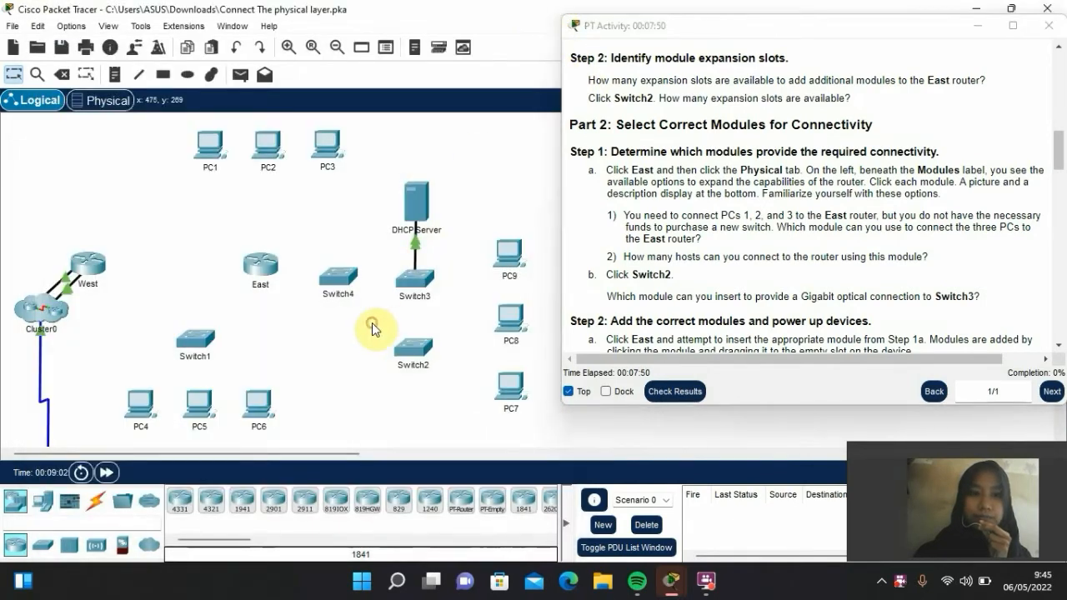
{"action": "left_click", "coordinate": [427, 355]}
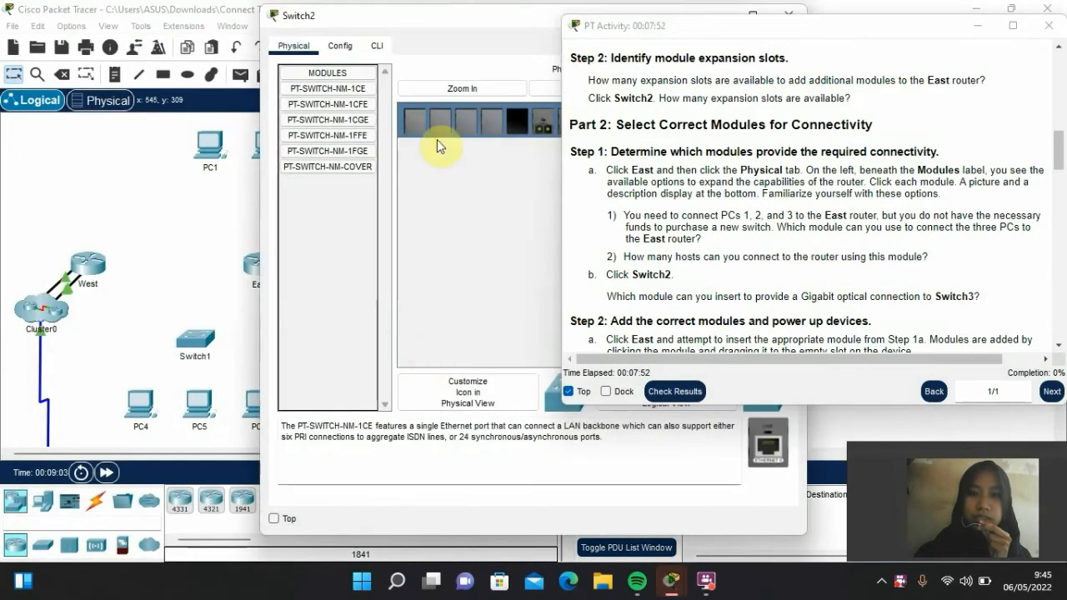
{"action": "left_click_drag", "start_coordinate": [431, 26], "coordinate": [221, 24]}
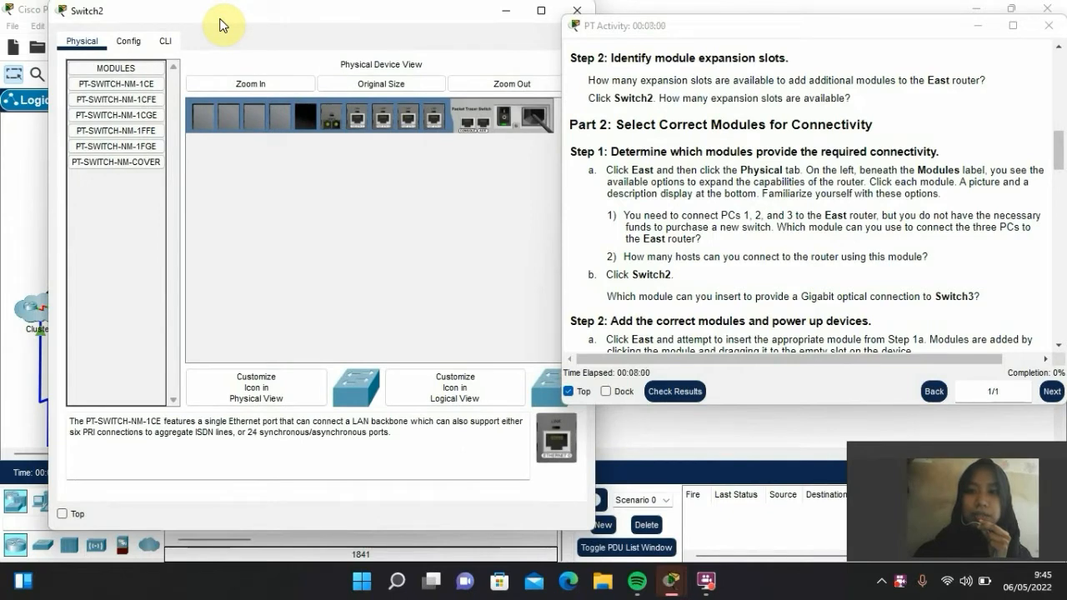
{"action": "left_click_drag", "start_coordinate": [221, 24], "coordinate": [204, 28]}
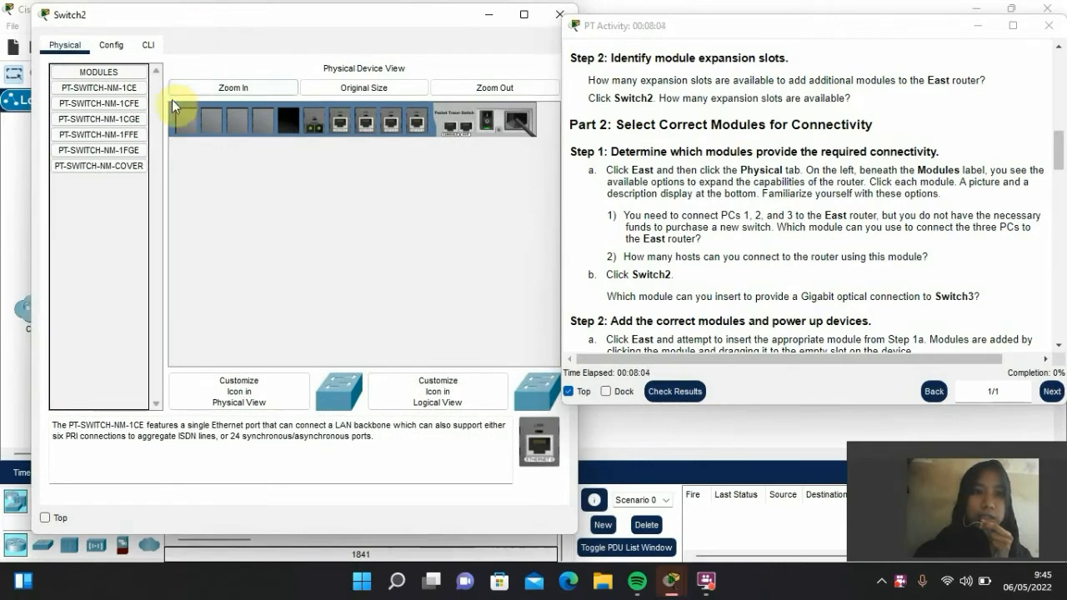
{"action": "left_click", "coordinate": [125, 151]}
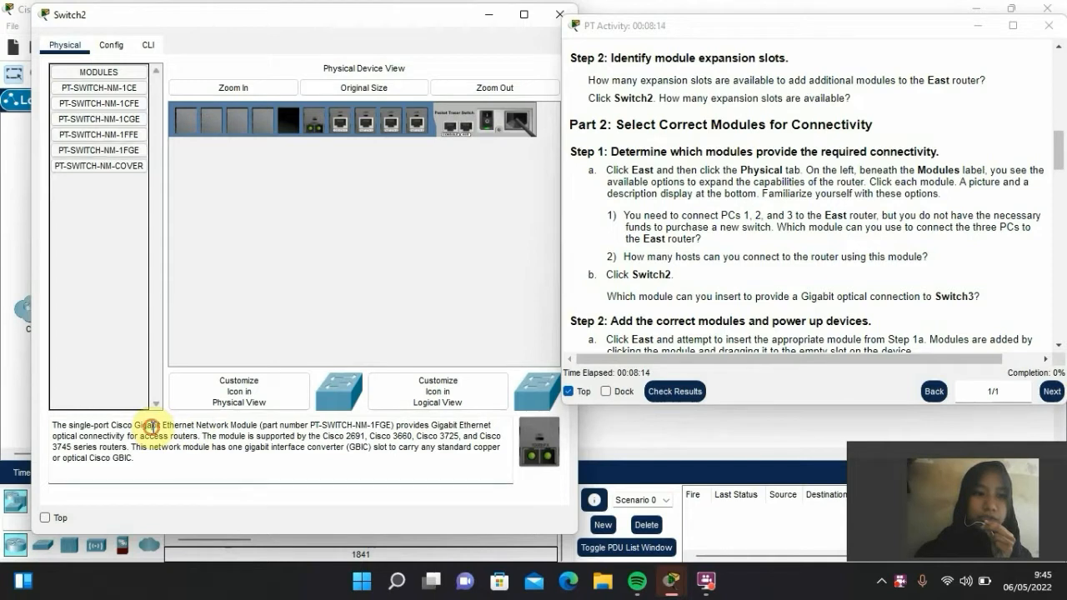
{"action": "left_click_drag", "start_coordinate": [153, 429], "coordinate": [207, 438]}
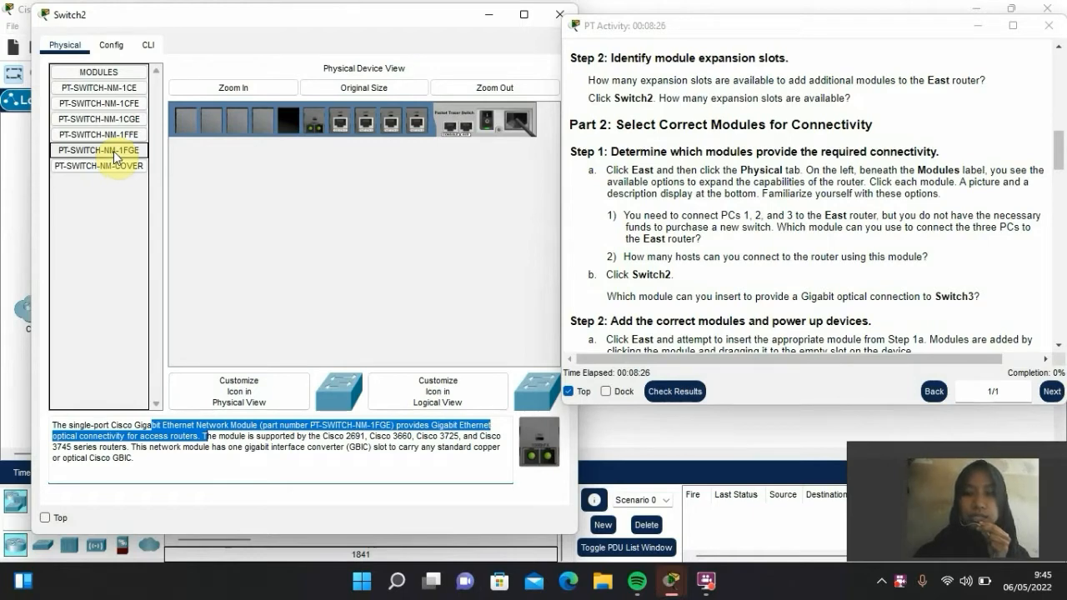
Read the activity's Part 2, Step 2 instructions on adding the correct modules and powering up devices
{"action": "scroll", "coordinate": [713, 250], "scroll_direction": "down", "scroll_amount": 3}
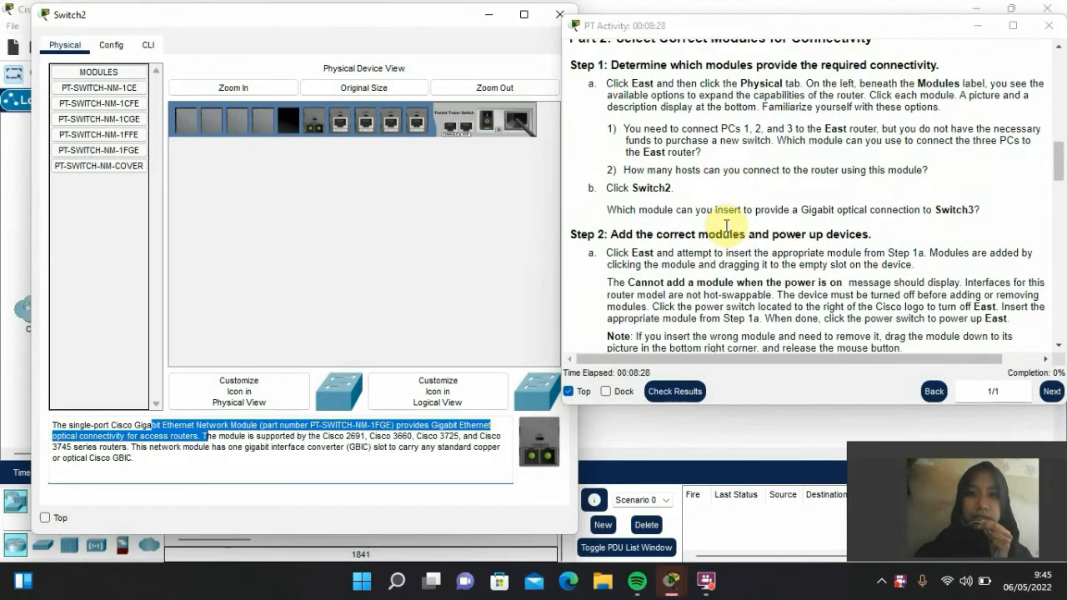
{"action": "scroll", "coordinate": [726, 226], "scroll_direction": "down", "scroll_amount": 3}
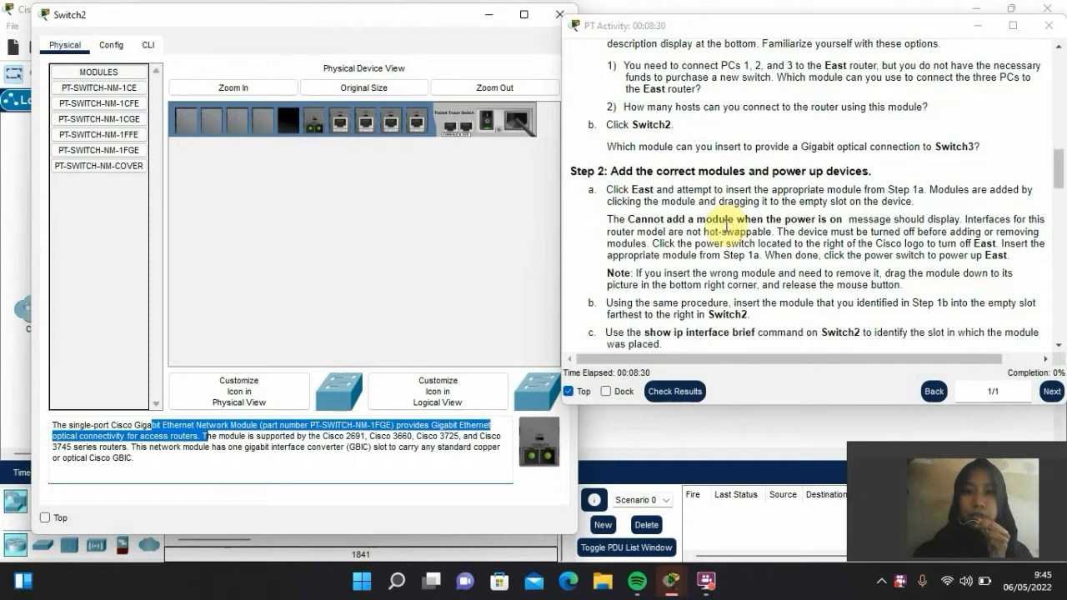
{"action": "scroll", "coordinate": [726, 226], "scroll_direction": "down", "scroll_amount": 2}
{"action": "scroll", "coordinate": [672, 143], "scroll_direction": "down", "scroll_amount": 1}
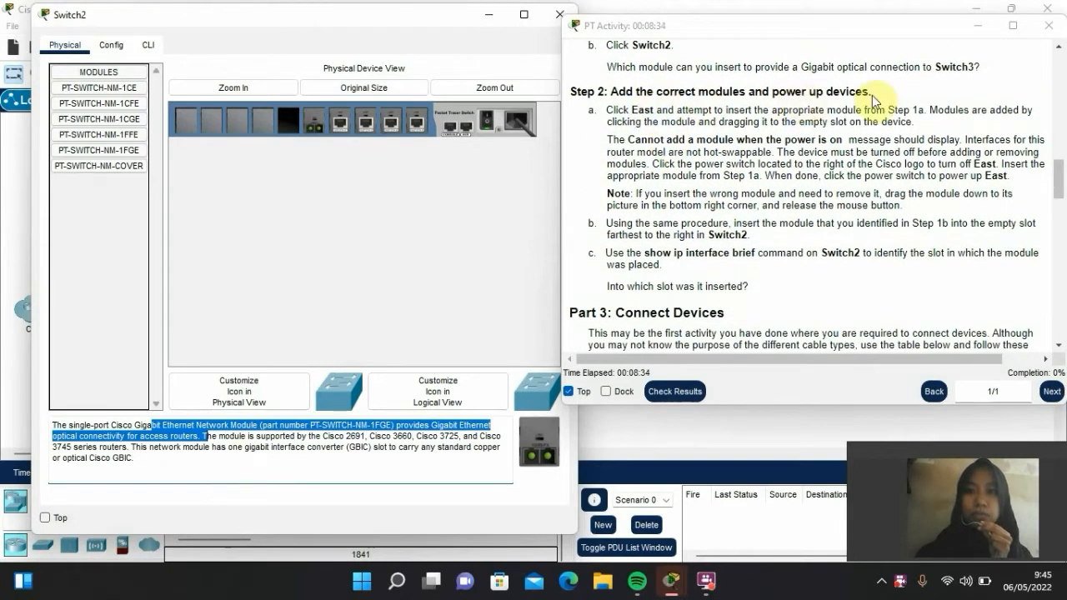
{"action": "scroll", "coordinate": [875, 100], "scroll_direction": "down", "scroll_amount": 1}
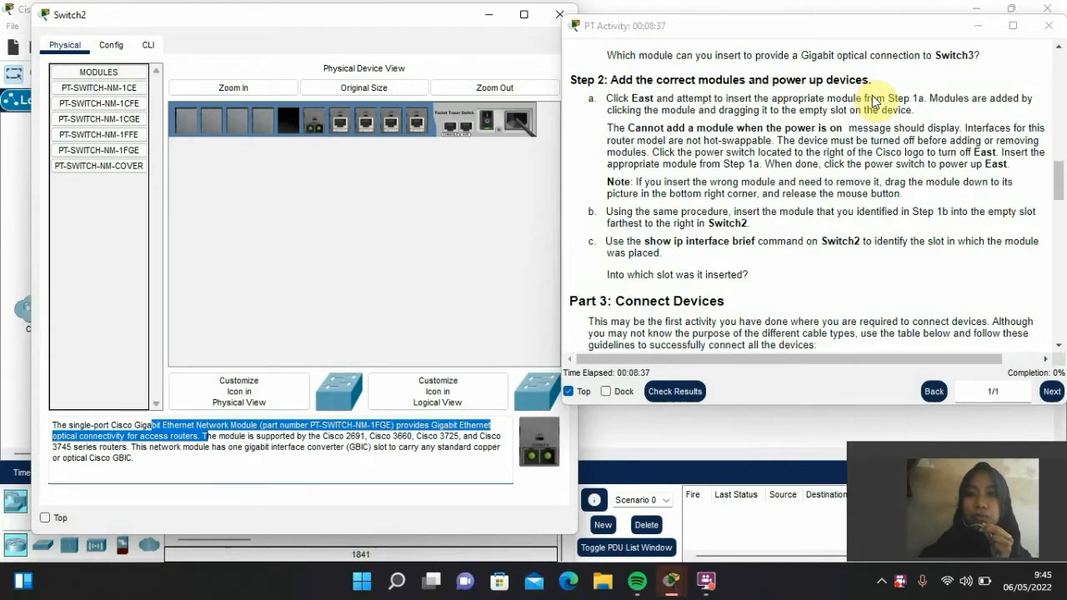
{"action": "left_click", "coordinate": [767, 141]}
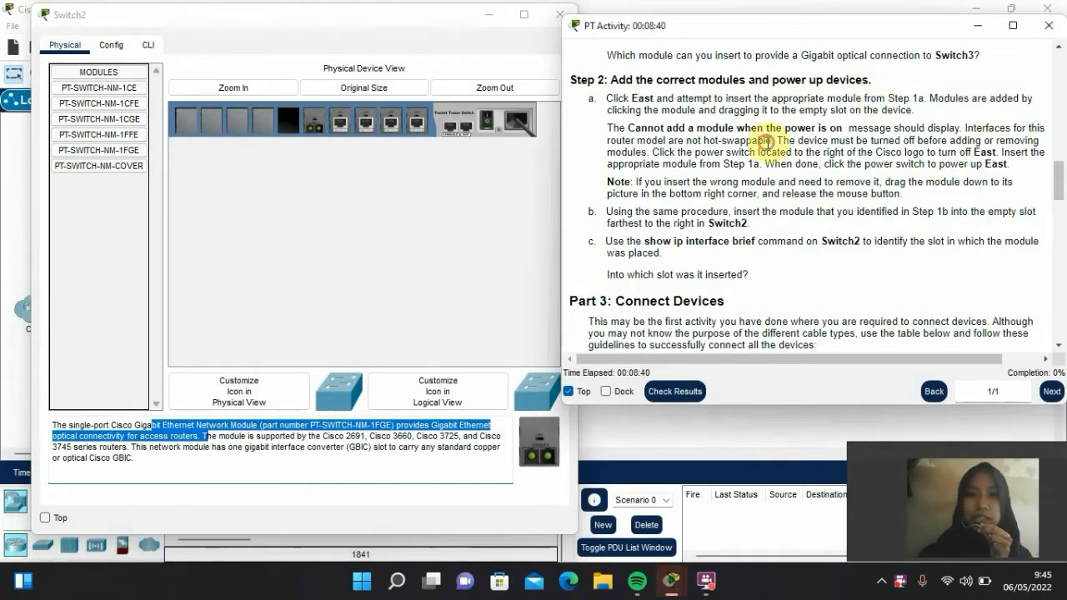
Switch from Switch2 to East, insert the HWIC-4ESW module into its empty slot, and power the router up
{"action": "left_click", "coordinate": [556, 14]}
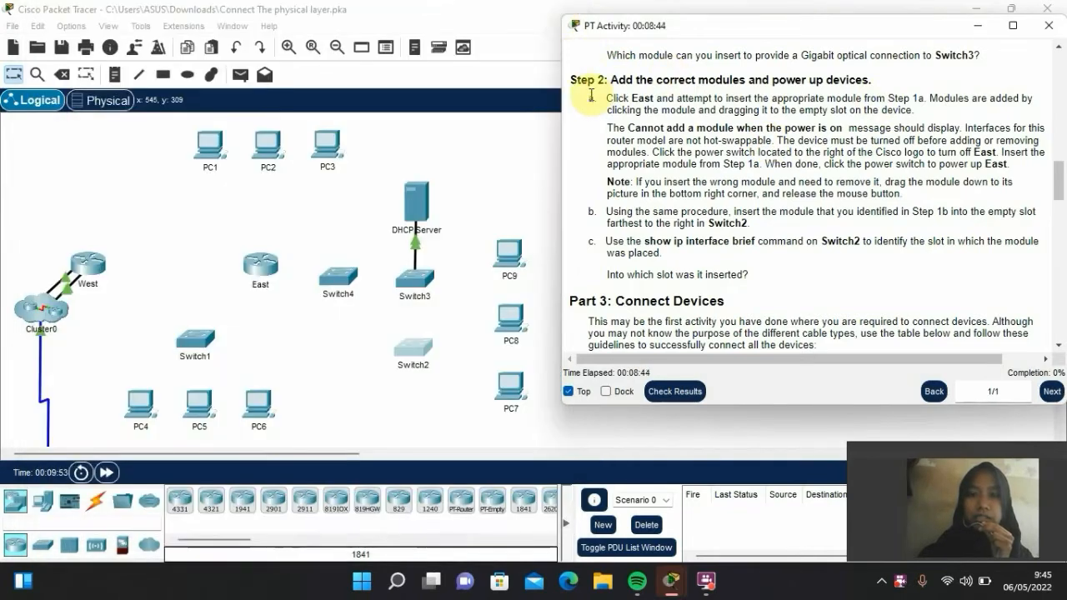
{"action": "left_click", "coordinate": [251, 264]}
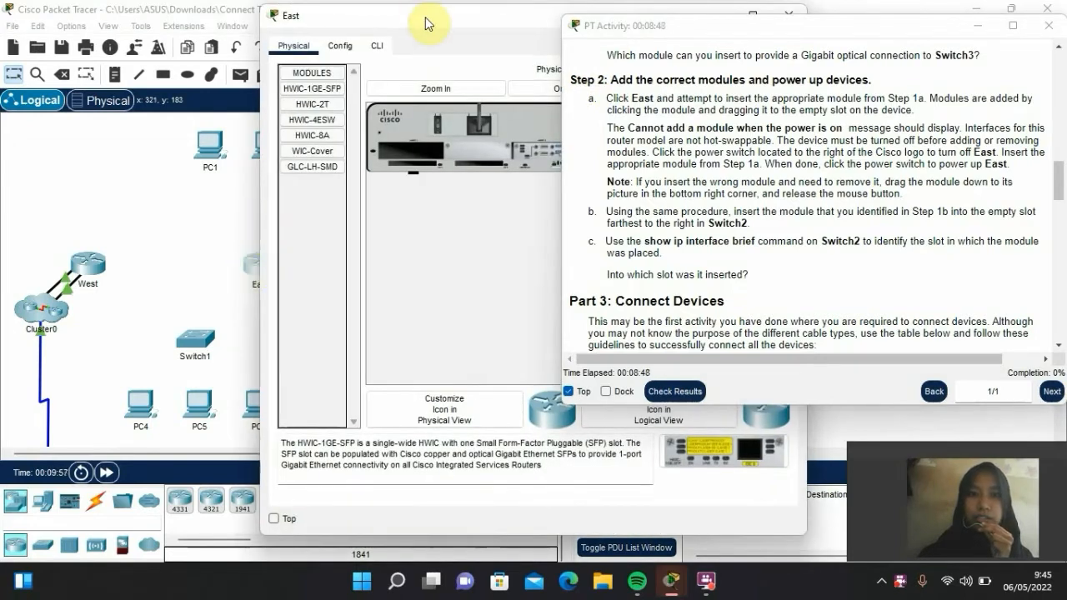
{"action": "left_click_drag", "start_coordinate": [433, 20], "coordinate": [187, 31]}
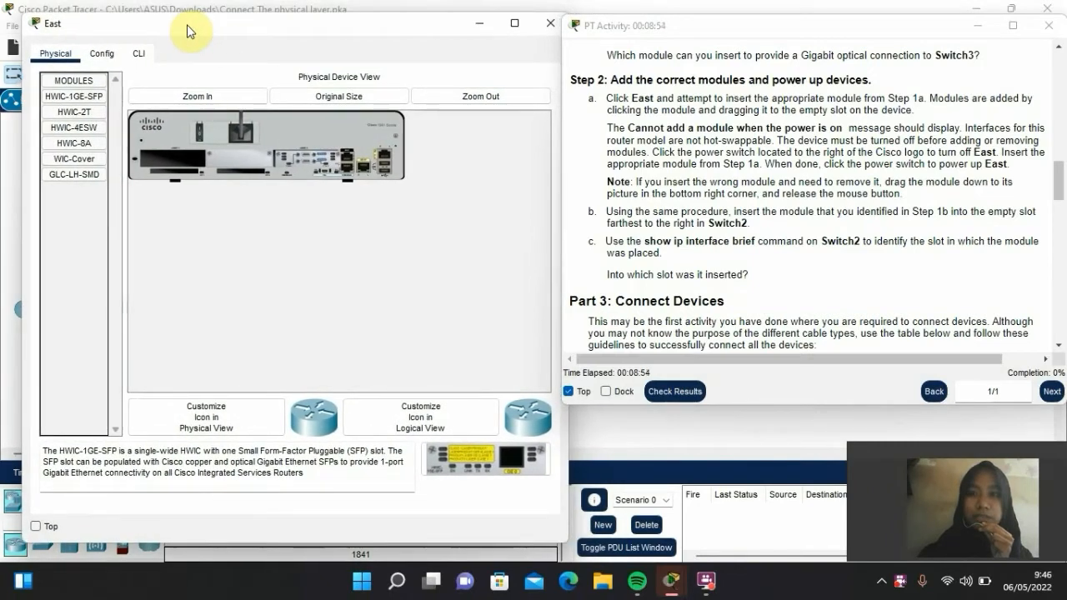
{"action": "left_click", "coordinate": [198, 97]}
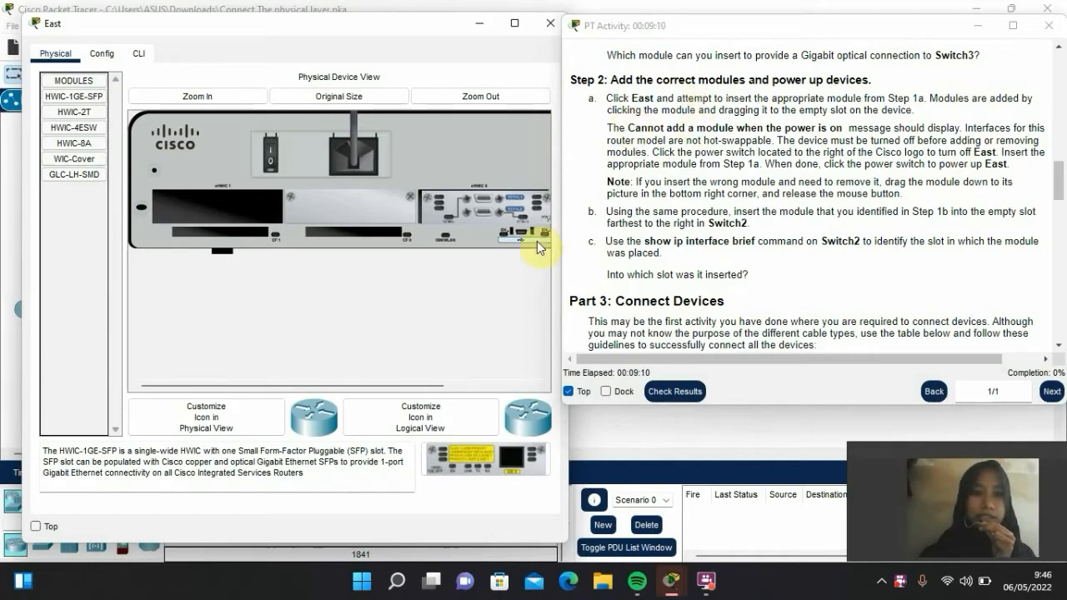
{"action": "left_click", "coordinate": [99, 130]}
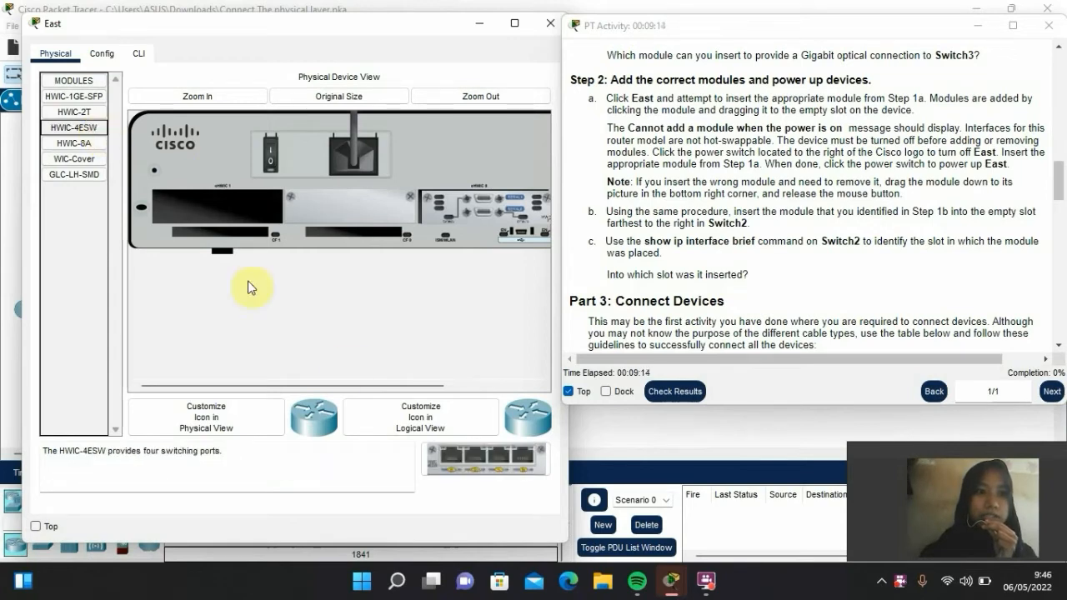
{"action": "left_click_drag", "start_coordinate": [448, 453], "coordinate": [217, 207]}
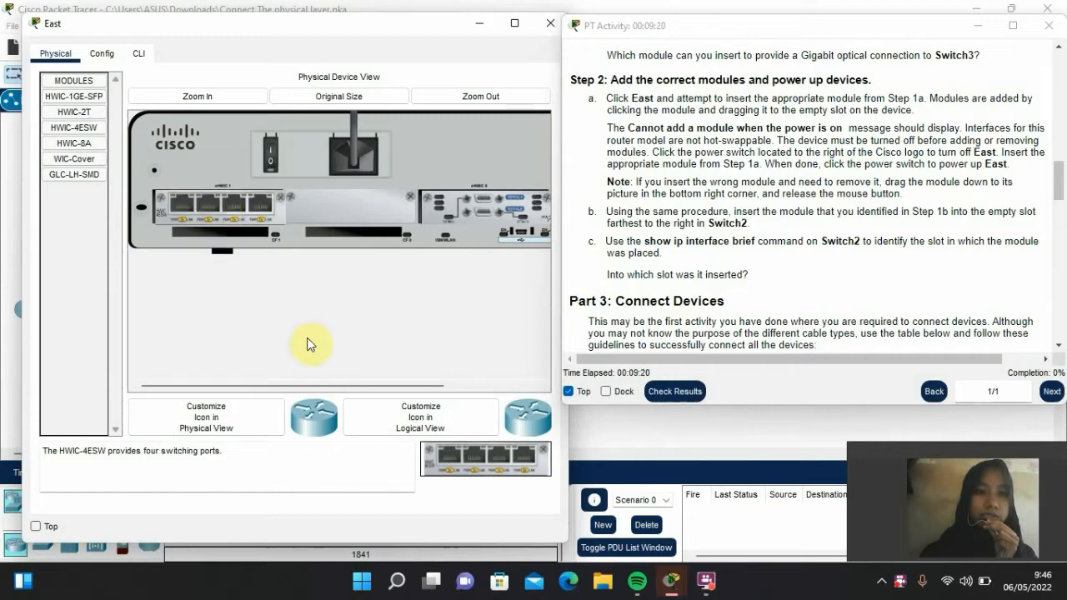
{"action": "left_click", "coordinate": [269, 159]}
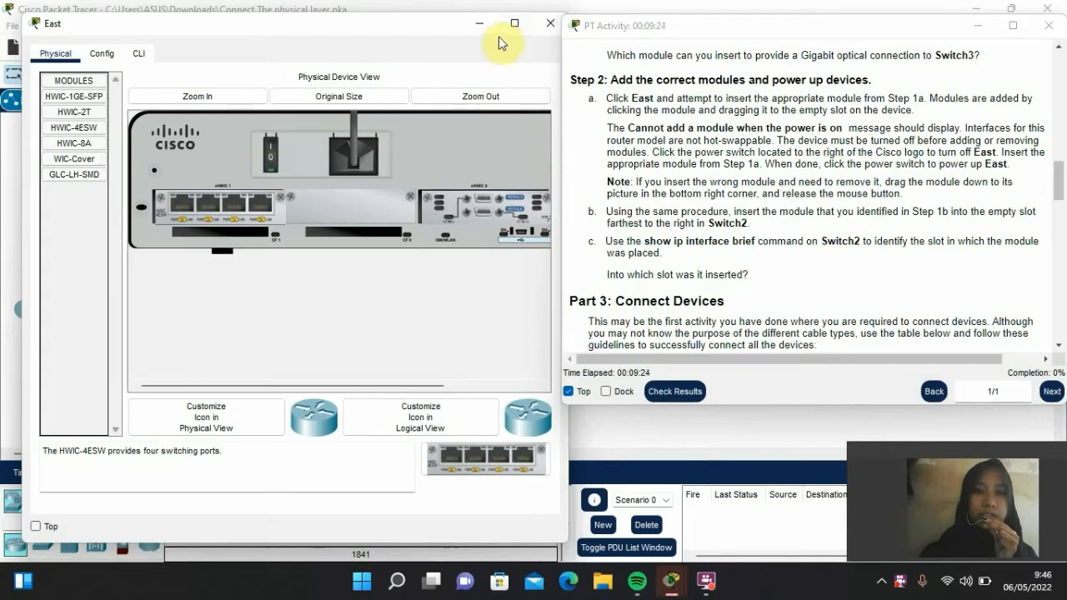
{"action": "left_click", "coordinate": [547, 25]}
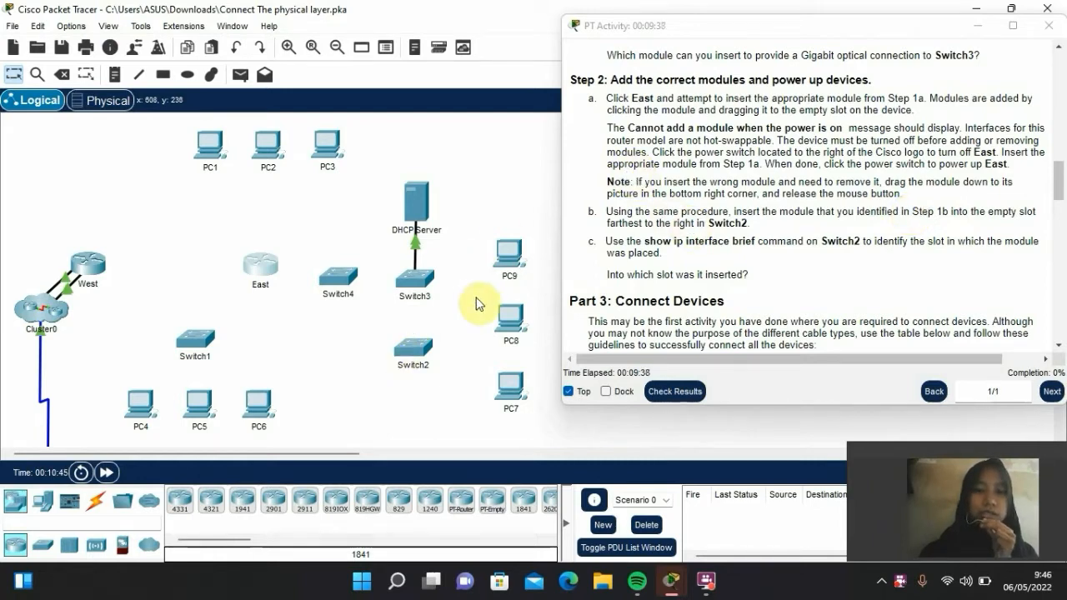
Open Switch2's physical view, select the PT-SWITCH-NM-1FGE module, and power the switch off
{"action": "left_click", "coordinate": [426, 351]}
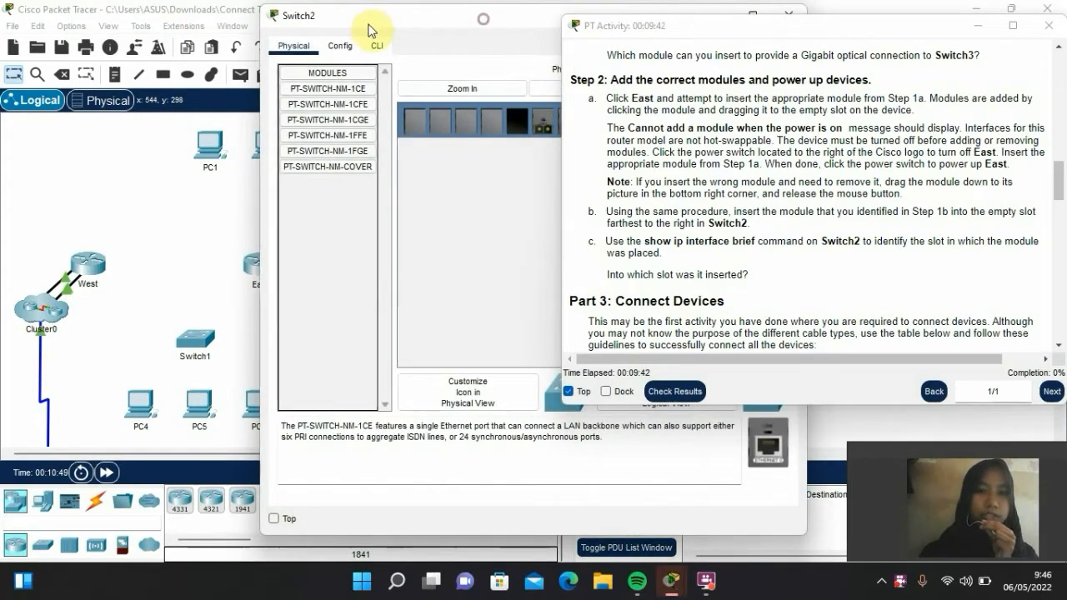
{"action": "left_click_drag", "start_coordinate": [441, 18], "coordinate": [214, 22]}
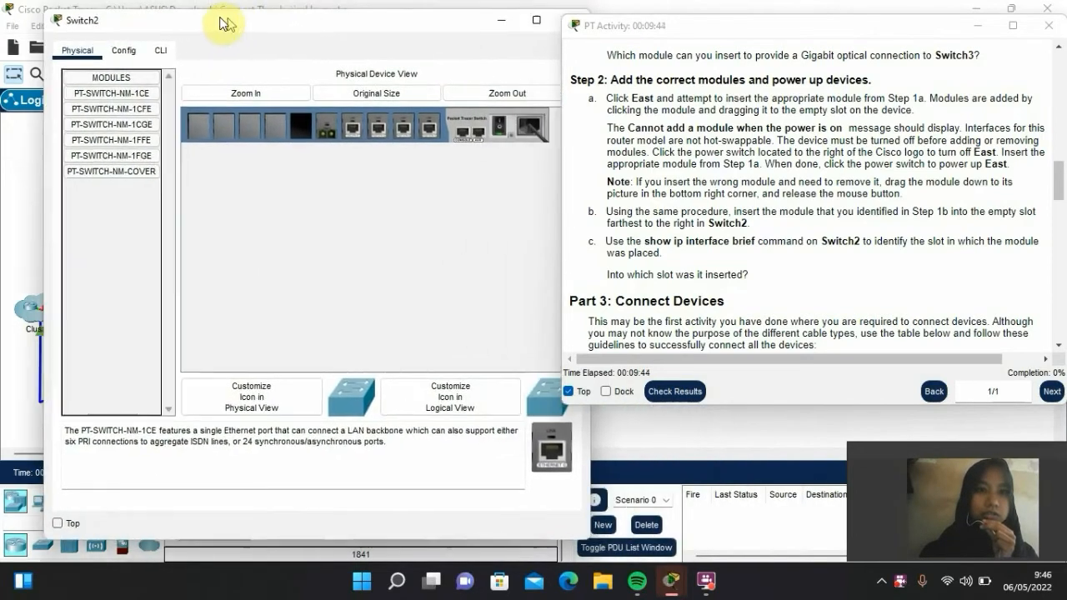
{"action": "left_click", "coordinate": [96, 155]}
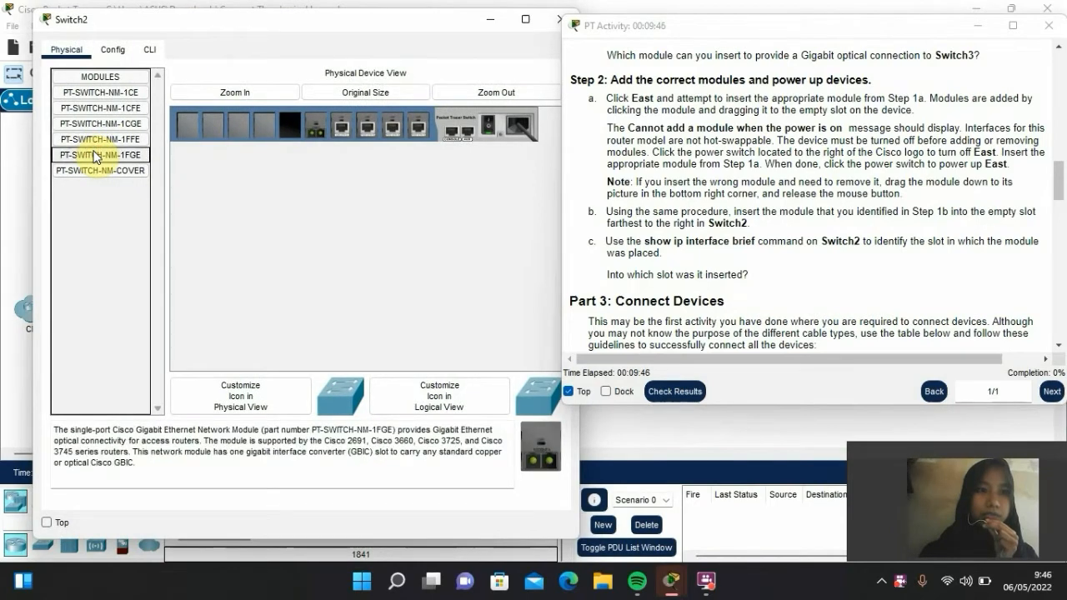
{"action": "left_click", "coordinate": [263, 93]}
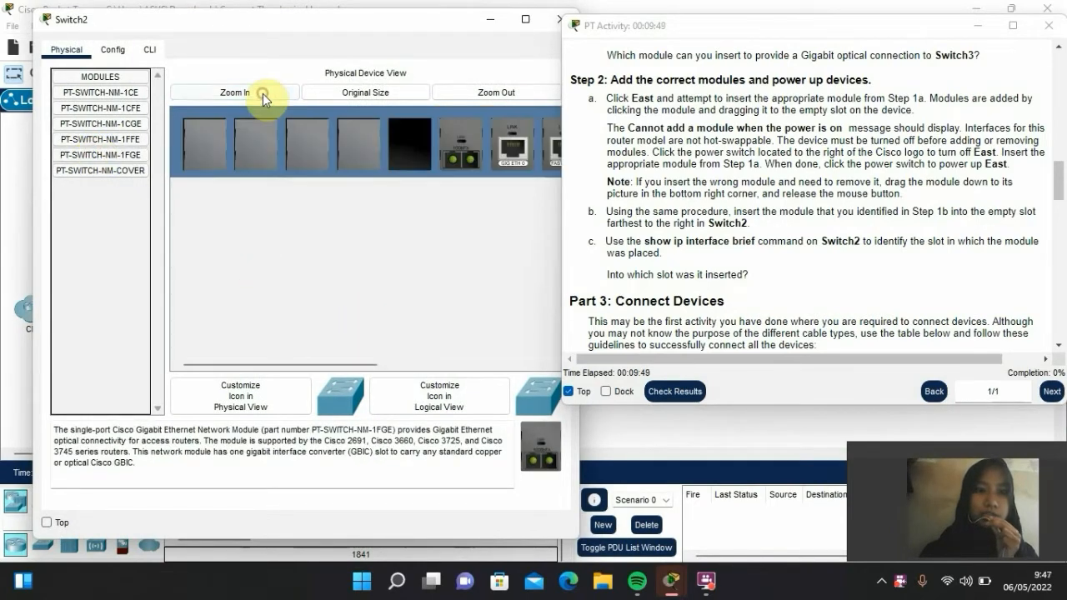
{"action": "left_click_drag", "start_coordinate": [321, 363], "coordinate": [508, 362]}
{"action": "left_click", "coordinate": [469, 137]}
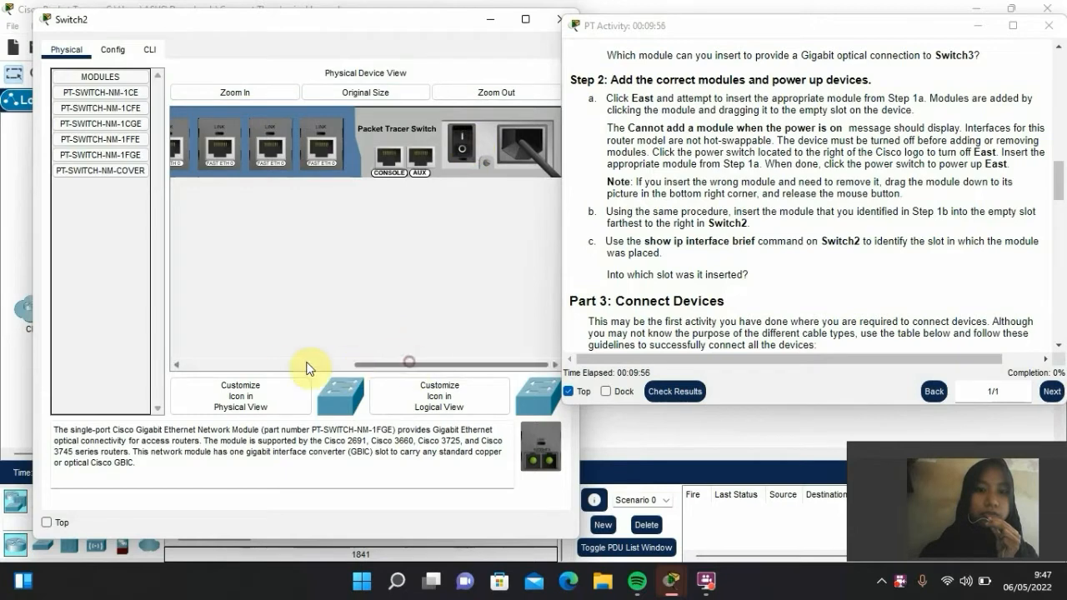
Insert the PT-SWITCH-NM-1FGE module into the empty slot farthest to the right in Switch2
{"action": "left_click", "coordinate": [430, 365]}
{"action": "left_click_drag", "start_coordinate": [431, 365], "coordinate": [253, 362]}
{"action": "left_click", "coordinate": [547, 466]}
{"action": "left_click_drag", "start_coordinate": [547, 465], "coordinate": [409, 149]}
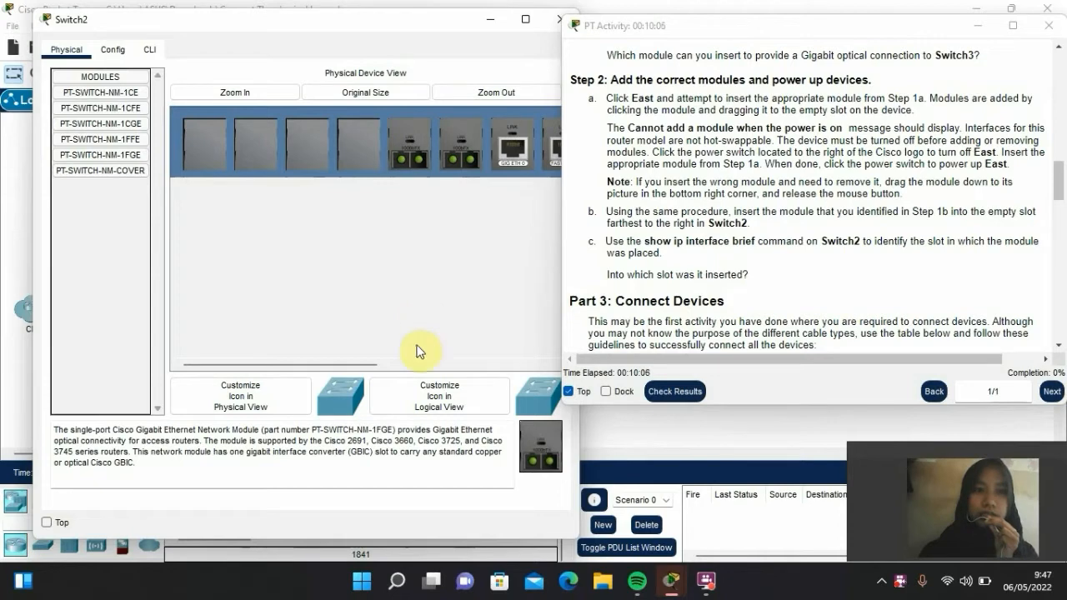
Power Switch2 back up and close its device window
{"action": "left_click_drag", "start_coordinate": [360, 366], "coordinate": [523, 366]}
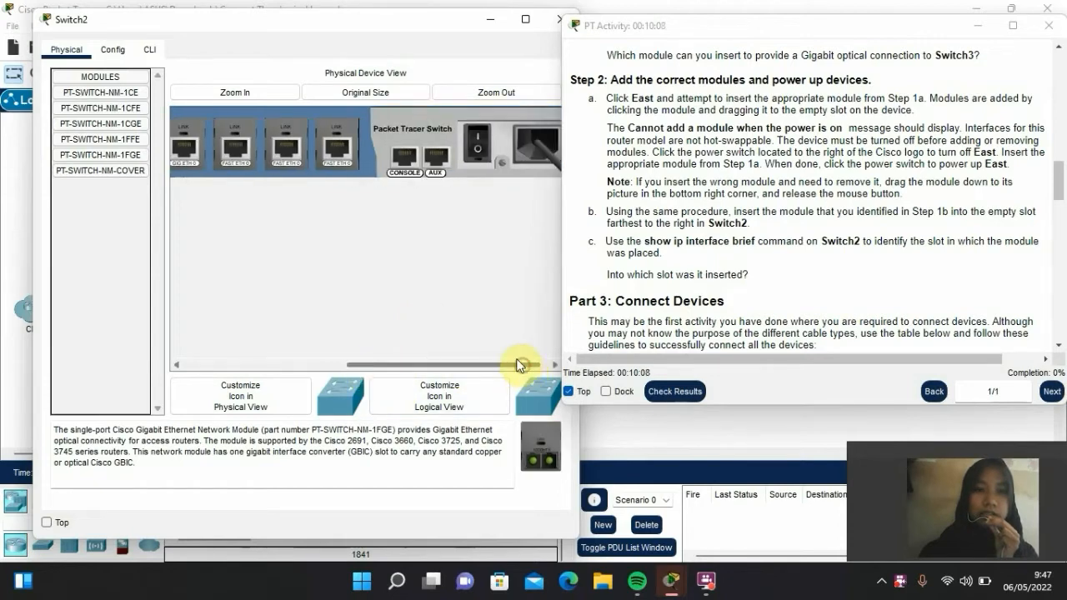
{"action": "left_click", "coordinate": [475, 152]}
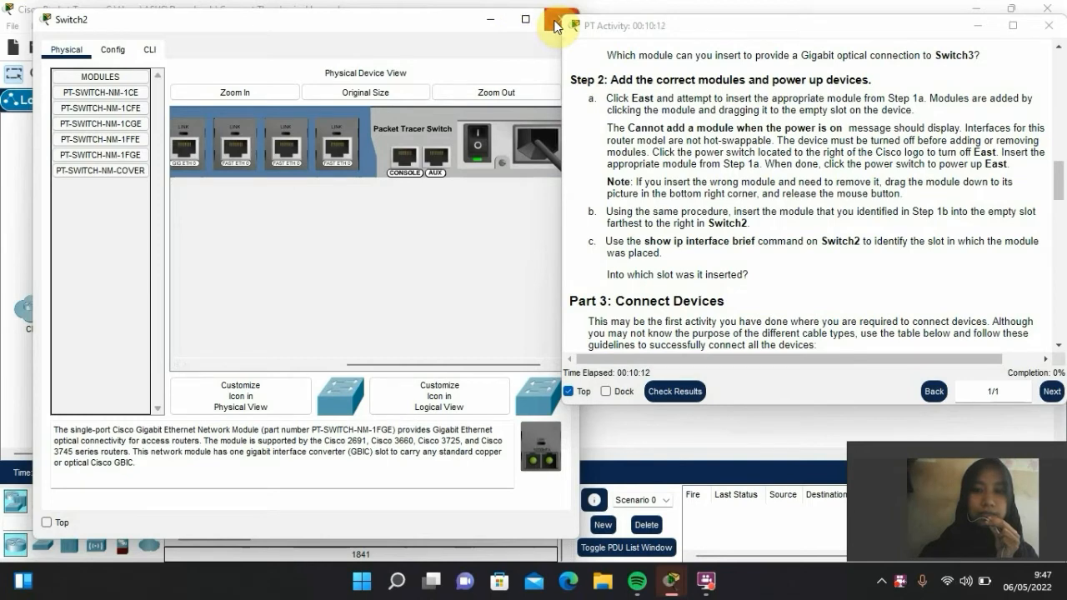
{"action": "left_click", "coordinate": [556, 25]}
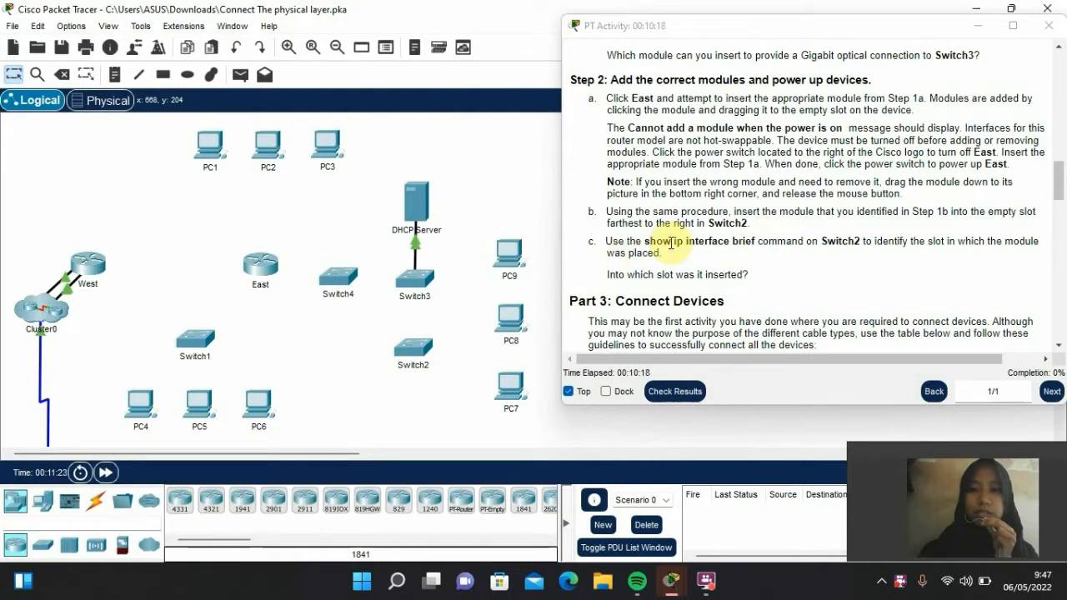
Reopen Switch2 and start a session in its IOS command line interface
{"action": "left_click", "coordinate": [425, 340]}
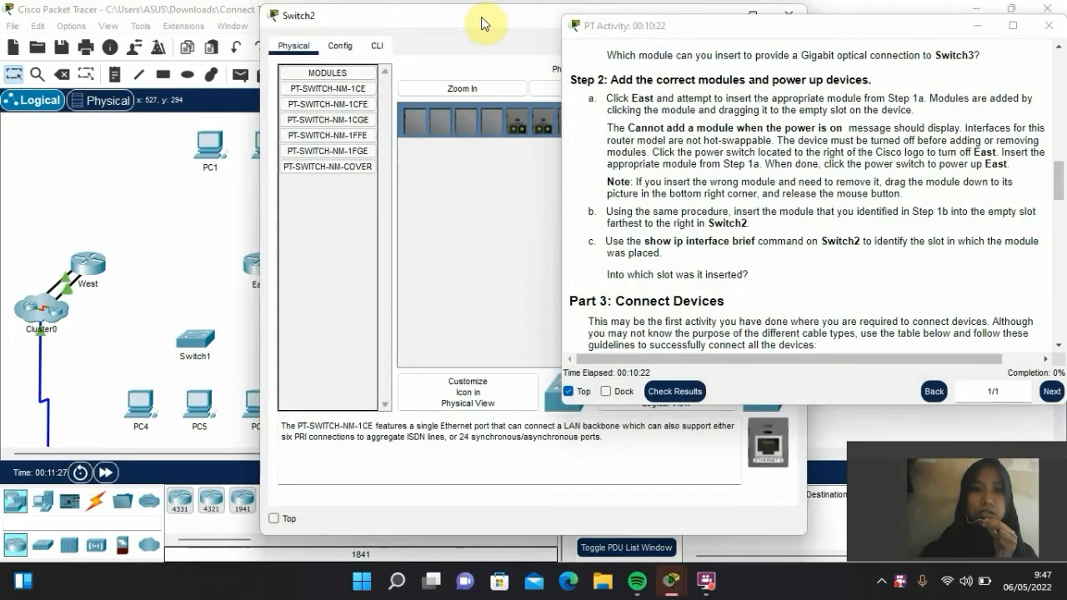
{"action": "left_click_drag", "start_coordinate": [481, 23], "coordinate": [246, 24]}
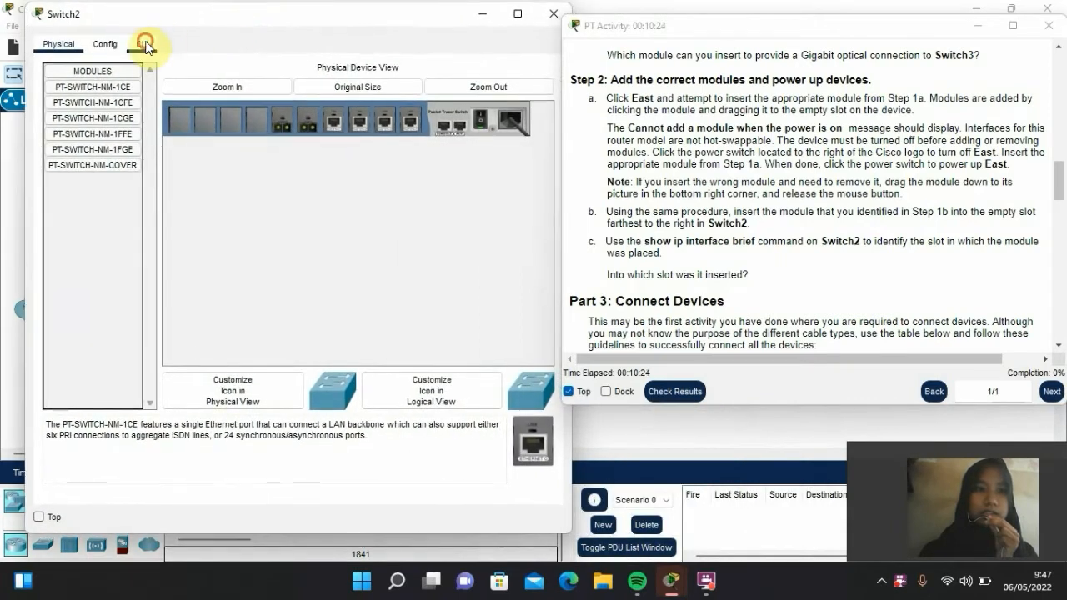
{"action": "left_click", "coordinate": [146, 46]}
{"action": "key", "text": "Return"}
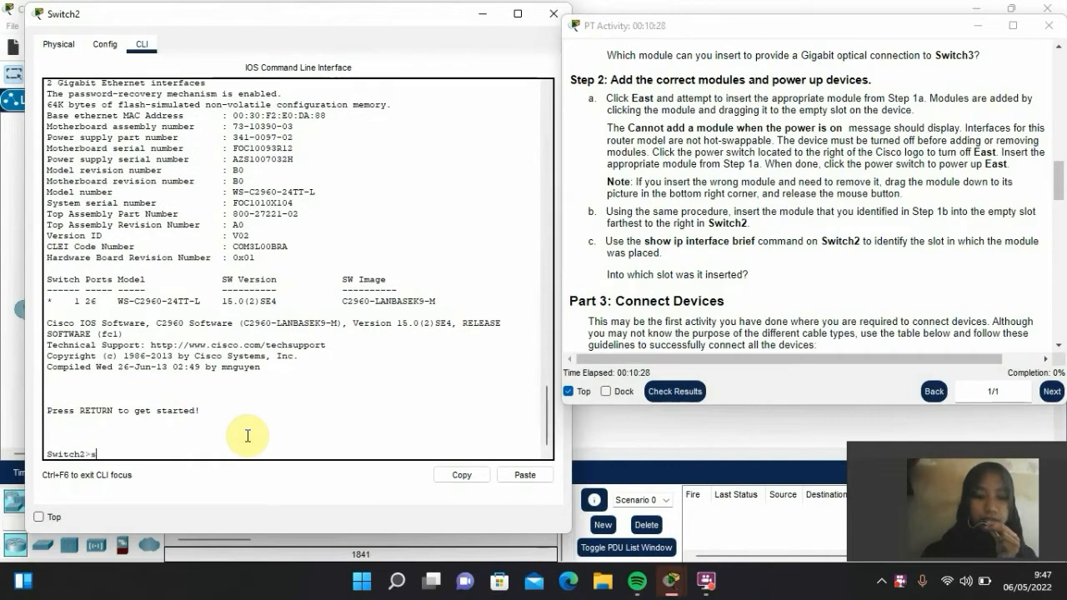
{"action": "type", "text": "show ip"}
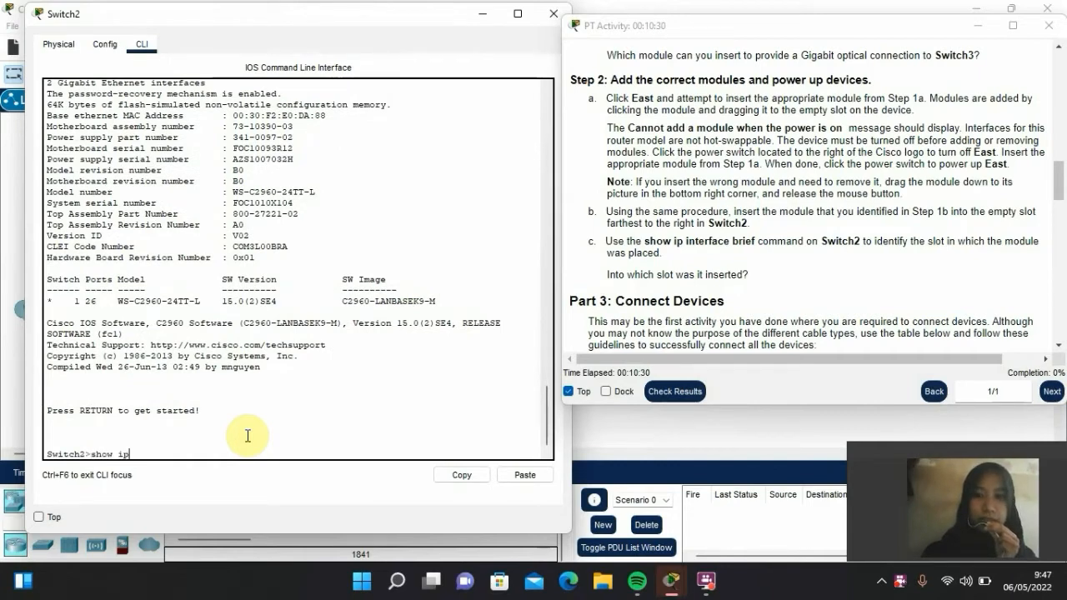
{"action": "key", "text": "BackSpace"}
{"action": "key", "text": "BackSpace"}
{"action": "key", "text": "BackSpace"}
{"action": "key", "text": "BackSpace"}
{"action": "key", "text": "BackSpace"}
{"action": "key", "text": "BackSpace"}
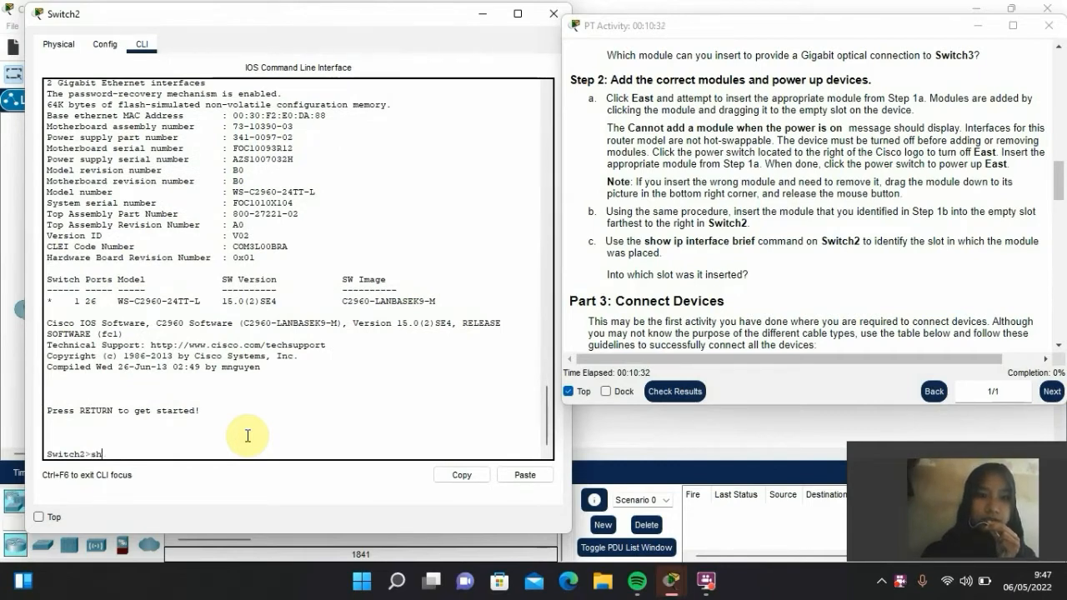
Enter privileged mode on Switch2 with enable and run show ip interface brief
{"action": "type", "text": "enable"}
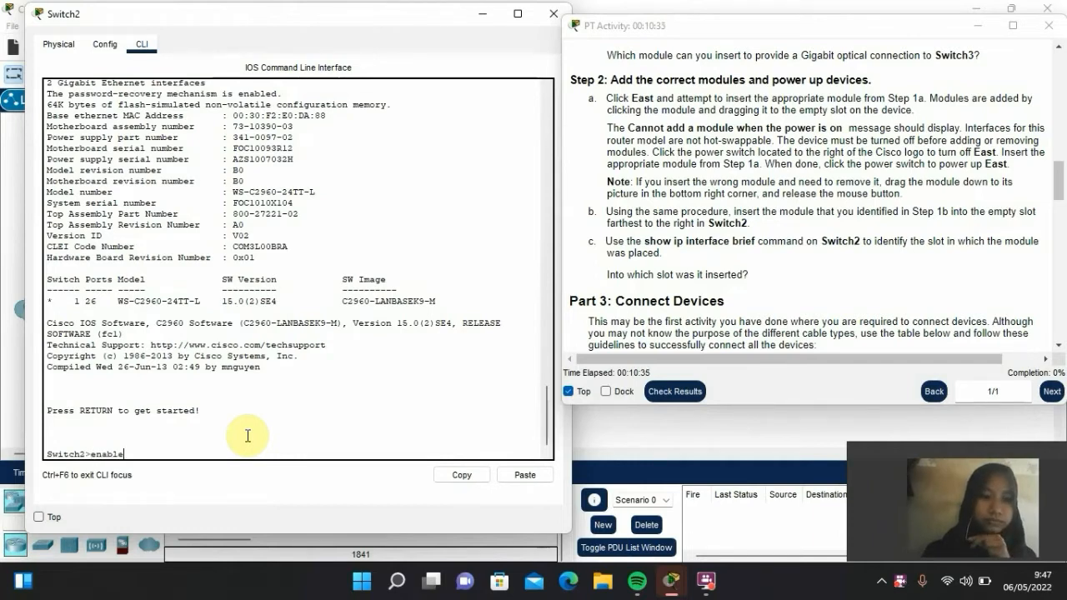
{"action": "key", "text": "Return"}
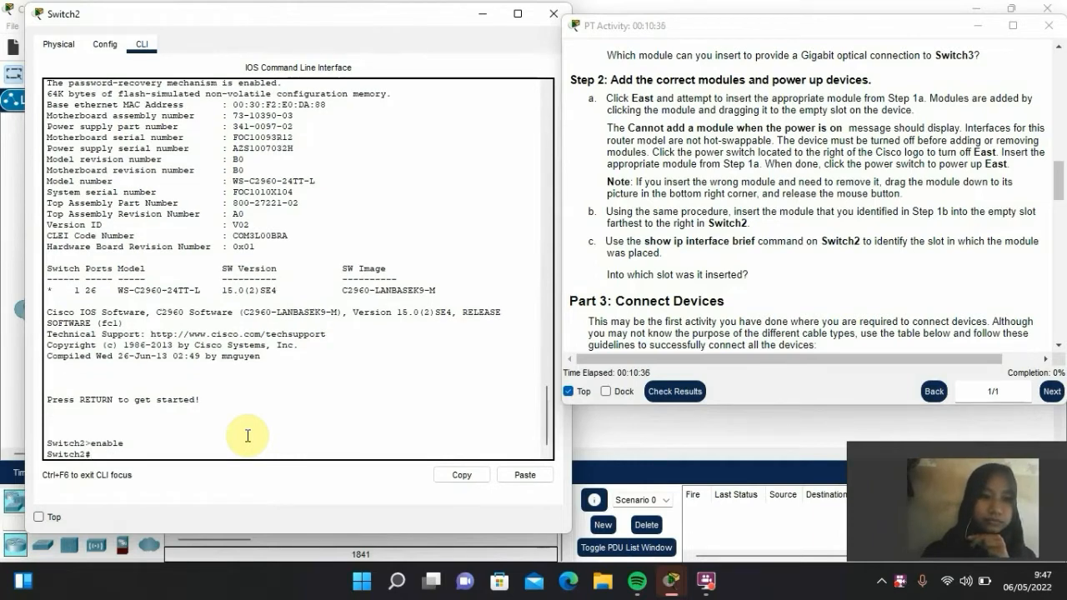
{"action": "type", "text": "s"}
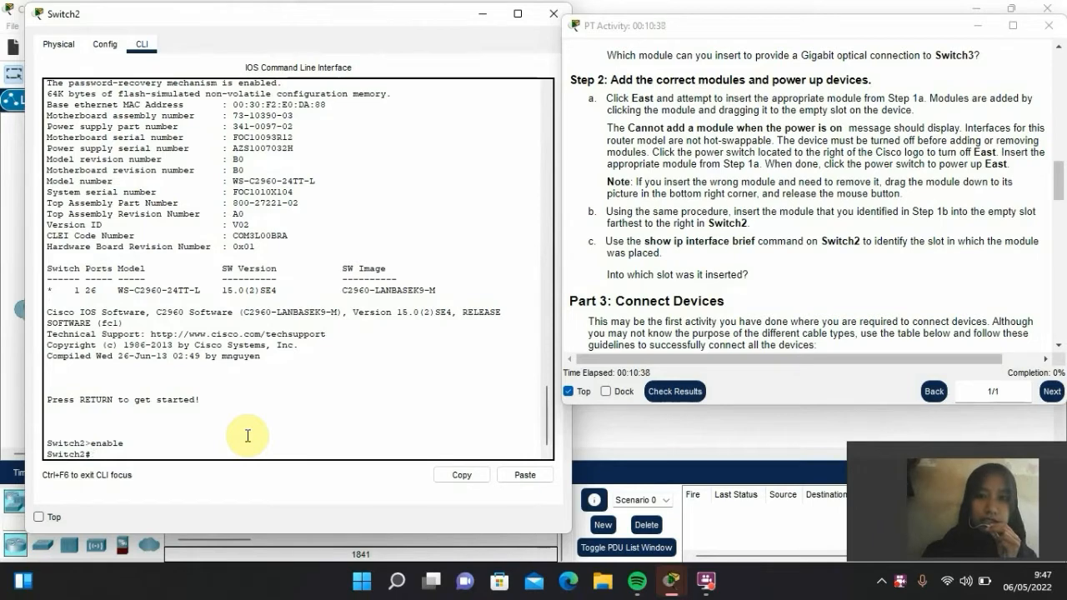
{"action": "type", "text": "show ip"}
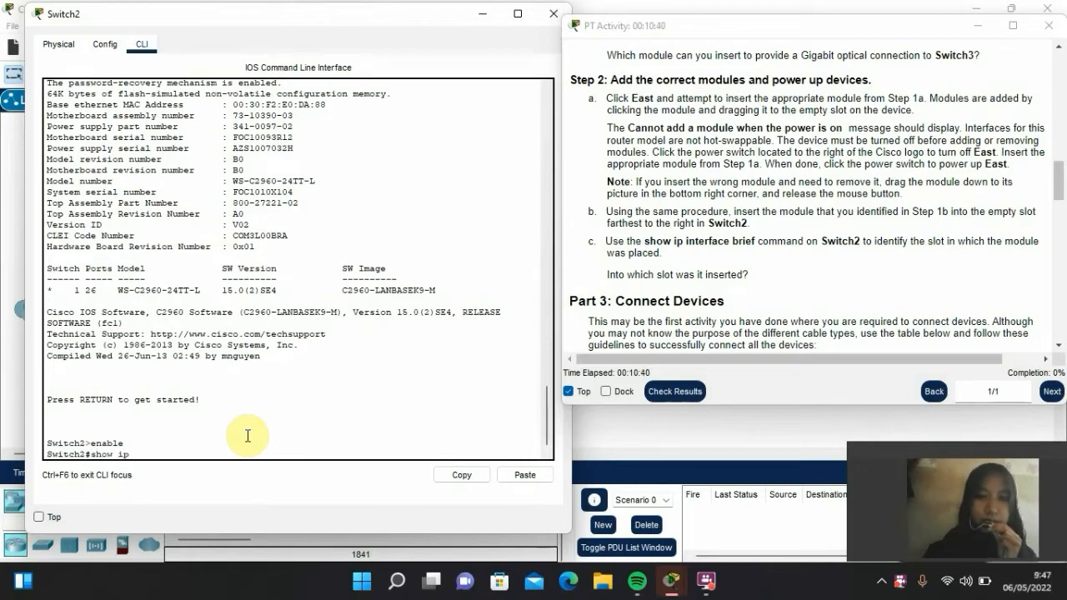
{"action": "type", "text": " interfa"}
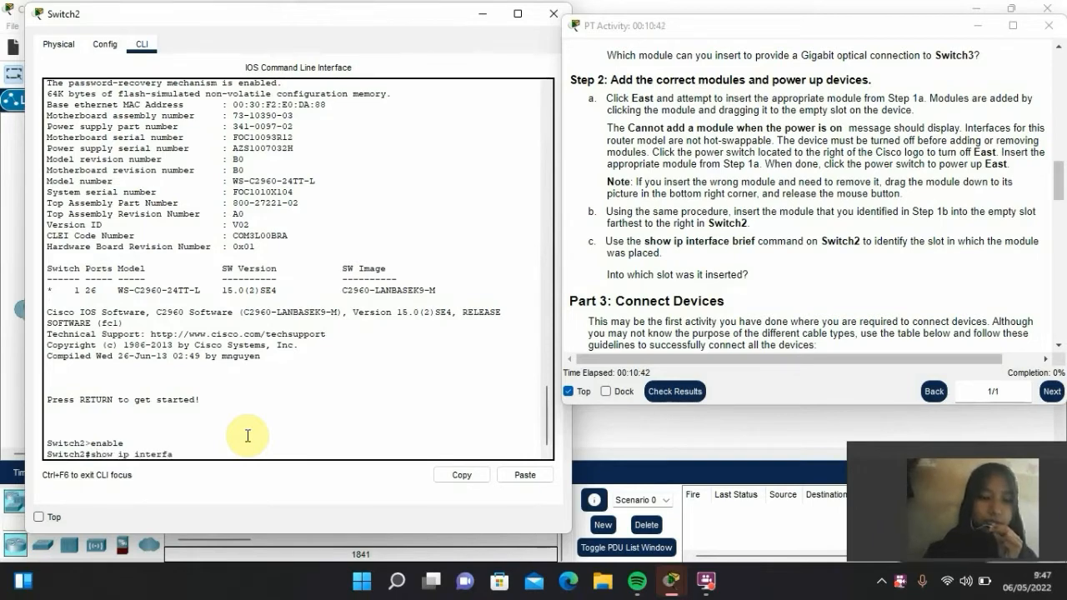
{"action": "type", "text": "ce brief"}
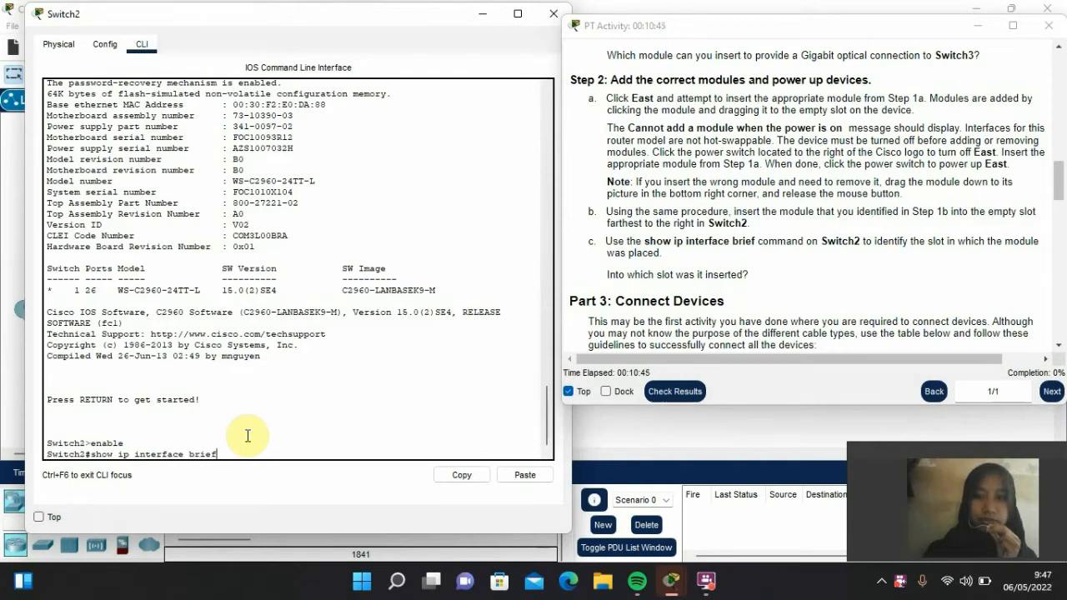
{"action": "key", "text": "Return"}
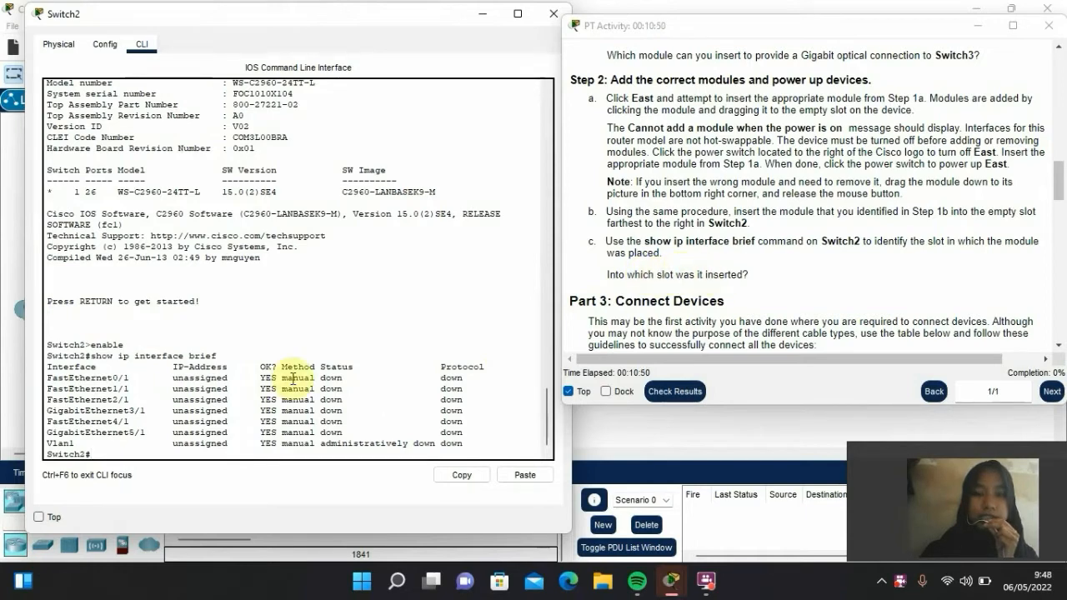
Highlight GigabitEthernet5/1 in the interface list, compare it with Switch2's physical view, and close the switch
{"action": "scroll", "coordinate": [215, 396], "scroll_direction": "down", "scroll_amount": 1}
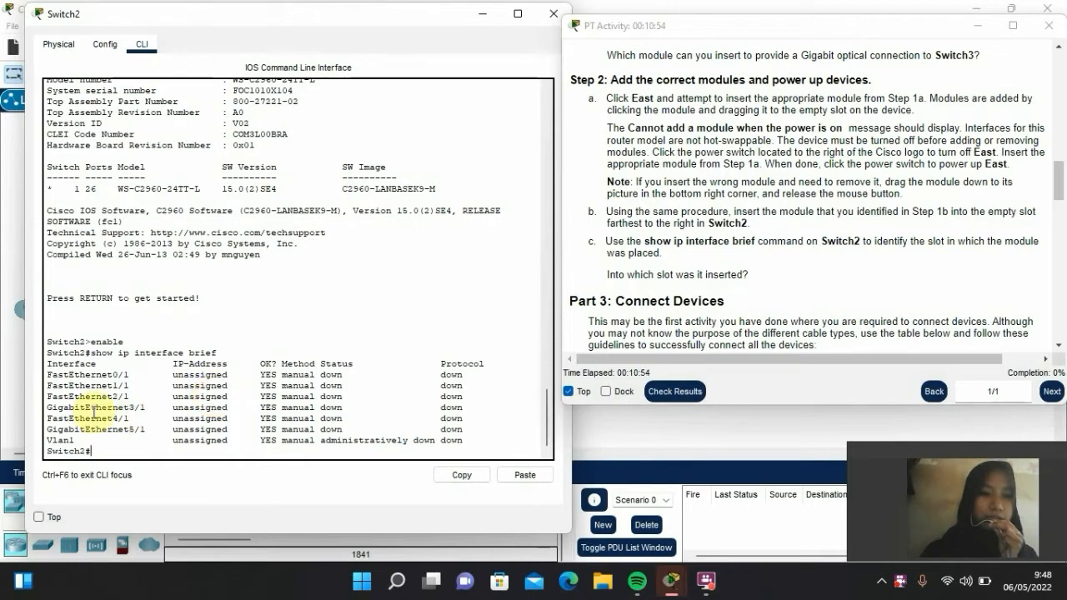
{"action": "left_click_drag", "start_coordinate": [46, 427], "coordinate": [153, 429]}
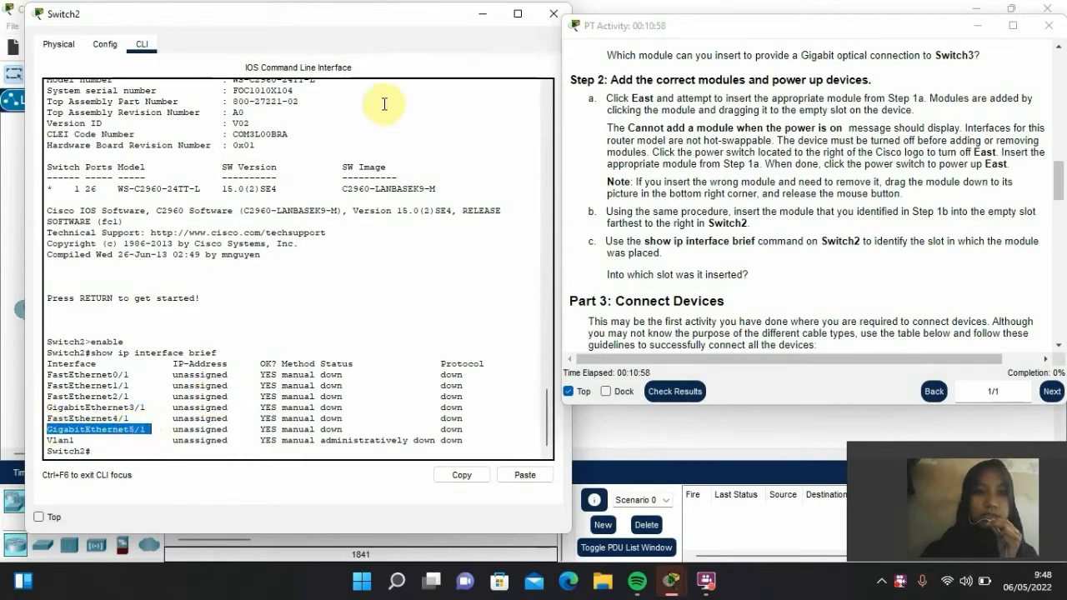
{"action": "left_click", "coordinate": [48, 46]}
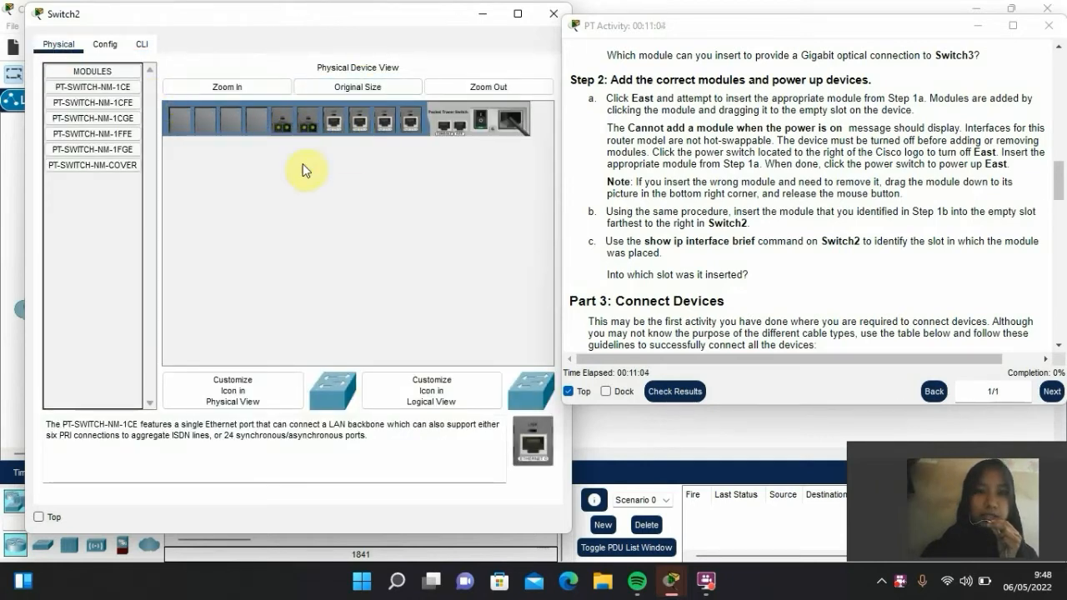
{"action": "left_click", "coordinate": [553, 20]}
Read the activity's Part 3 instructions on connecting devices, including the cabling example and connection table
{"action": "scroll", "coordinate": [674, 154], "scroll_direction": "down", "scroll_amount": 3}
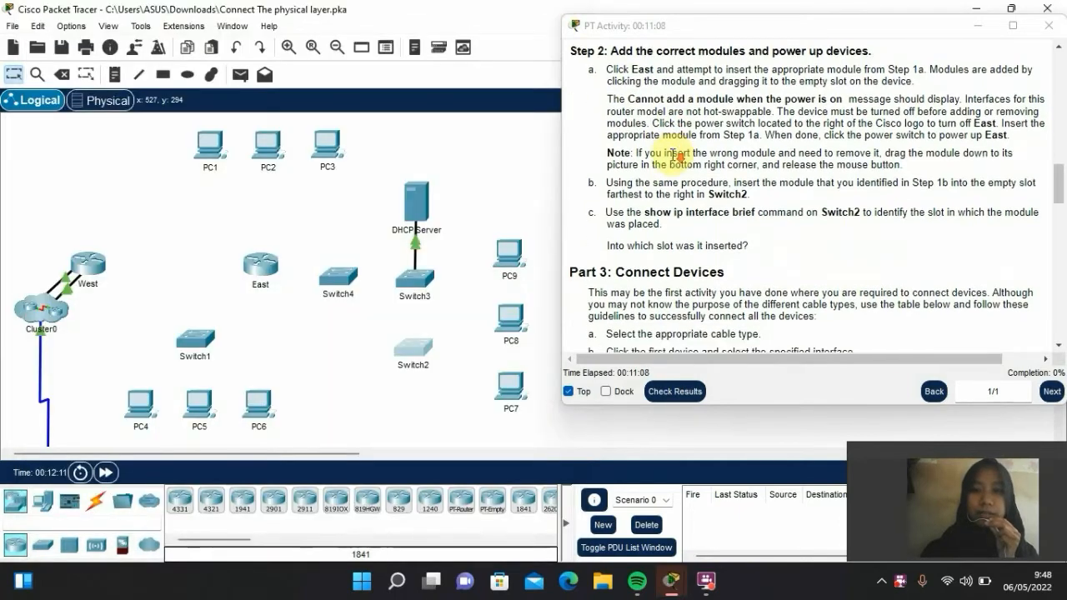
{"action": "scroll", "coordinate": [674, 154], "scroll_direction": "down", "scroll_amount": 1}
{"action": "scroll", "coordinate": [674, 155], "scroll_direction": "down", "scroll_amount": 1}
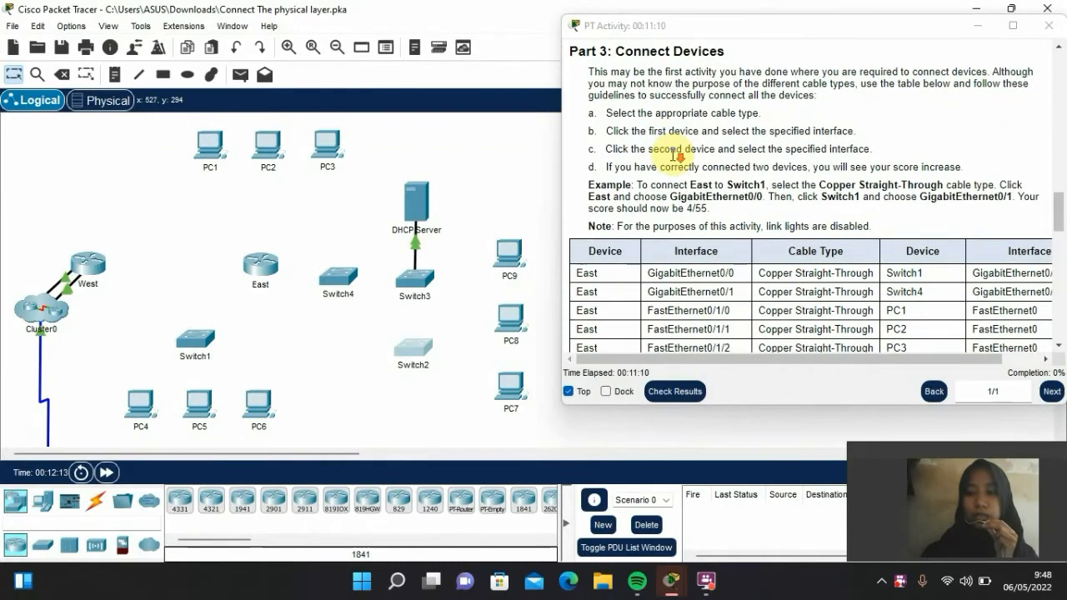
{"action": "scroll", "coordinate": [672, 148], "scroll_direction": "down", "scroll_amount": 1}
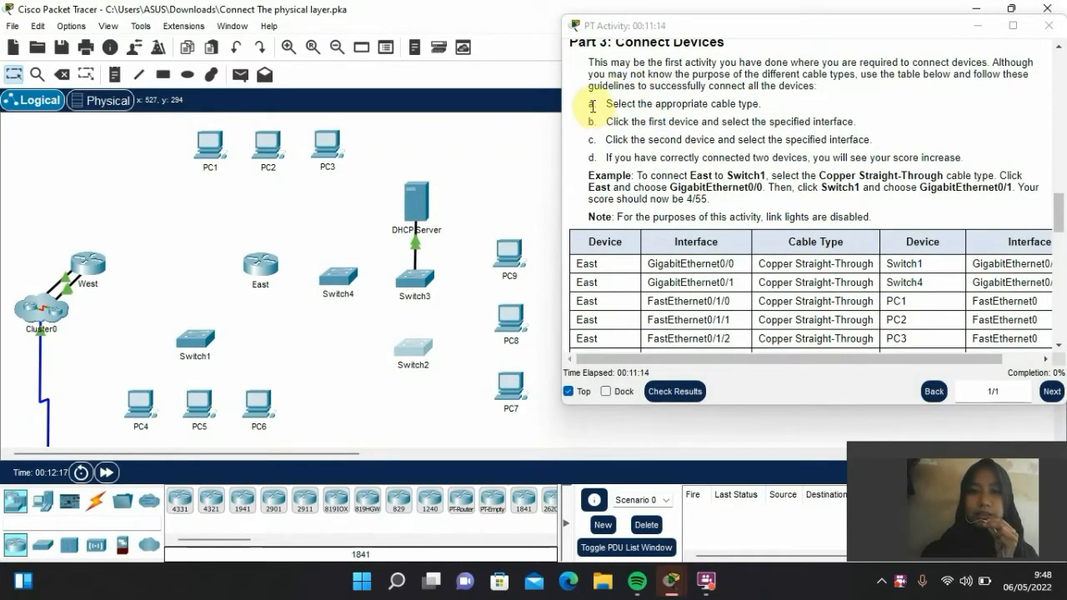
Go through guidelines a to d of Part 3 one by one and examine the device connection table's rows
{"action": "left_click_drag", "start_coordinate": [589, 104], "coordinate": [753, 102]}
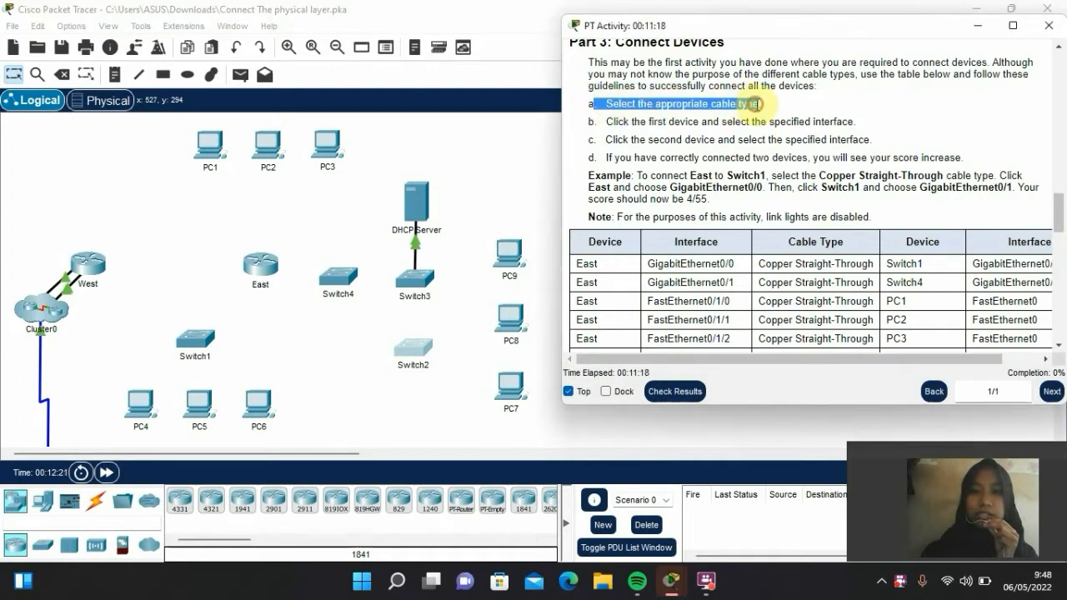
{"action": "left_click", "coordinate": [664, 120]}
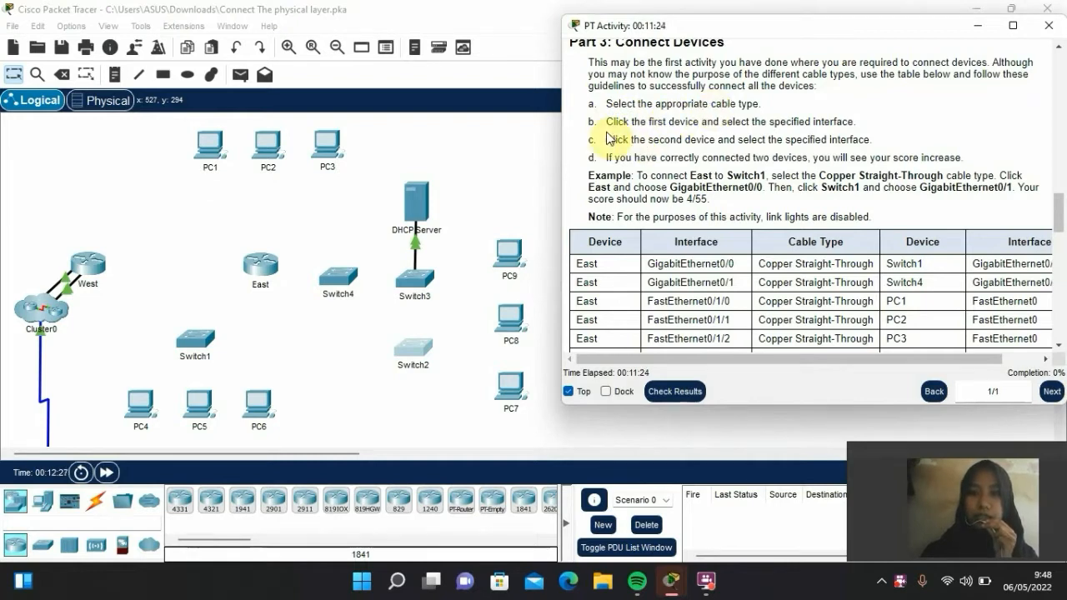
{"action": "left_click_drag", "start_coordinate": [629, 122], "coordinate": [667, 124]}
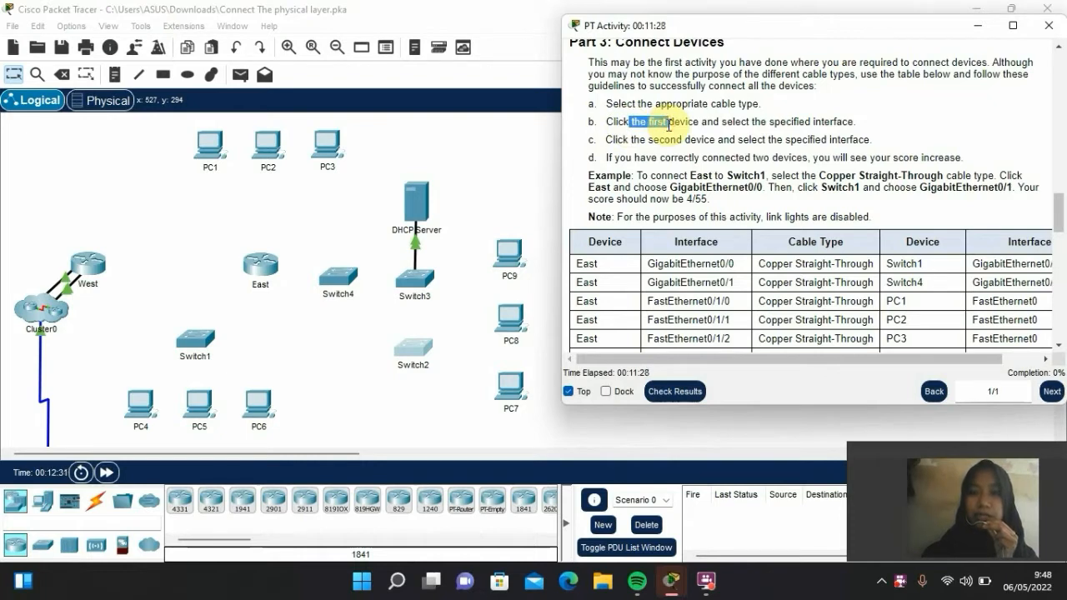
{"action": "left_click", "coordinate": [717, 121]}
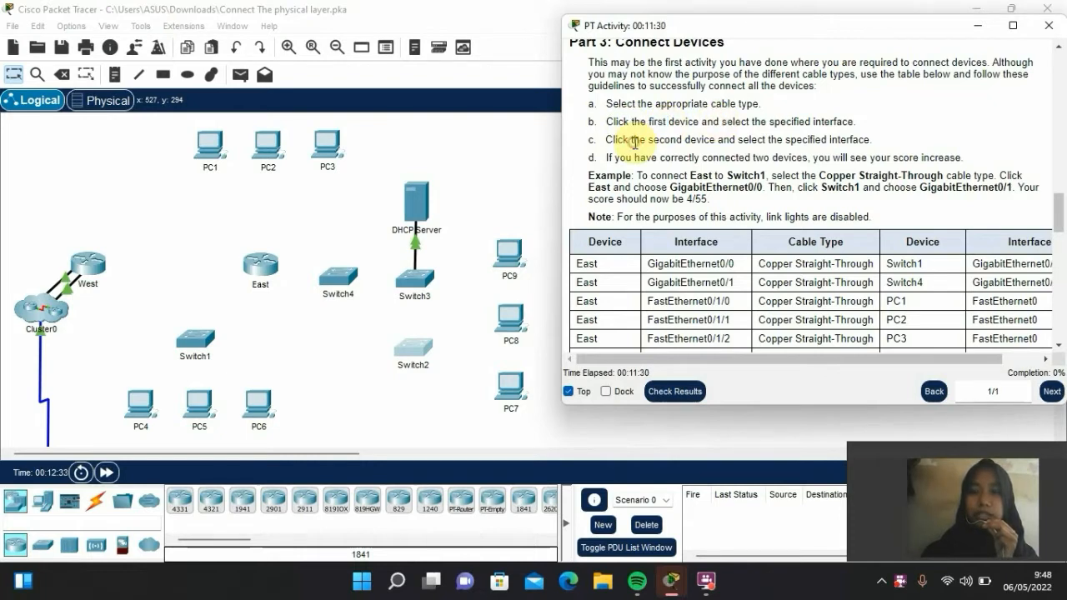
{"action": "left_click_drag", "start_coordinate": [634, 142], "coordinate": [824, 140]}
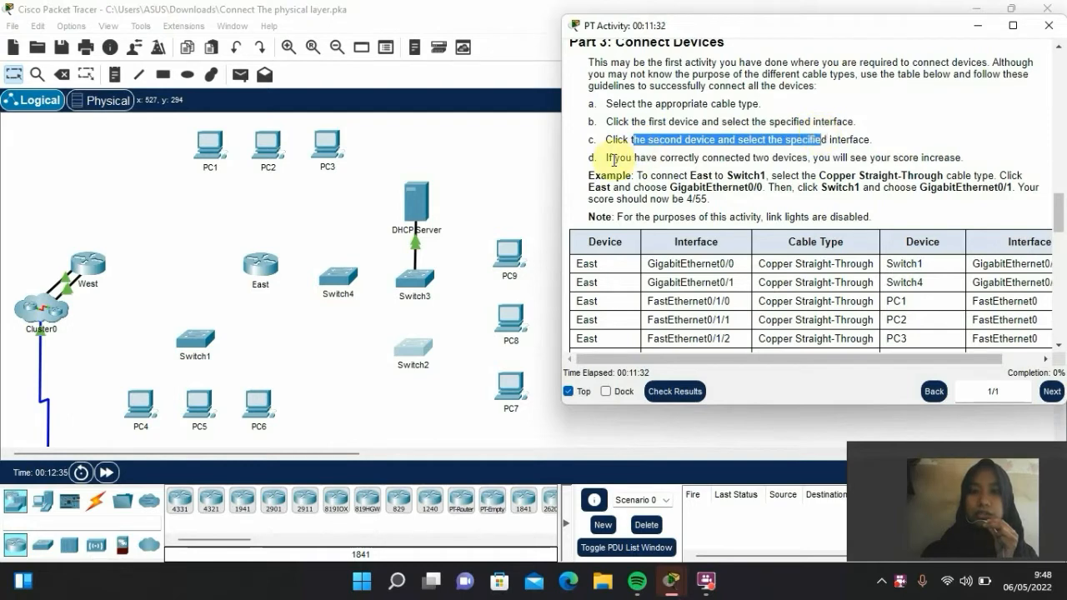
{"action": "left_click_drag", "start_coordinate": [612, 158], "coordinate": [760, 157]}
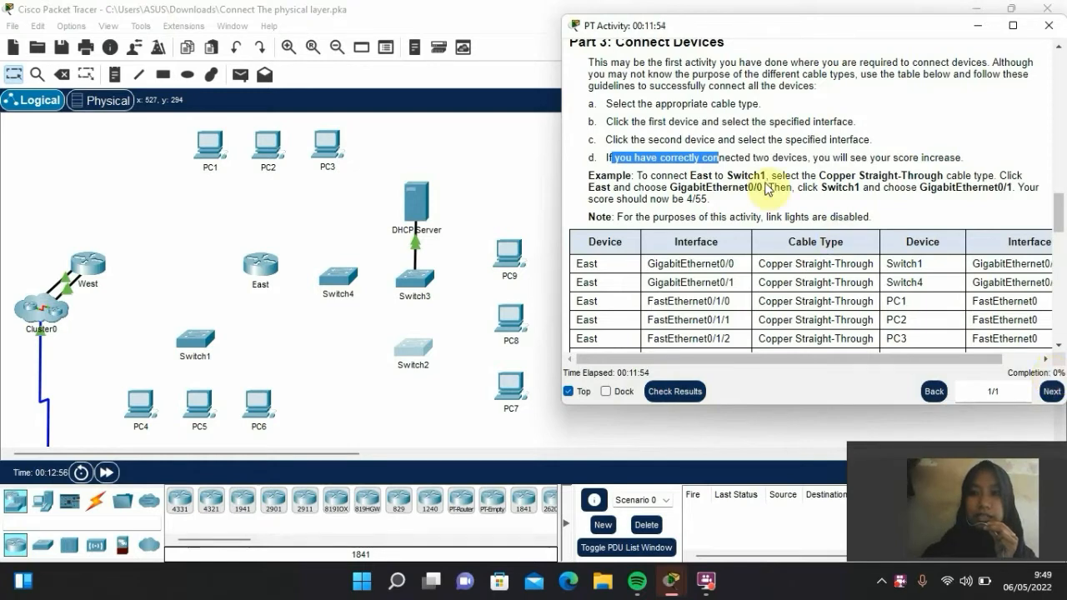
{"action": "left_click", "coordinate": [617, 180]}
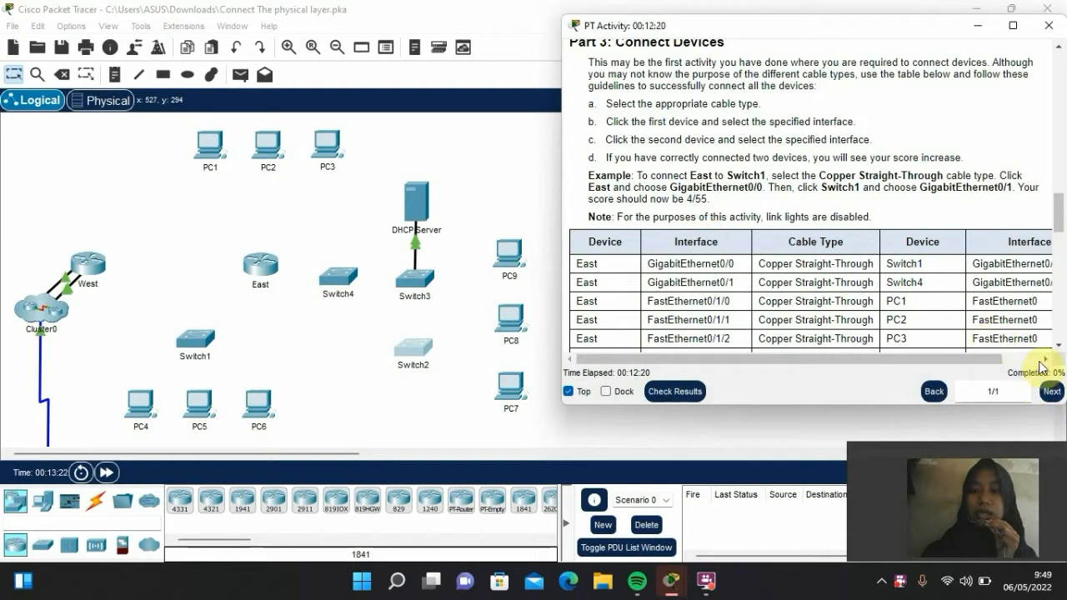
{"action": "scroll", "coordinate": [859, 287], "scroll_direction": "down", "scroll_amount": 3}
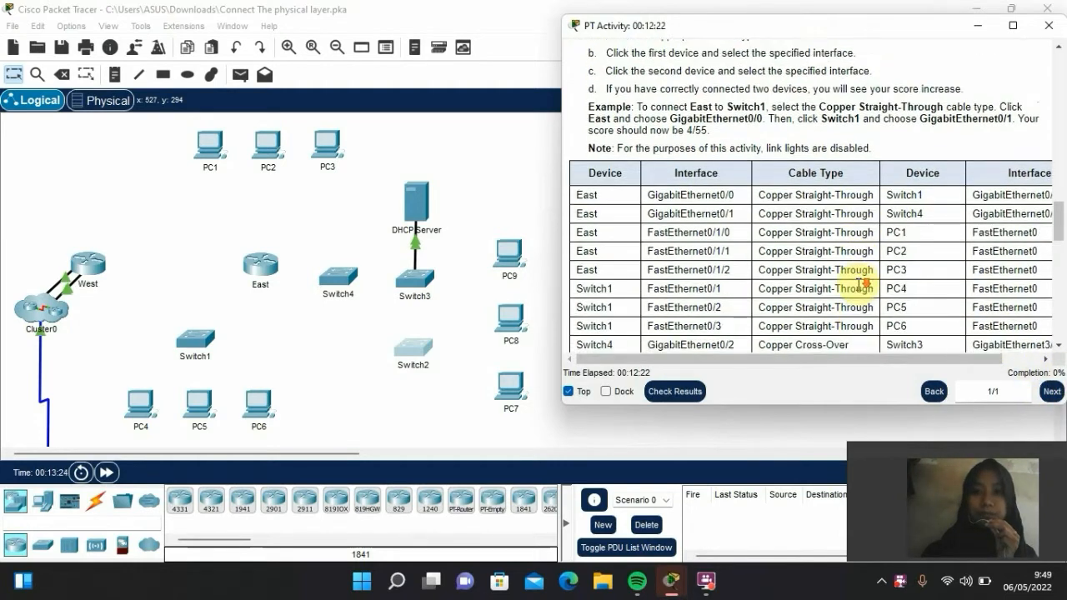
{"action": "scroll", "coordinate": [861, 289], "scroll_direction": "down", "scroll_amount": 1}
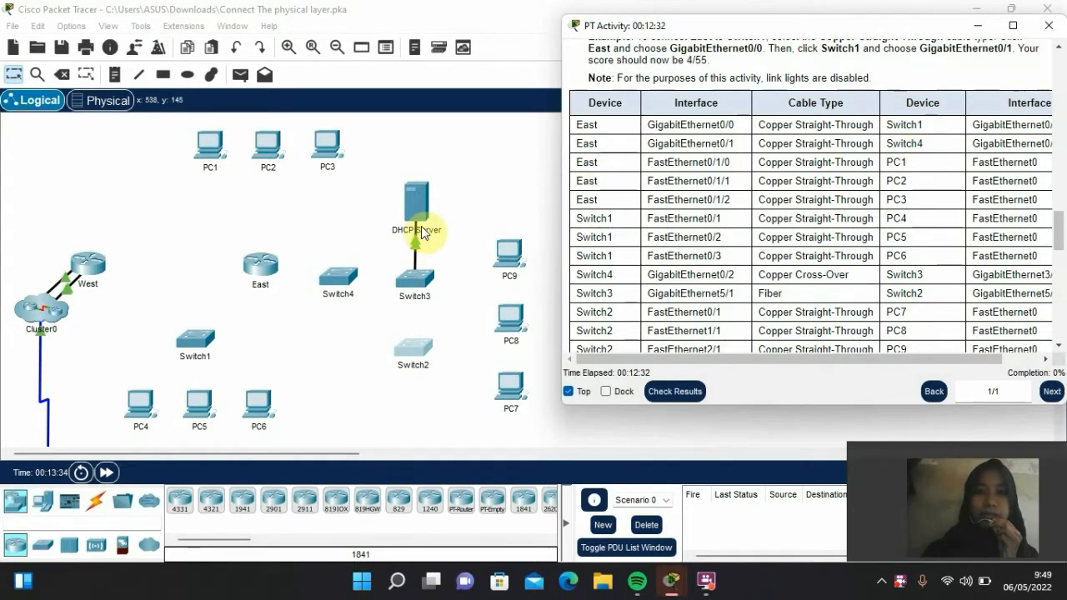
Connect East's GigabitEthernet0/0 to Switch1's GigabitEthernet0/1 with a Copper Straight-Through cable
{"action": "left_click", "coordinate": [99, 506]}
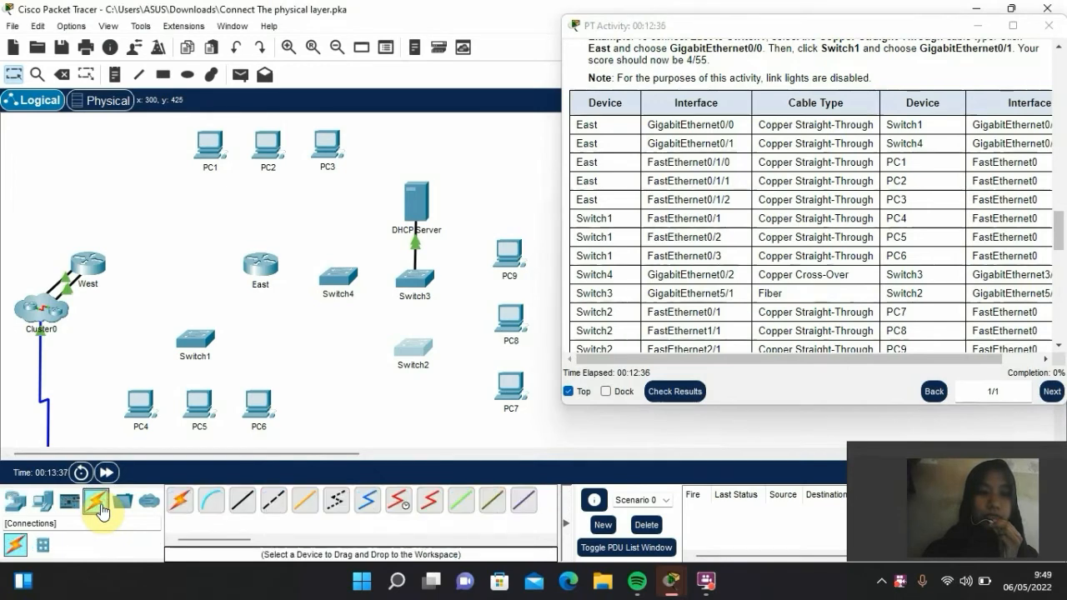
{"action": "left_click", "coordinate": [242, 509]}
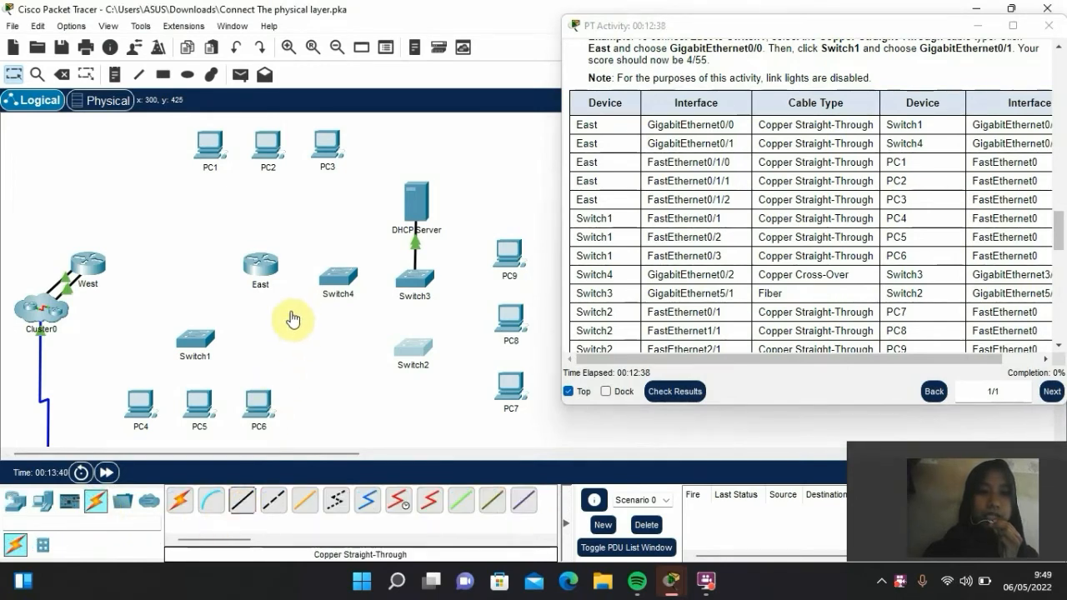
{"action": "left_click", "coordinate": [257, 280]}
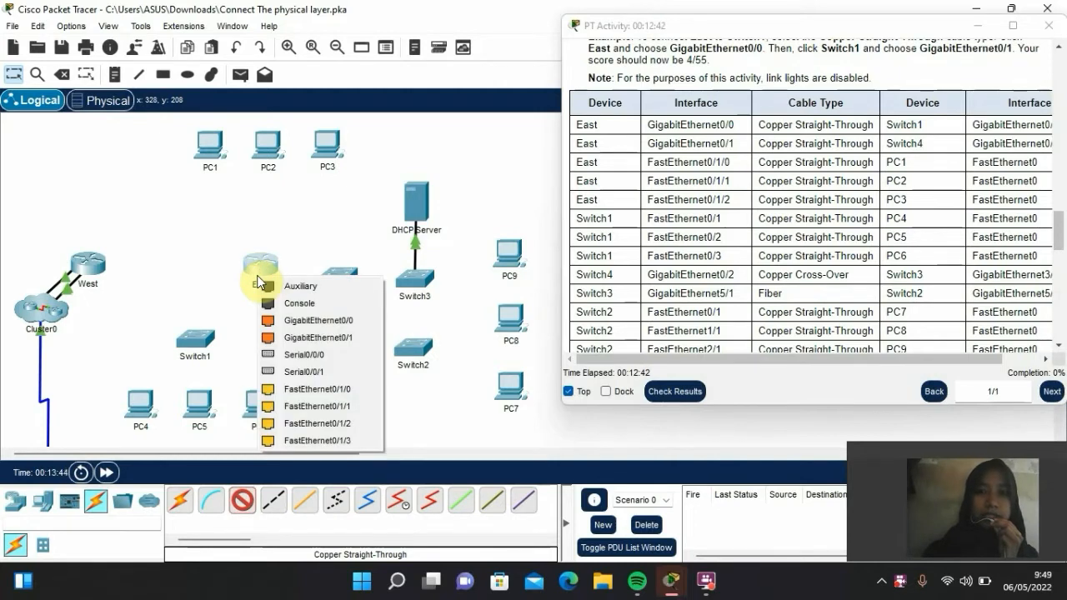
{"action": "left_click", "coordinate": [296, 321]}
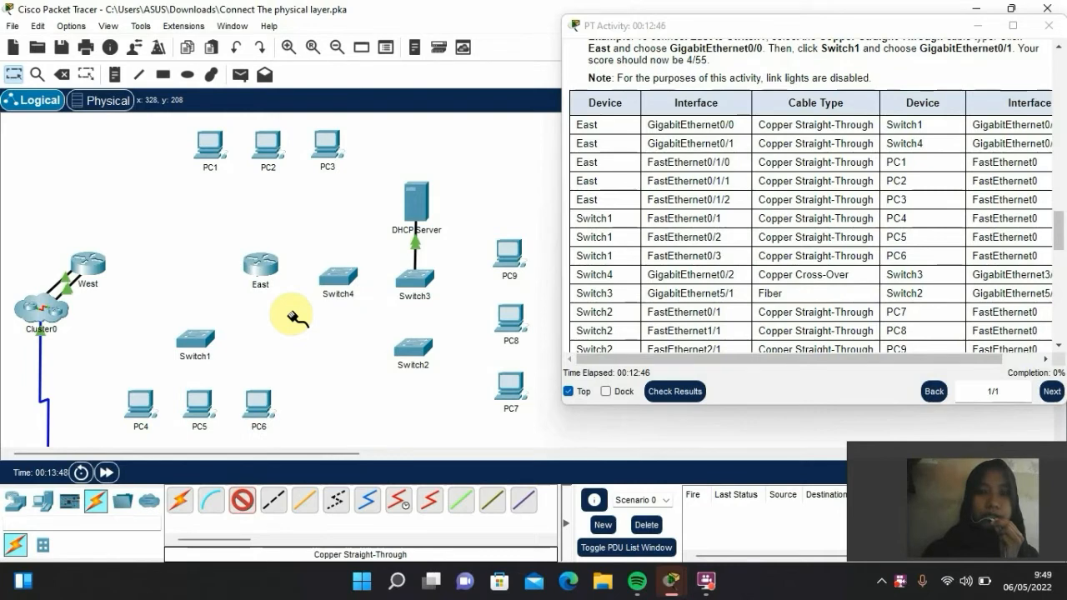
{"action": "left_click", "coordinate": [197, 340]}
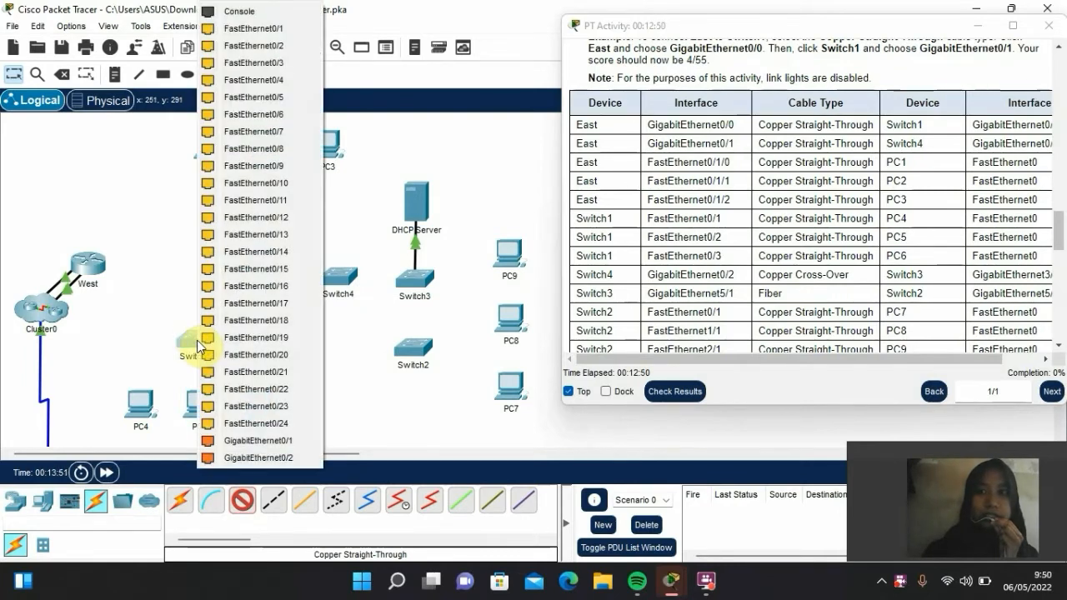
{"action": "left_click", "coordinate": [251, 439]}
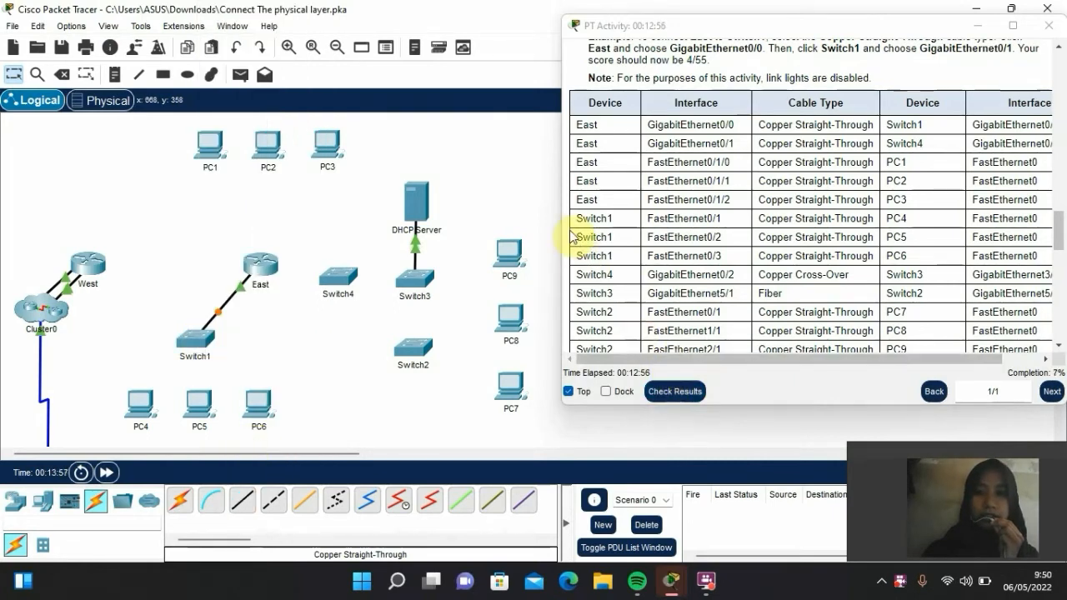
Widen the activity instructions window and connect East's GigabitEthernet0/1 to Switch4's GigabitEthernet0/1 with a Copper Straight-Through cable
{"action": "left_click_drag", "start_coordinate": [558, 223], "coordinate": [532, 221]}
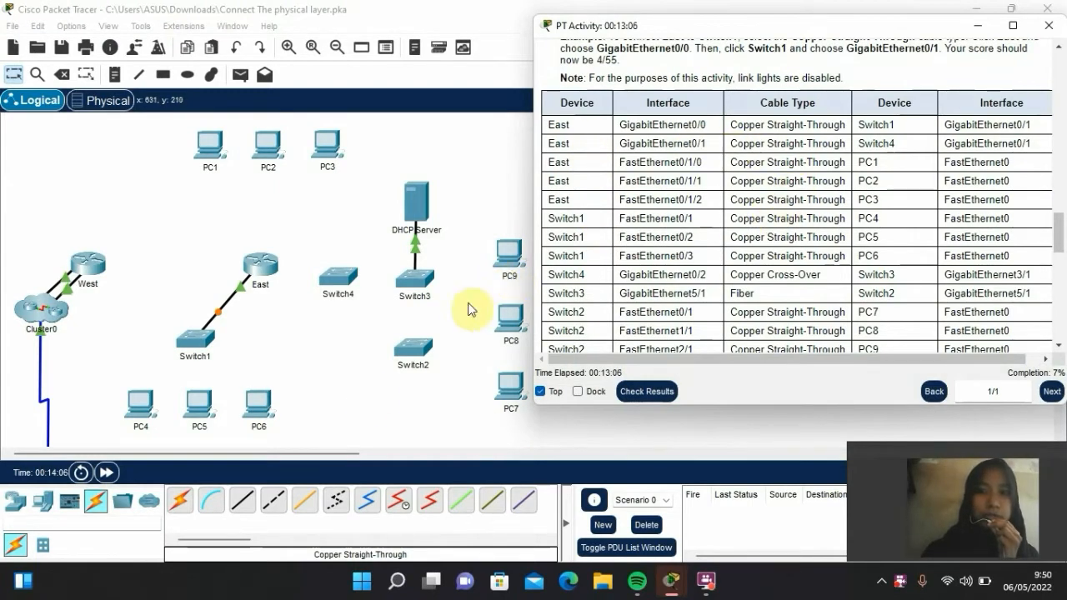
{"action": "left_click", "coordinate": [242, 507]}
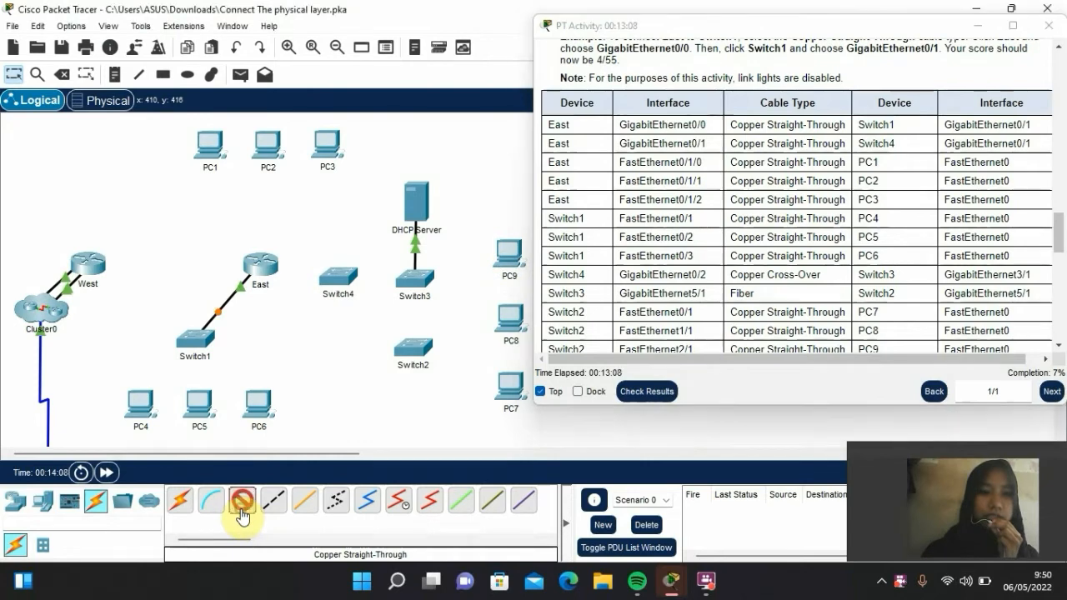
{"action": "left_click", "coordinate": [261, 267]}
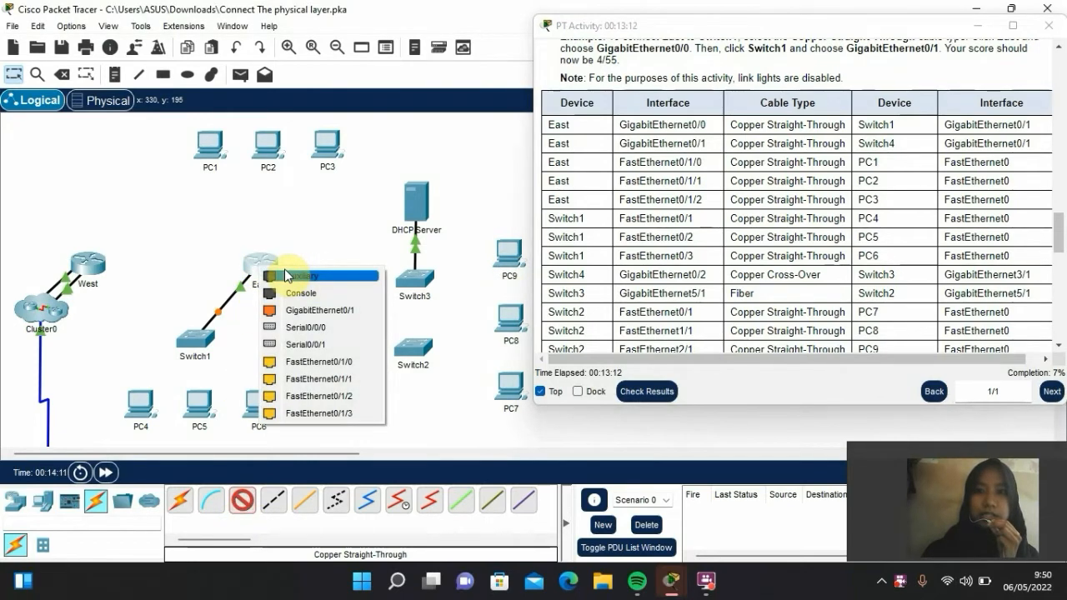
{"action": "left_click", "coordinate": [322, 313]}
{"action": "left_click", "coordinate": [342, 278]}
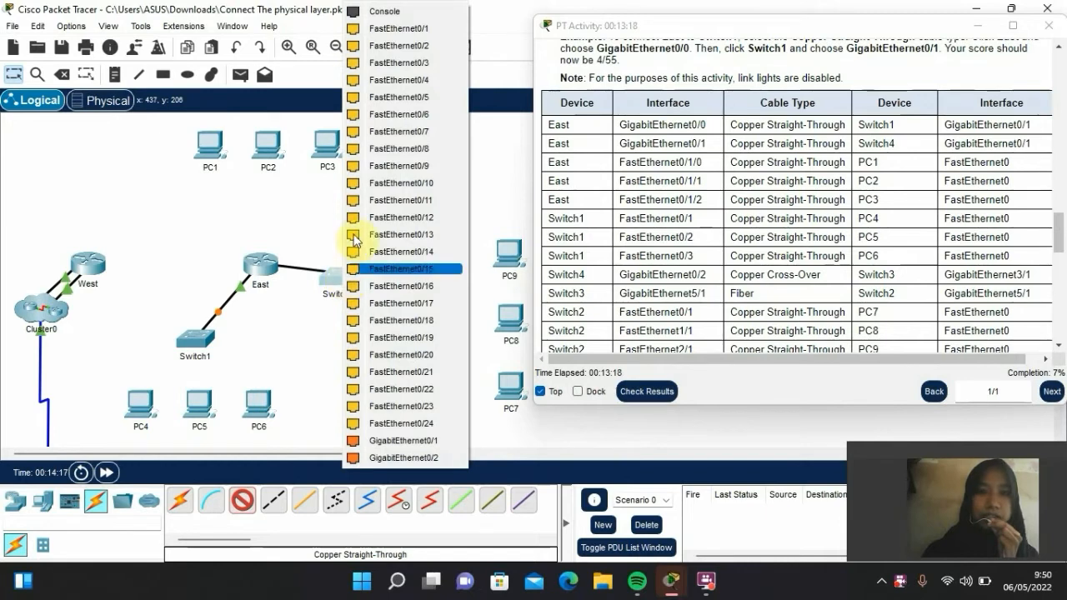
{"action": "left_click", "coordinate": [374, 440]}
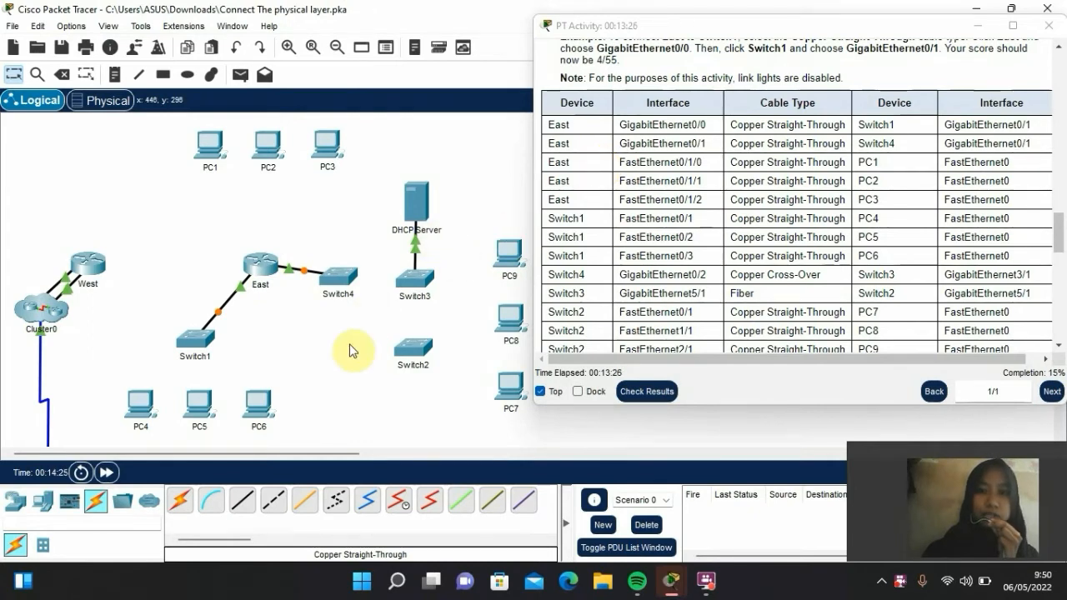
Connect East's FastEthernet0/1/0 to PC1's FastEthernet0 with a Copper Straight-Through cable
{"action": "left_click", "coordinate": [242, 500]}
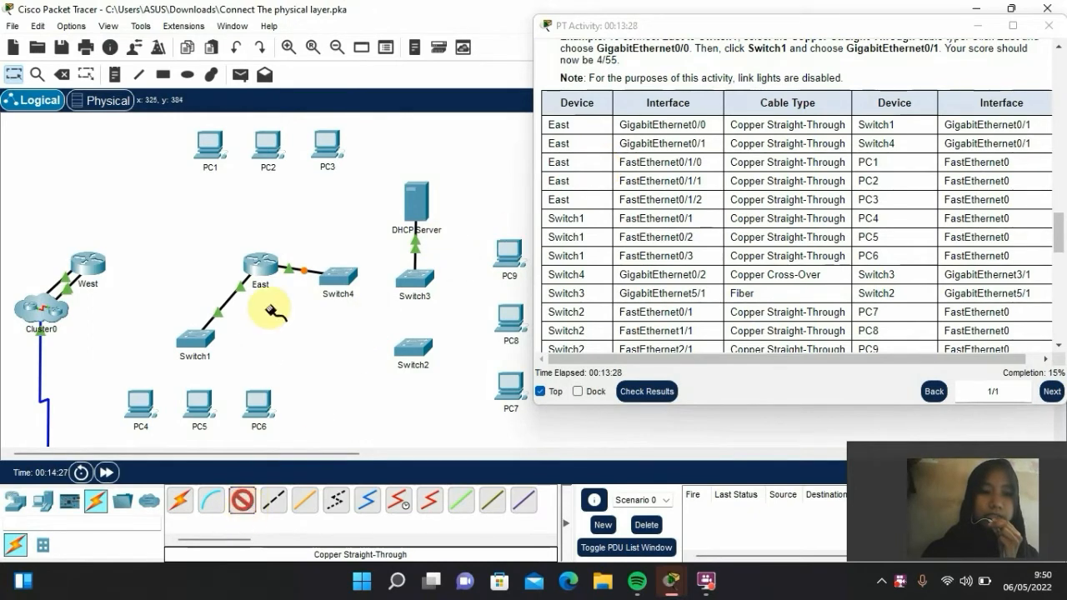
{"action": "left_click", "coordinate": [262, 268]}
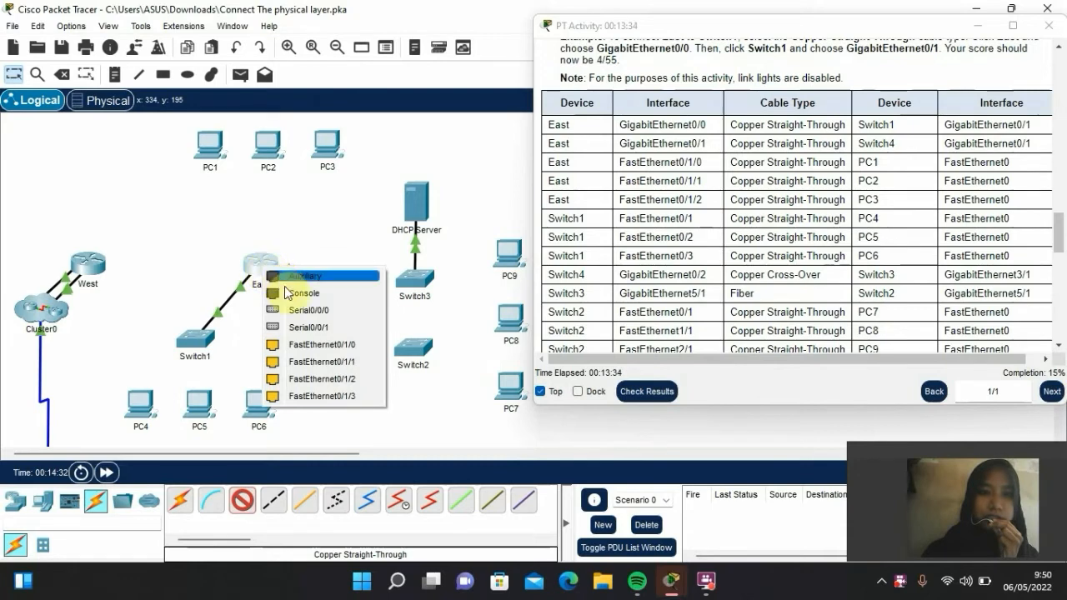
{"action": "left_click", "coordinate": [304, 346]}
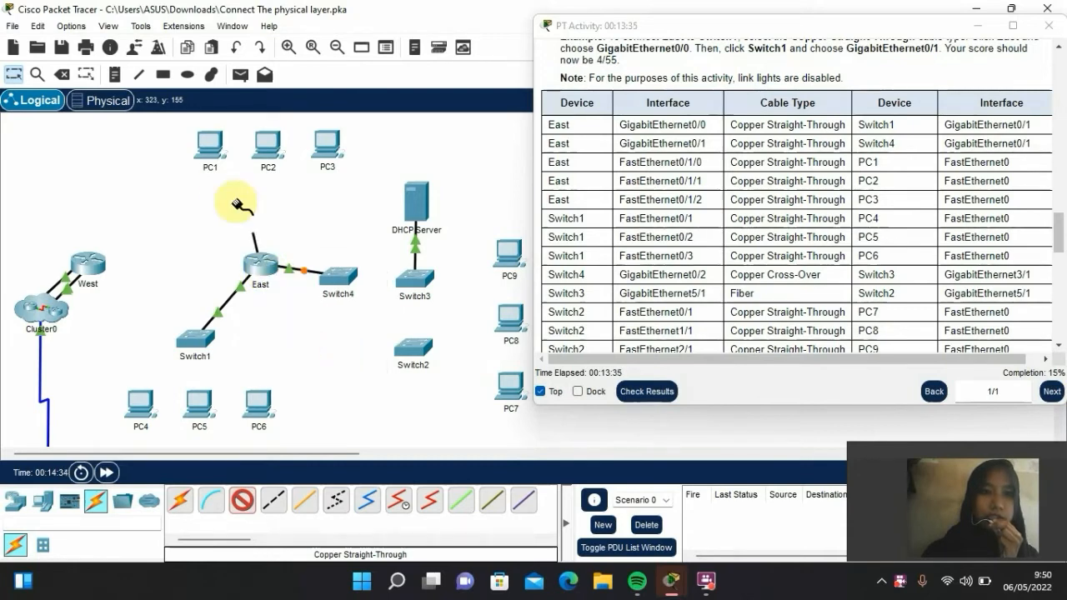
{"action": "left_click", "coordinate": [207, 150]}
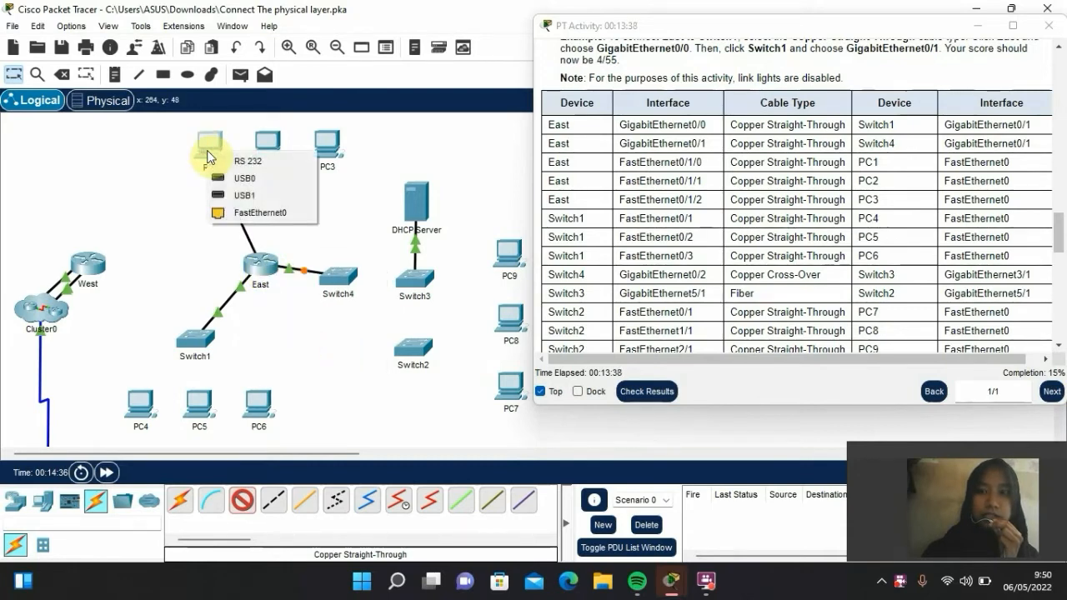
{"action": "left_click", "coordinate": [254, 213]}
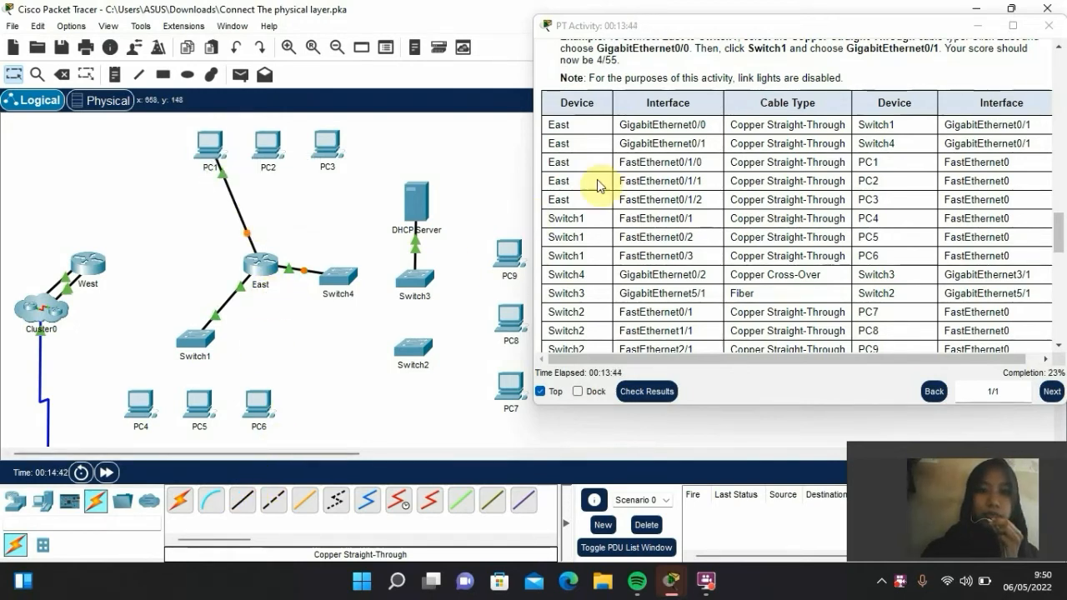
Check the table's PC2 row and connect East's FastEthernet0/1/1 to PC2's FastEthernet0 with a Copper Straight-Through cable
{"action": "double_click", "coordinate": [863, 182]}
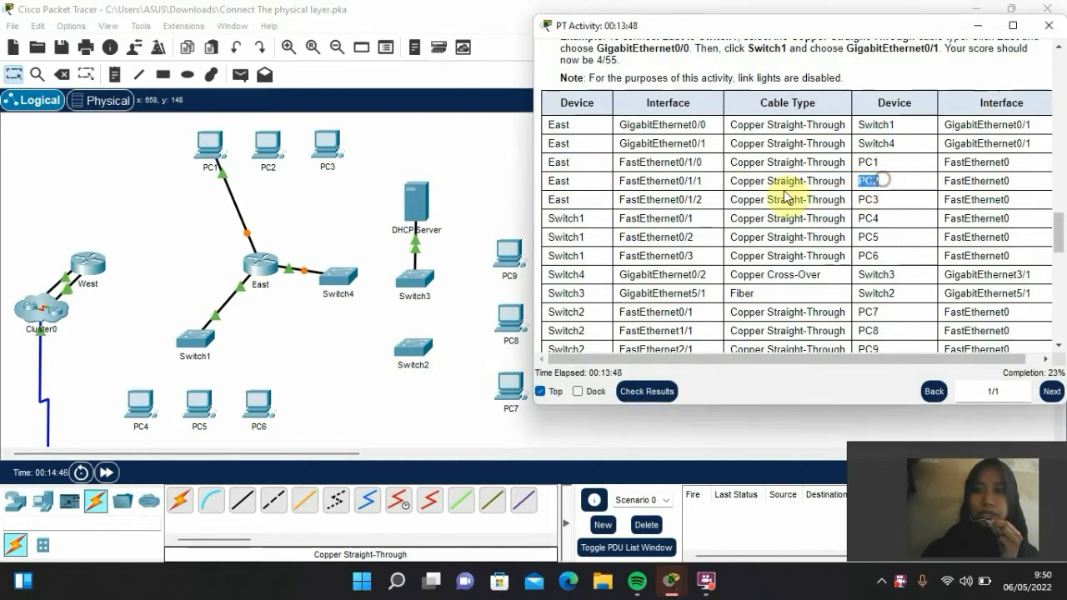
{"action": "left_click", "coordinate": [242, 500]}
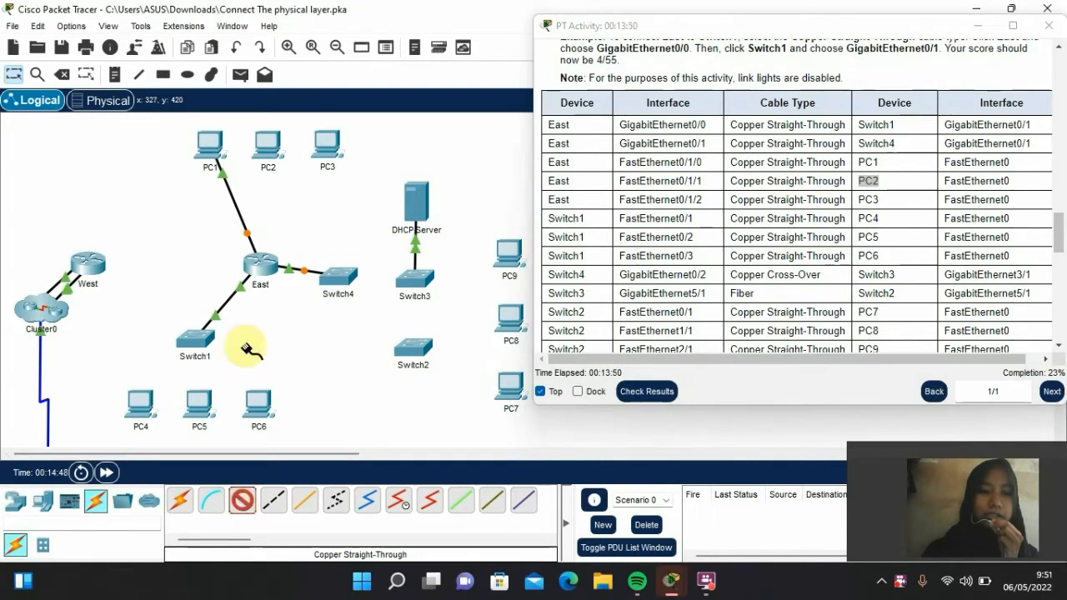
{"action": "left_click", "coordinate": [261, 269]}
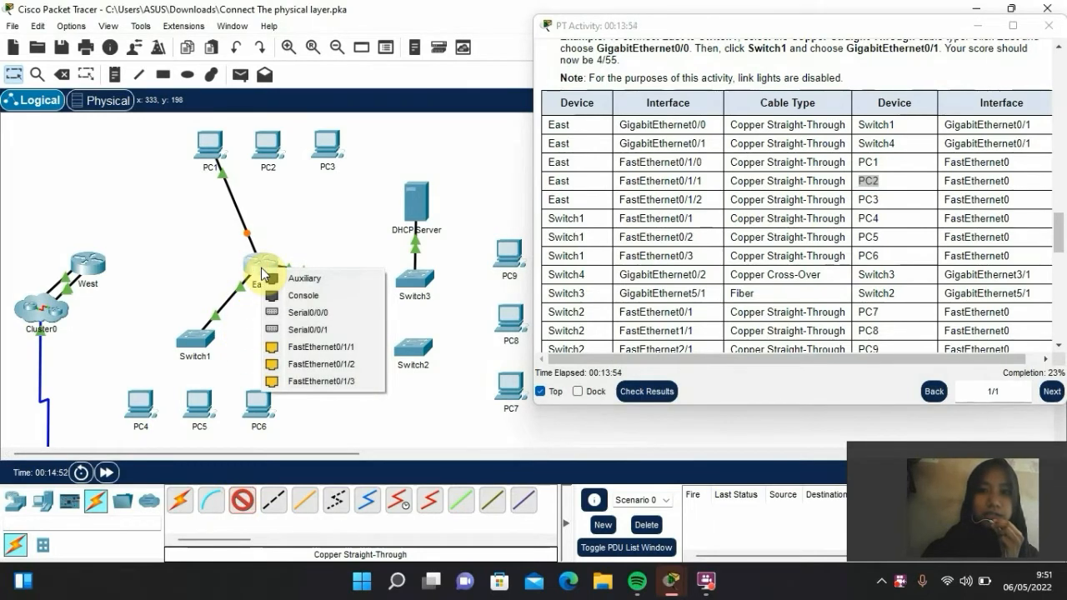
{"action": "left_click", "coordinate": [321, 347]}
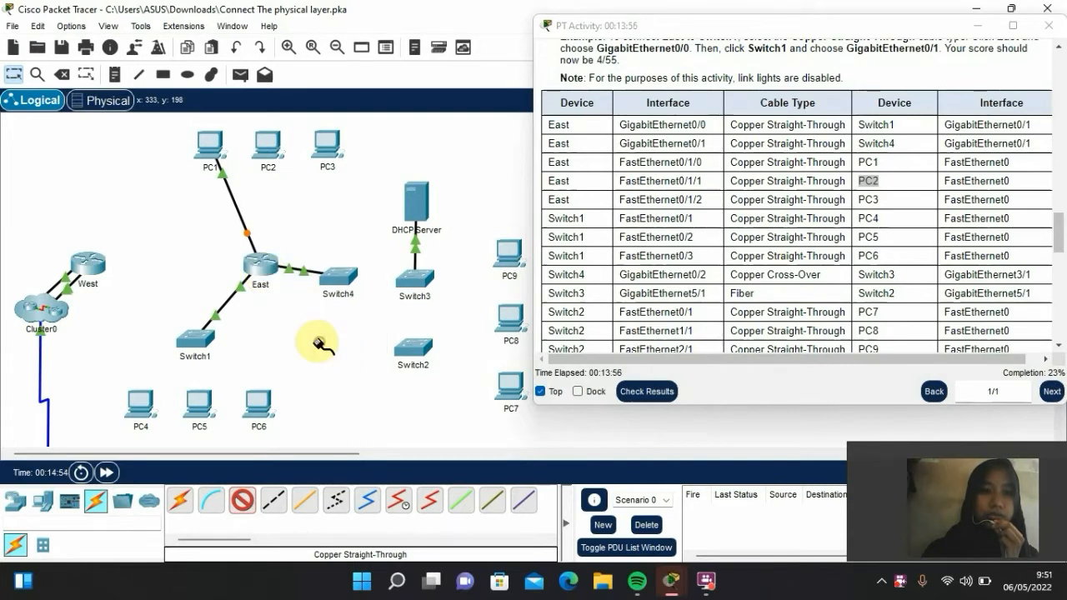
{"action": "left_click", "coordinate": [262, 147]}
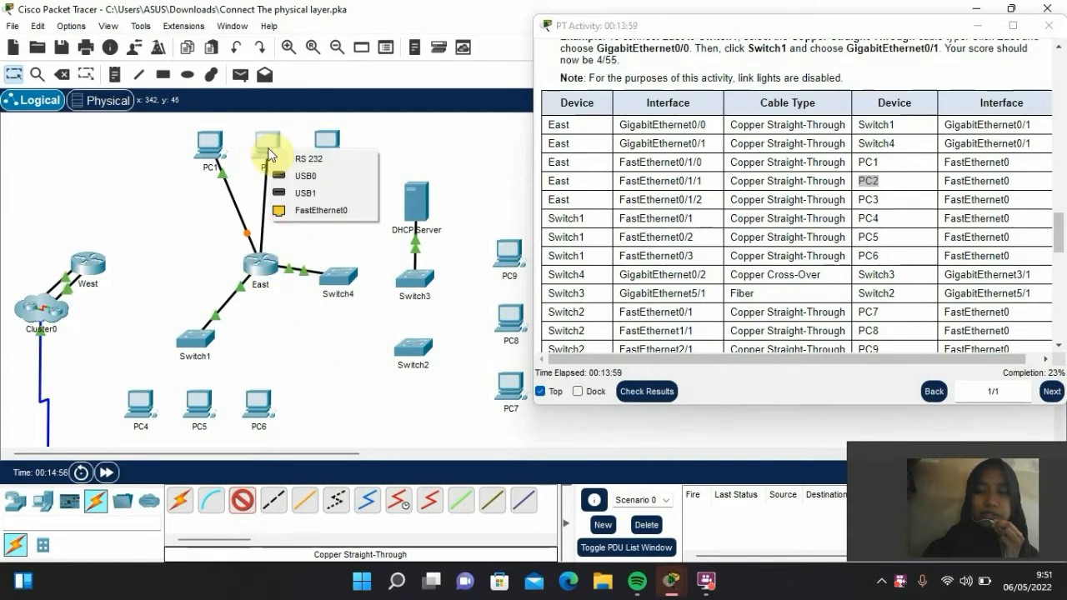
{"action": "left_click", "coordinate": [310, 210]}
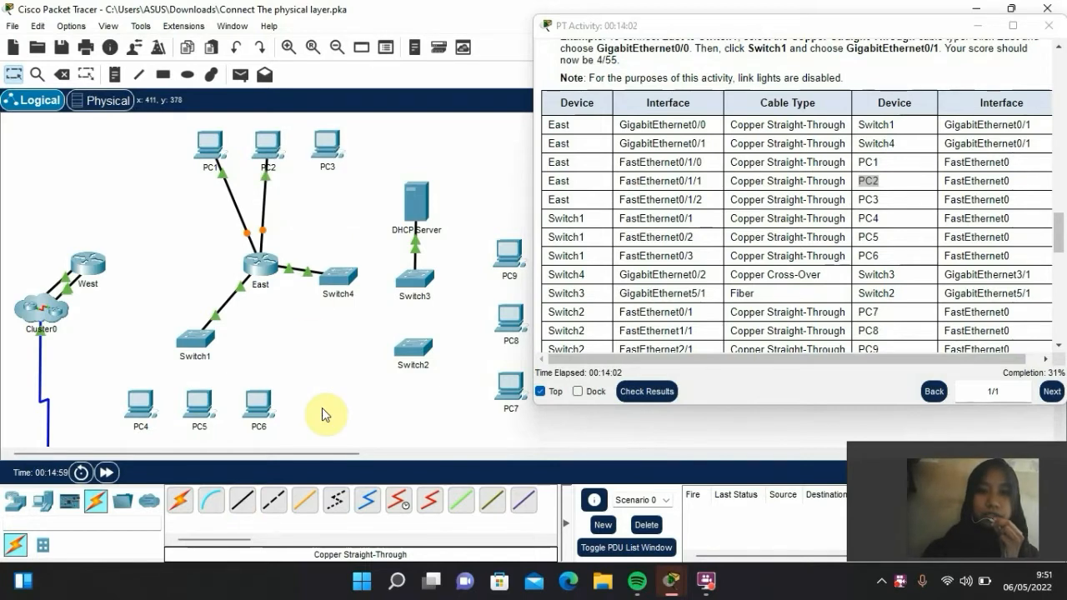
Connect East's FastEthernet0/1/2 to PC3's FastEthernet0 with a Copper Straight-Through cable
{"action": "left_click", "coordinate": [555, 200]}
{"action": "double_click", "coordinate": [554, 201]}
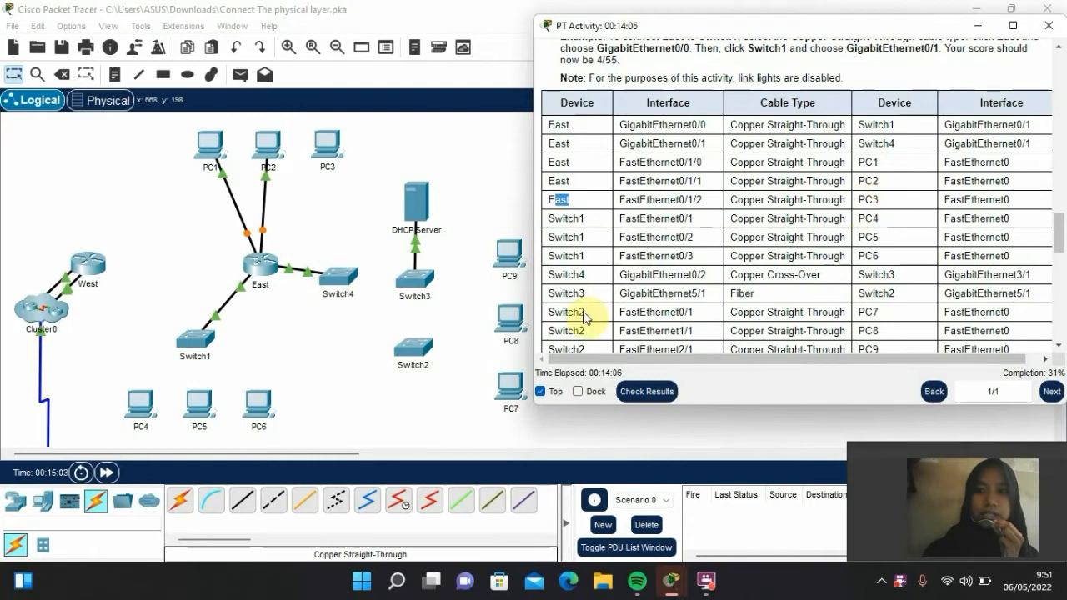
{"action": "left_click", "coordinate": [244, 504]}
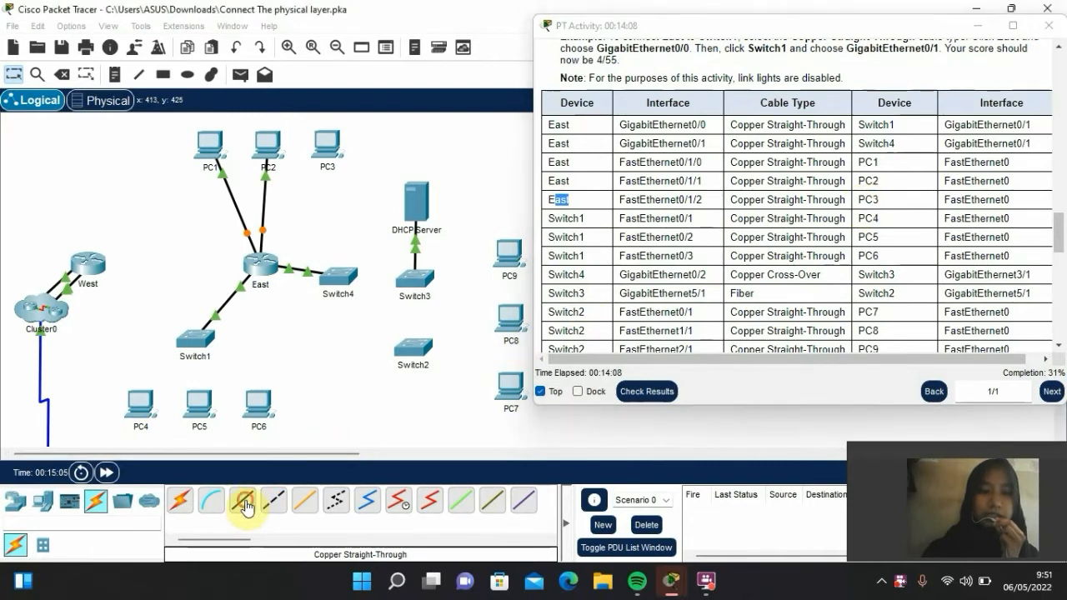
{"action": "left_click", "coordinate": [264, 275]}
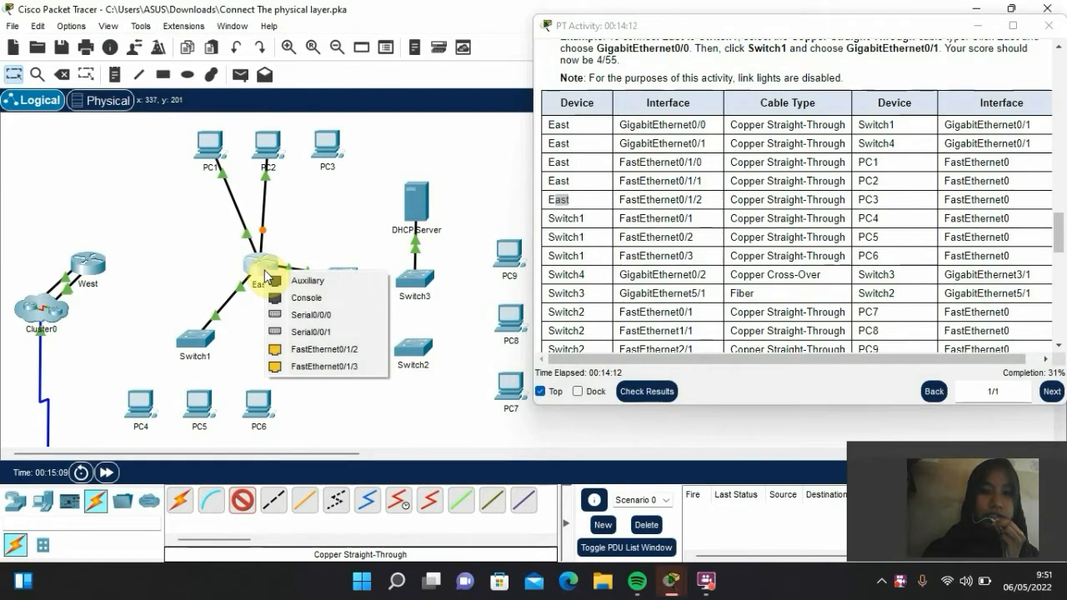
{"action": "left_click", "coordinate": [313, 348]}
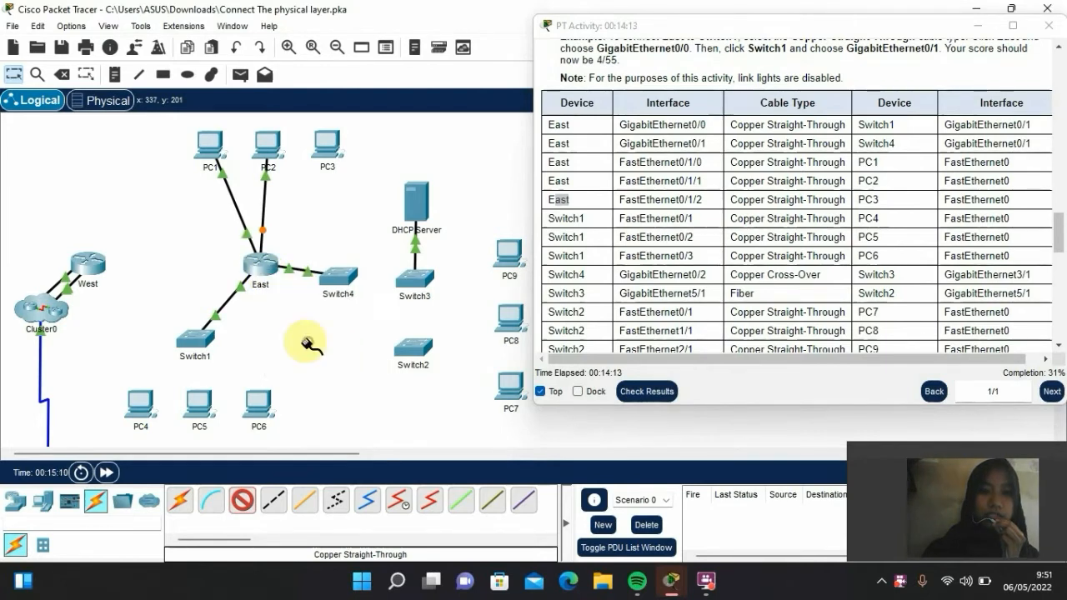
{"action": "left_click", "coordinate": [326, 147]}
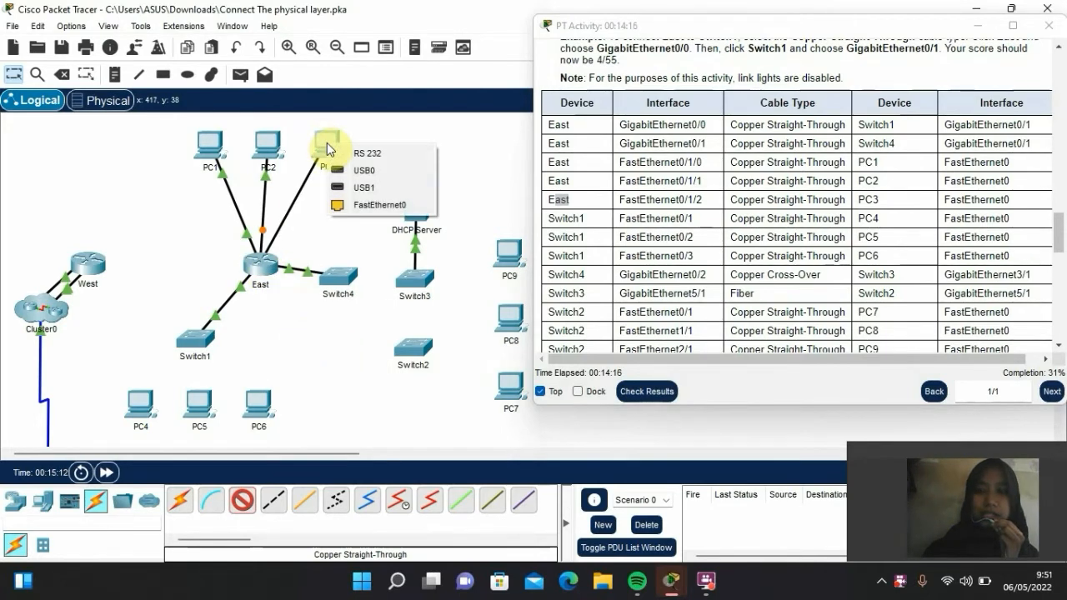
{"action": "left_click", "coordinate": [359, 210]}
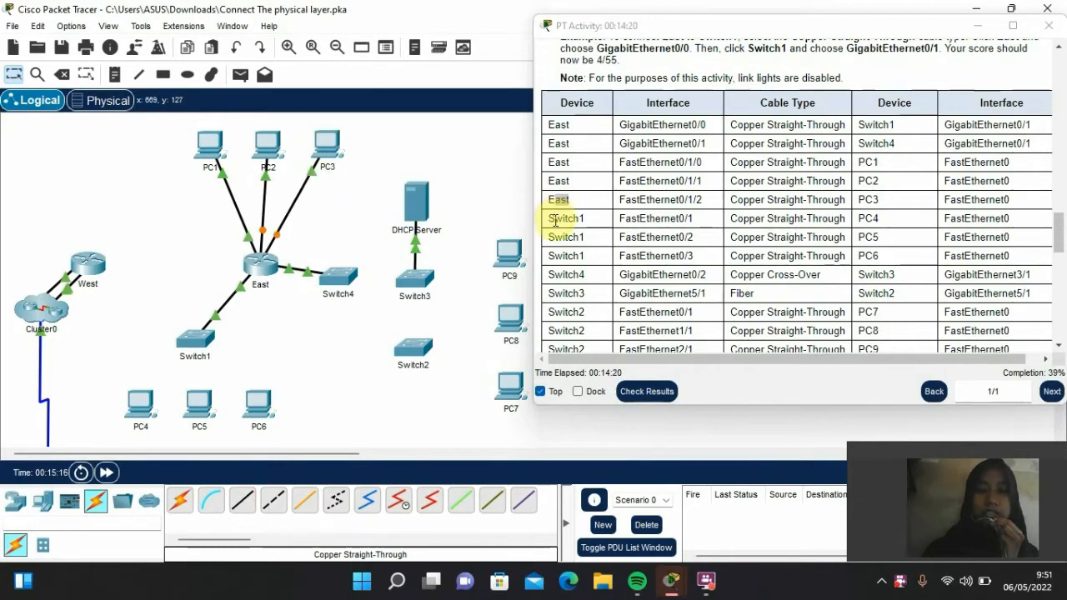
Connect Switch1's FastEthernet0/1 to PC4's FastEthernet0 with a Copper Straight-Through cable
{"action": "left_click_drag", "start_coordinate": [551, 221], "coordinate": [582, 216]}
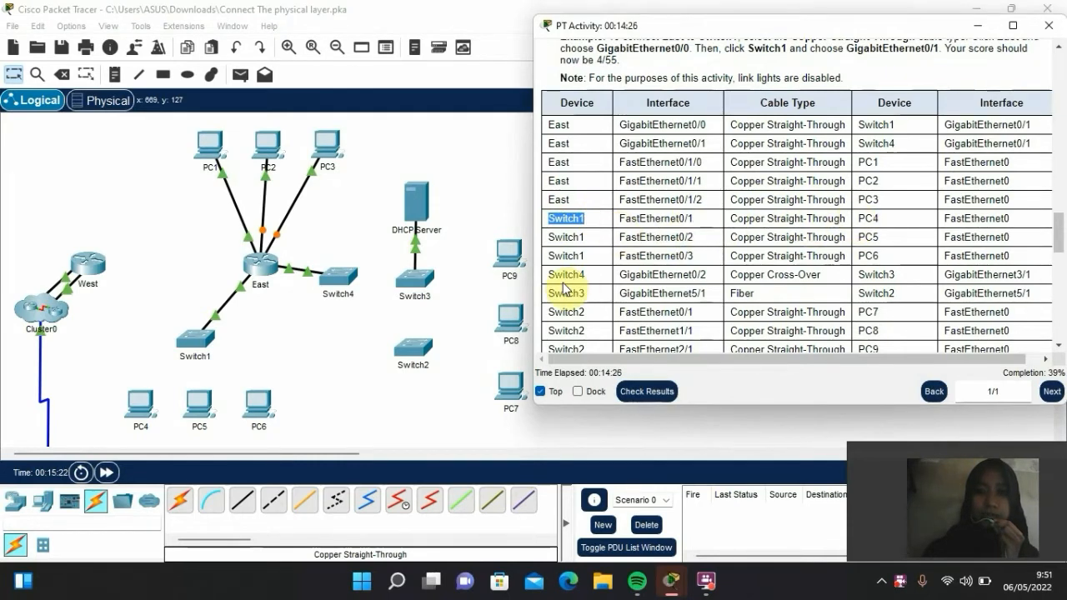
{"action": "left_click", "coordinate": [242, 501]}
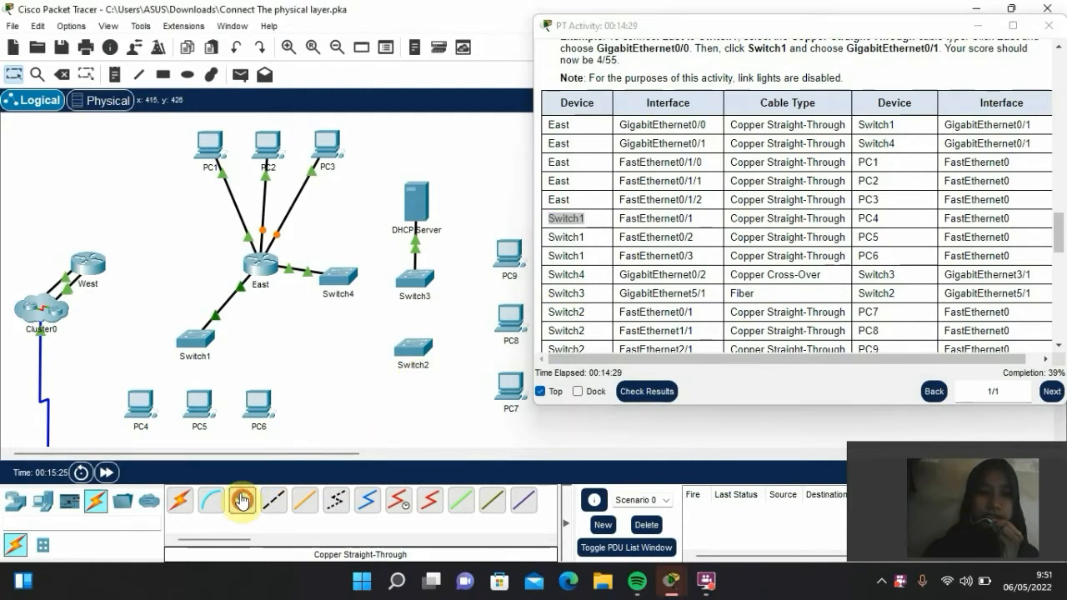
{"action": "left_click", "coordinate": [197, 346]}
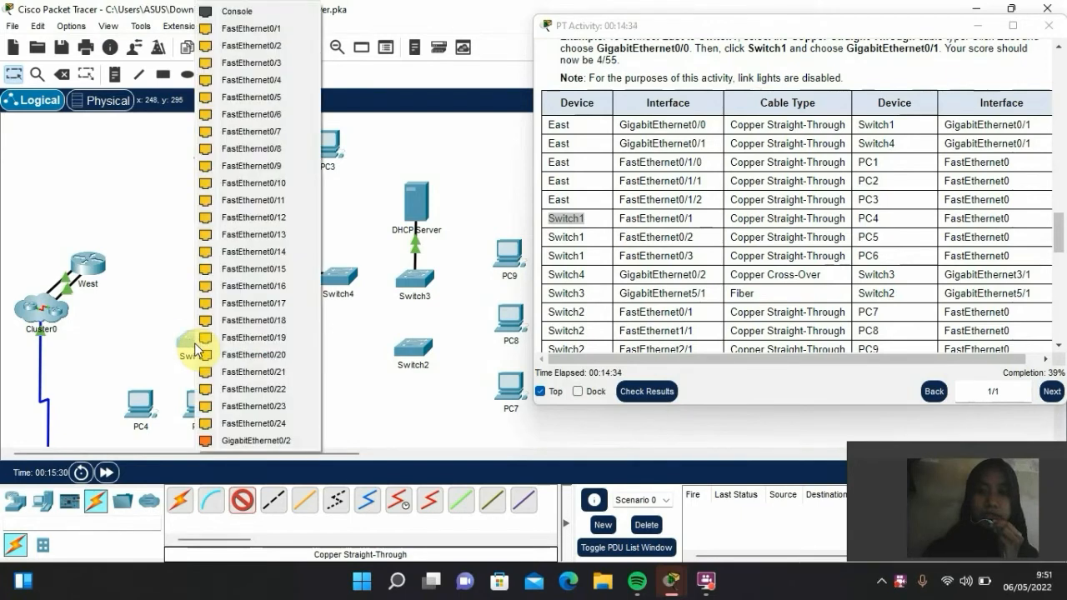
{"action": "left_click", "coordinate": [215, 32]}
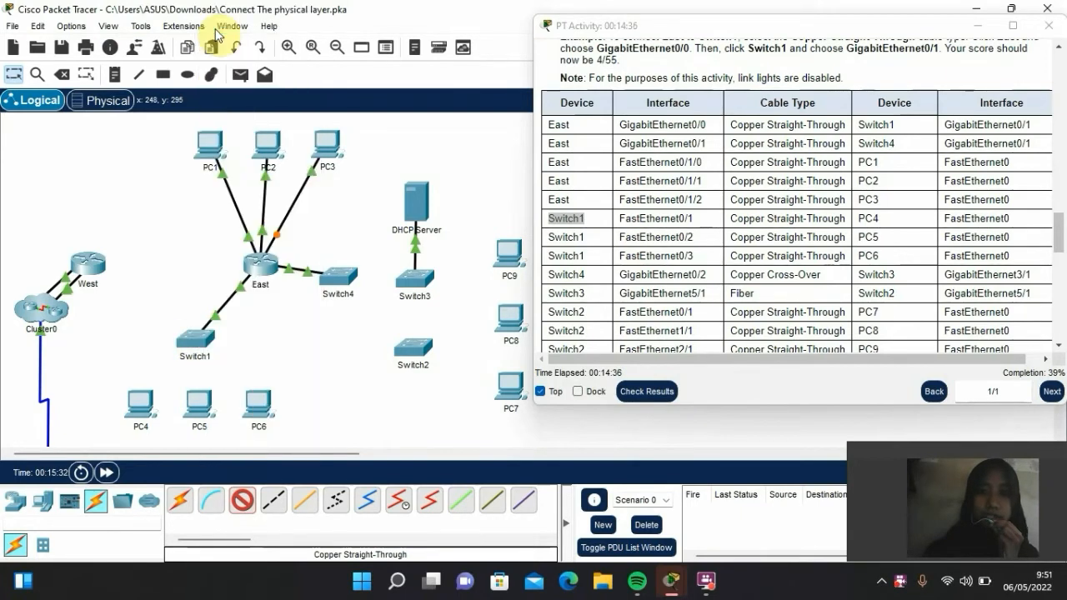
{"action": "left_click", "coordinate": [140, 406]}
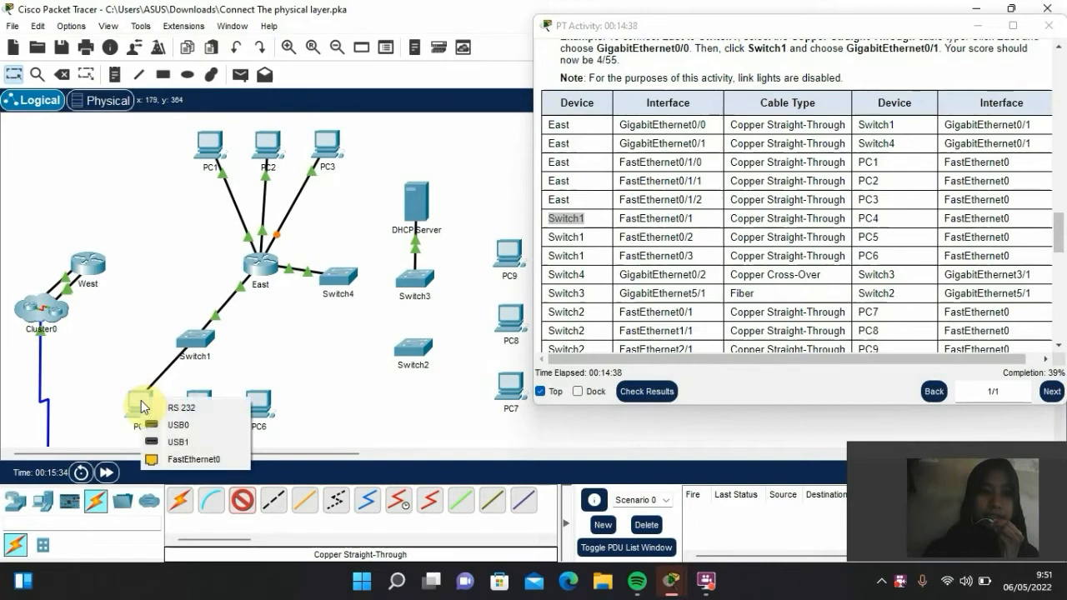
{"action": "left_click", "coordinate": [194, 460]}
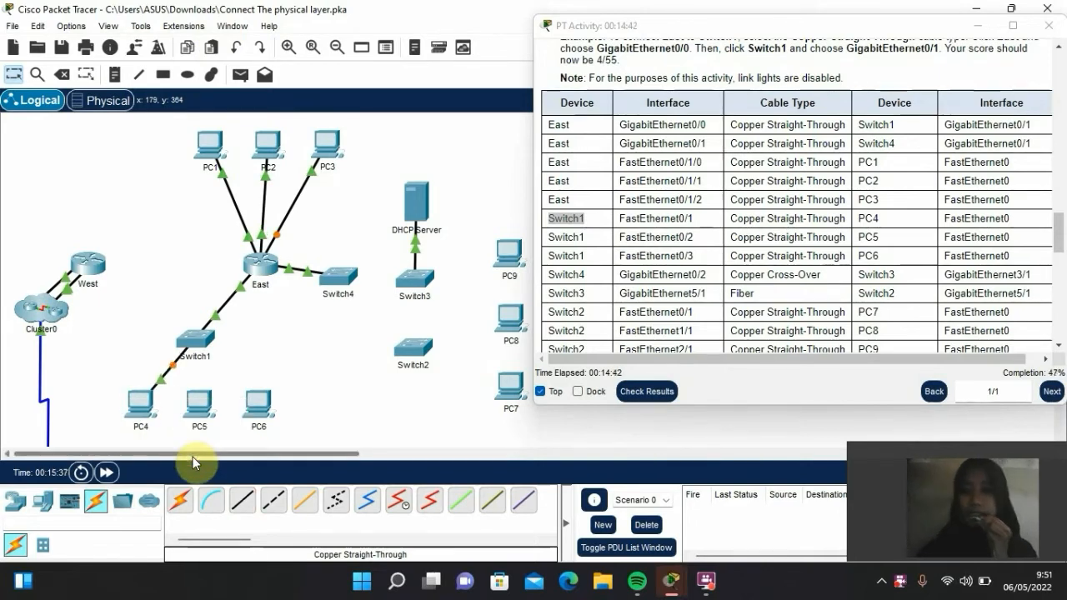
Connect Switch1's FastEthernet0/2 to PC5's FastEthernet0 with a Copper Straight-Through cable
{"action": "left_click", "coordinate": [243, 500]}
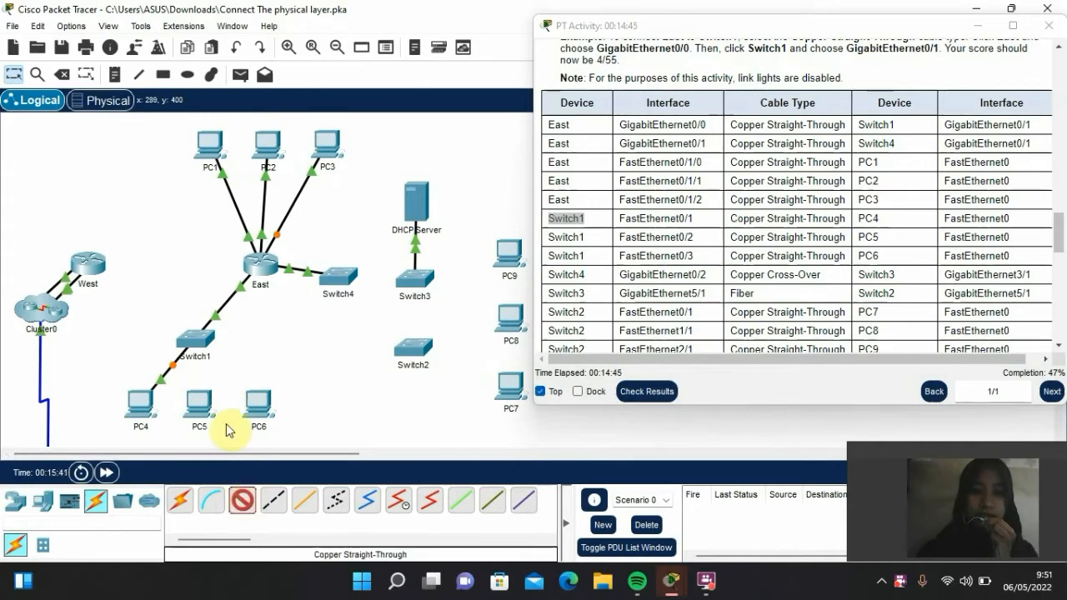
{"action": "left_click", "coordinate": [196, 346]}
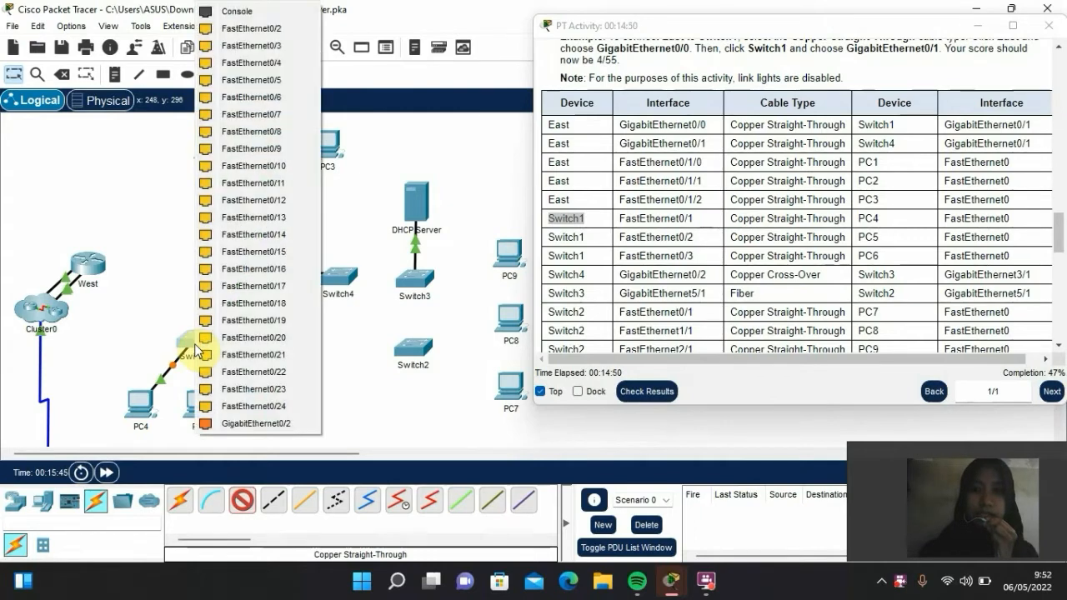
{"action": "left_click", "coordinate": [234, 34]}
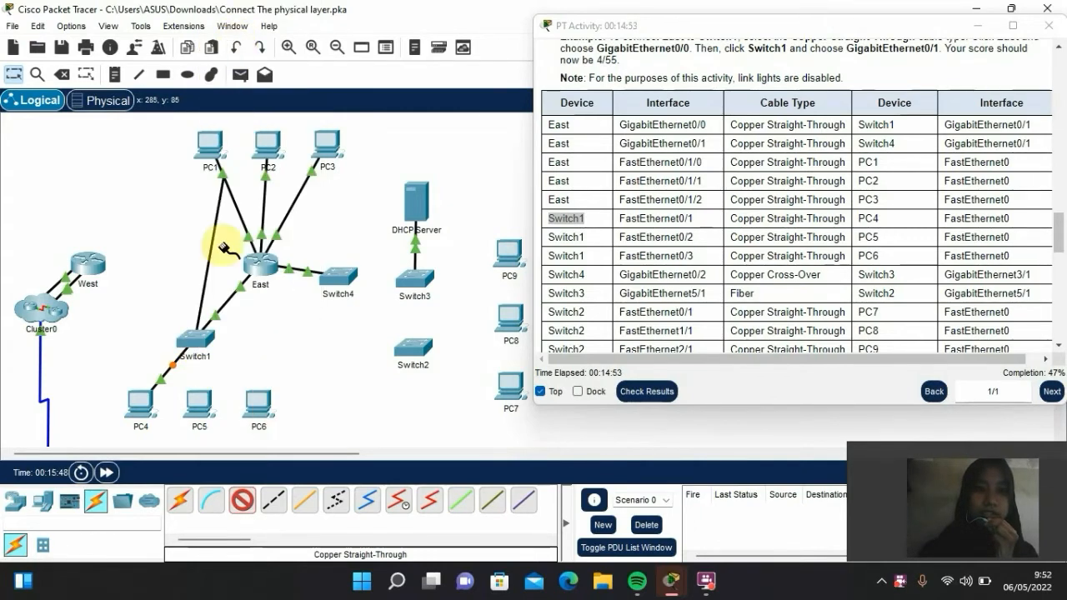
{"action": "left_click", "coordinate": [200, 409]}
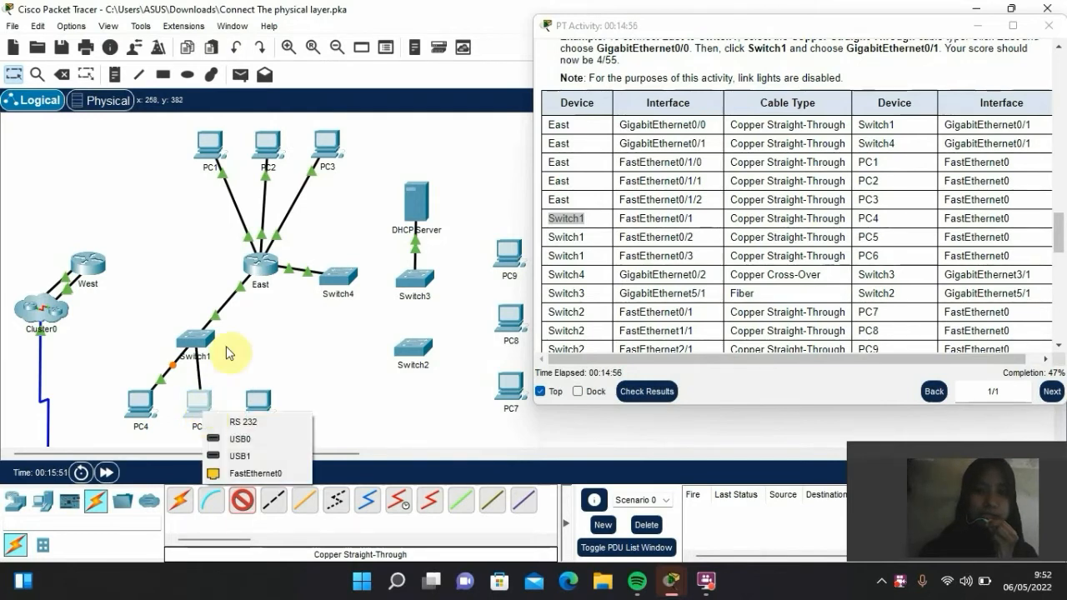
{"action": "left_click", "coordinate": [268, 472]}
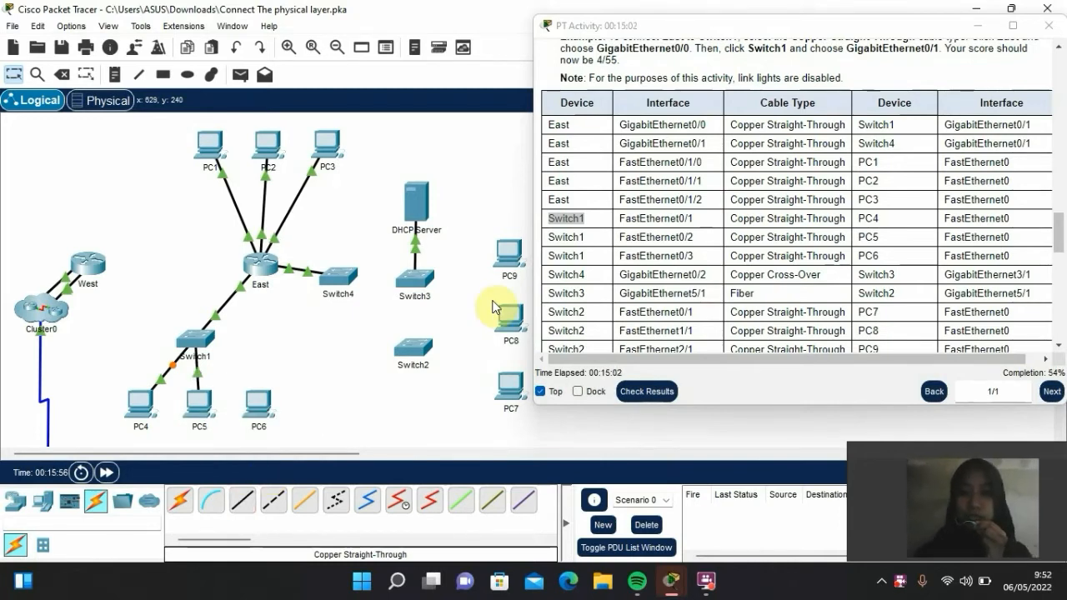
Connect Switch1's FastEthernet0/3 to PC6's FastEthernet0 with a Copper Straight-Through cable
{"action": "left_click", "coordinate": [244, 503]}
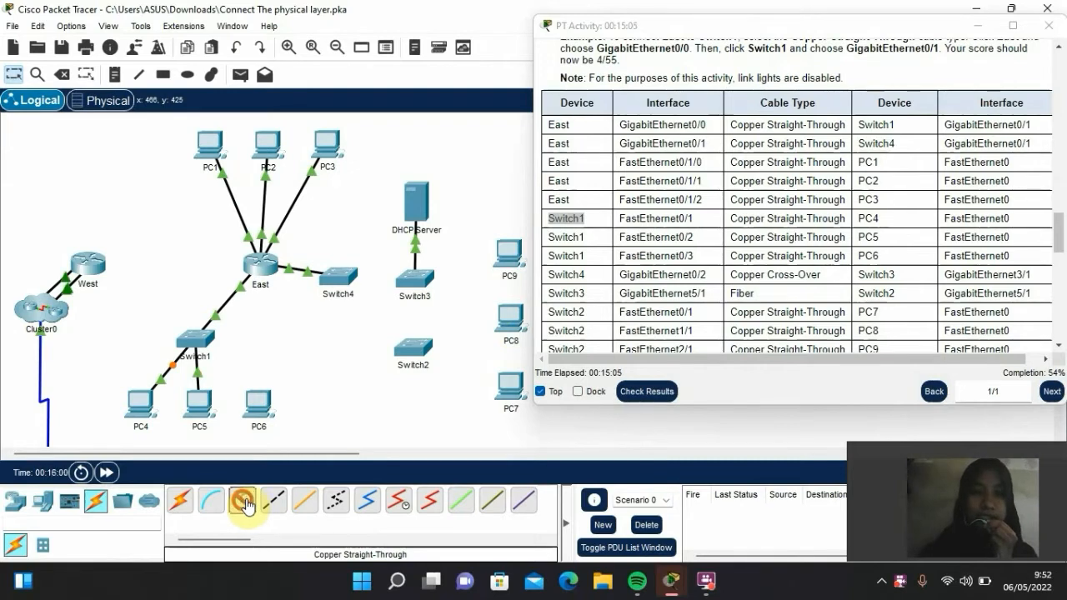
{"action": "left_click", "coordinate": [199, 342]}
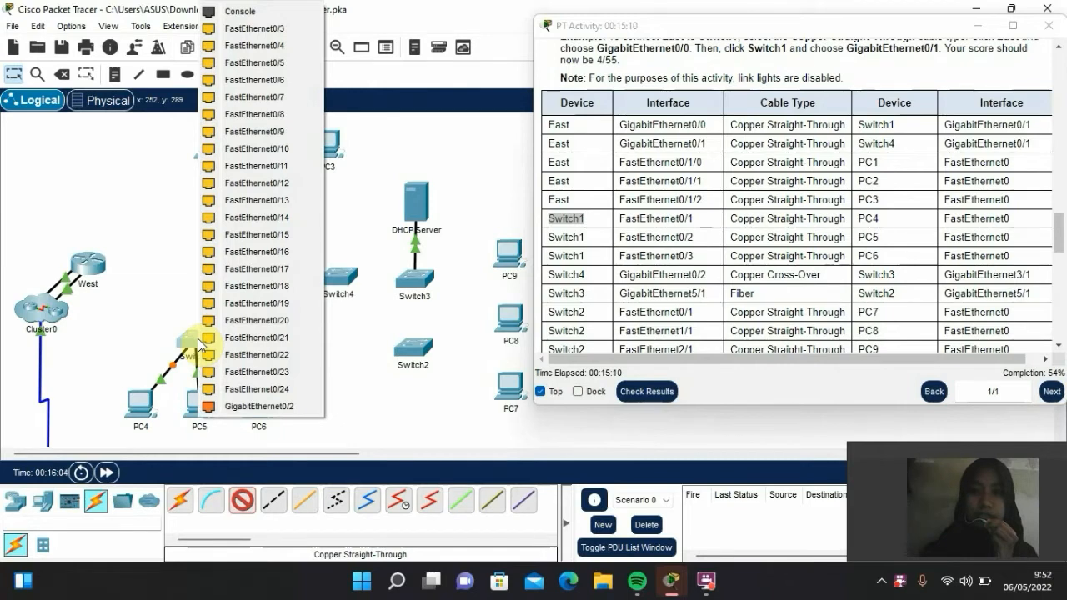
{"action": "left_click", "coordinate": [234, 32]}
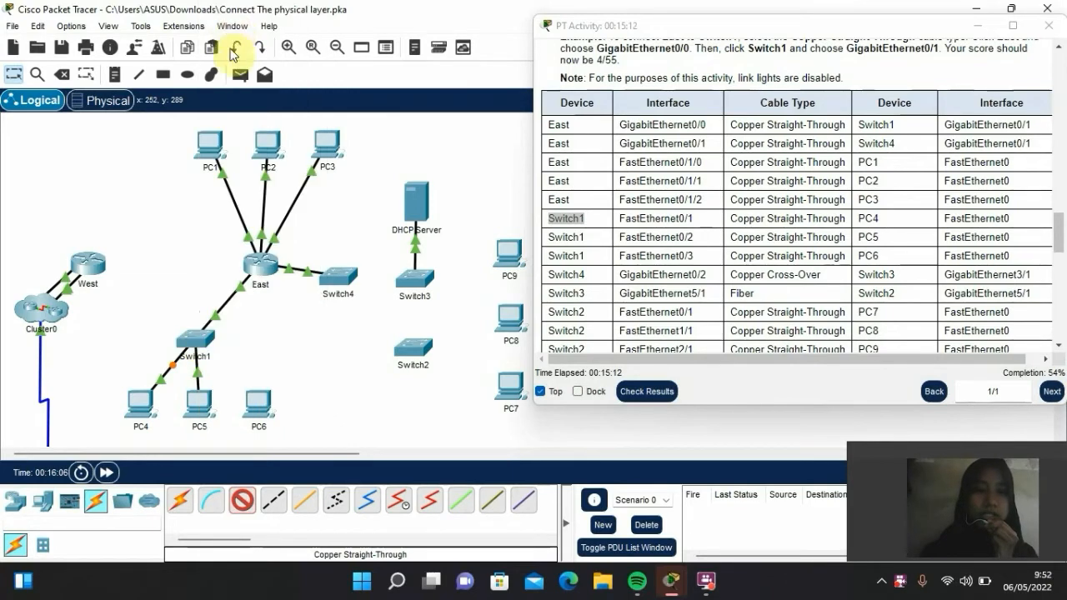
{"action": "left_click", "coordinate": [261, 404]}
{"action": "left_click", "coordinate": [260, 404]}
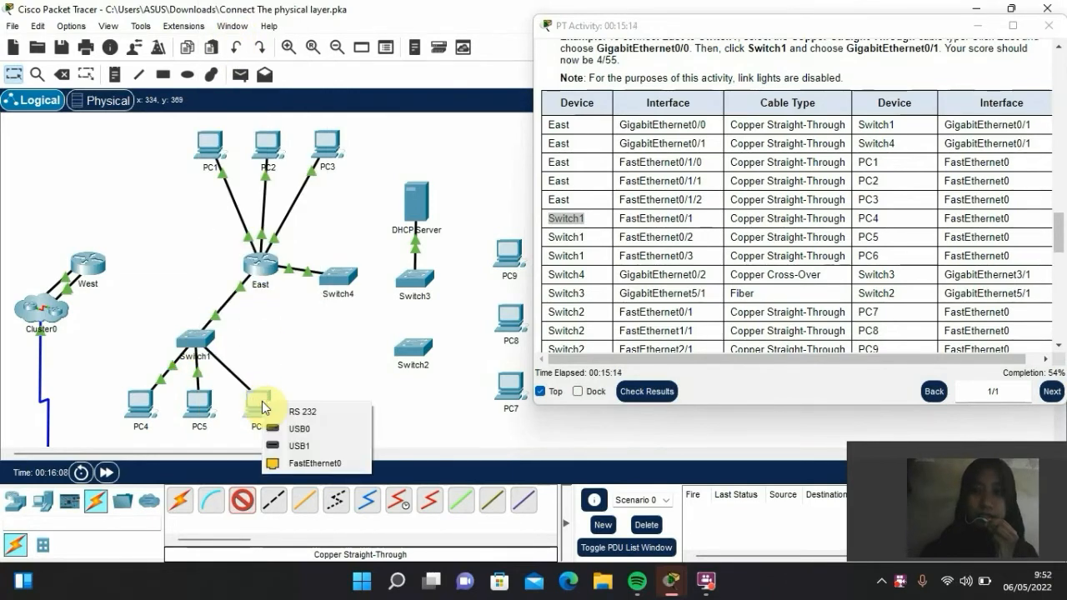
{"action": "left_click", "coordinate": [292, 465]}
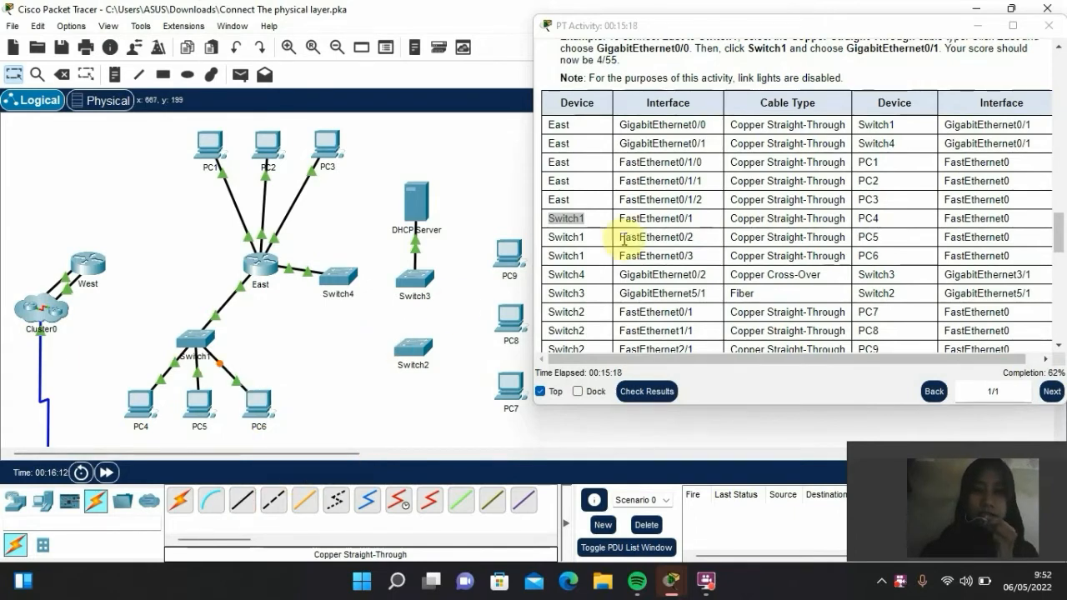
Check the table's Switch4 row and connect Switch4's GigabitEthernet0/2 to Switch3's GigabitEthernet3/1 with a Copper Cross-Over cable
{"action": "scroll", "coordinate": [625, 271], "scroll_direction": "down", "scroll_amount": 1}
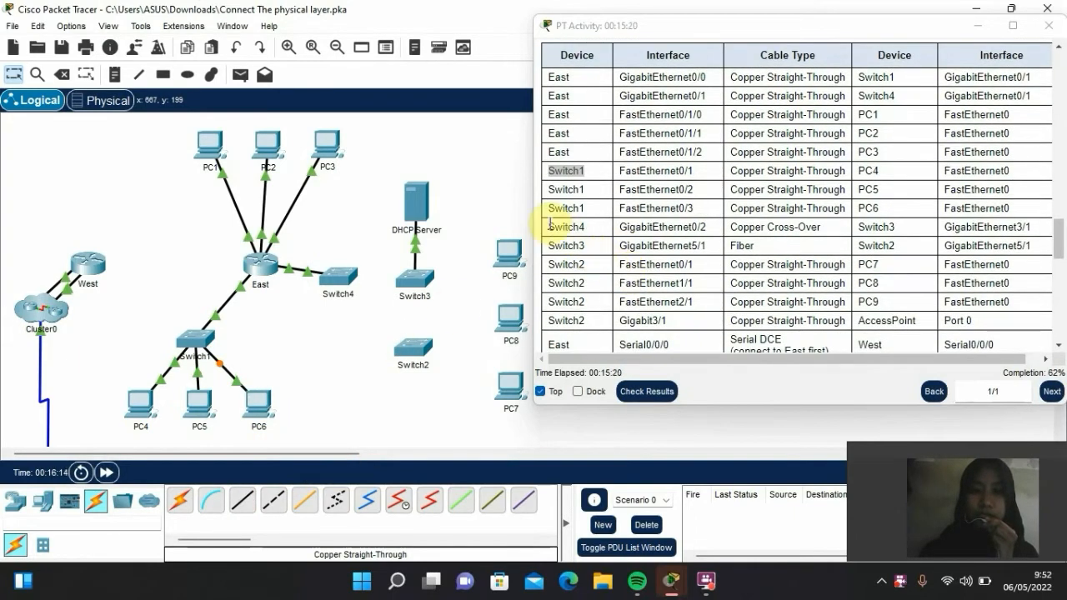
{"action": "left_click_drag", "start_coordinate": [550, 226], "coordinate": [591, 231]}
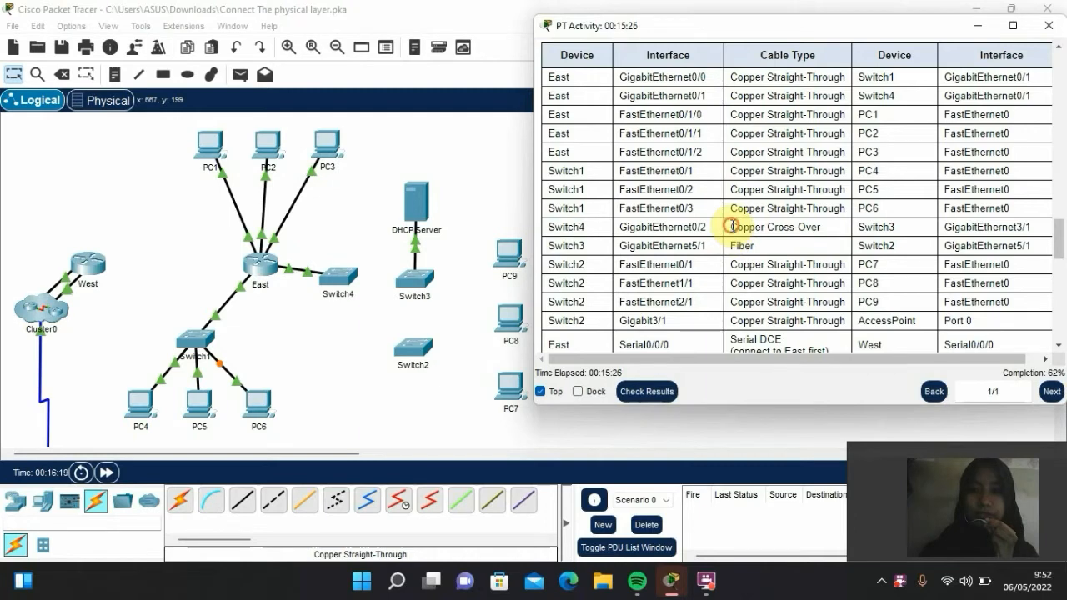
{"action": "left_click_drag", "start_coordinate": [731, 225], "coordinate": [821, 226]}
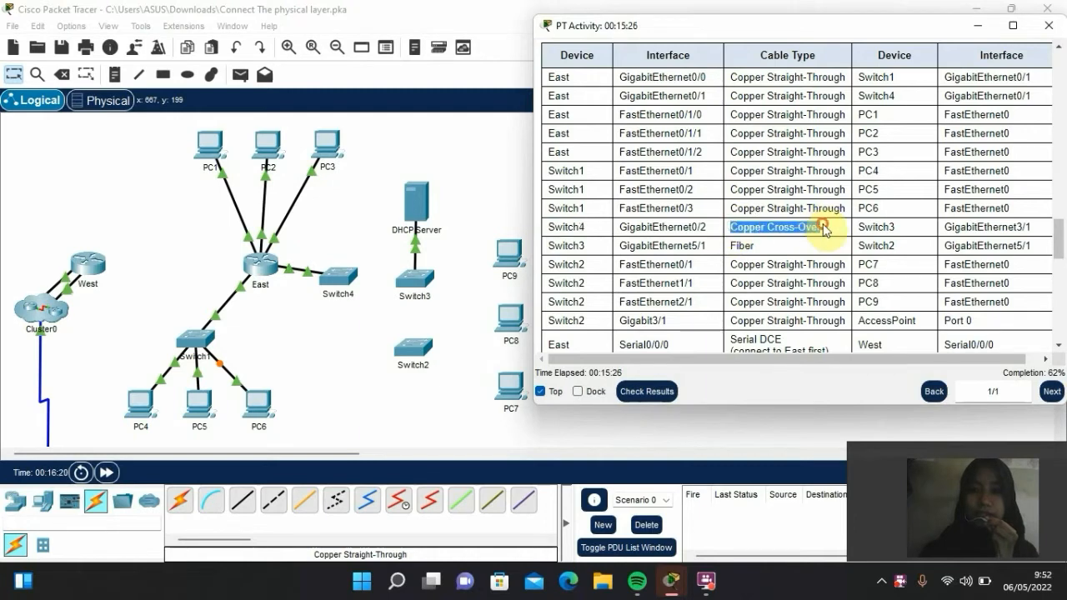
{"action": "left_click", "coordinate": [361, 338]}
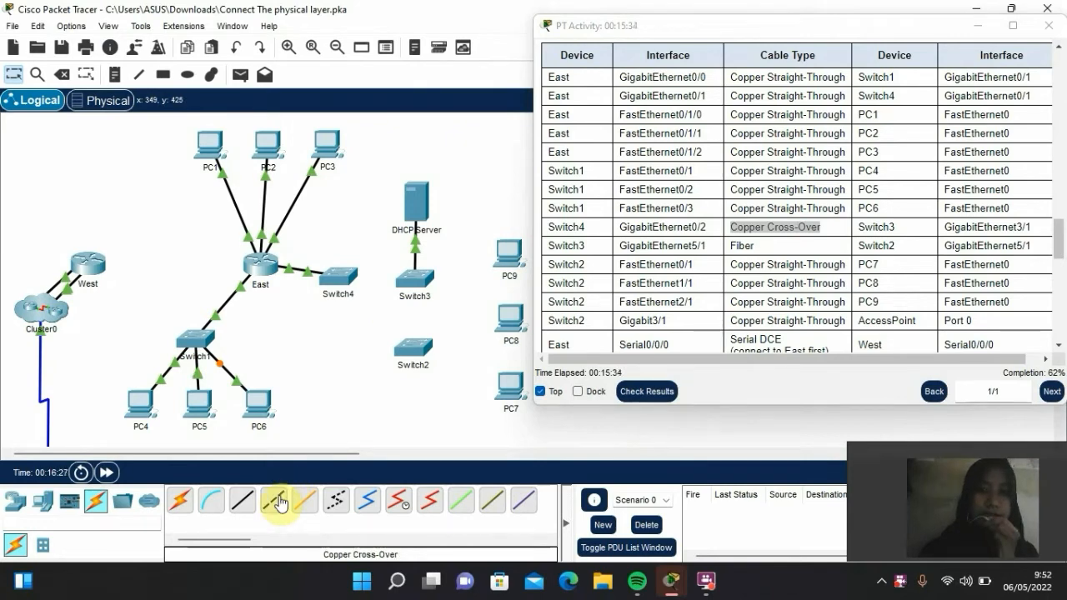
{"action": "left_click", "coordinate": [342, 280]}
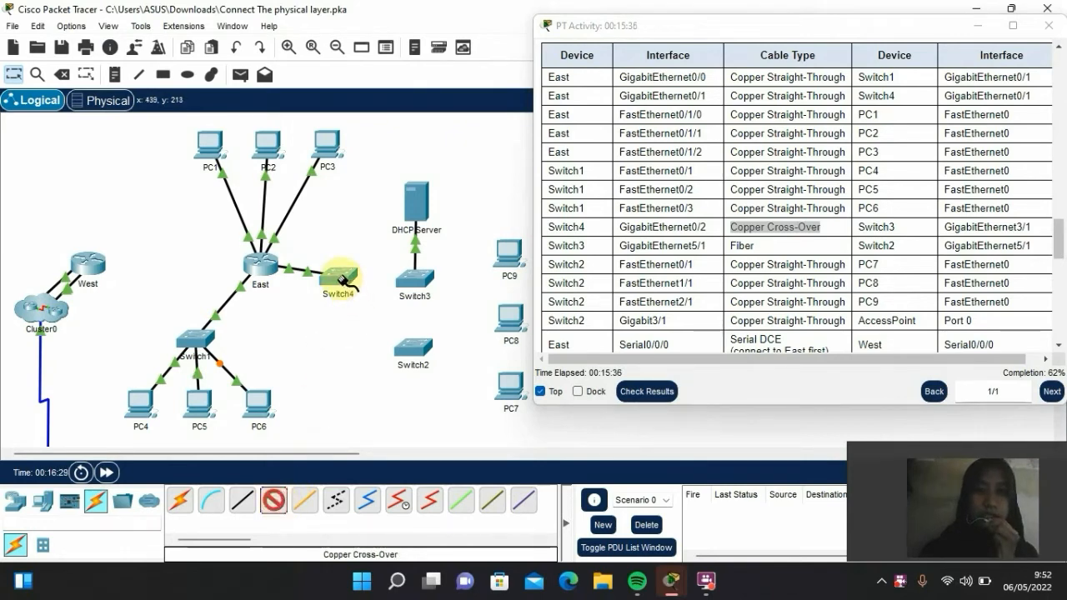
{"action": "left_click", "coordinate": [344, 281]}
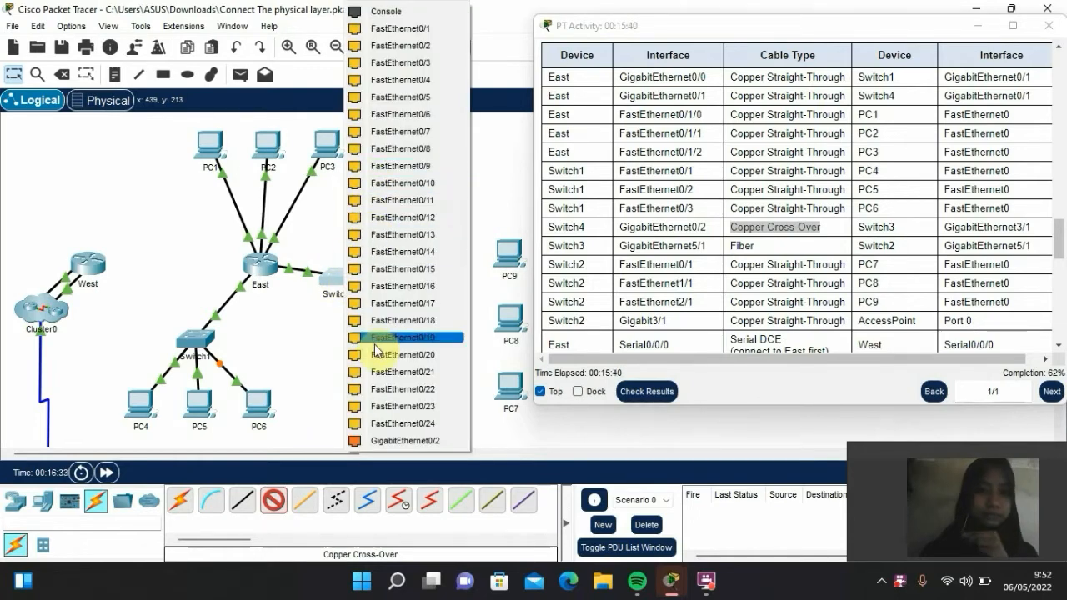
{"action": "left_click", "coordinate": [405, 441]}
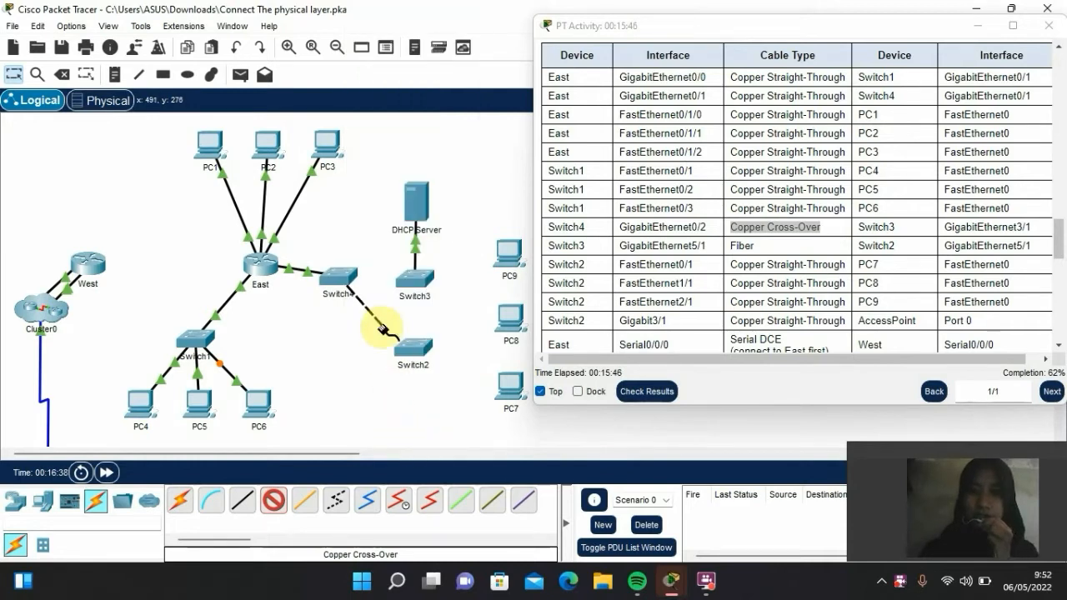
{"action": "left_click", "coordinate": [417, 281]}
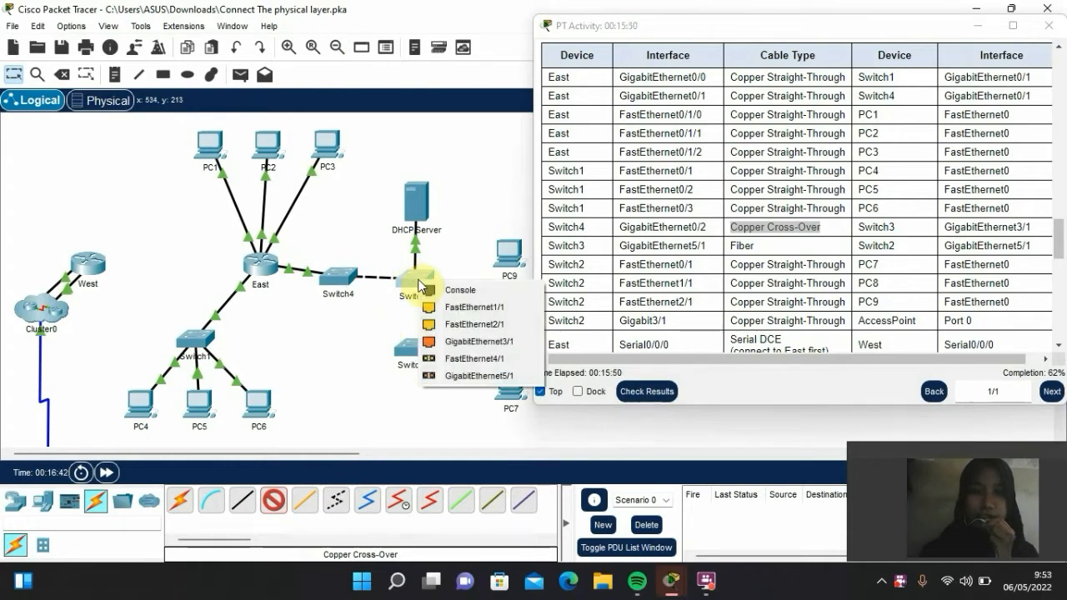
{"action": "left_click", "coordinate": [462, 340]}
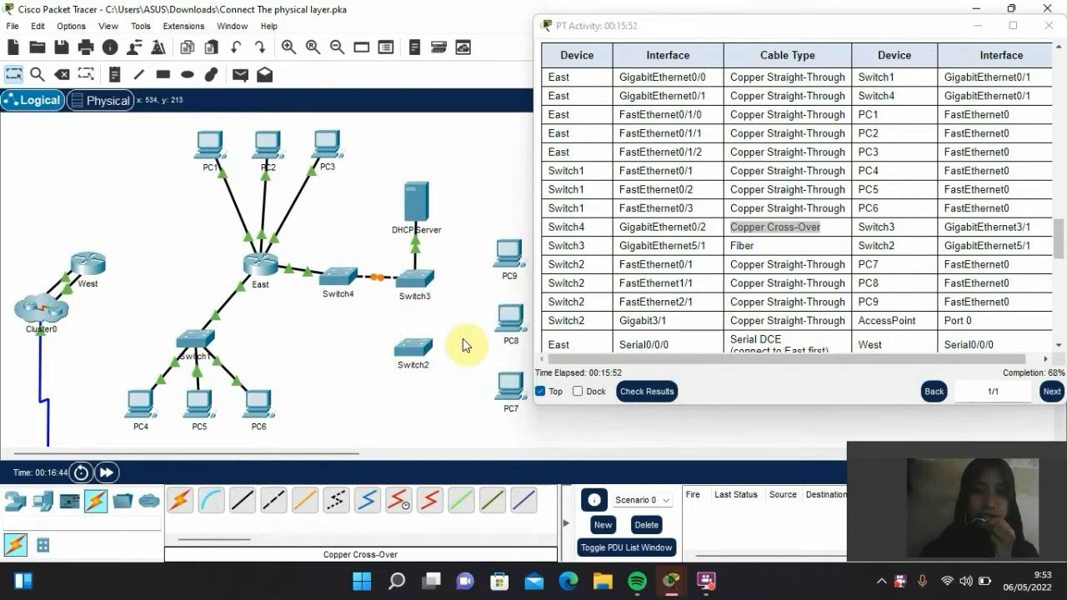
Connect Switch3's GigabitEthernet5/1 to Switch2's GigabitEthernet5/1 with a Fiber cable, as listed in the table's Switch3 row
{"action": "scroll", "coordinate": [798, 284], "scroll_direction": "down", "scroll_amount": 1}
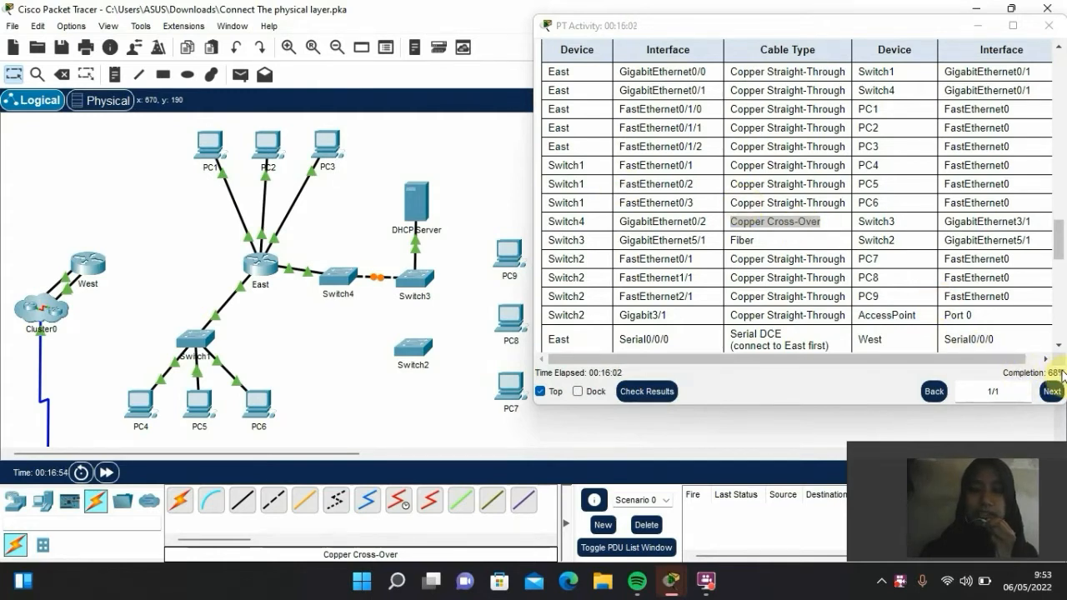
{"action": "scroll", "coordinate": [908, 314], "scroll_direction": "down", "scroll_amount": 1}
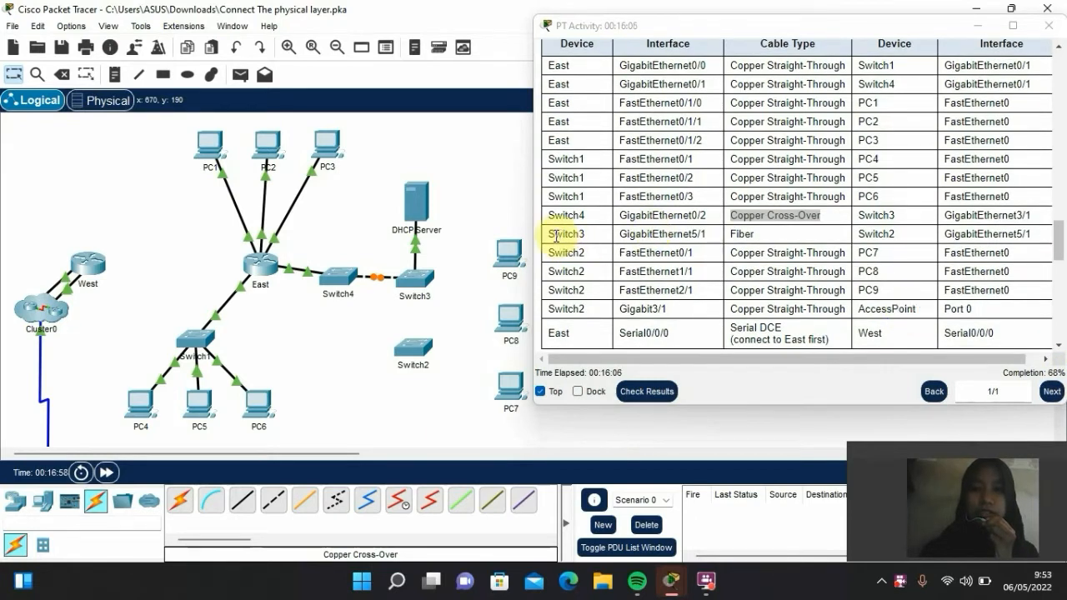
{"action": "left_click_drag", "start_coordinate": [552, 237], "coordinate": [587, 238]}
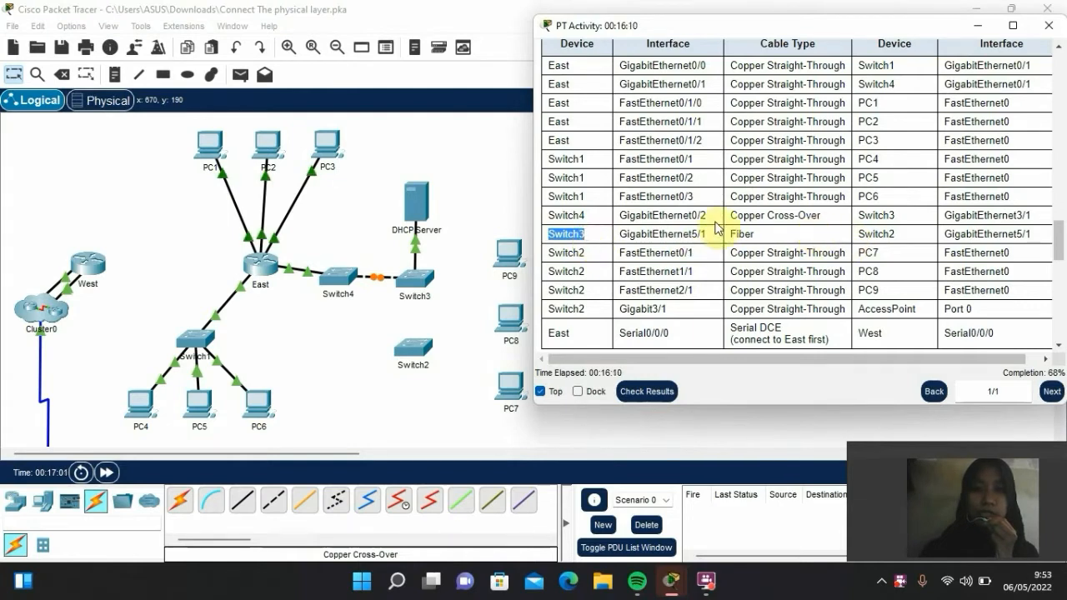
{"action": "left_click", "coordinate": [302, 504]}
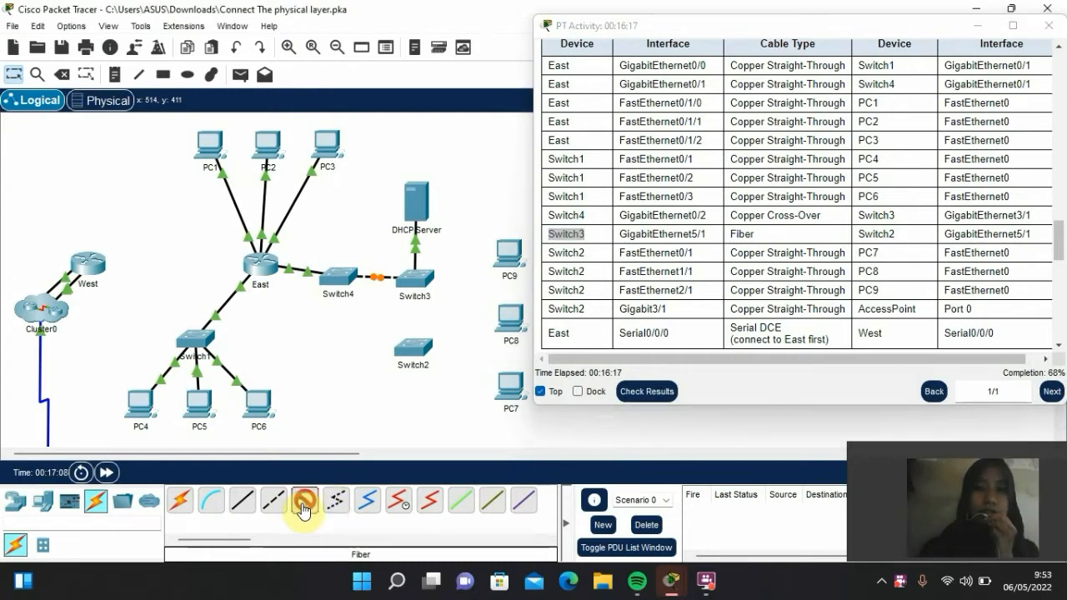
{"action": "left_click", "coordinate": [415, 288]}
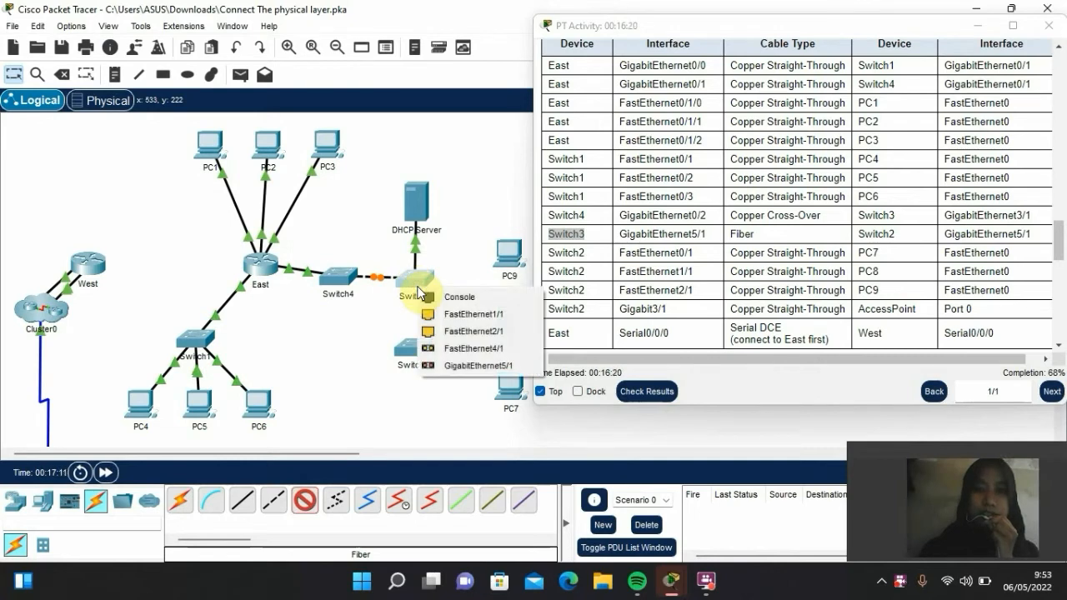
{"action": "left_click", "coordinate": [454, 365]}
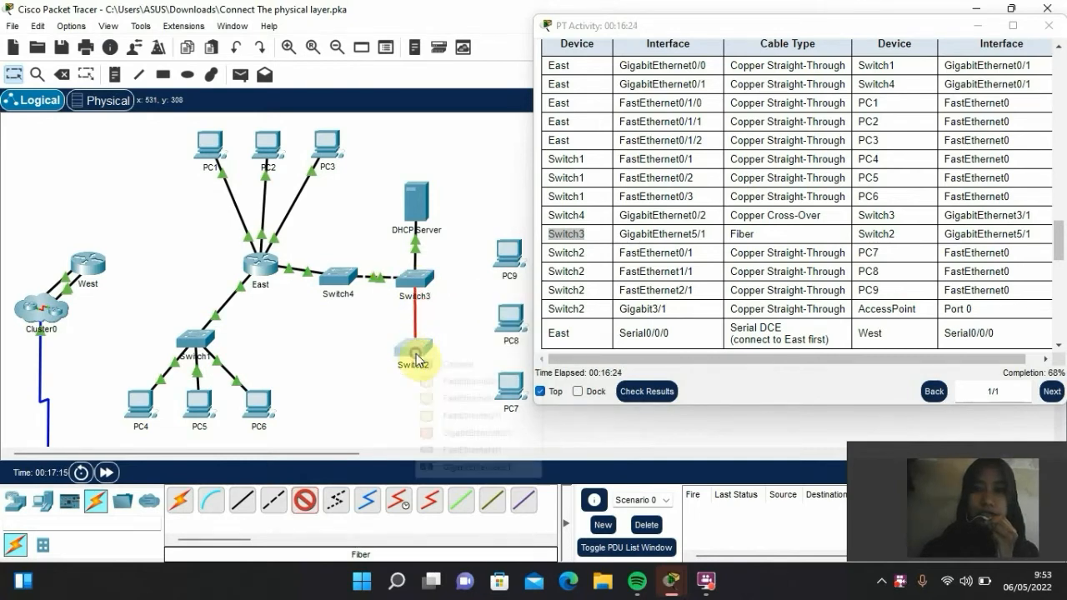
{"action": "left_click", "coordinate": [417, 357]}
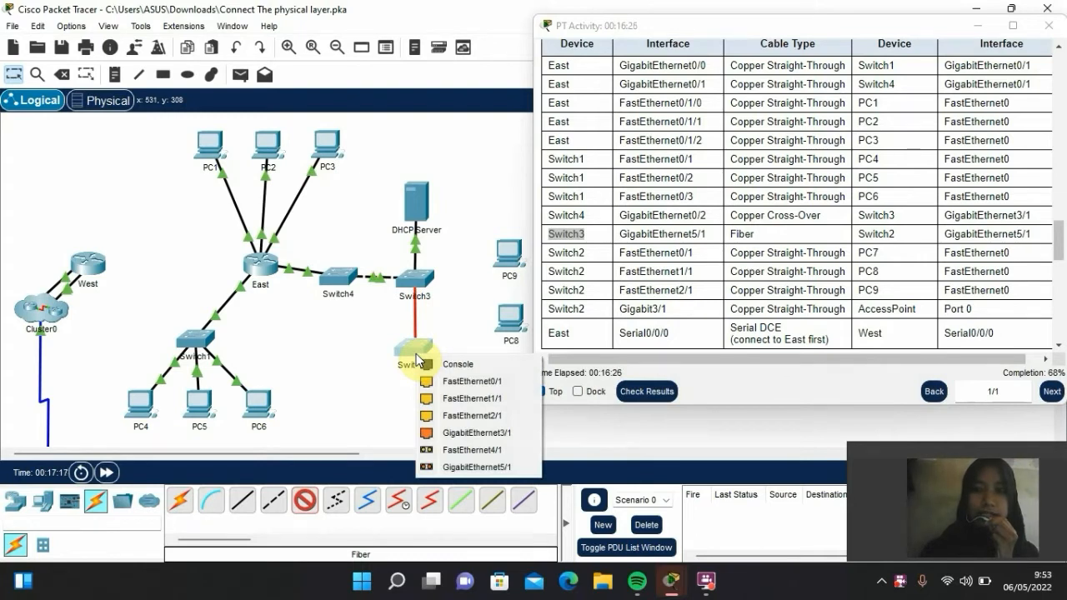
{"action": "left_click", "coordinate": [469, 465]}
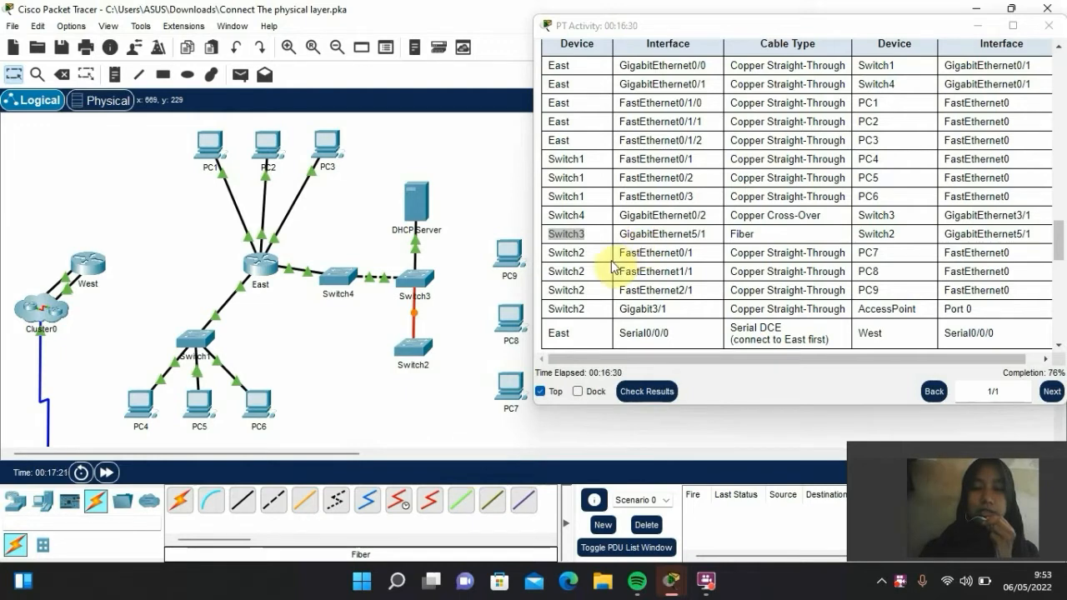
Connect Switch2's FastEthernet0/1 to PC7's FastEthernet0 with a Copper Straight-Through cable
{"action": "double_click", "coordinate": [550, 253]}
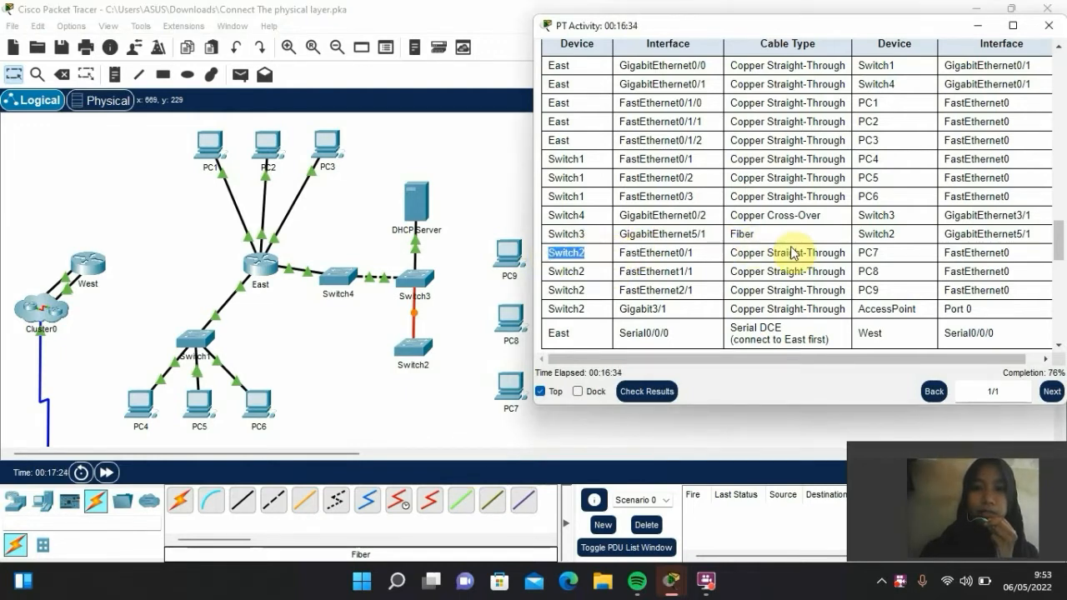
{"action": "left_click", "coordinate": [239, 503]}
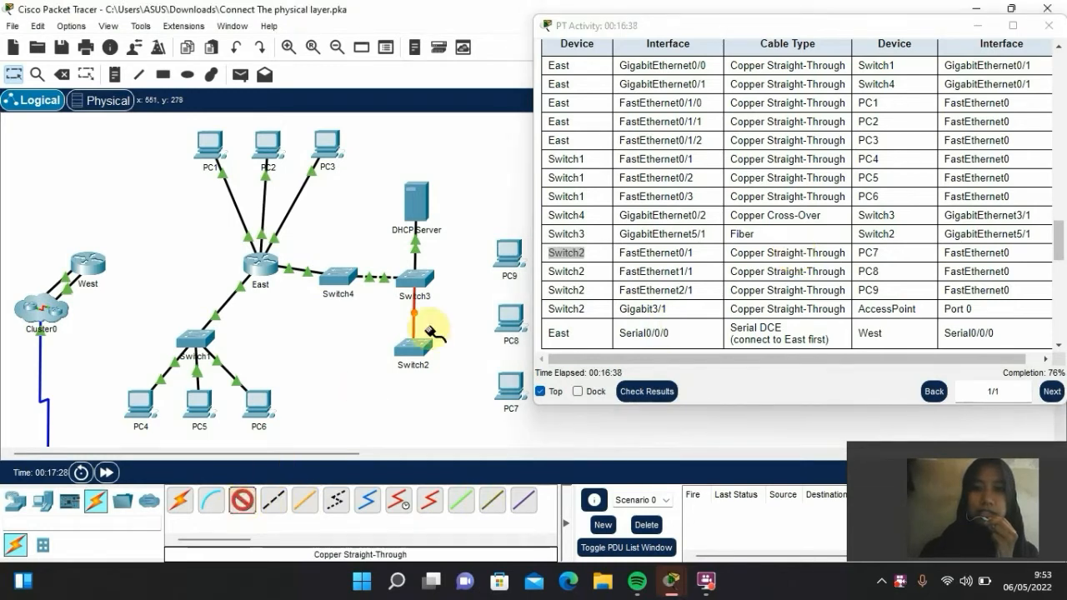
{"action": "left_click", "coordinate": [419, 351]}
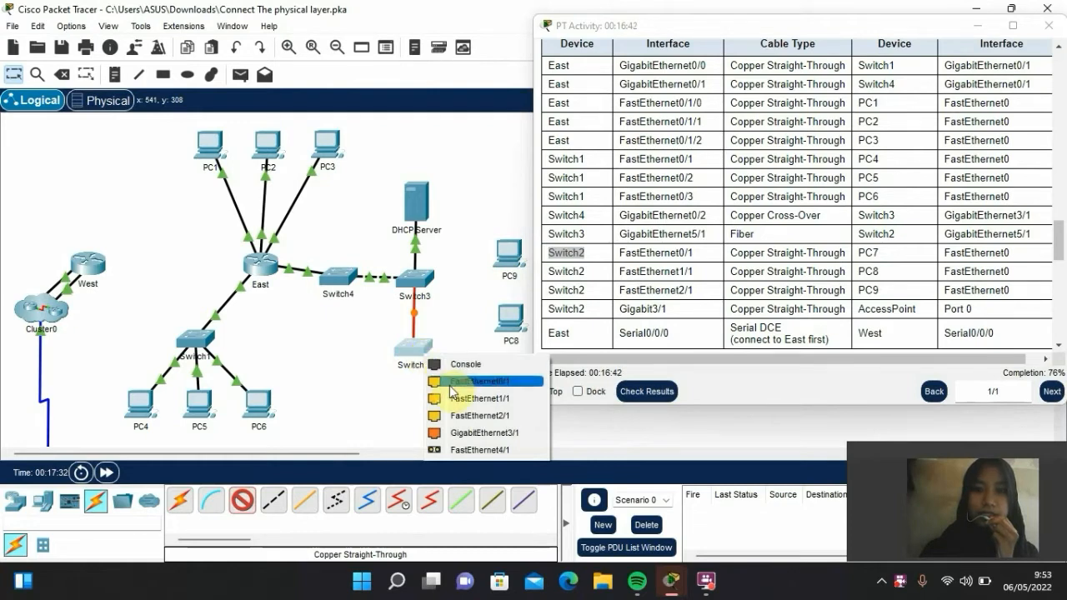
{"action": "left_click", "coordinate": [451, 382]}
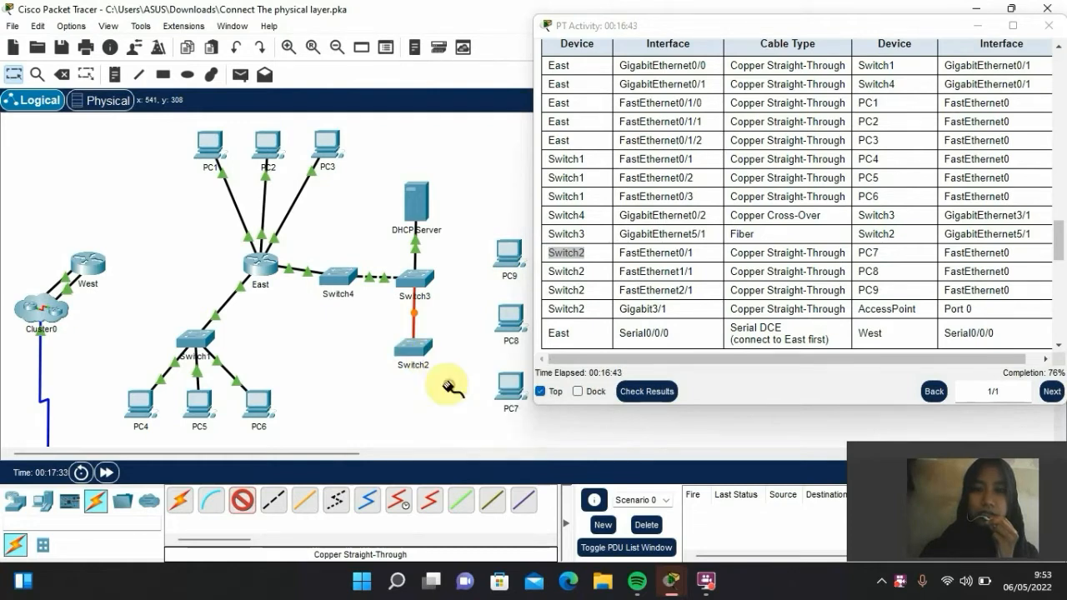
{"action": "left_click", "coordinate": [518, 389]}
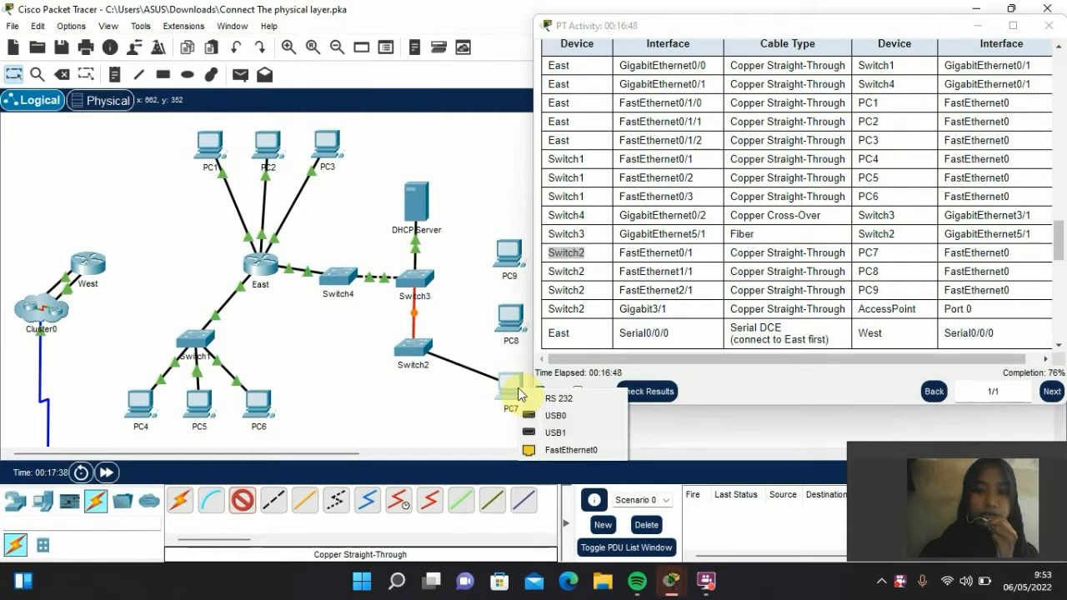
{"action": "left_click", "coordinate": [555, 450]}
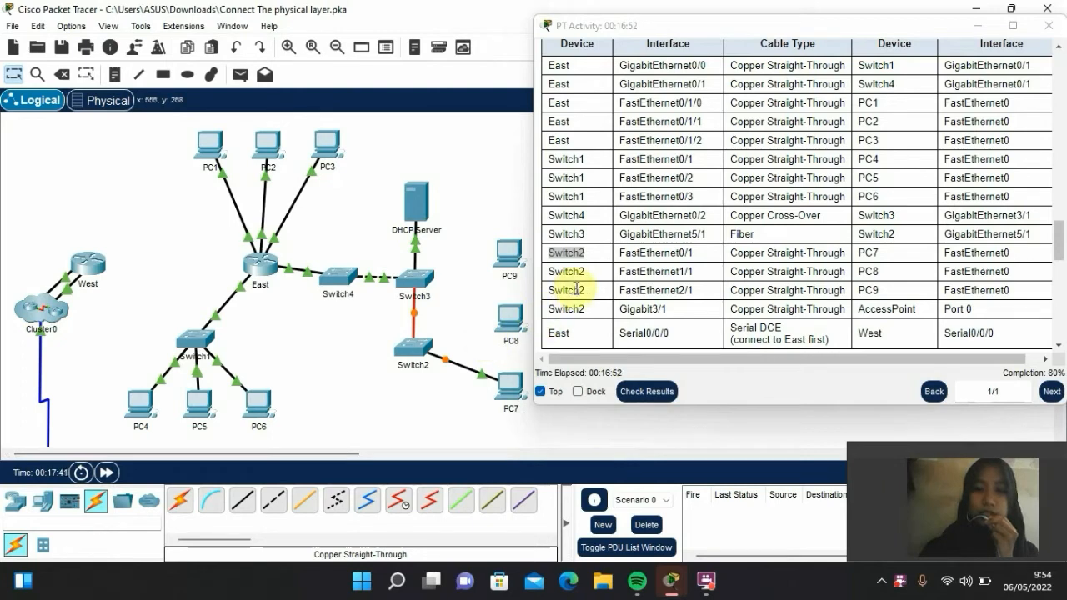
Connect Switch2's FastEthernet1/1 to PC8's FastEthernet0 with a Copper Straight-Through cable
{"action": "left_click", "coordinate": [239, 500]}
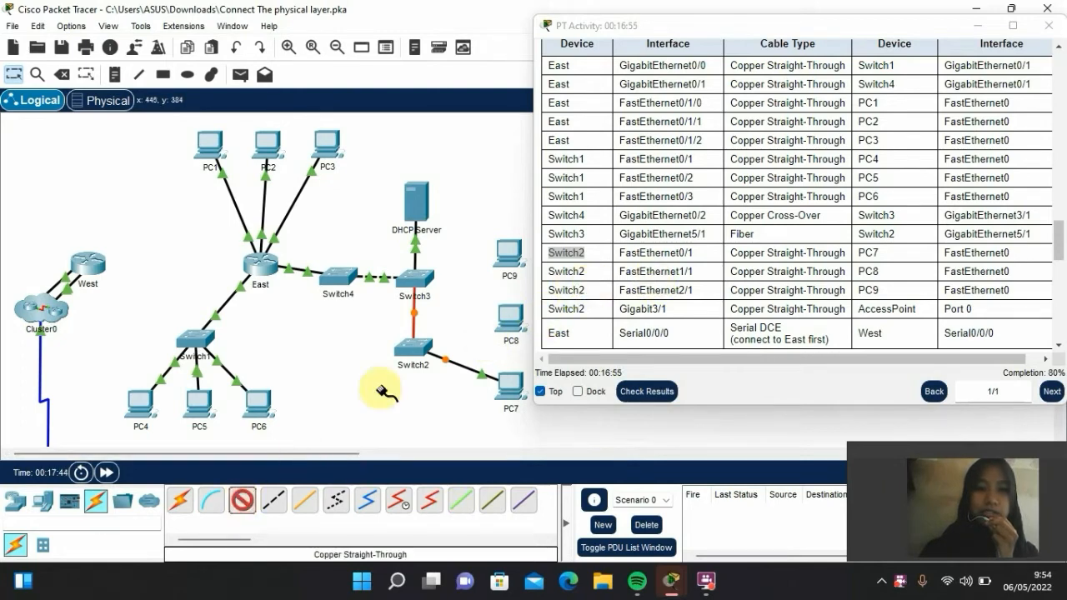
{"action": "left_click", "coordinate": [409, 347]}
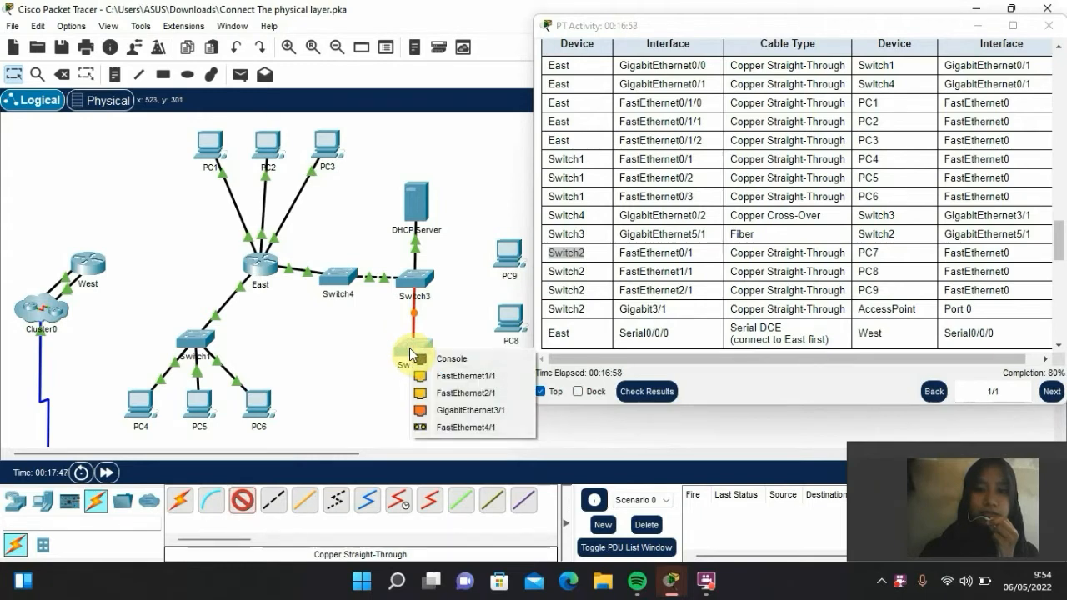
{"action": "left_click", "coordinate": [442, 377]}
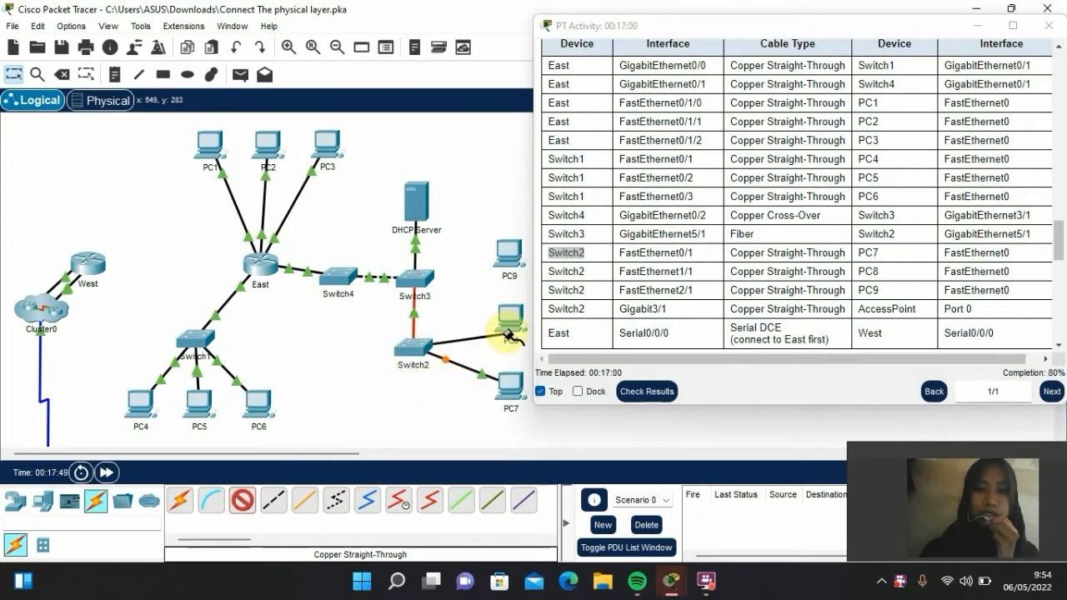
{"action": "left_click", "coordinate": [513, 331]}
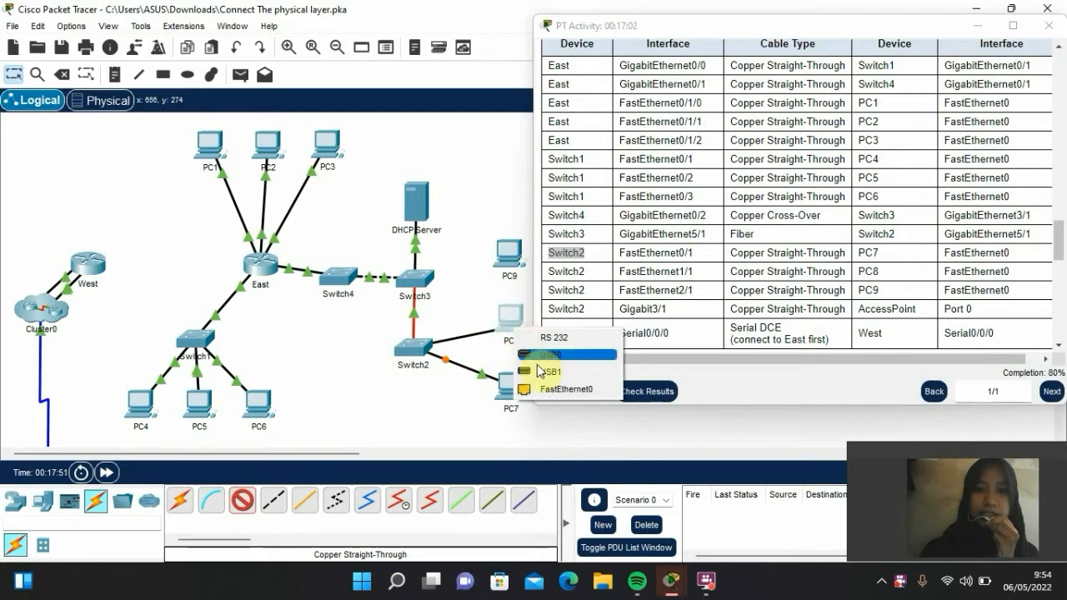
{"action": "left_click", "coordinate": [553, 389]}
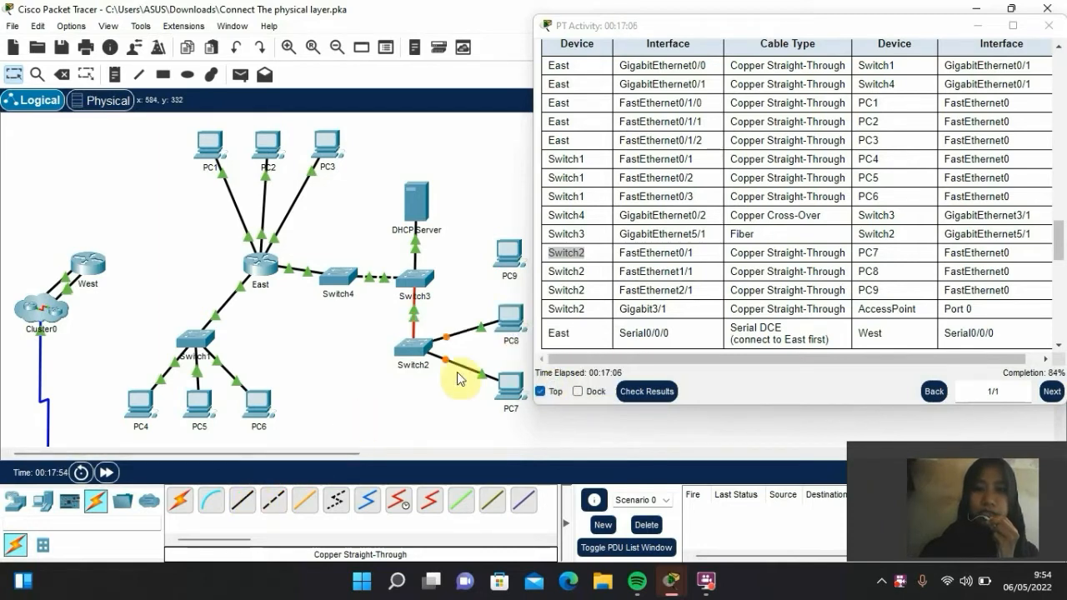
Connect Switch2's FastEthernet2/1 to PC9's FastEthernet0 with a Copper Straight-Through cable
{"action": "left_click", "coordinate": [239, 507]}
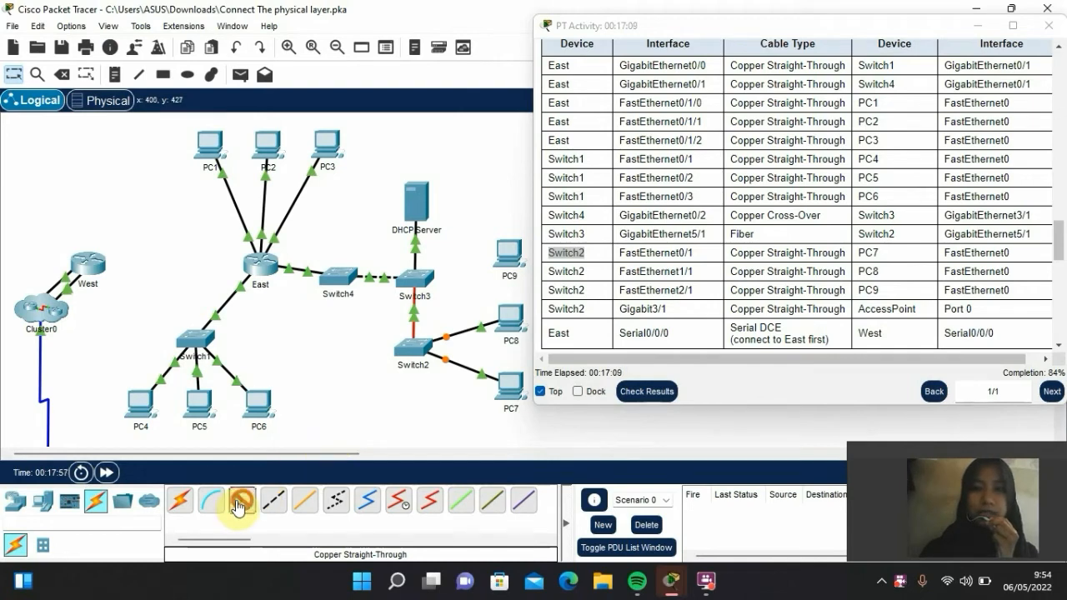
{"action": "left_click", "coordinate": [411, 357]}
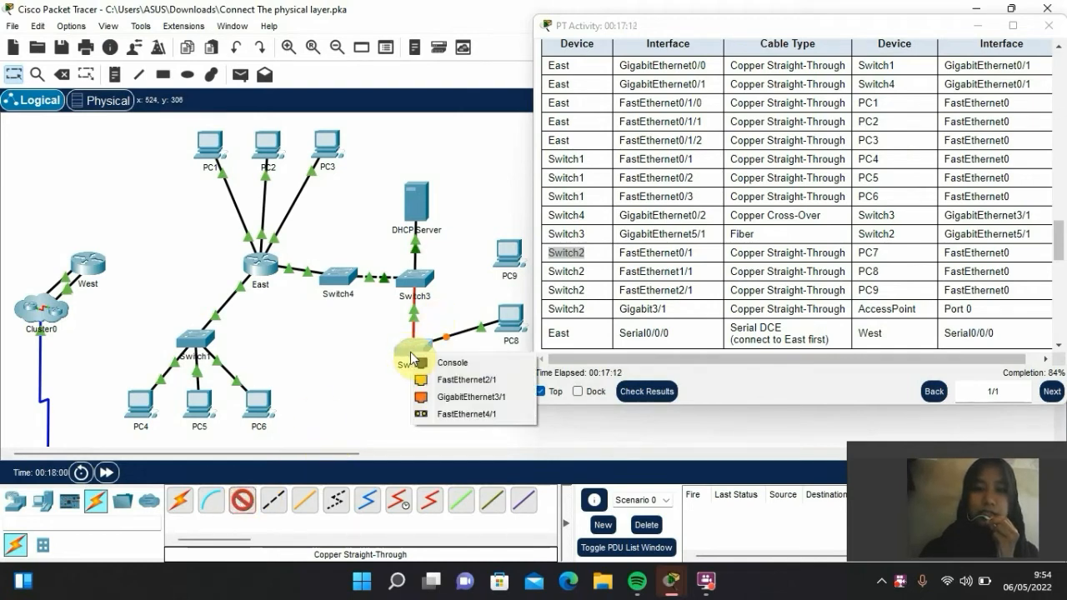
{"action": "left_click", "coordinate": [446, 385]}
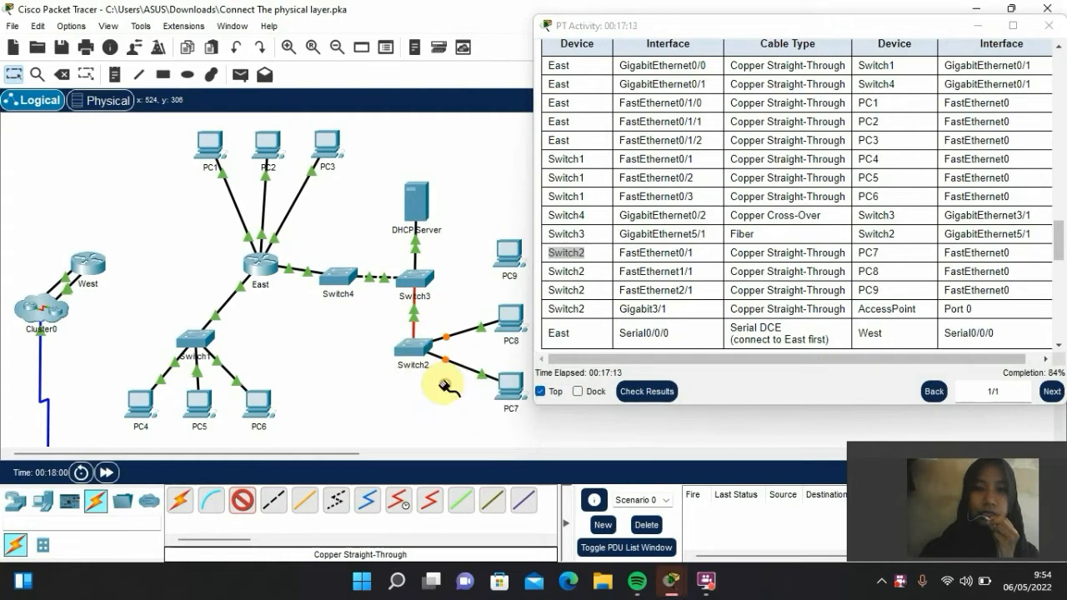
{"action": "left_click", "coordinate": [512, 257]}
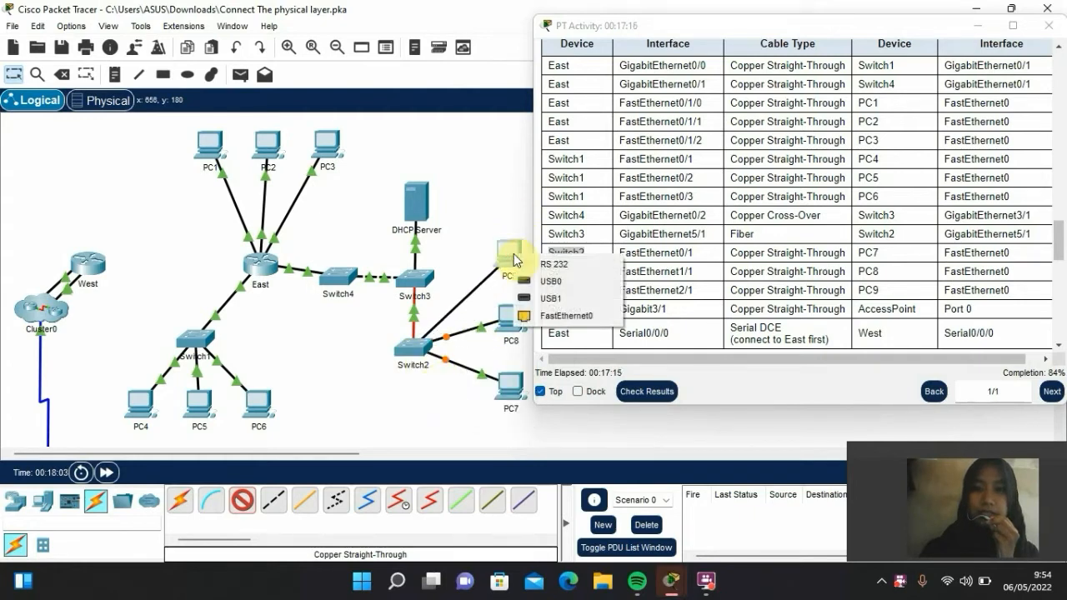
{"action": "left_click", "coordinate": [540, 316]}
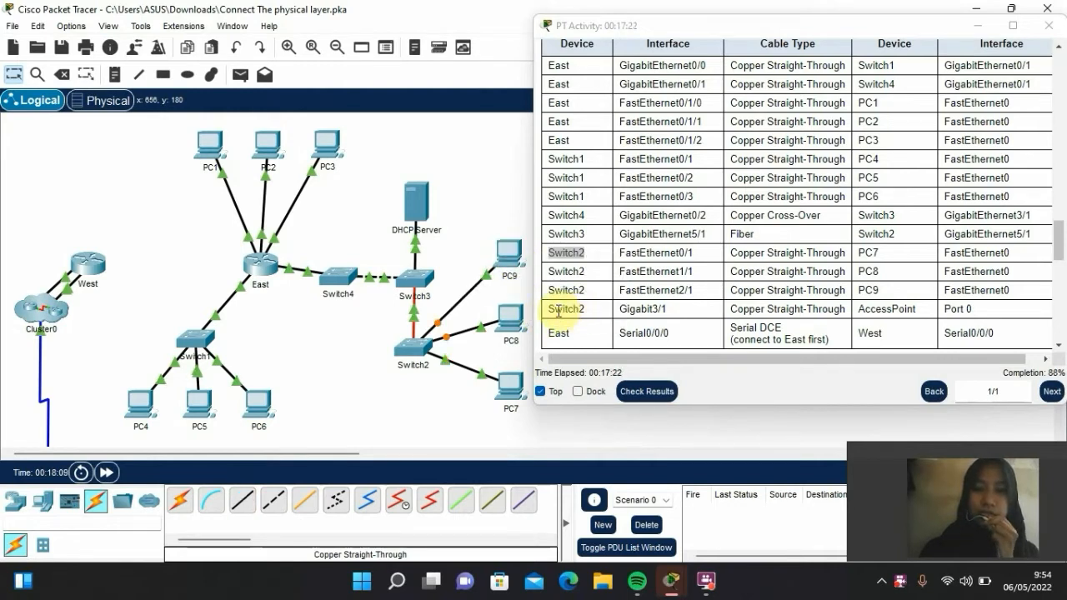
Connect Switch2's GigabitEthernet3/1 to the Access Point's Port 0 with a Copper Straight-Through cable
{"action": "double_click", "coordinate": [552, 310]}
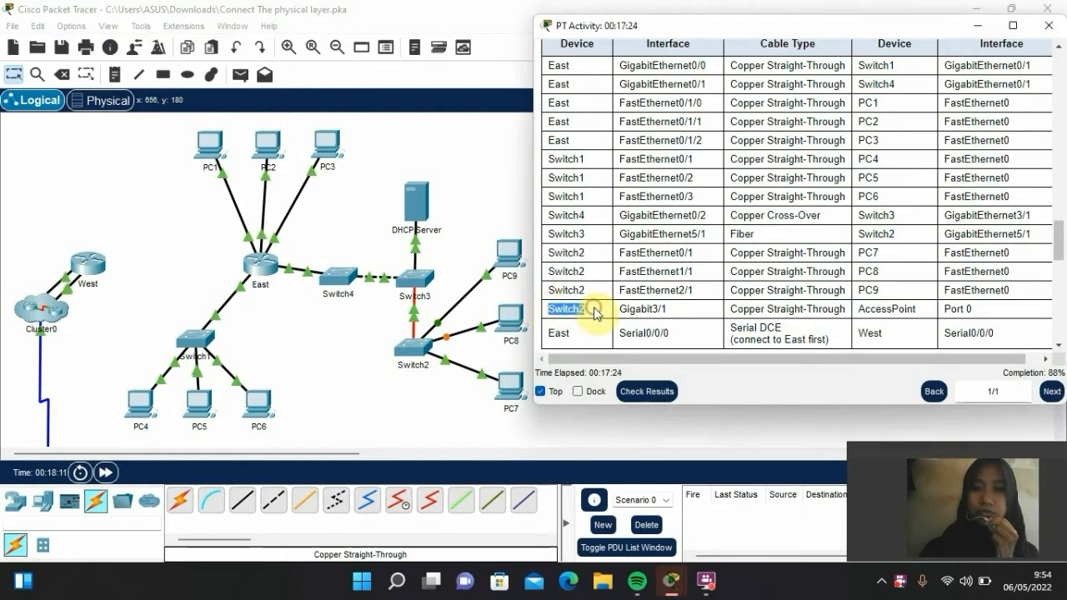
{"action": "scroll", "coordinate": [417, 338], "scroll_direction": "down", "scroll_amount": 3}
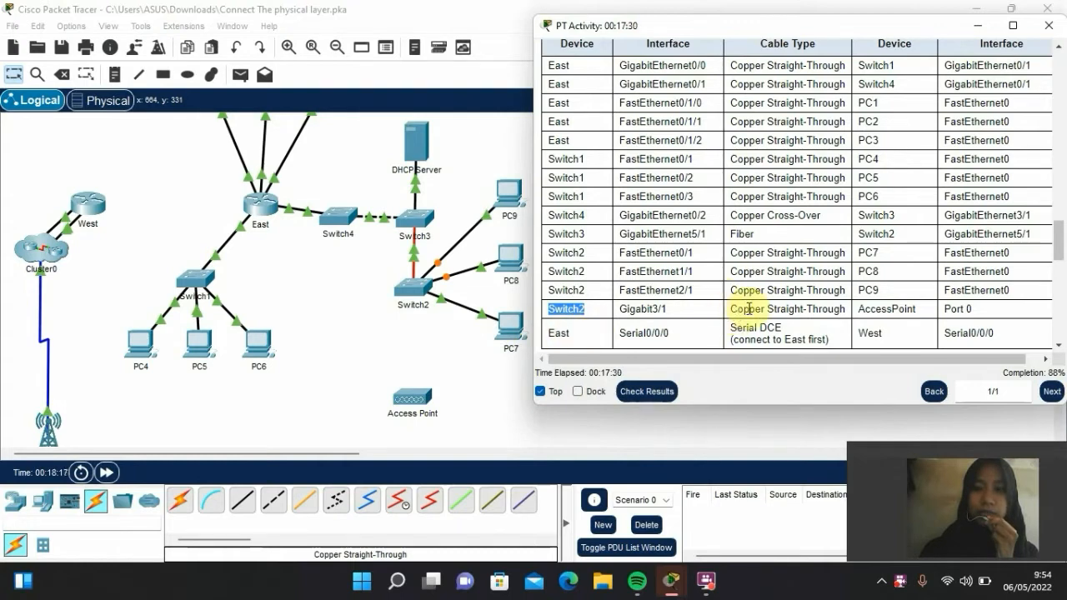
{"action": "left_click", "coordinate": [235, 513]}
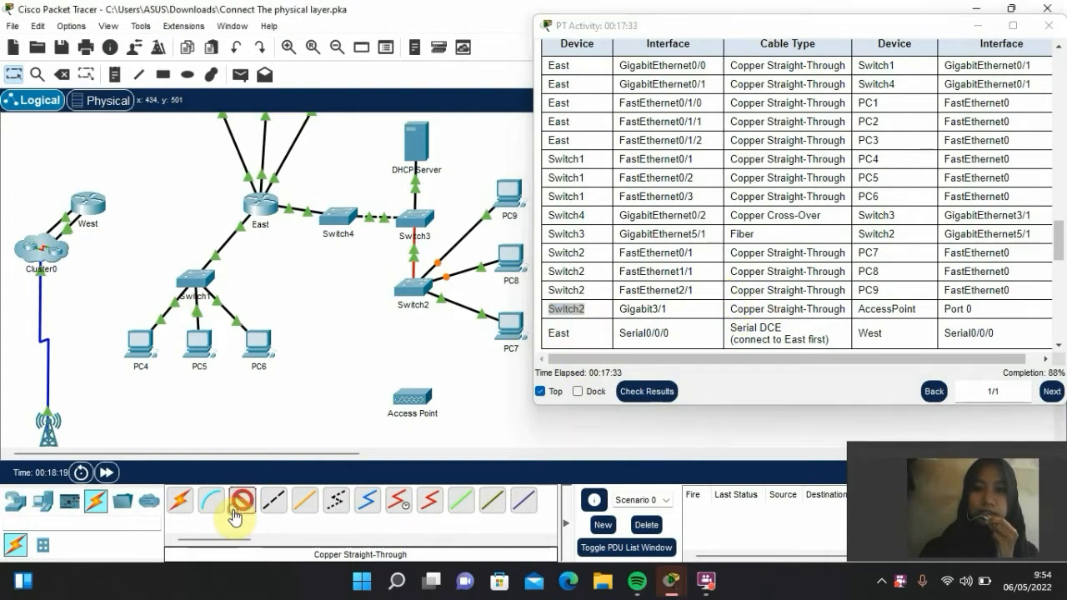
{"action": "left_click", "coordinate": [409, 299]}
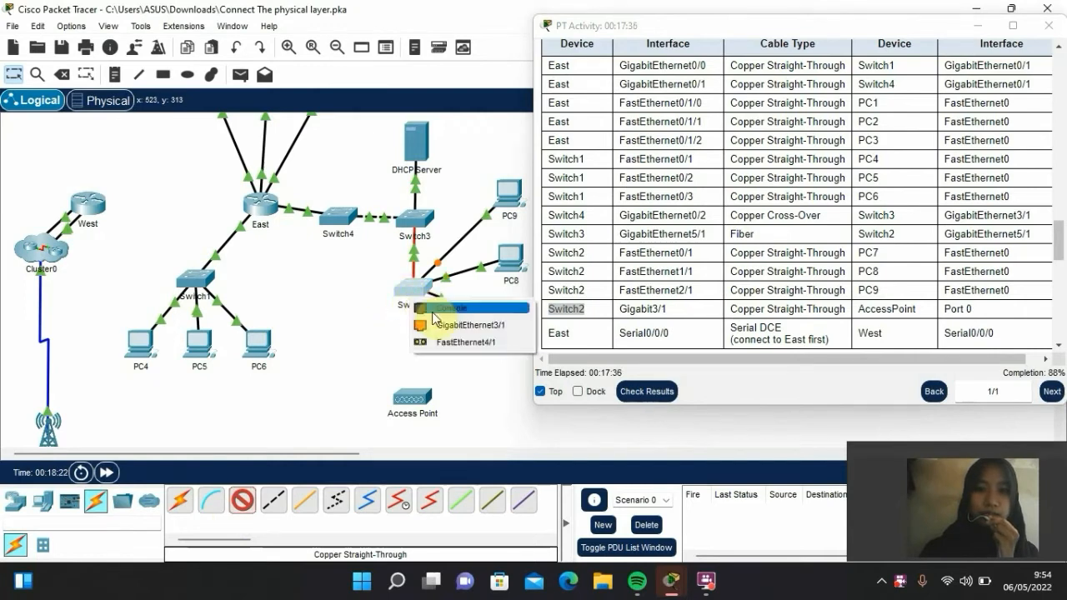
{"action": "left_click", "coordinate": [447, 334]}
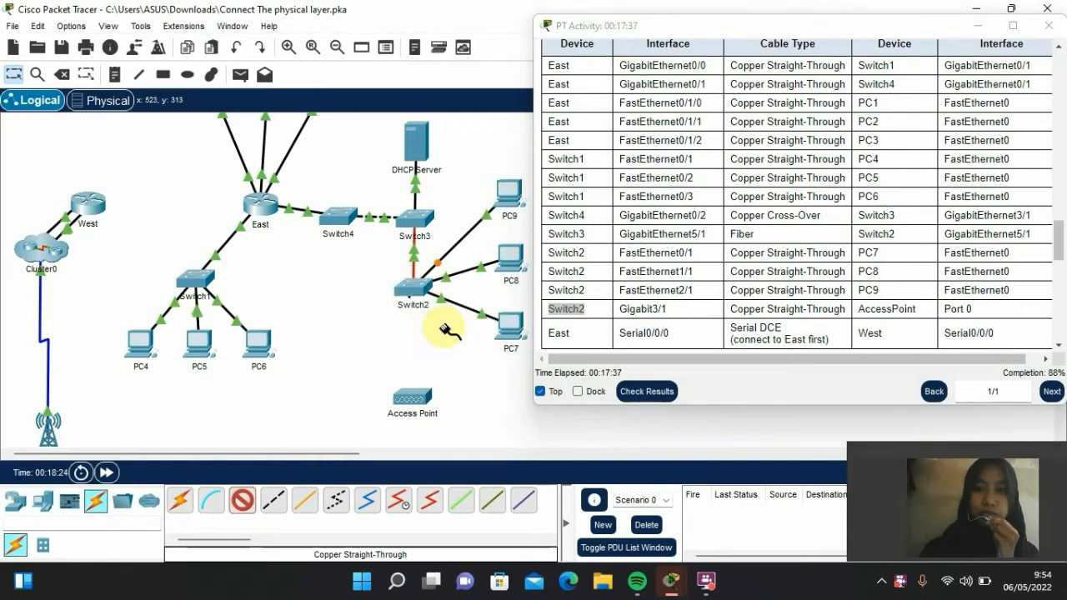
{"action": "left_click", "coordinate": [416, 396]}
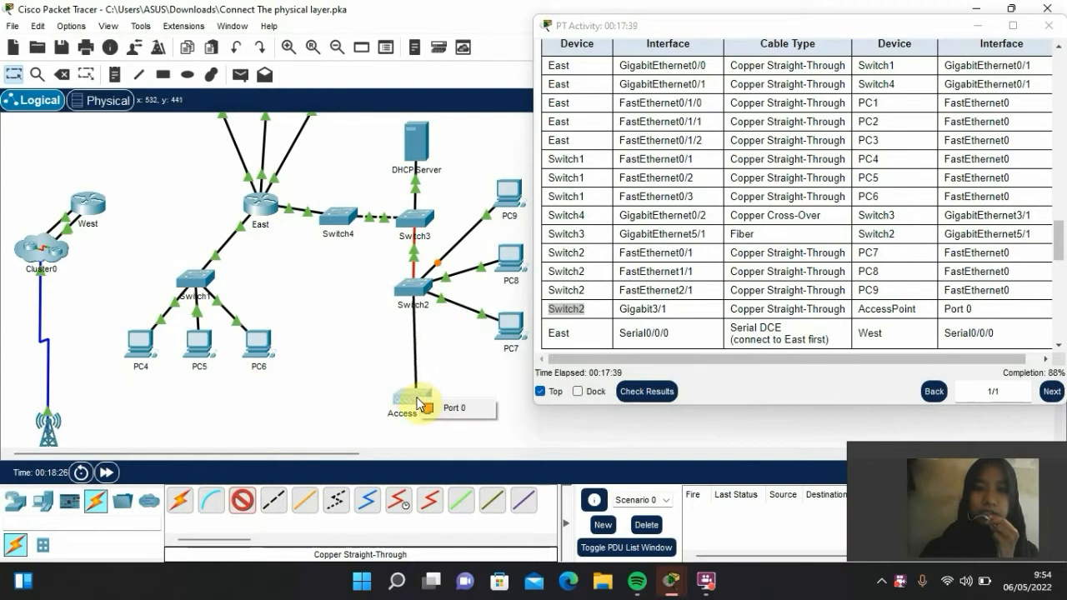
{"action": "left_click", "coordinate": [447, 409]}
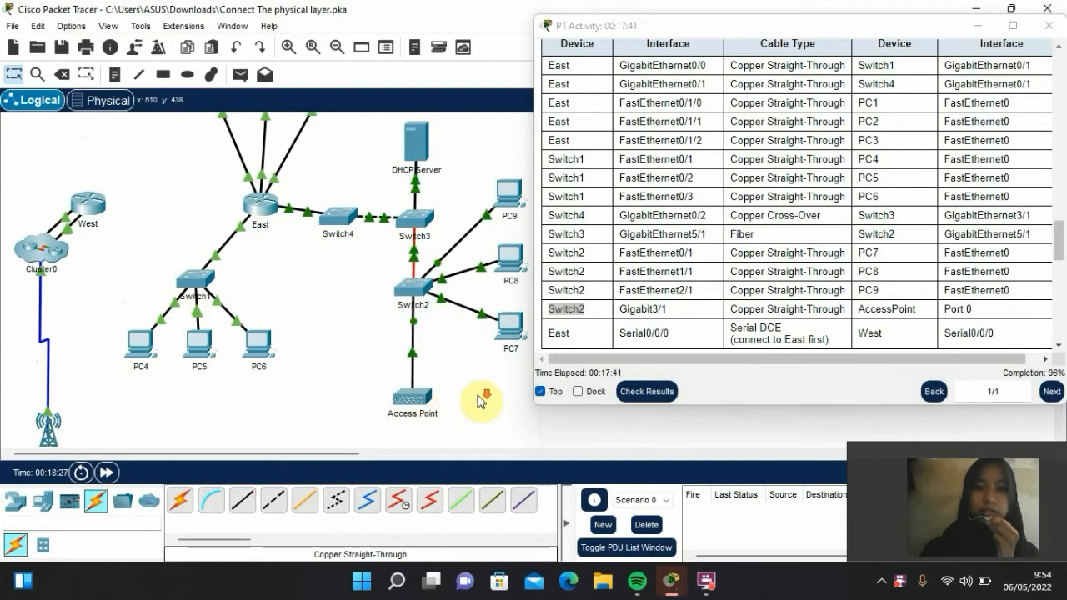
Connect East's Serial0/0/0 to West's Serial0/0/0 with a Serial DCE cable, starting from East
{"action": "scroll", "coordinate": [477, 398], "scroll_direction": "down", "scroll_amount": 3}
{"action": "scroll", "coordinate": [479, 401], "scroll_direction": "down", "scroll_amount": 1}
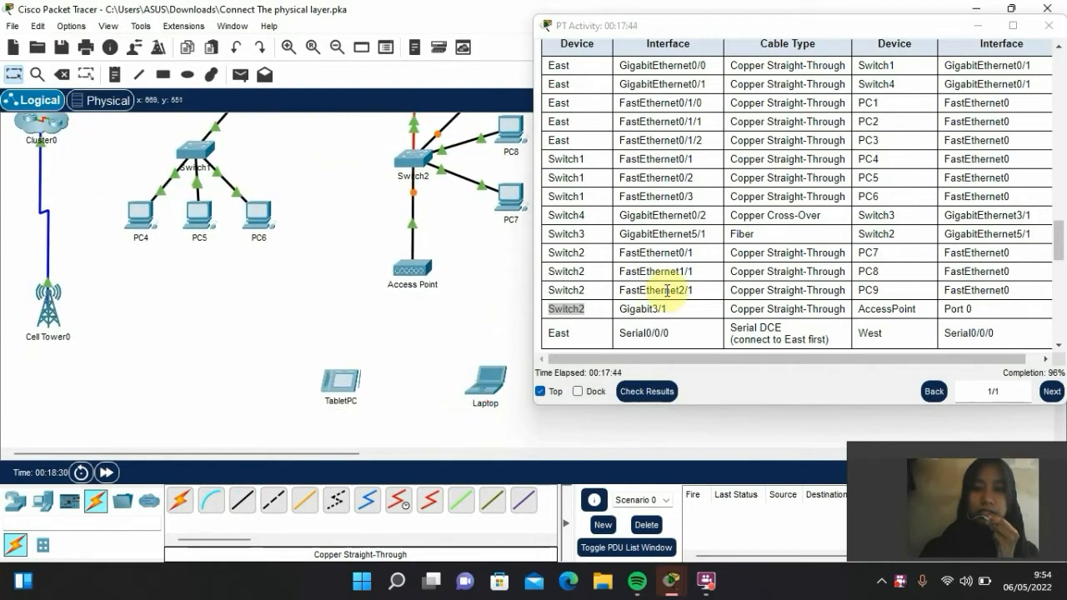
{"action": "scroll", "coordinate": [673, 289], "scroll_direction": "down", "scroll_amount": 3}
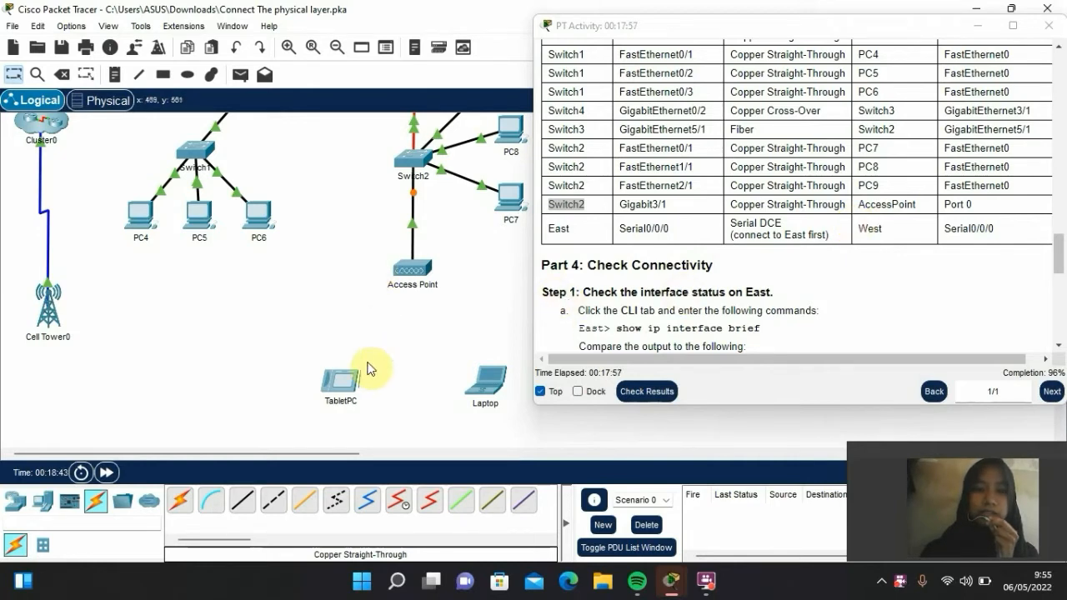
{"action": "left_click", "coordinate": [400, 501]}
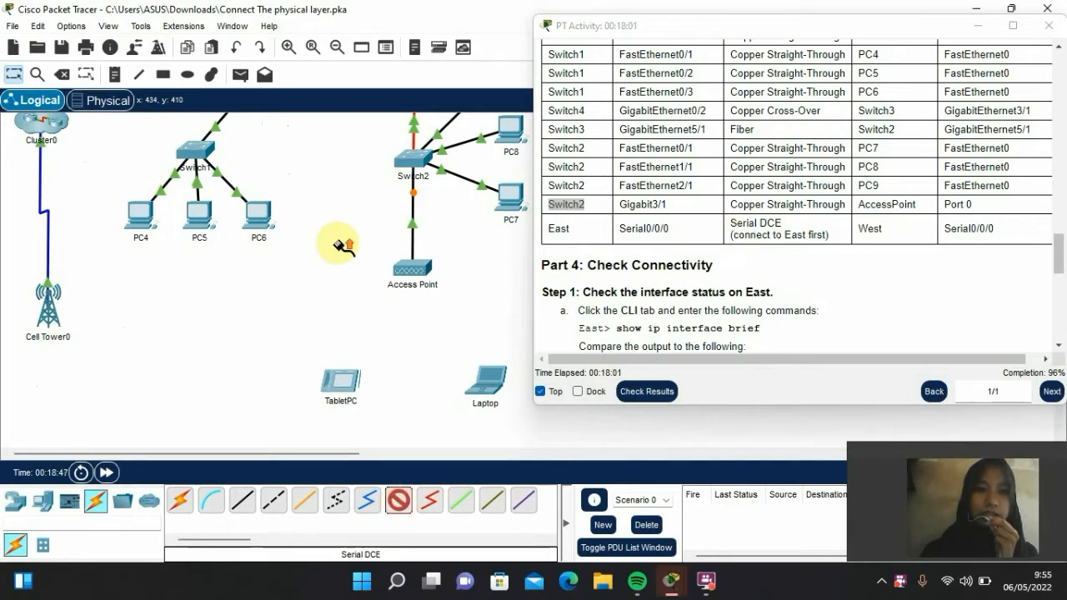
{"action": "scroll", "coordinate": [345, 243], "scroll_direction": "up", "scroll_amount": 4}
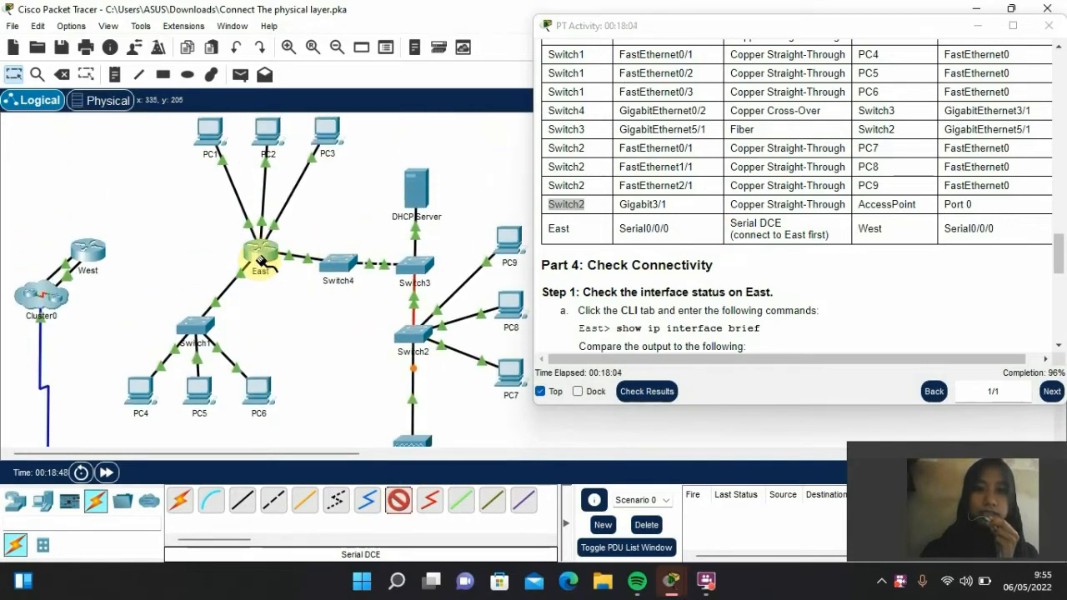
{"action": "left_click", "coordinate": [261, 260]}
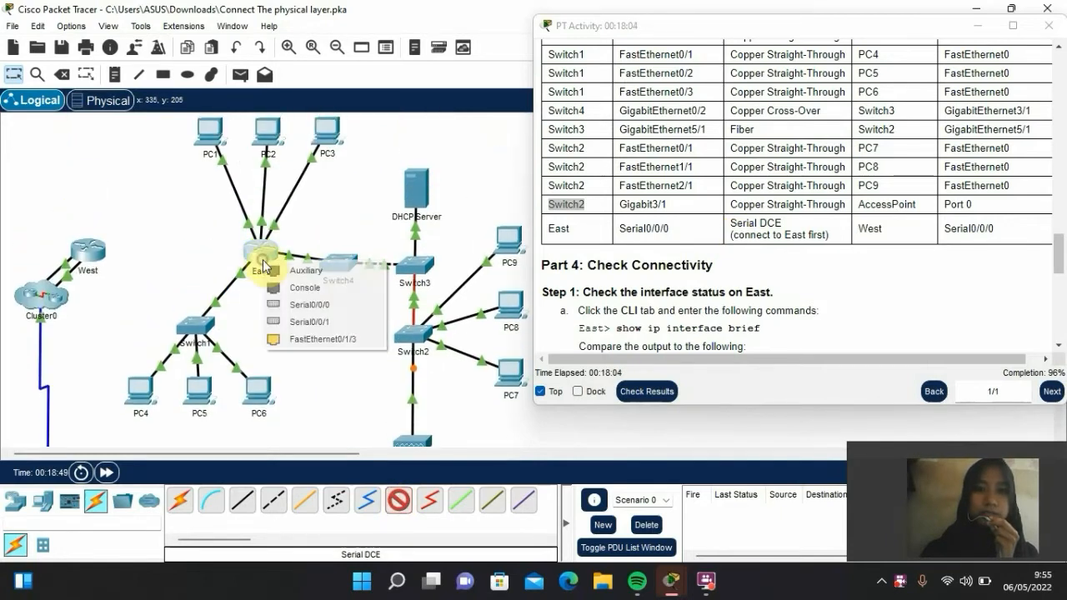
{"action": "left_click", "coordinate": [294, 305]}
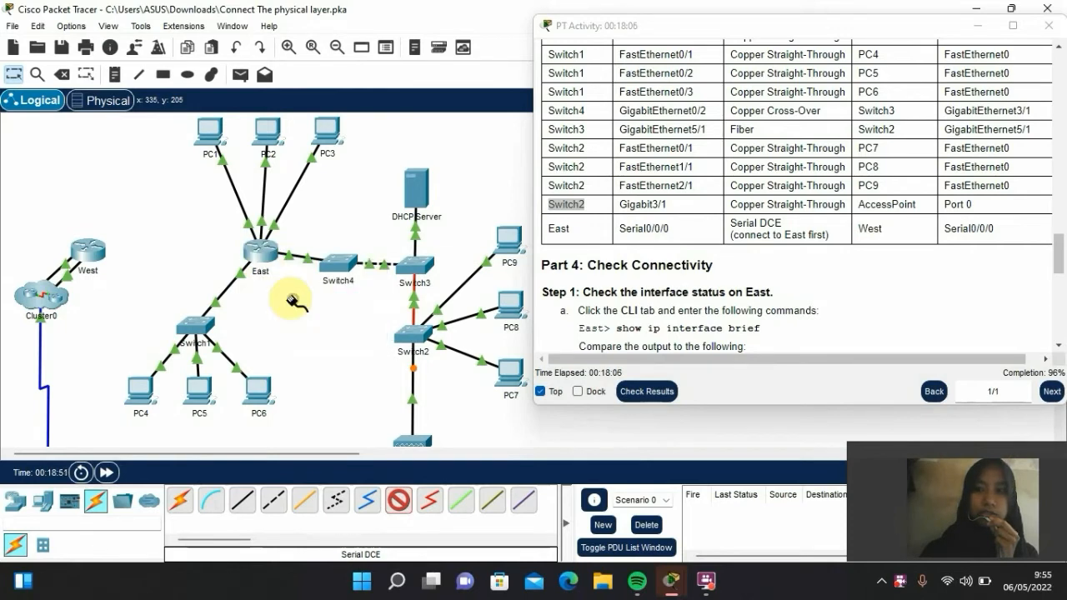
{"action": "left_click", "coordinate": [93, 255]}
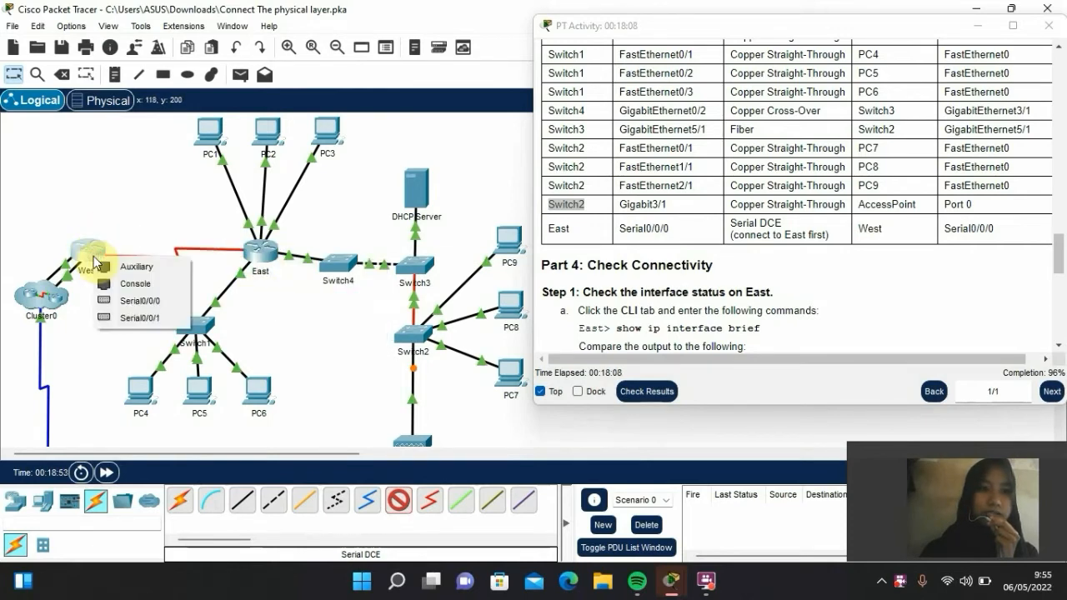
{"action": "left_click", "coordinate": [132, 305]}
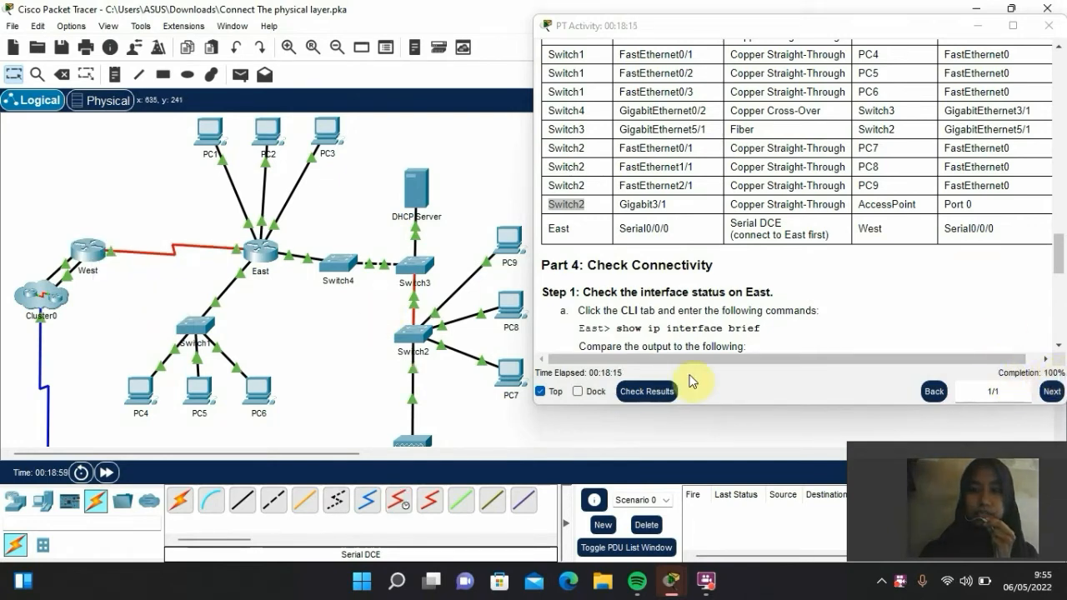
Check the activity results, review all the assessment items for the cabled links, and close the results view
{"action": "left_click", "coordinate": [661, 392]}
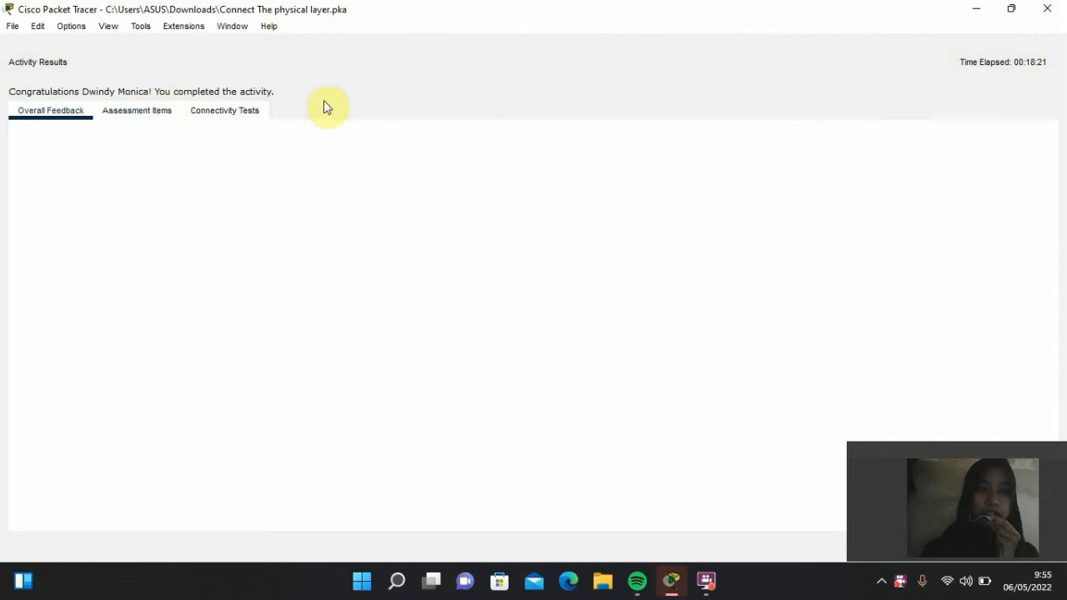
{"action": "left_click", "coordinate": [136, 111]}
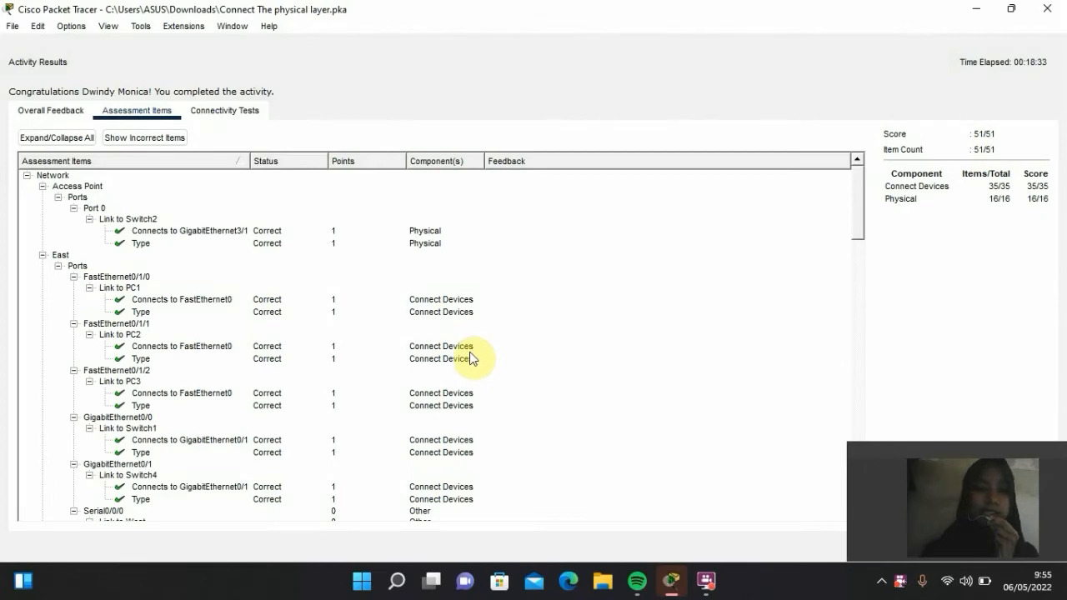
{"action": "scroll", "coordinate": [471, 359], "scroll_direction": "down", "scroll_amount": 15}
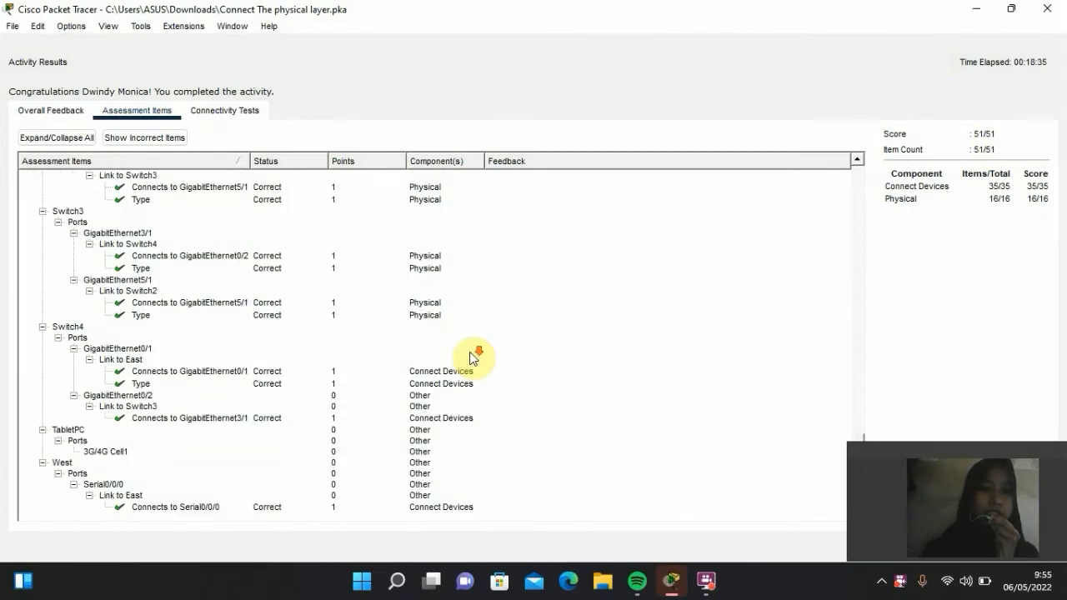
{"action": "scroll", "coordinate": [471, 359], "scroll_direction": "up", "scroll_amount": 15}
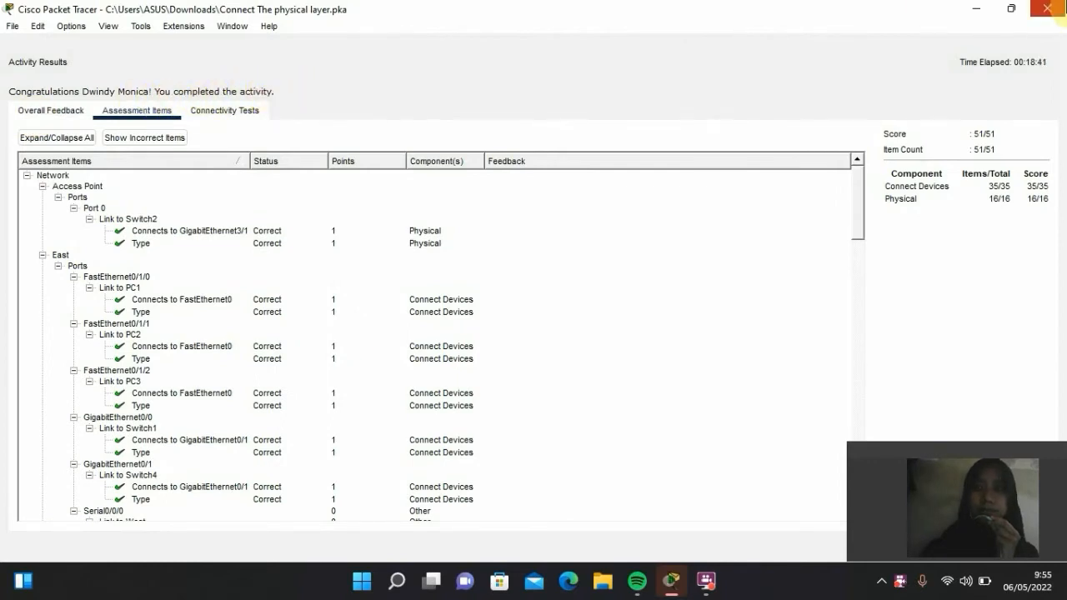
{"action": "left_click", "coordinate": [1047, 8]}
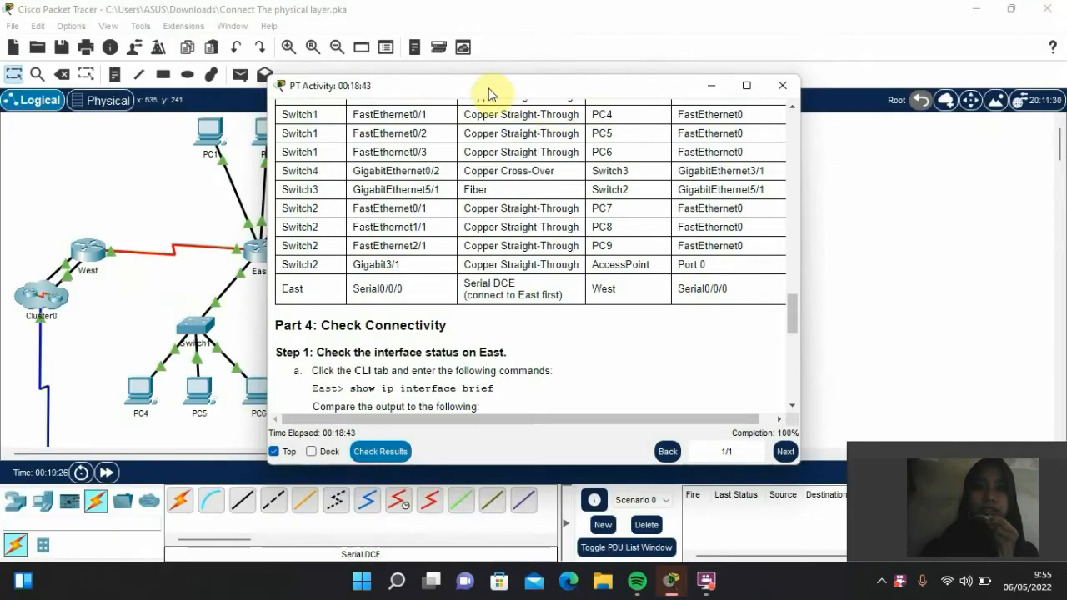
Open the East router's command line beside the Part 4 Step 1 instructions, keeping both windows readable
{"action": "left_click_drag", "start_coordinate": [488, 88], "coordinate": [759, 51]}
{"action": "scroll", "coordinate": [722, 219], "scroll_direction": "down", "scroll_amount": 5}
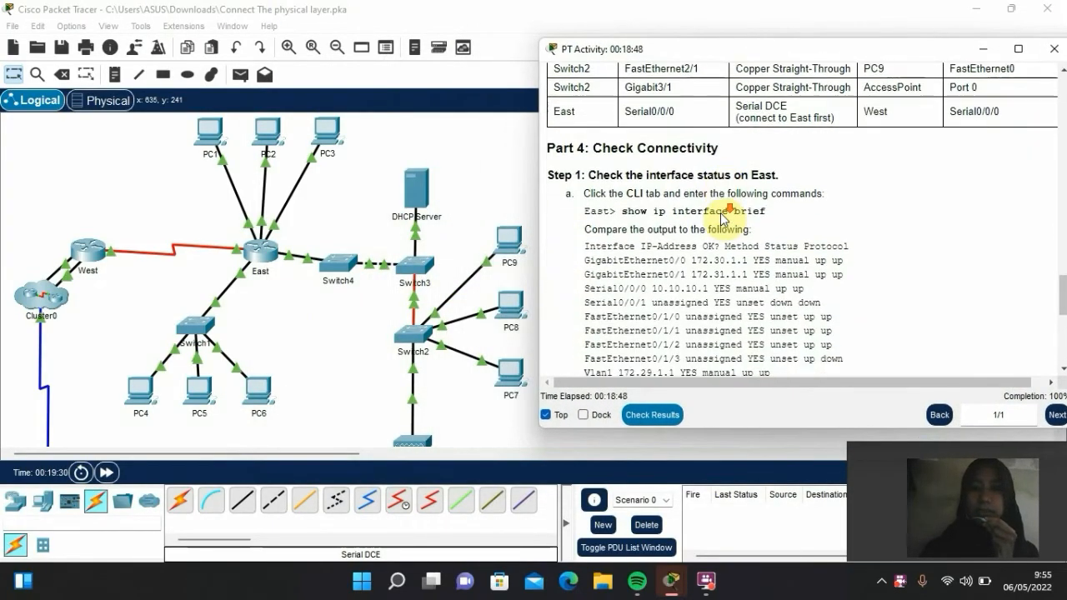
{"action": "scroll", "coordinate": [671, 154], "scroll_direction": "down", "scroll_amount": 2}
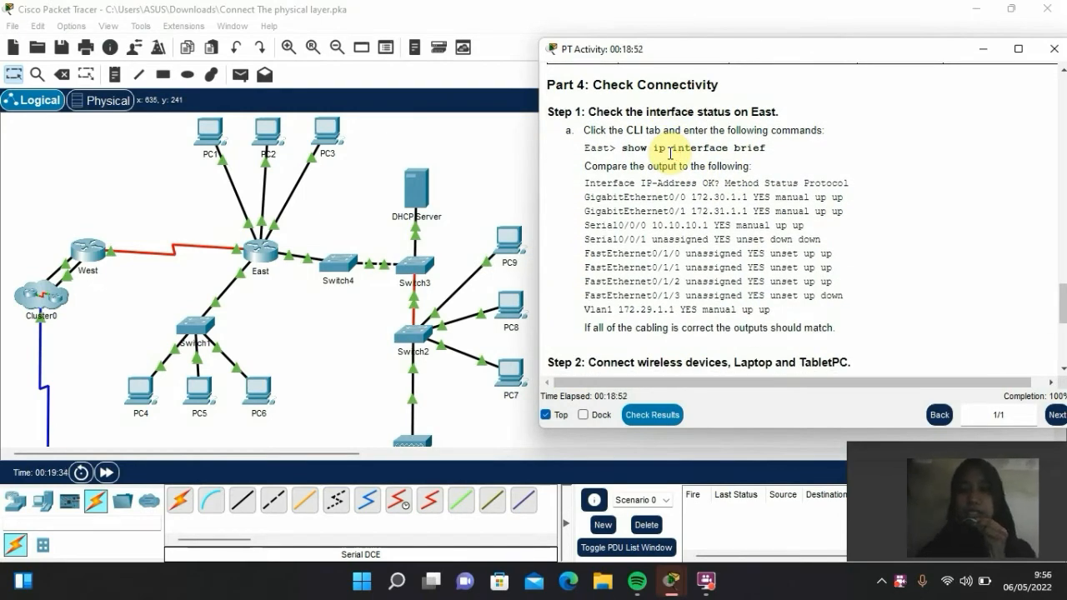
{"action": "scroll", "coordinate": [670, 154], "scroll_direction": "down", "scroll_amount": 1}
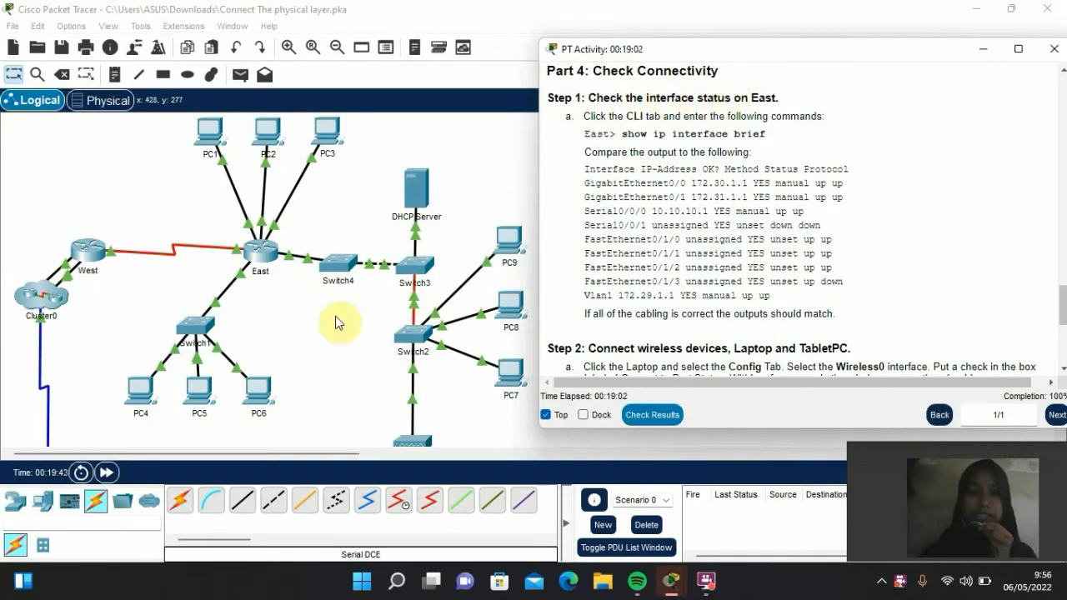
{"action": "left_click", "coordinate": [267, 263]}
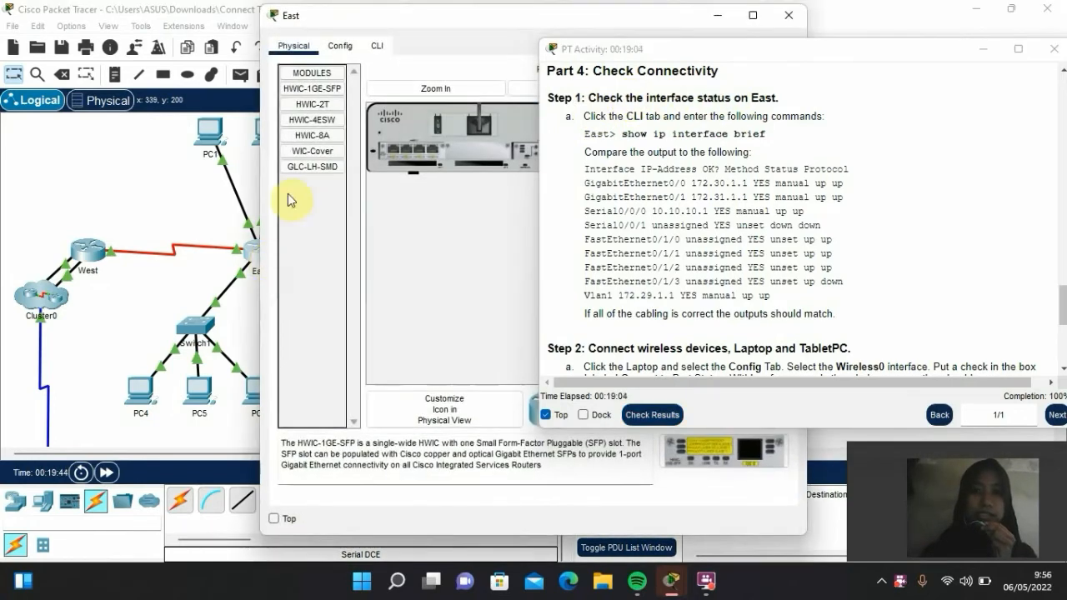
{"action": "left_click_drag", "start_coordinate": [456, 25], "coordinate": [265, 21]}
{"action": "left_click_drag", "start_coordinate": [538, 125], "coordinate": [602, 127]}
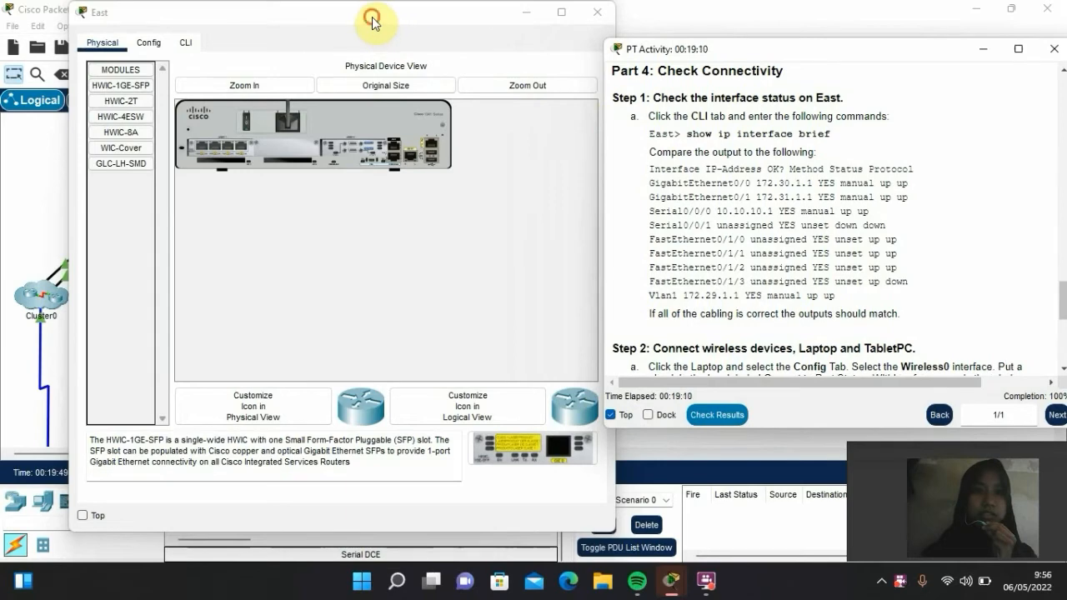
{"action": "left_click_drag", "start_coordinate": [373, 18], "coordinate": [329, 30]}
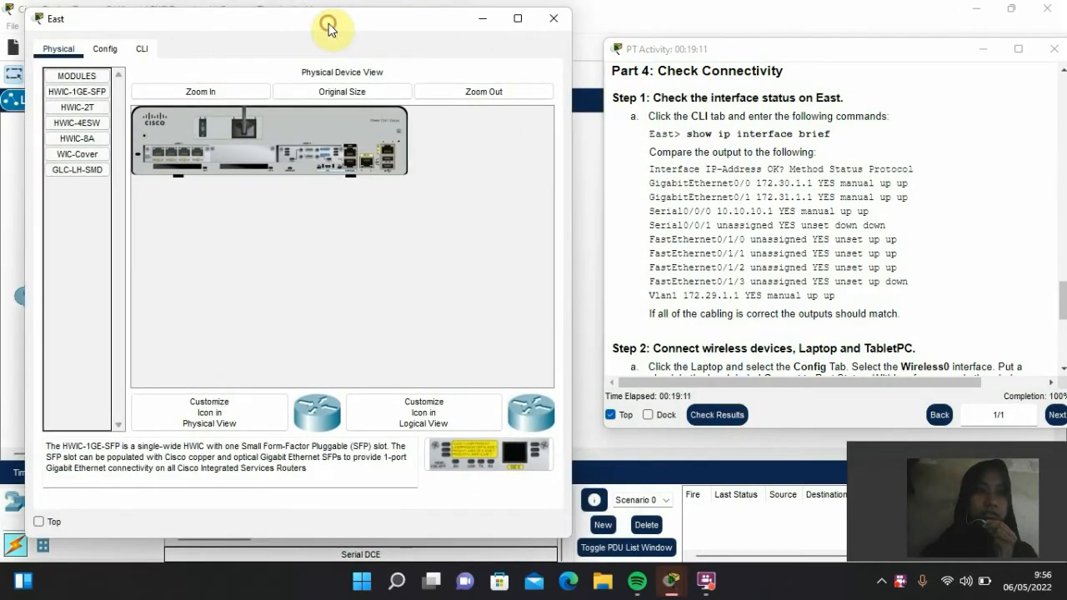
{"action": "left_click", "coordinate": [143, 50]}
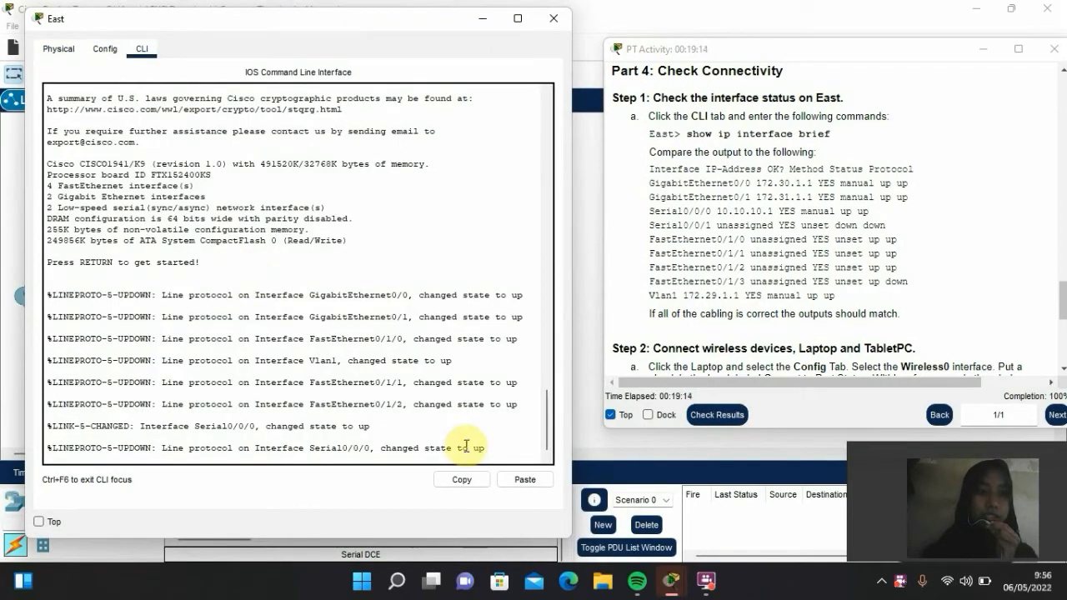
Run "show ip interface brief" at the East router's user prompt
{"action": "key", "text": "Return"}
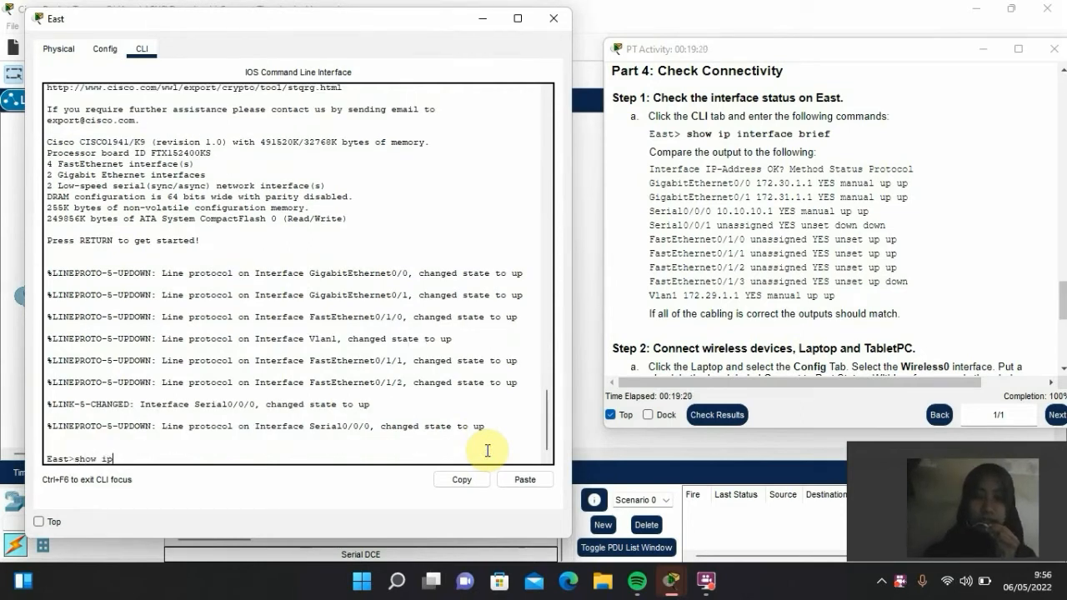
{"action": "type", "text": "show ip interfac"}
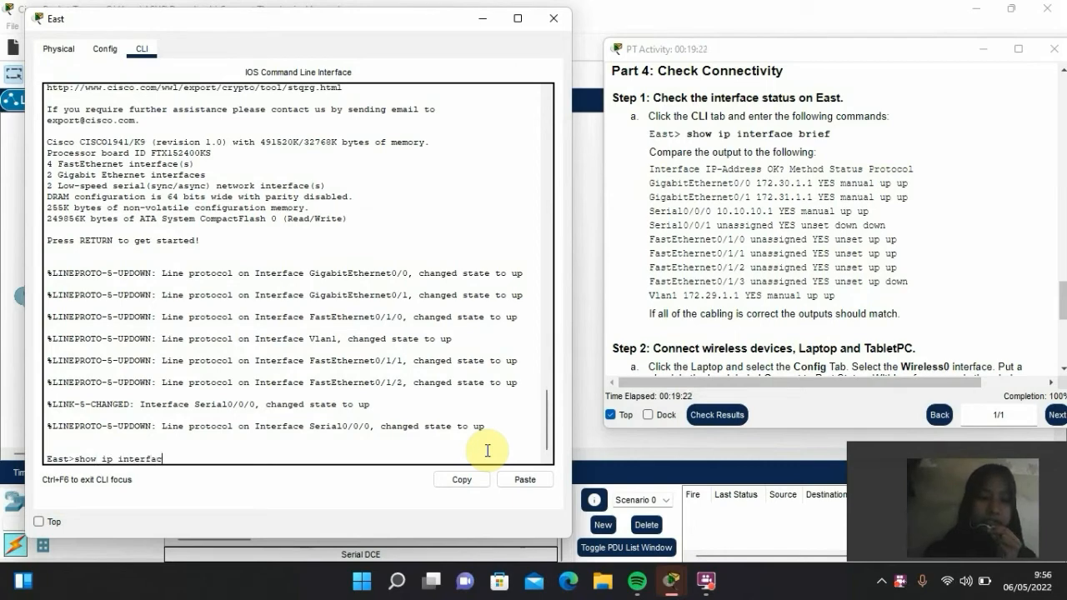
{"action": "type", "text": "e brie"}
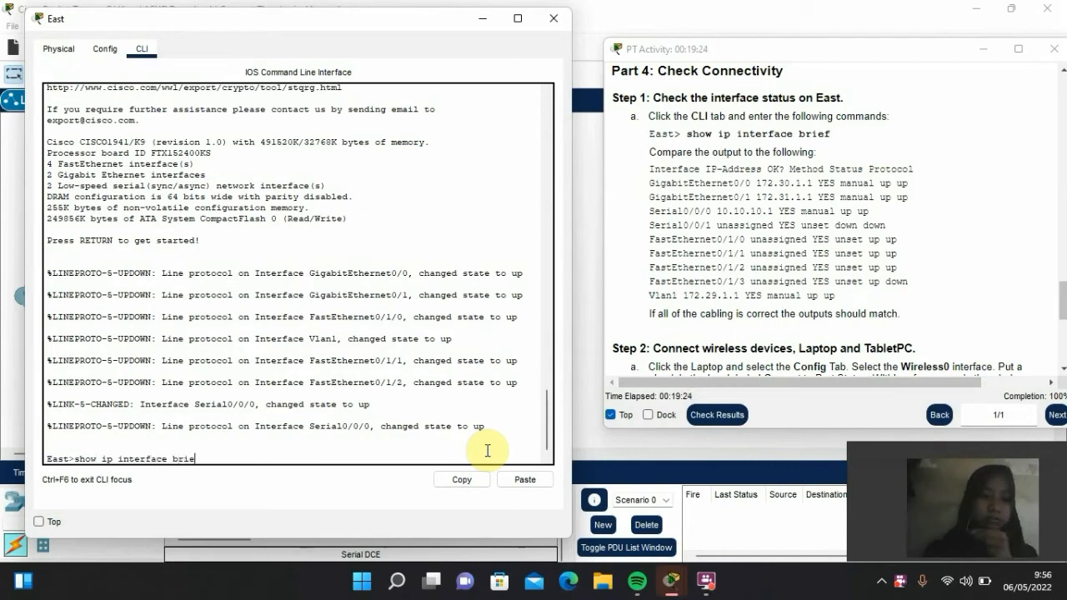
{"action": "type", "text": "f"}
{"action": "key", "text": "Return"}
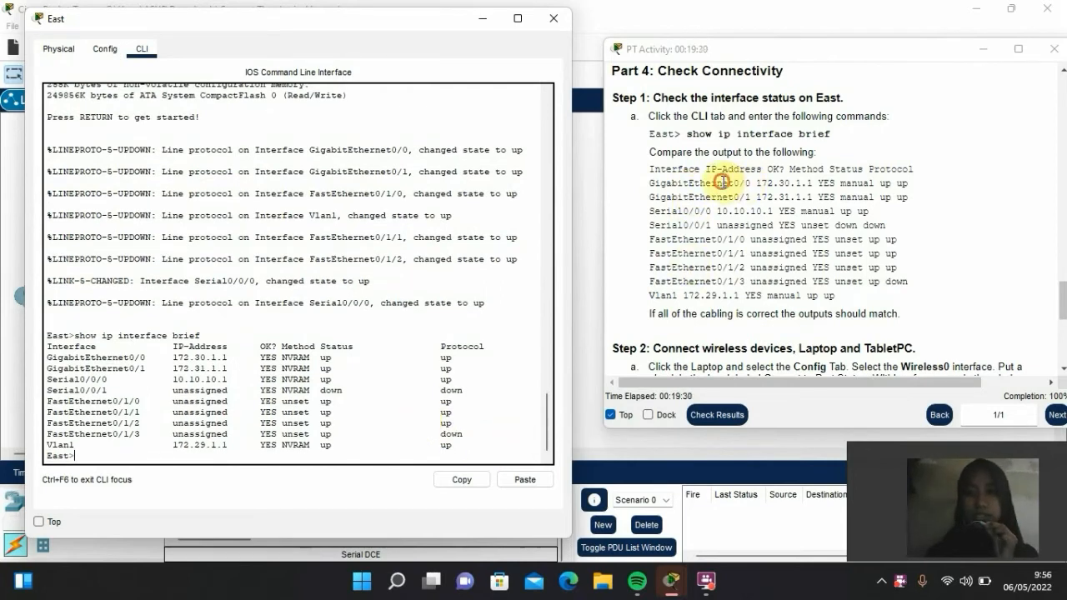
Compare East's interface output line by line with the expected listing in Part 4 Step 1, from GigabitEthernet0/0 through FastEthernet0/1/3
{"action": "left_click_drag", "start_coordinate": [722, 181], "coordinate": [804, 281]}
{"action": "left_click_drag", "start_coordinate": [265, 356], "coordinate": [303, 403]}
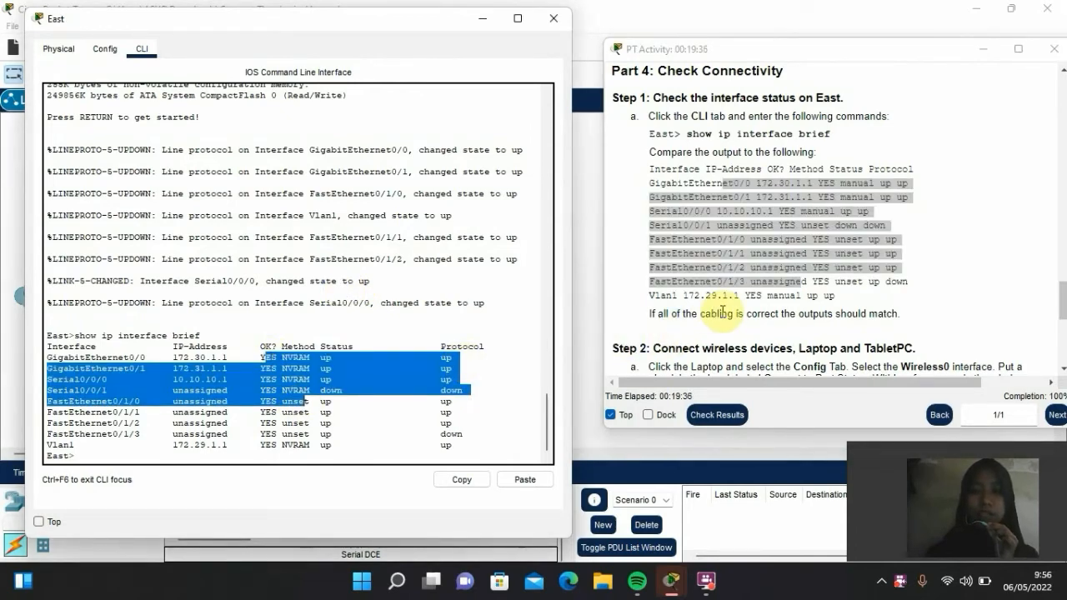
{"action": "left_click", "coordinate": [294, 367]}
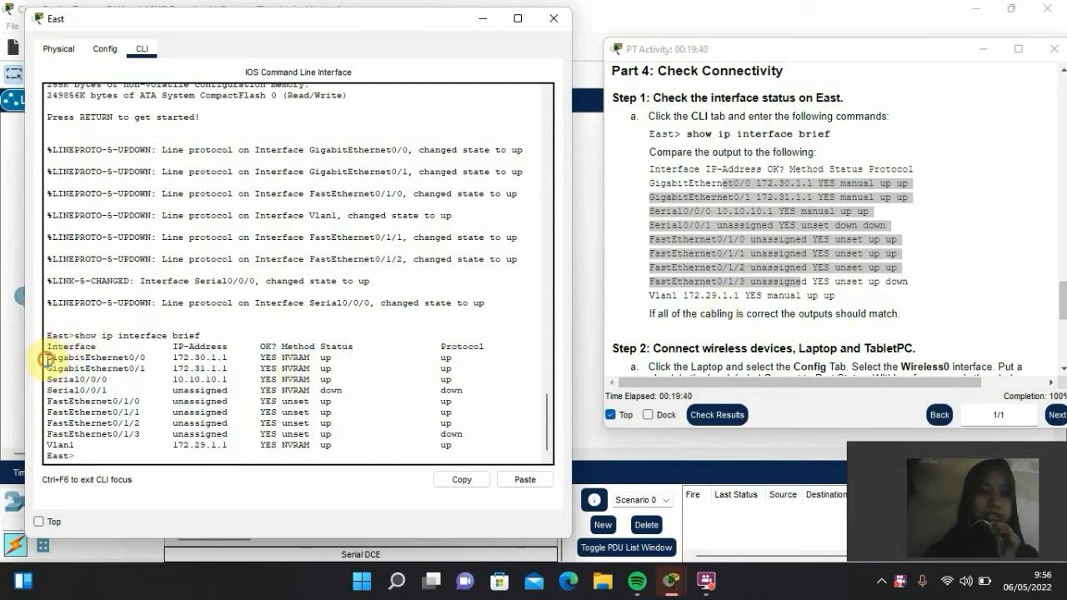
{"action": "left_click_drag", "start_coordinate": [46, 358], "coordinate": [160, 360]}
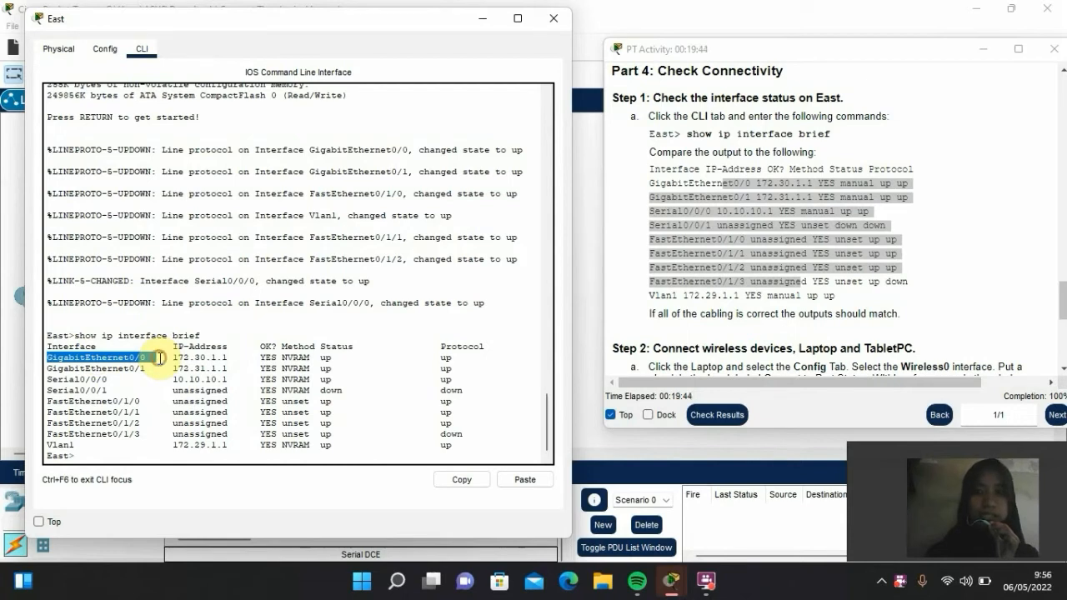
{"action": "left_click_drag", "start_coordinate": [85, 379], "coordinate": [155, 378]}
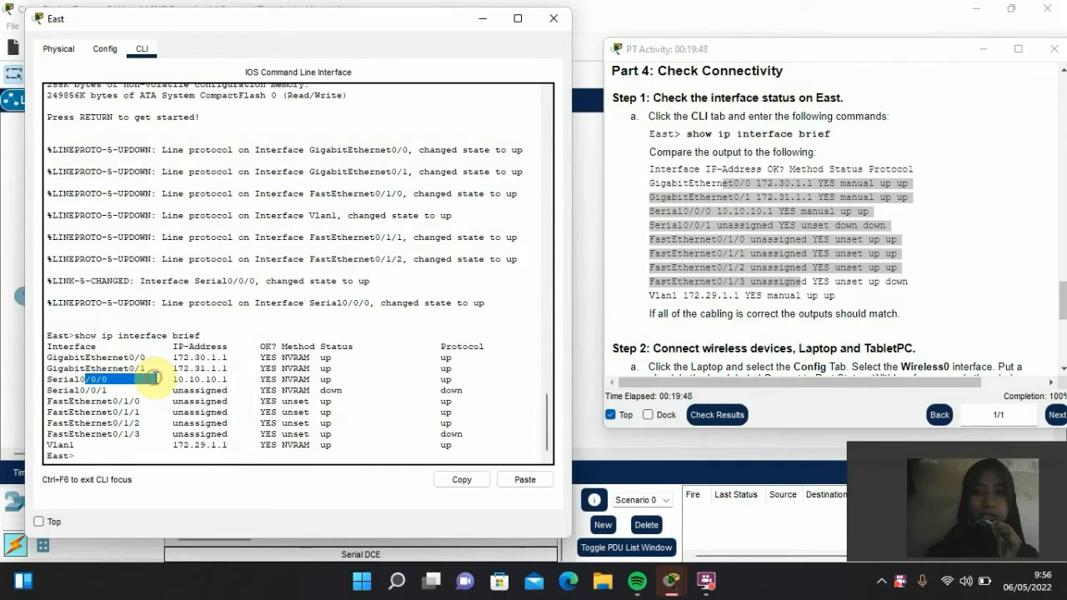
{"action": "left_click", "coordinate": [68, 385]}
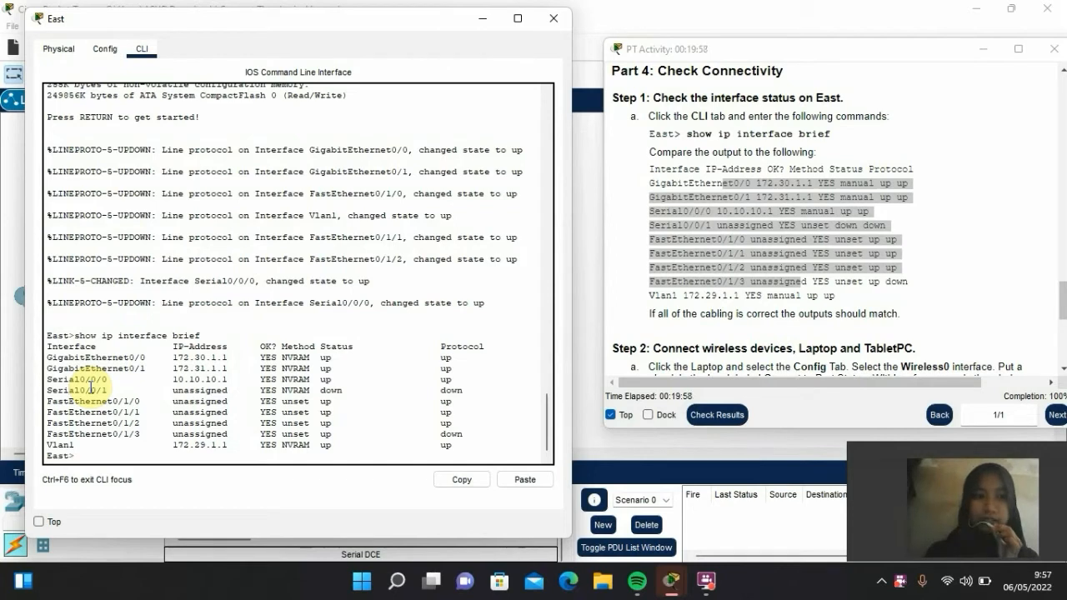
{"action": "left_click_drag", "start_coordinate": [58, 401], "coordinate": [142, 402]}
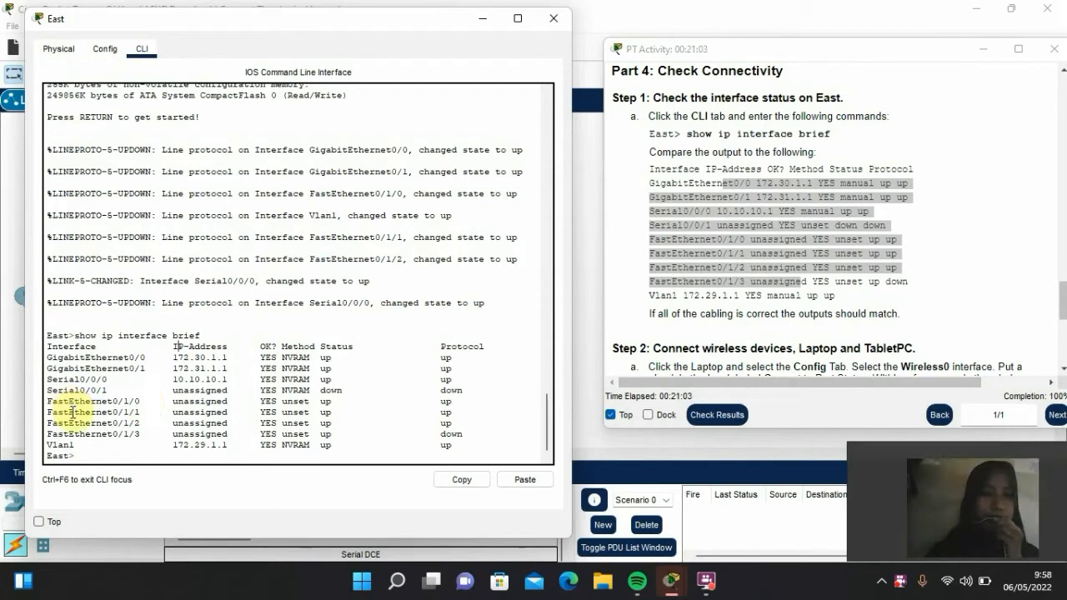
{"action": "left_click_drag", "start_coordinate": [70, 412], "coordinate": [148, 413]}
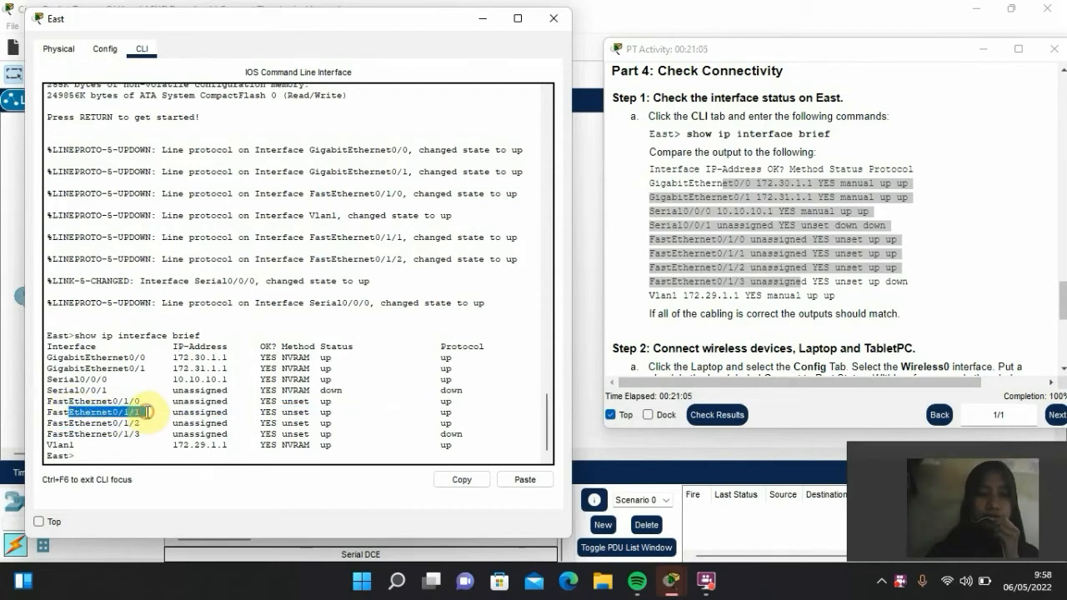
{"action": "left_click_drag", "start_coordinate": [48, 424], "coordinate": [148, 423]}
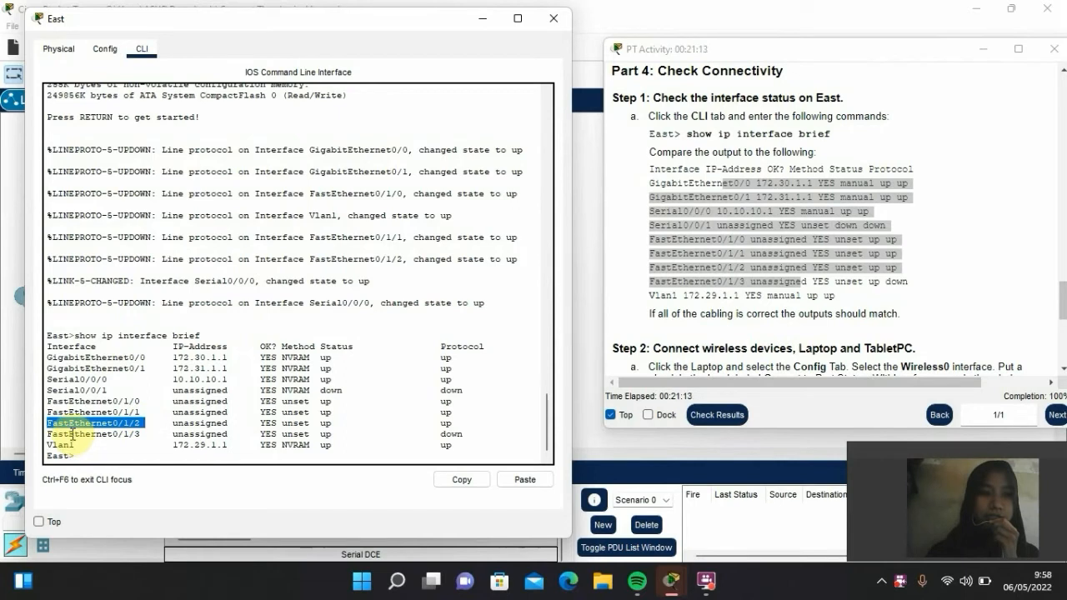
{"action": "left_click_drag", "start_coordinate": [84, 435], "coordinate": [135, 434]}
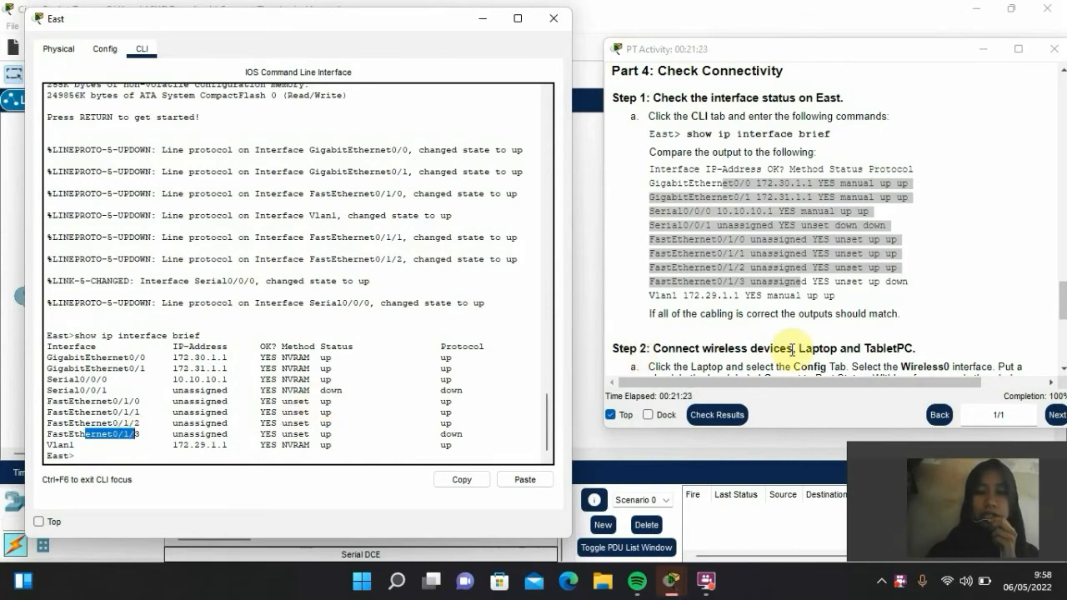
Close the East router's window and read the Step 2 instructions for connecting the Laptop and TabletPC wirelessly
{"action": "scroll", "coordinate": [751, 296], "scroll_direction": "down", "scroll_amount": 1}
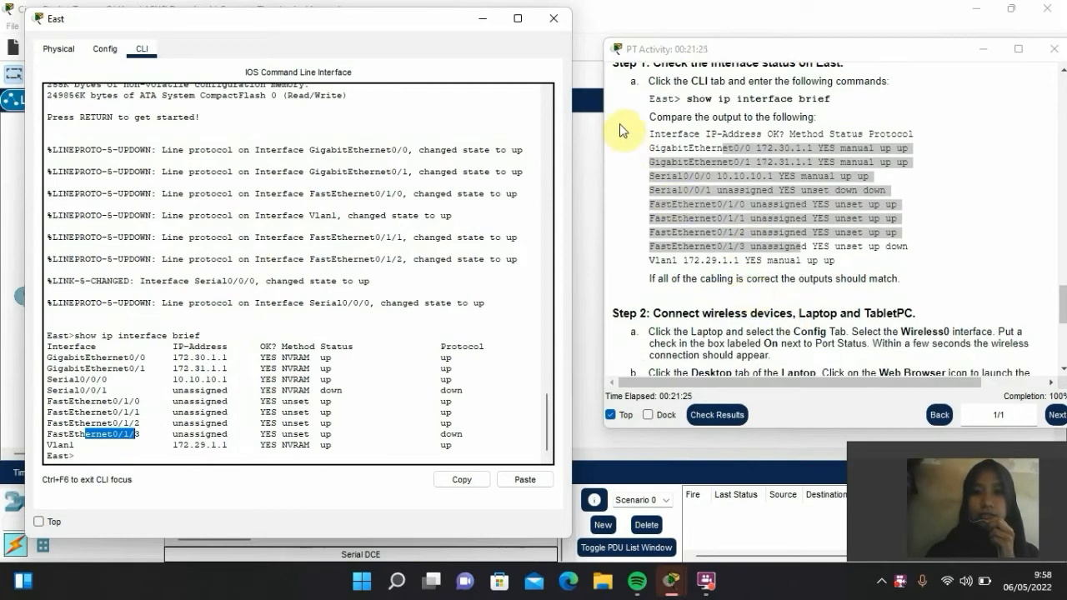
{"action": "left_click", "coordinate": [554, 25]}
{"action": "scroll", "coordinate": [759, 254], "scroll_direction": "down", "scroll_amount": 4}
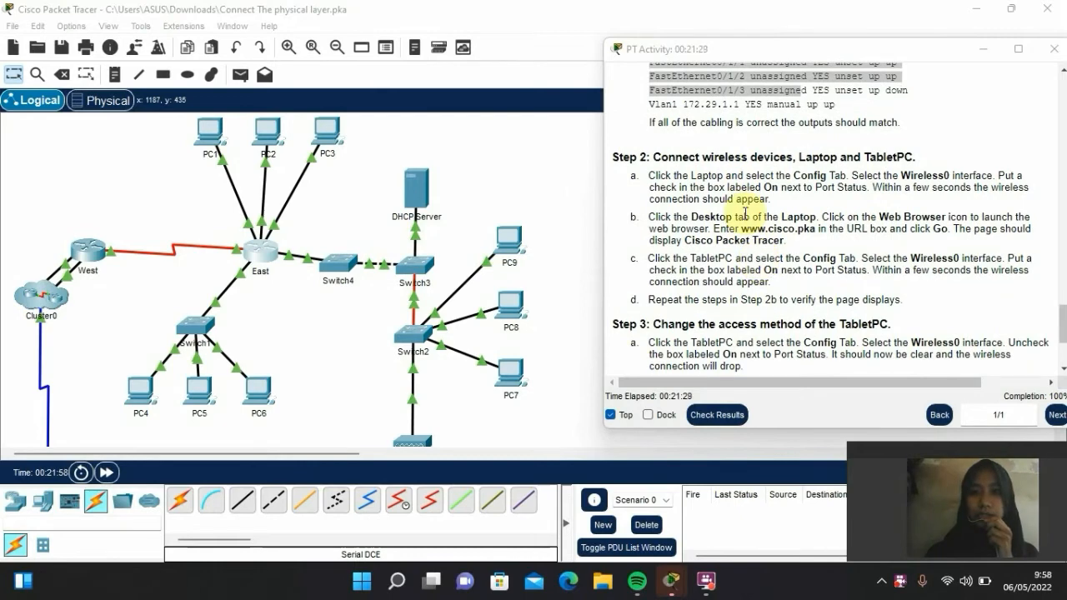
Turn on the port status of the Laptop's Wireless0 interface, following Step 2a
{"action": "scroll", "coordinate": [750, 210], "scroll_direction": "down", "scroll_amount": 2}
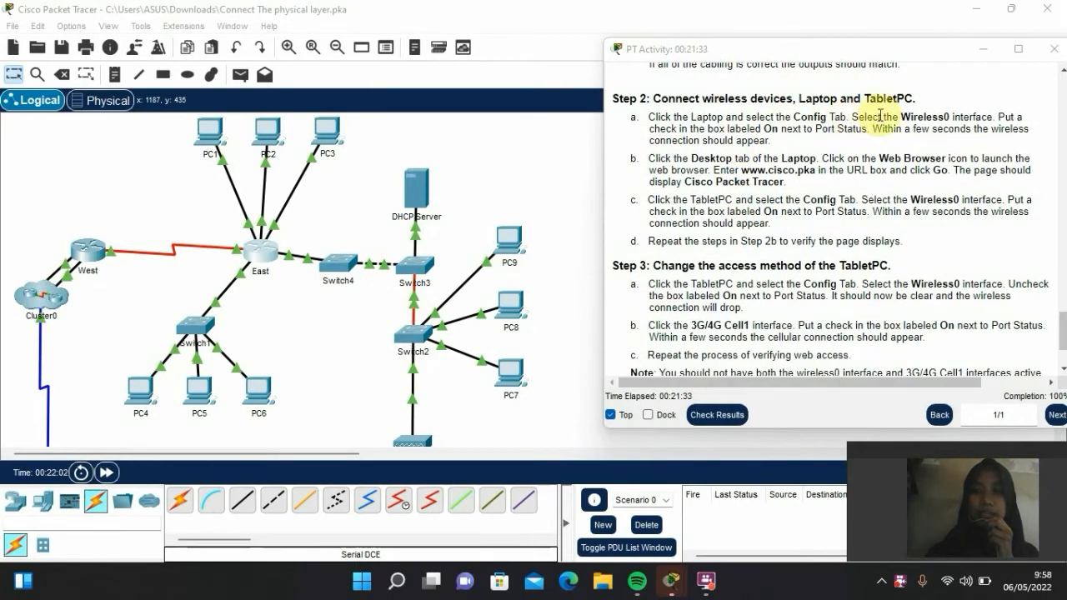
{"action": "scroll", "coordinate": [546, 263], "scroll_direction": "down", "scroll_amount": 3}
{"action": "scroll", "coordinate": [550, 259], "scroll_direction": "down", "scroll_amount": 5}
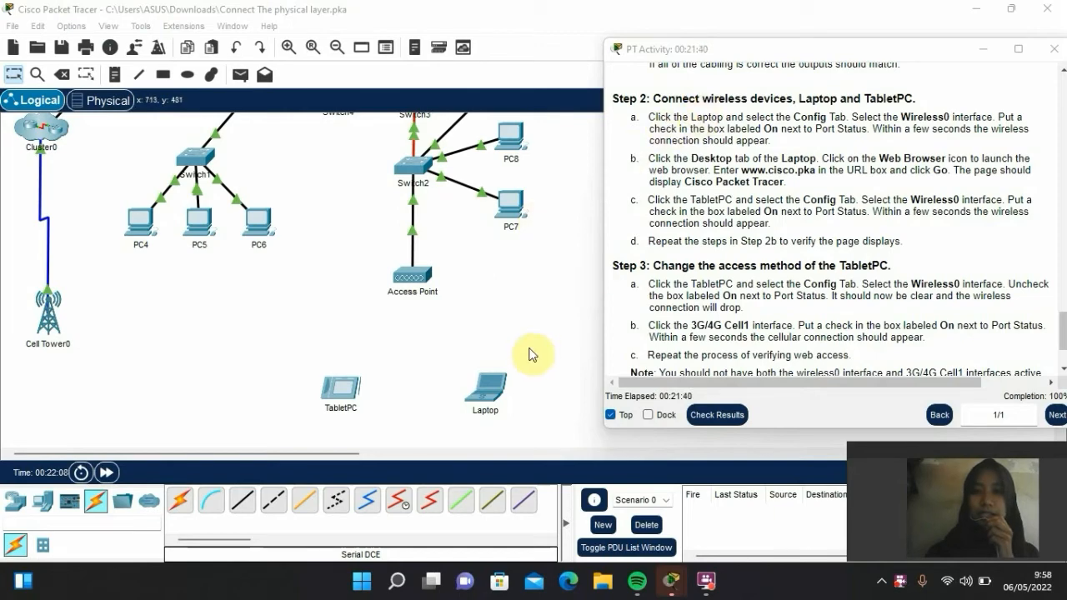
{"action": "left_click", "coordinate": [489, 391]}
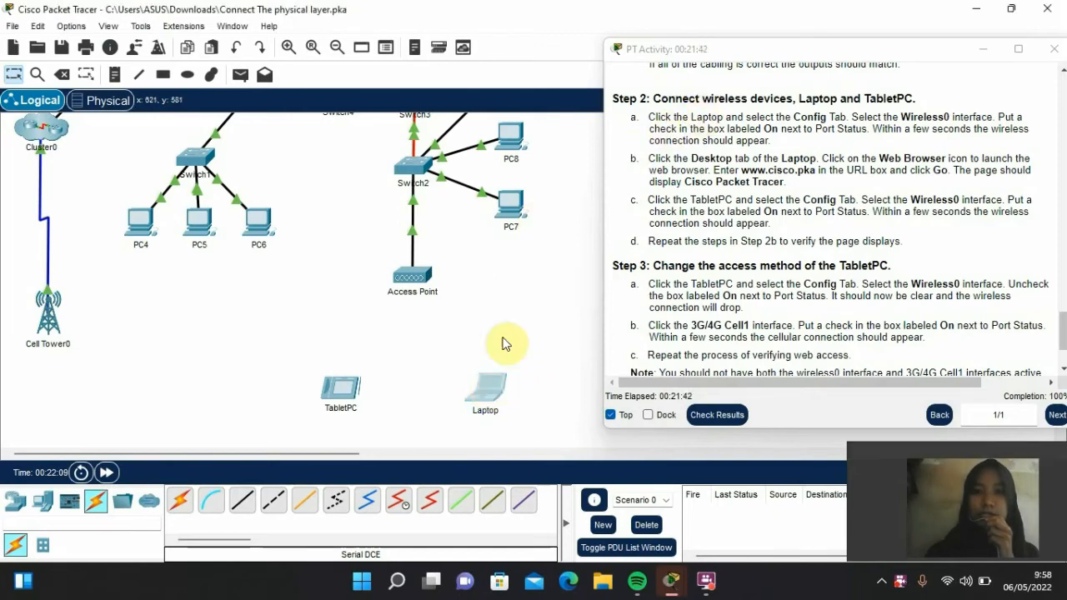
{"action": "left_click_drag", "start_coordinate": [504, 19], "coordinate": [263, 18]}
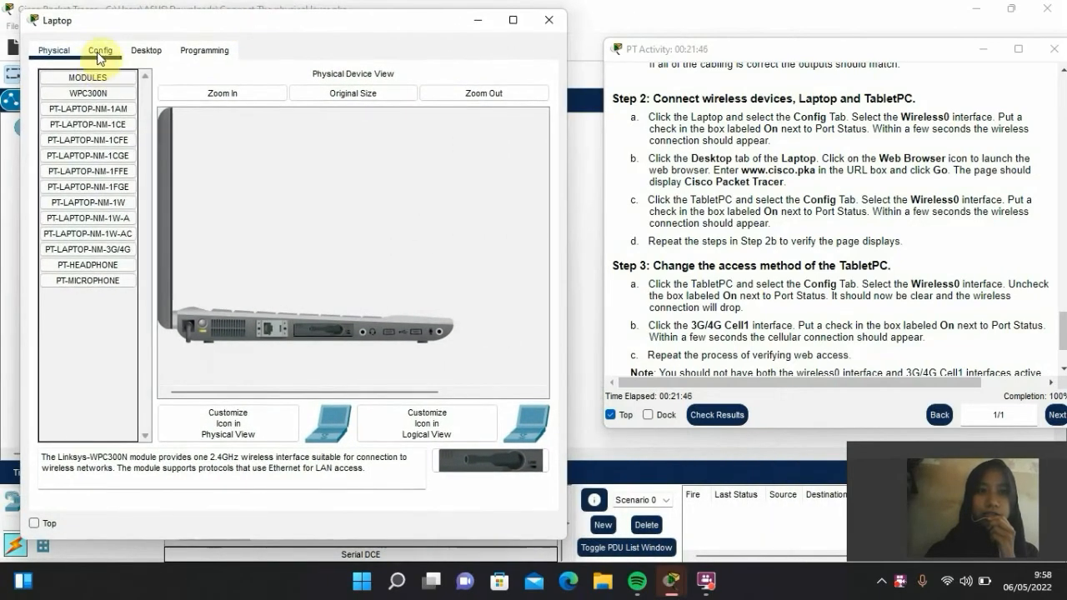
{"action": "left_click", "coordinate": [99, 52]}
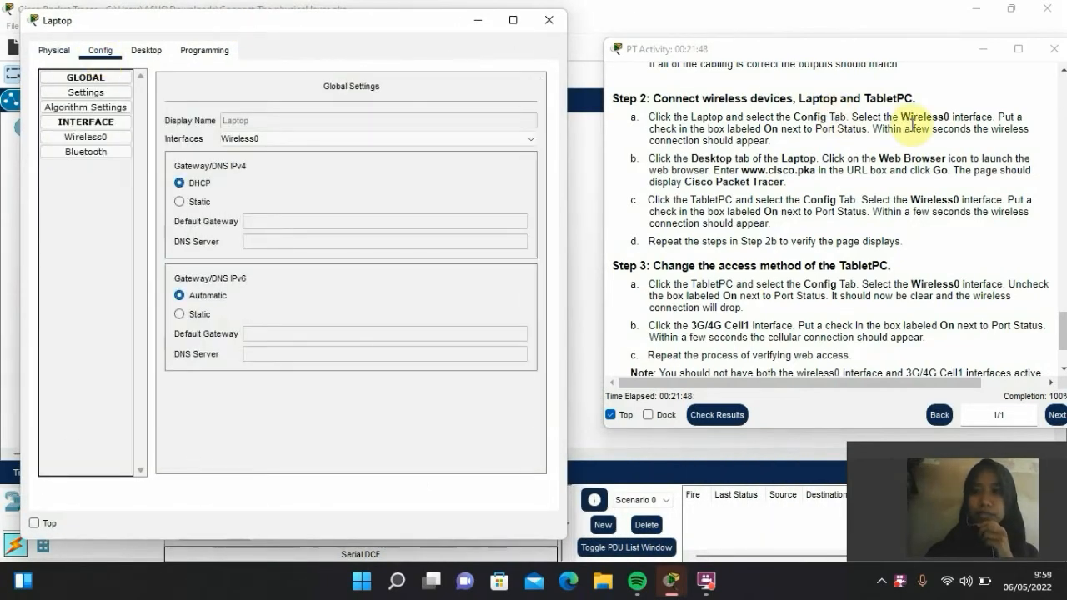
{"action": "left_click", "coordinate": [110, 137]}
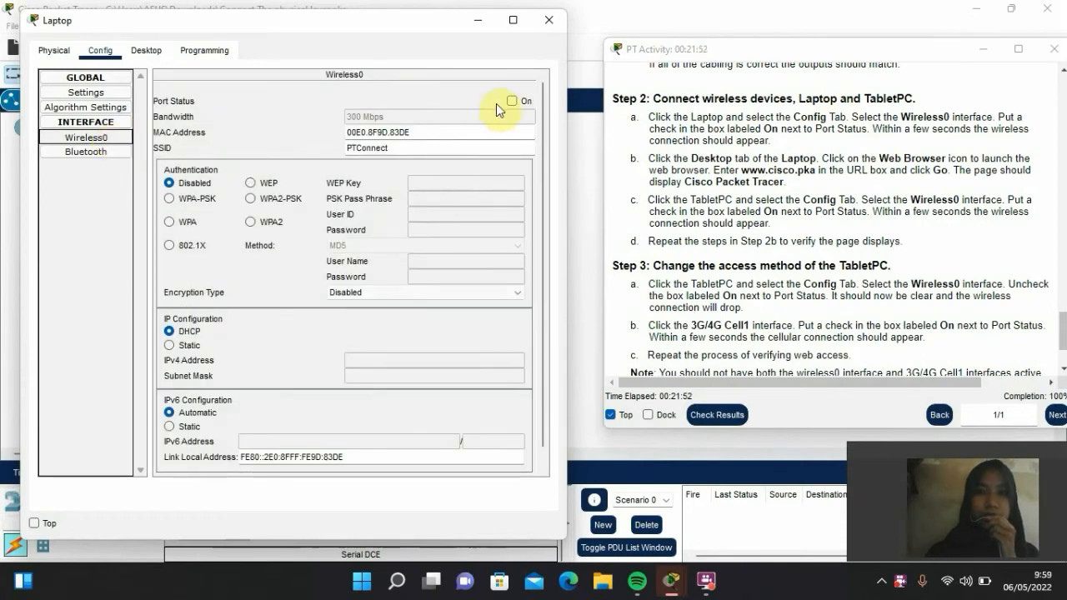
{"action": "left_click", "coordinate": [512, 102]}
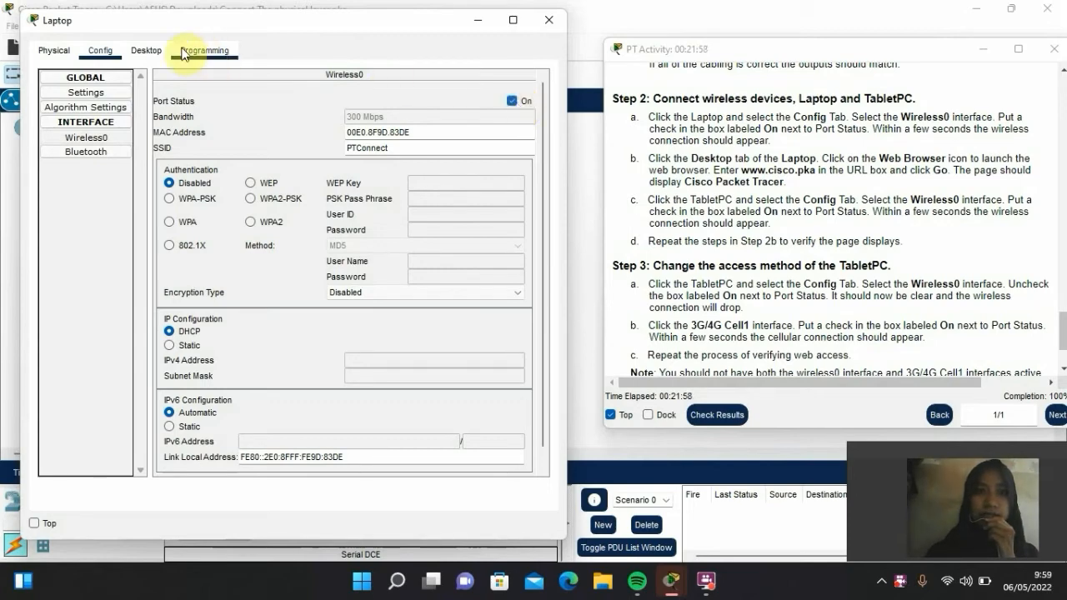
{"action": "left_click", "coordinate": [146, 50]}
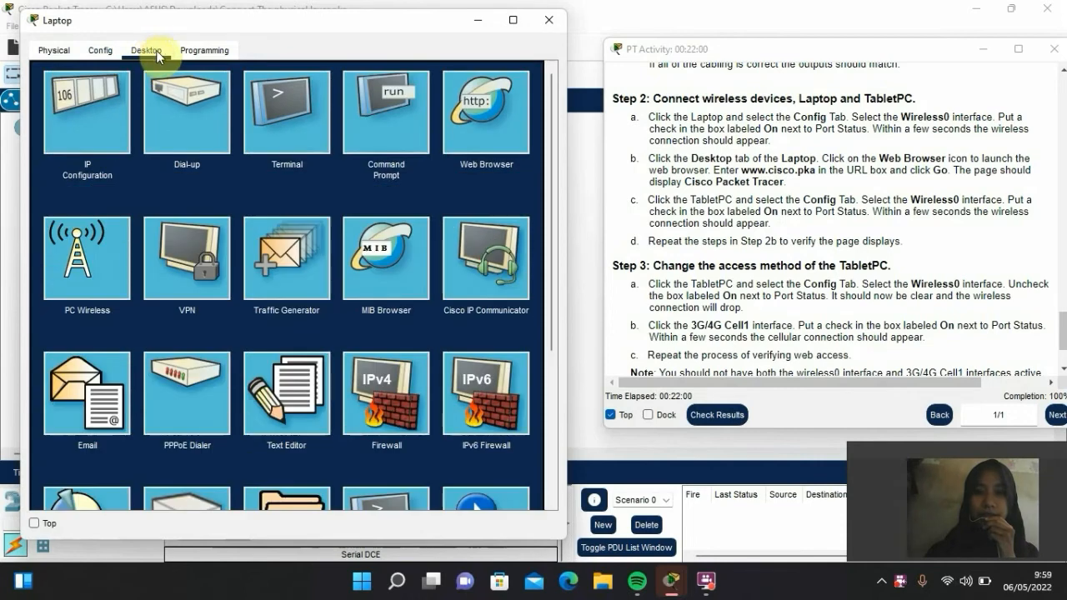
{"action": "left_click", "coordinate": [488, 147]}
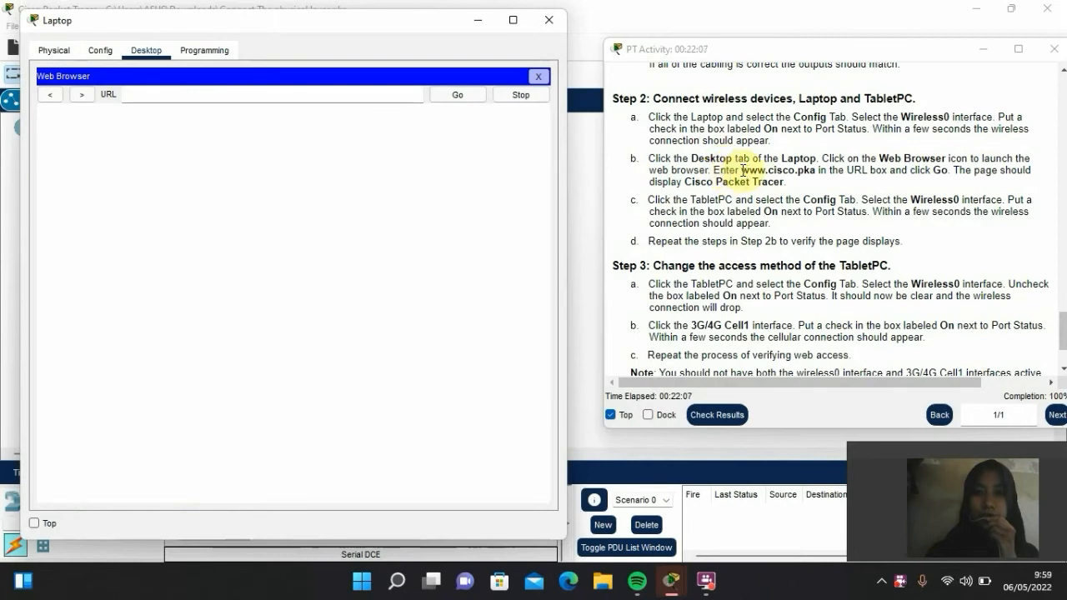
{"action": "left_click_drag", "start_coordinate": [743, 170], "coordinate": [816, 172]}
{"action": "key", "text": "ctrl+c"}
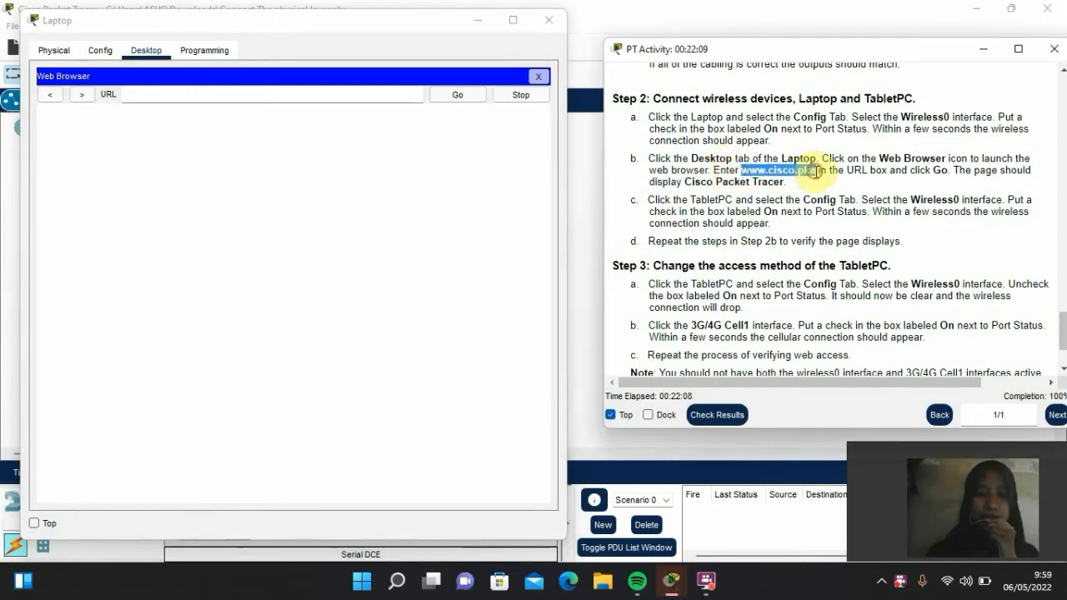
{"action": "left_click", "coordinate": [196, 95]}
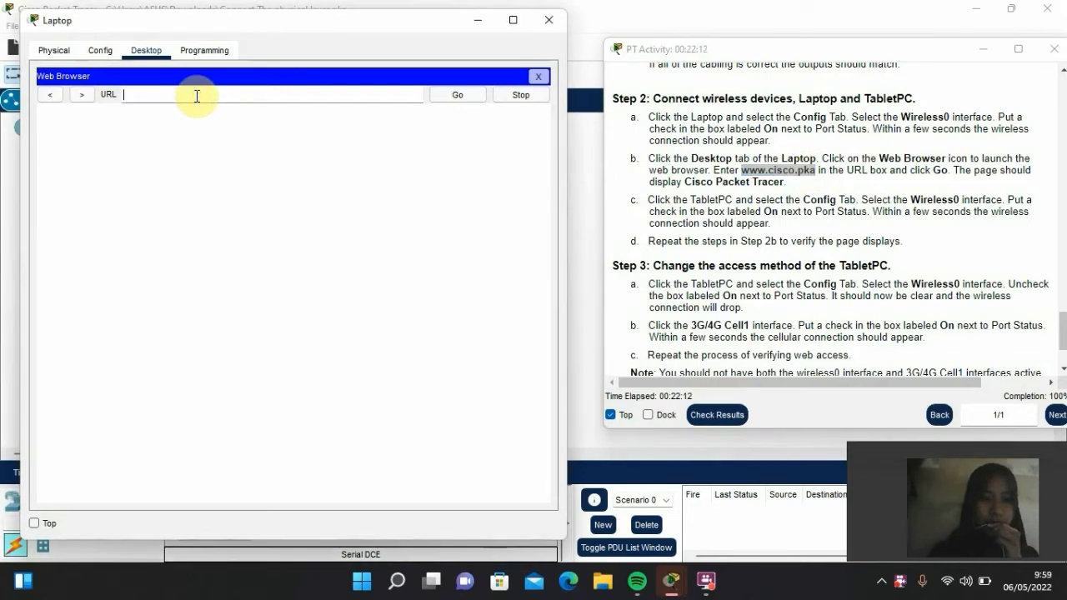
{"action": "left_click", "coordinate": [462, 96]}
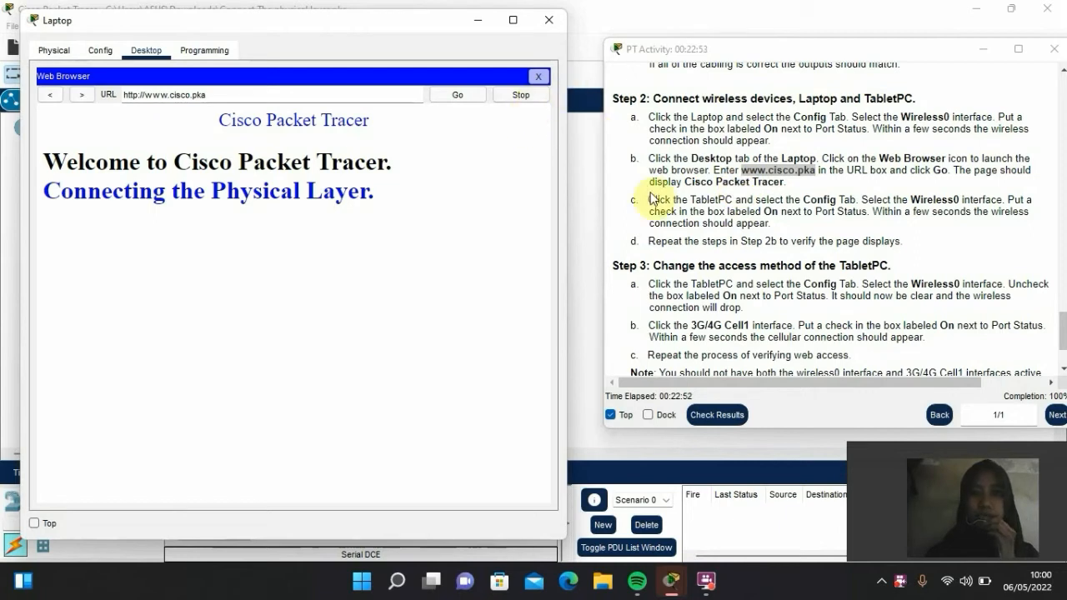
{"action": "left_click", "coordinate": [546, 22]}
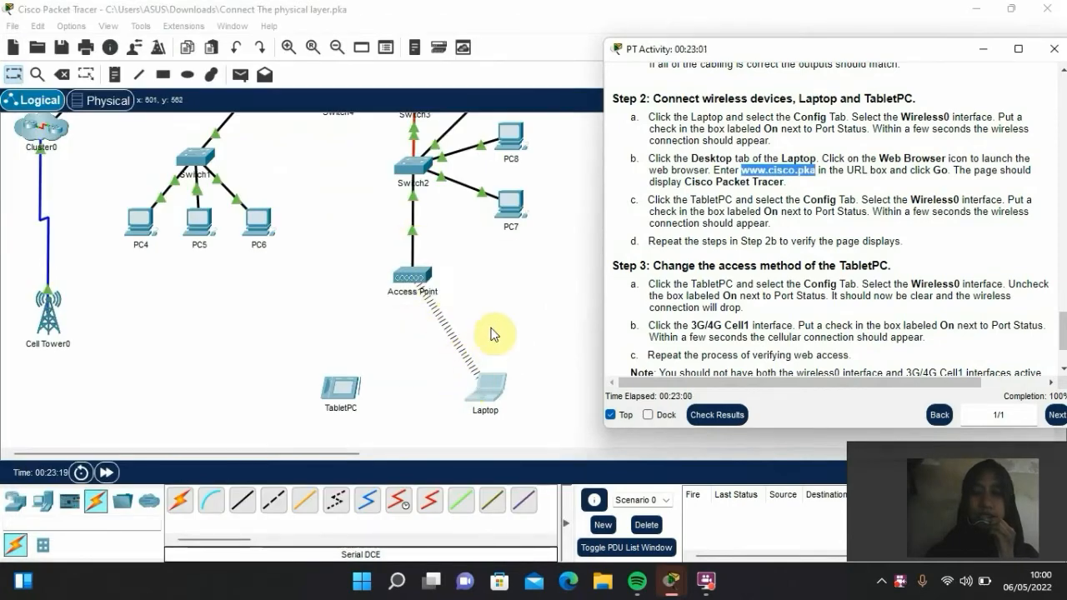
Turn on the port status of the TabletPC's Wireless0 interface
{"action": "left_click", "coordinate": [347, 395]}
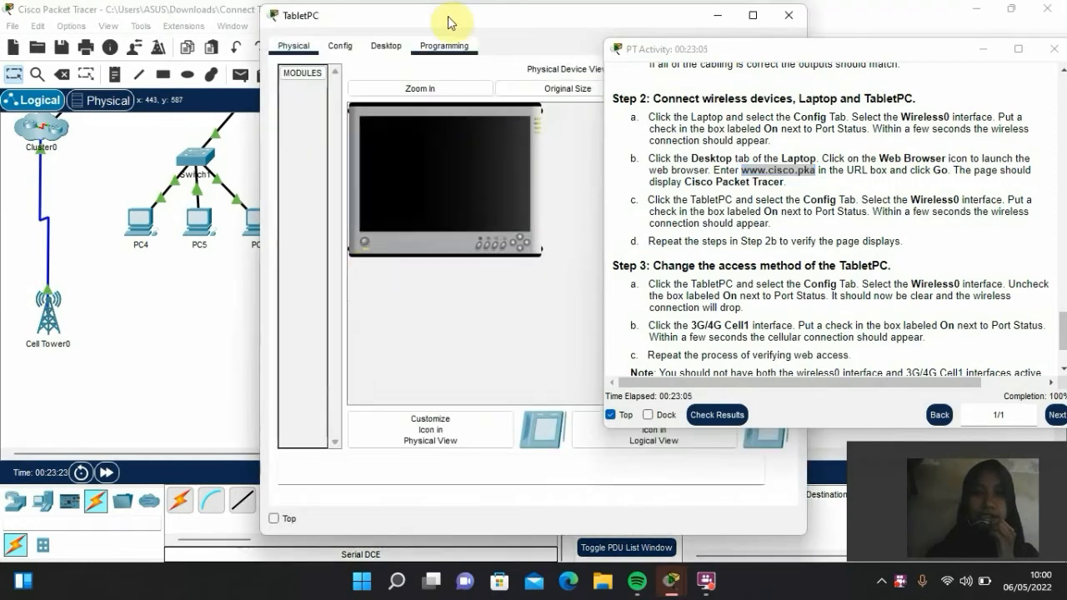
{"action": "left_click_drag", "start_coordinate": [508, 20], "coordinate": [292, 25]}
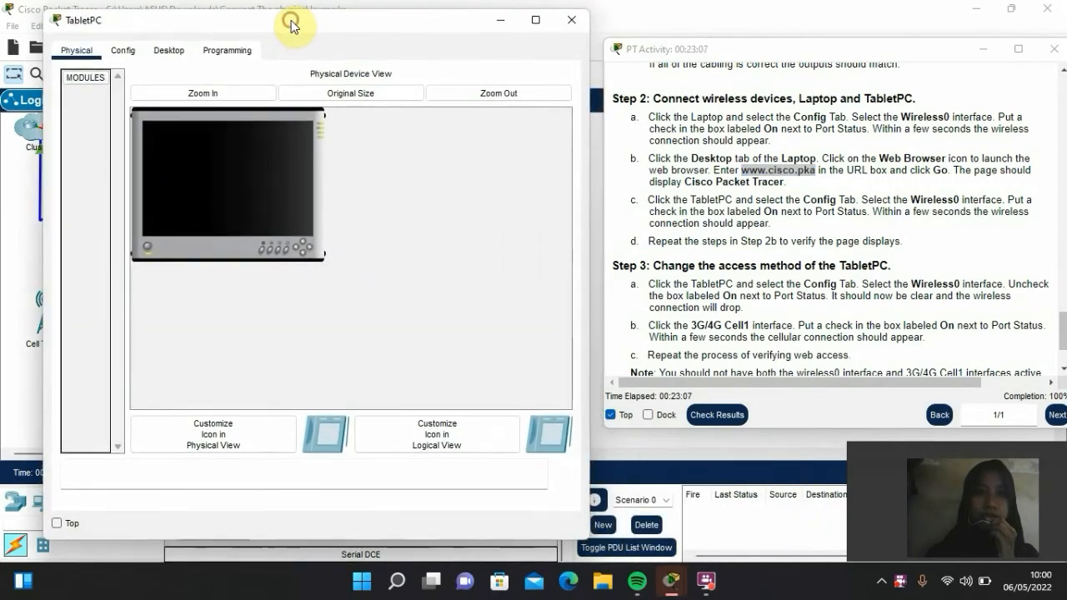
{"action": "left_click", "coordinate": [125, 50]}
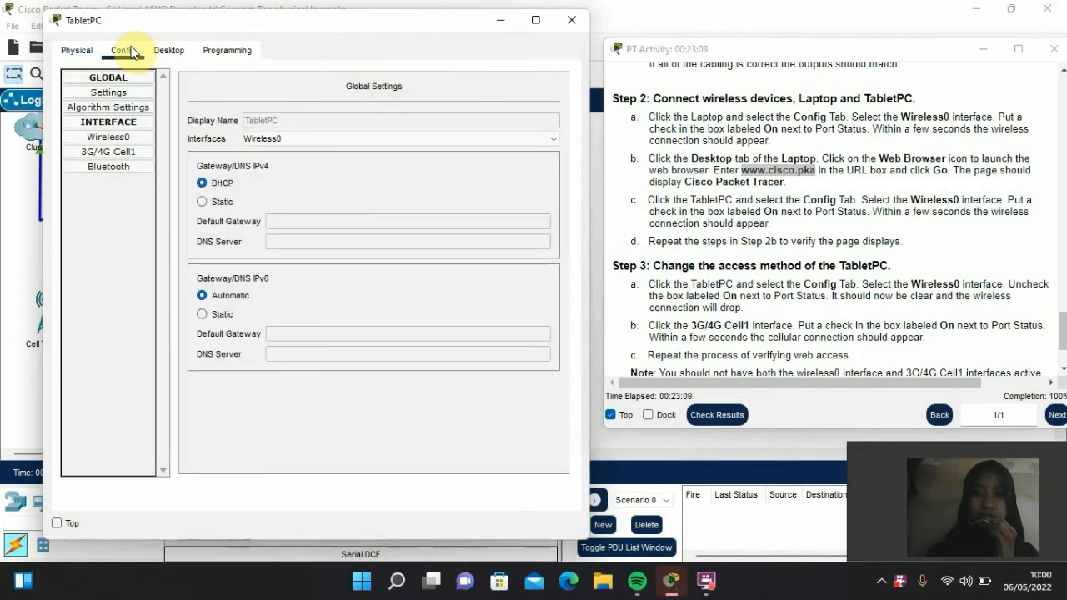
{"action": "left_click", "coordinate": [108, 137]}
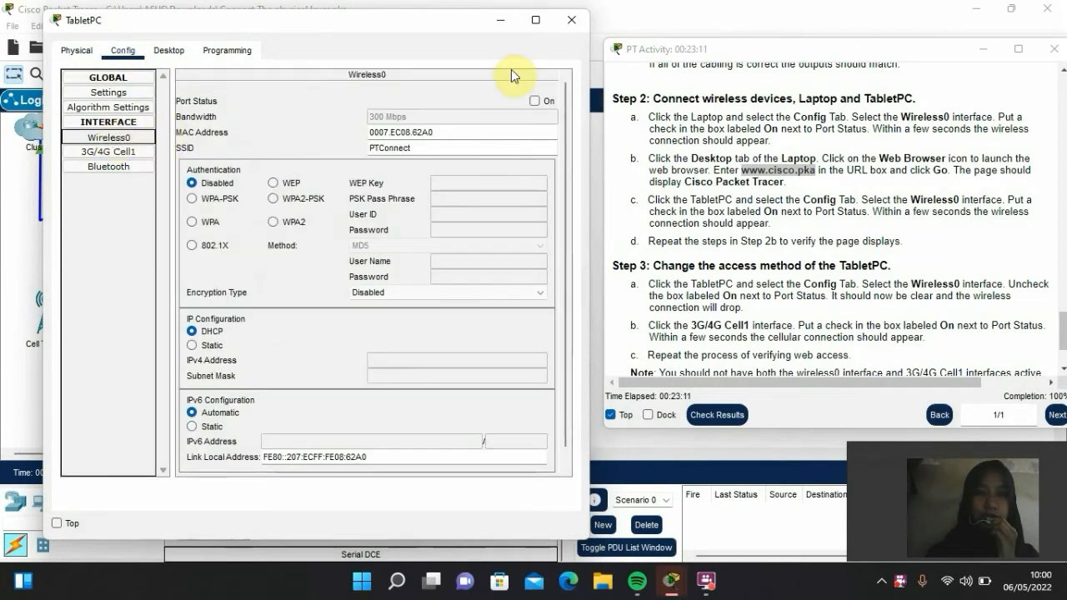
{"action": "left_click", "coordinate": [536, 100]}
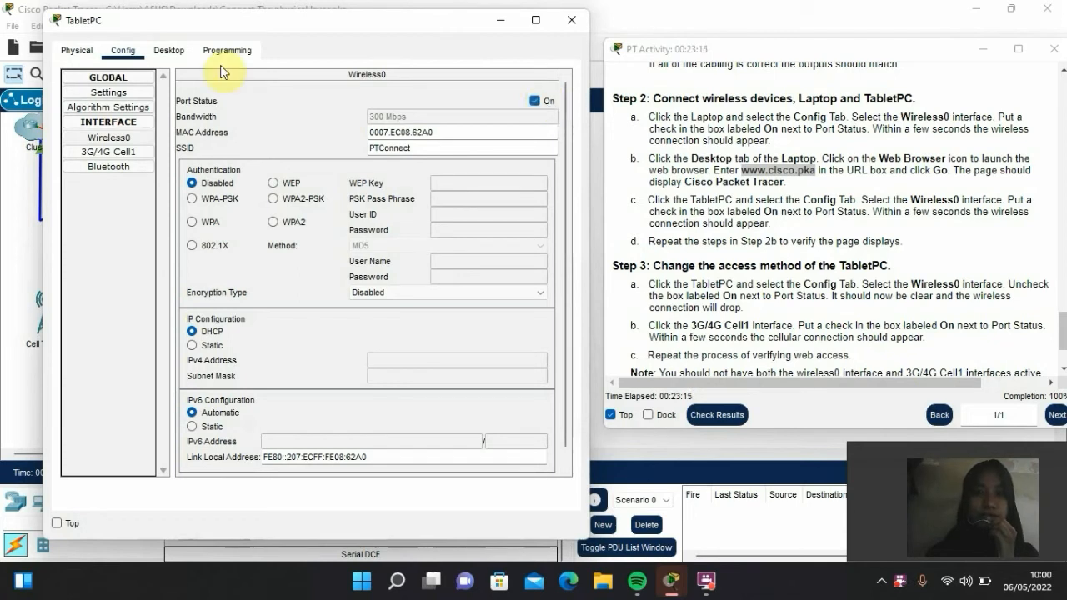
{"action": "left_click", "coordinate": [169, 52]}
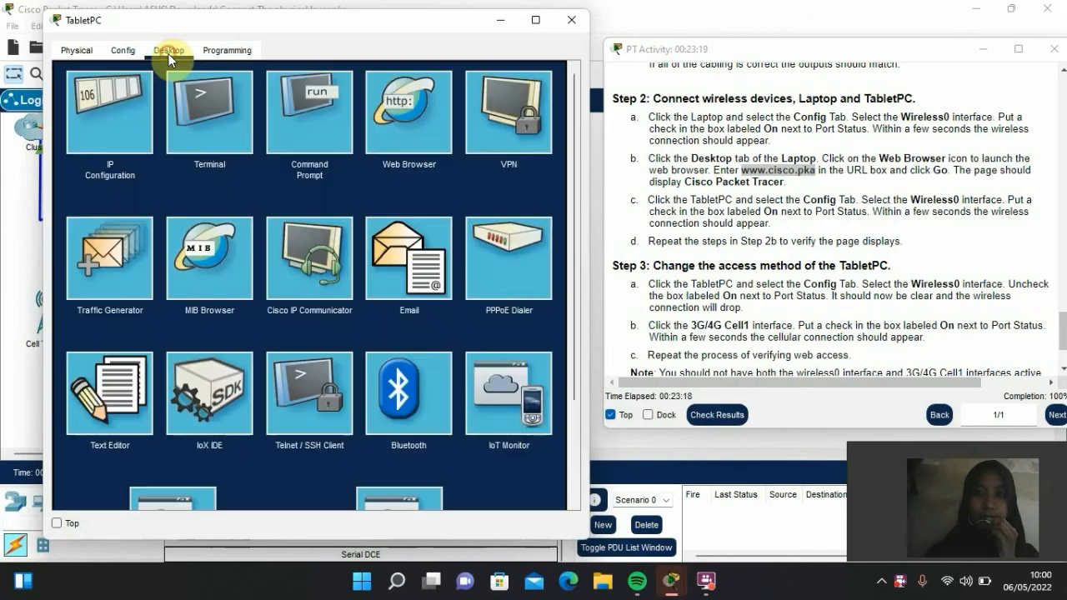
{"action": "left_click", "coordinate": [415, 142]}
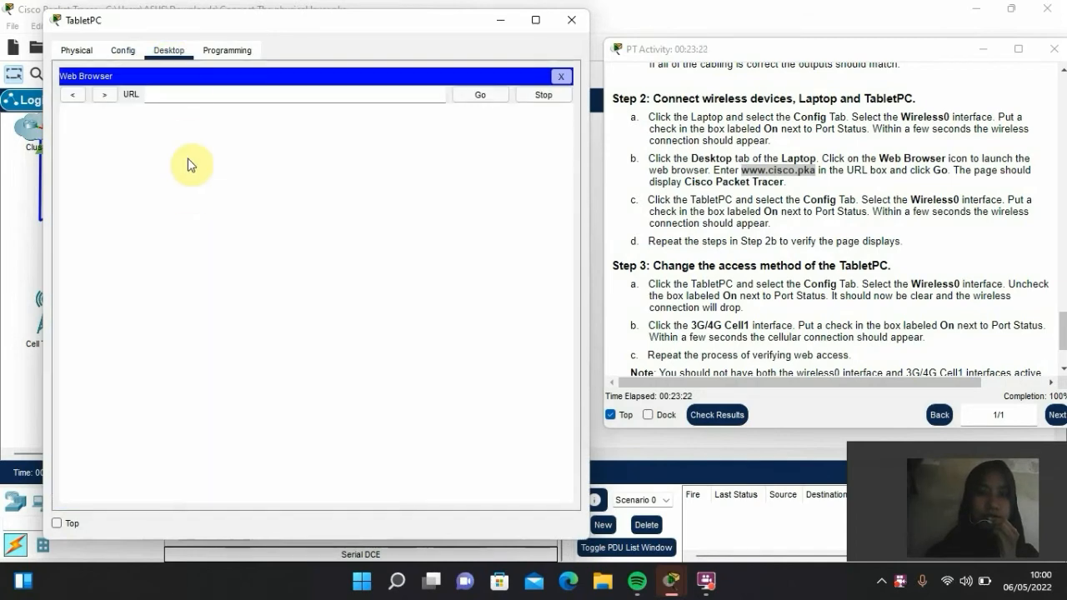
{"action": "left_click", "coordinate": [190, 93]}
{"action": "key", "text": "ctrl+v"}
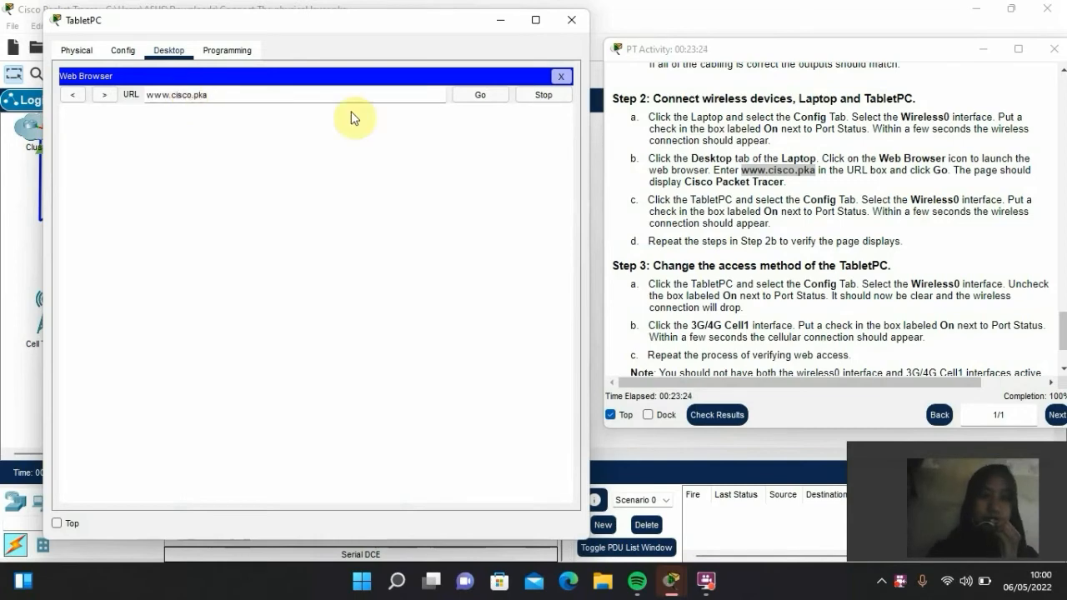
{"action": "left_click", "coordinate": [479, 95]}
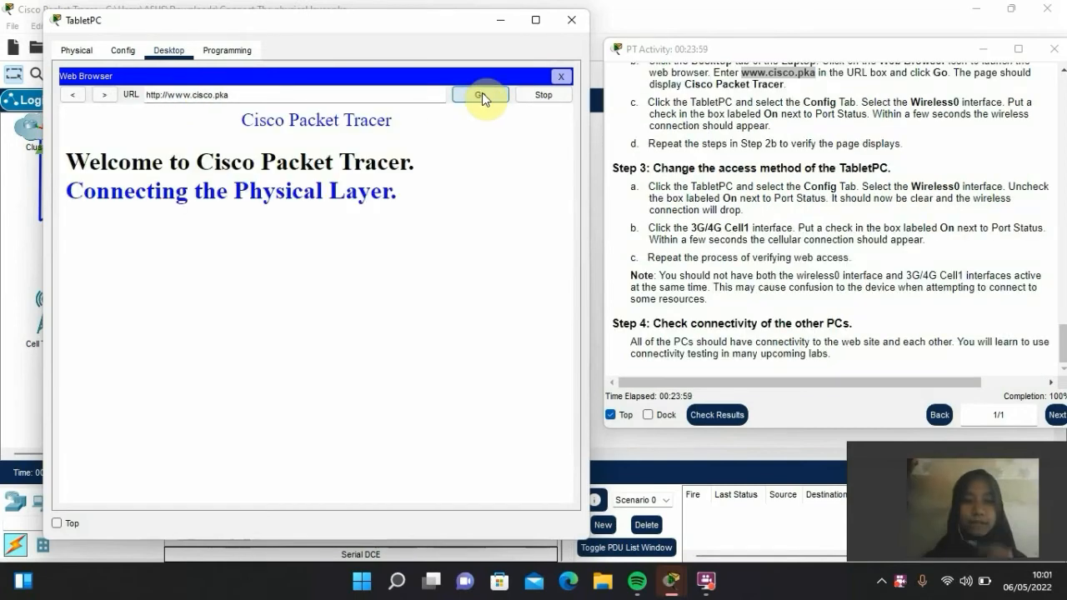
{"action": "left_click", "coordinate": [563, 22]}
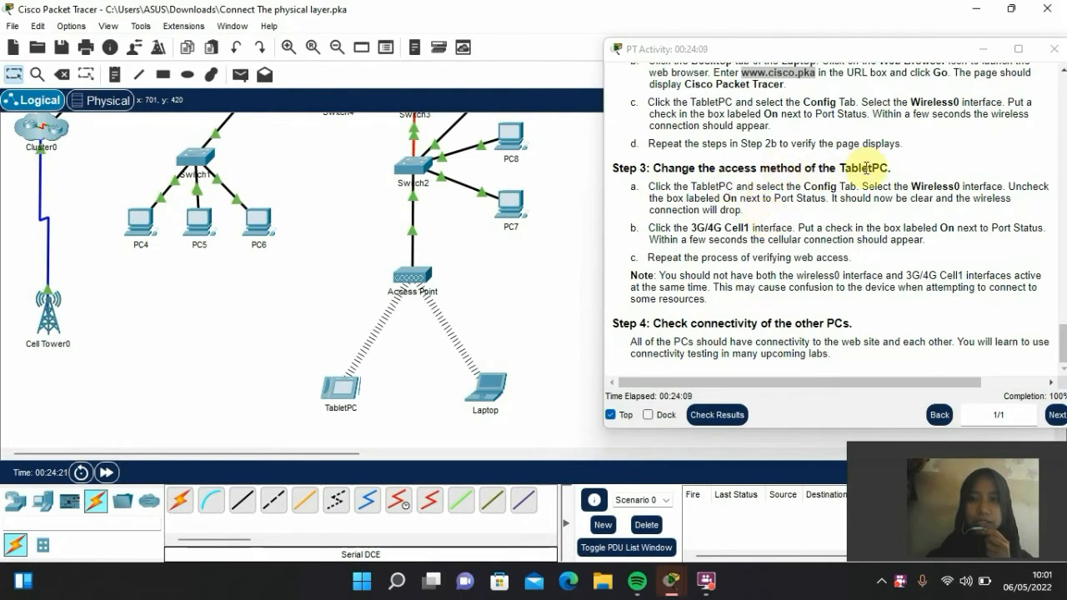
Change the TabletPC's access method by turning its Wireless0 port off and its 3G/4G Cell1 port on
{"action": "left_click", "coordinate": [341, 393]}
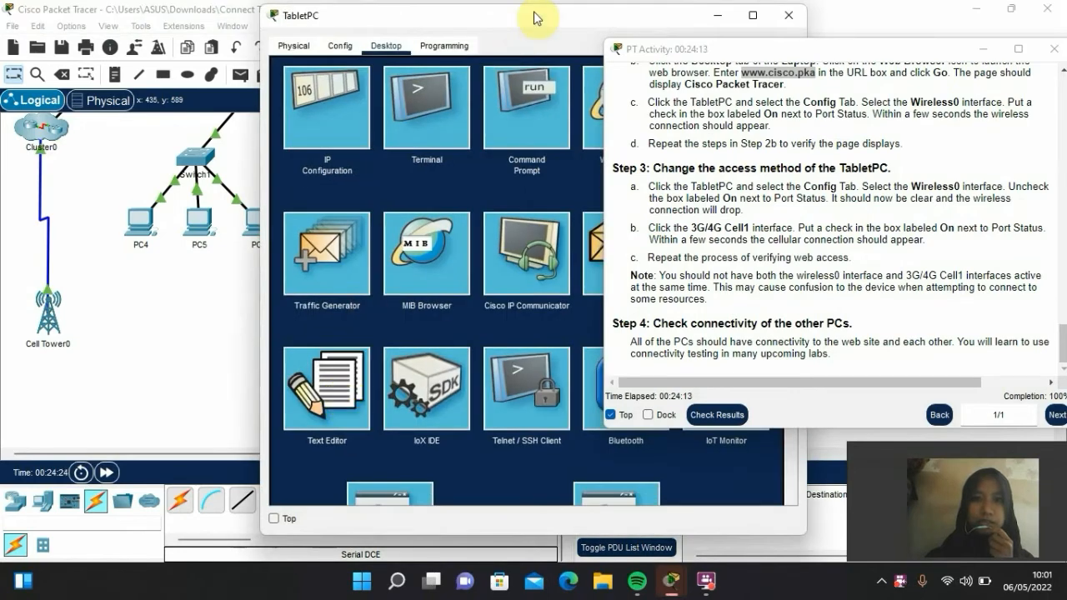
{"action": "left_click_drag", "start_coordinate": [533, 17], "coordinate": [325, 20]}
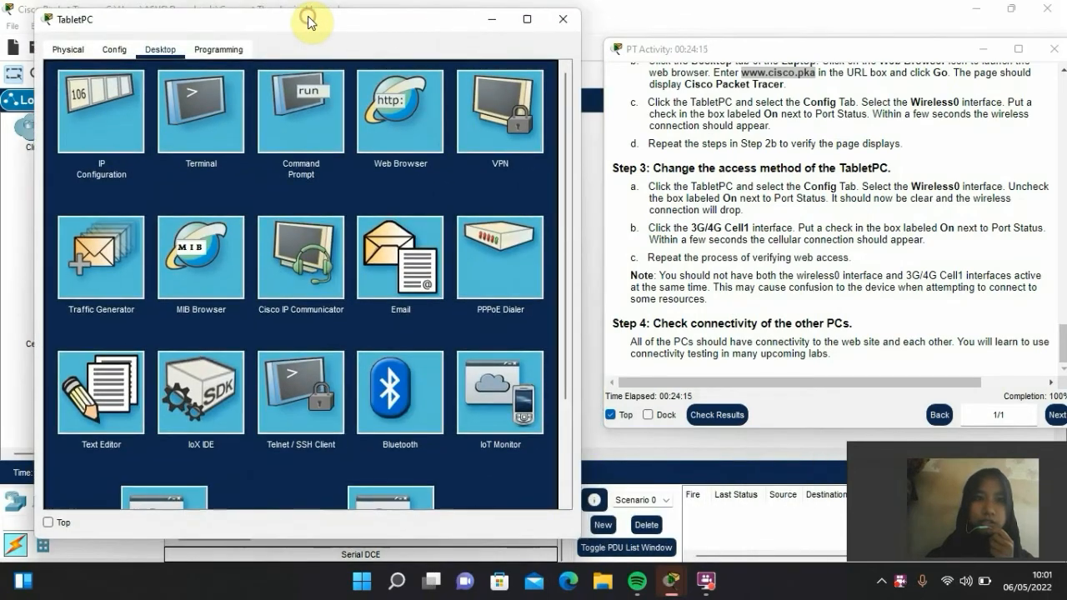
{"action": "left_click", "coordinate": [115, 48]}
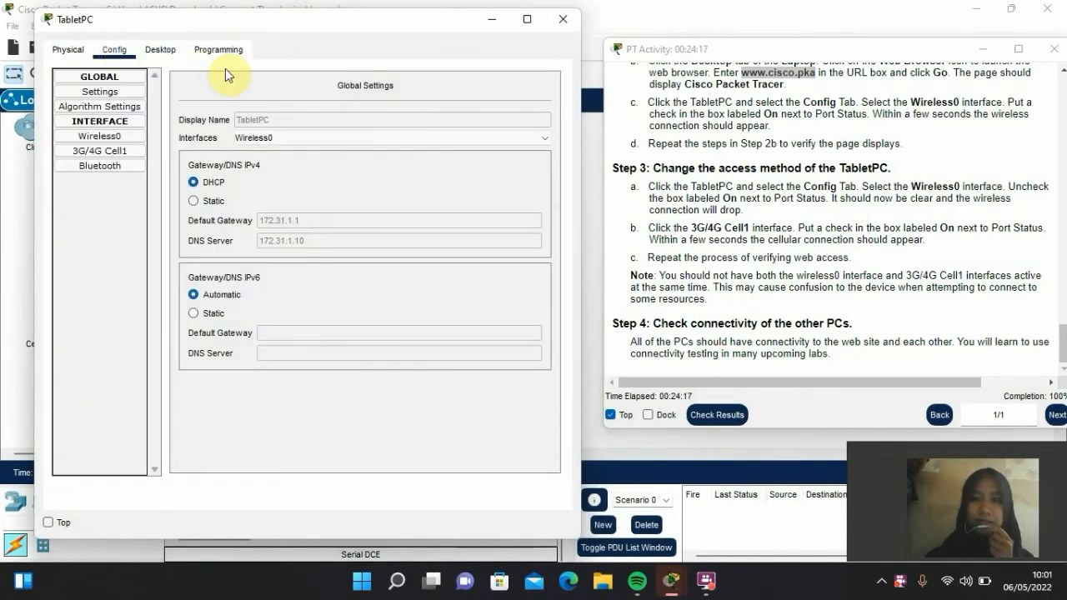
{"action": "left_click", "coordinate": [116, 137]}
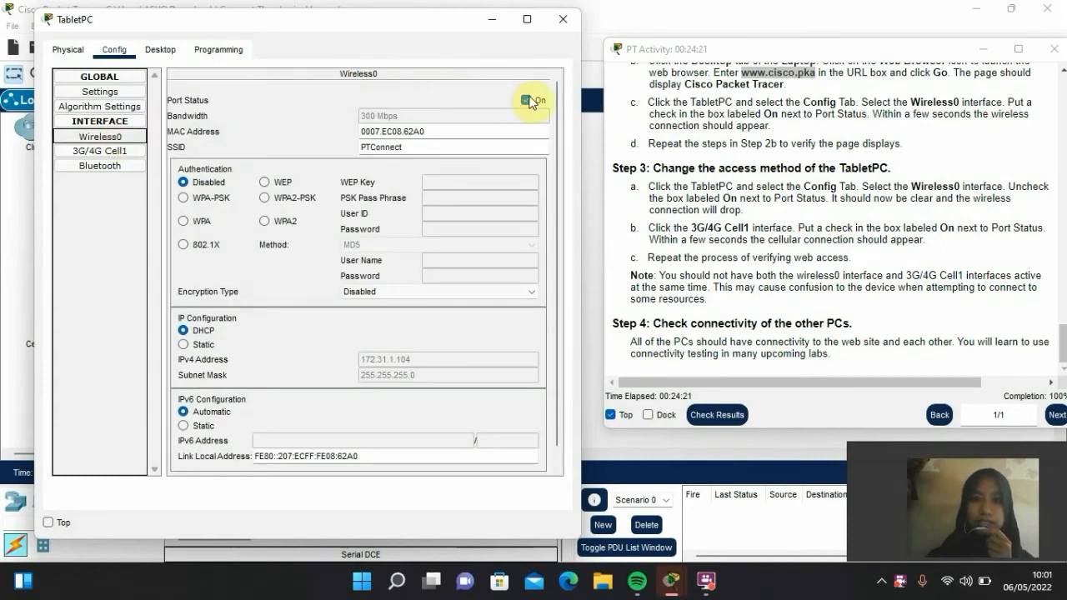
{"action": "left_click", "coordinate": [526, 100]}
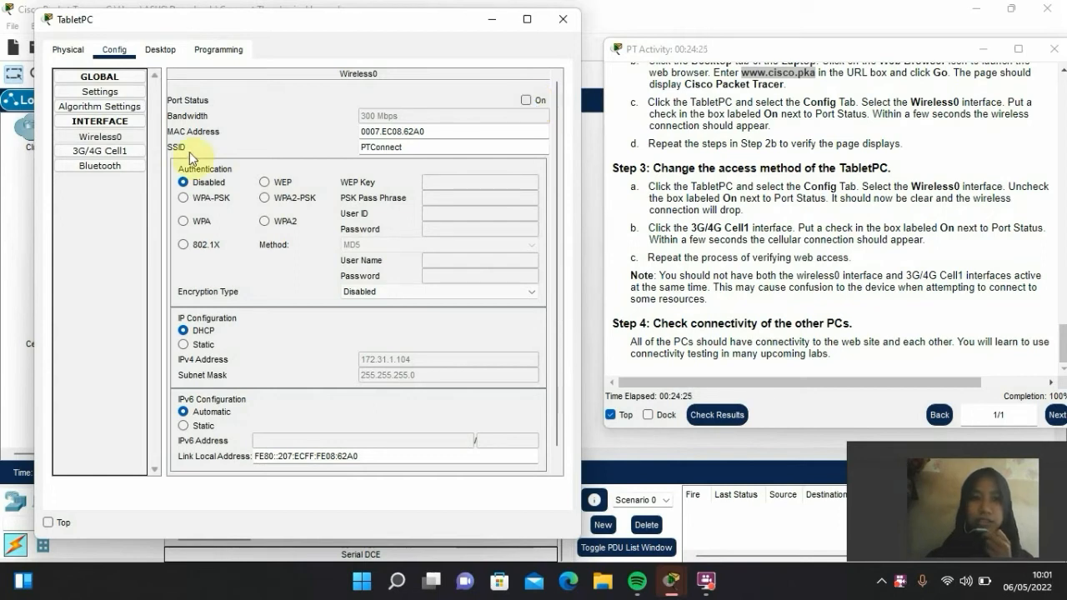
{"action": "left_click", "coordinate": [117, 151]}
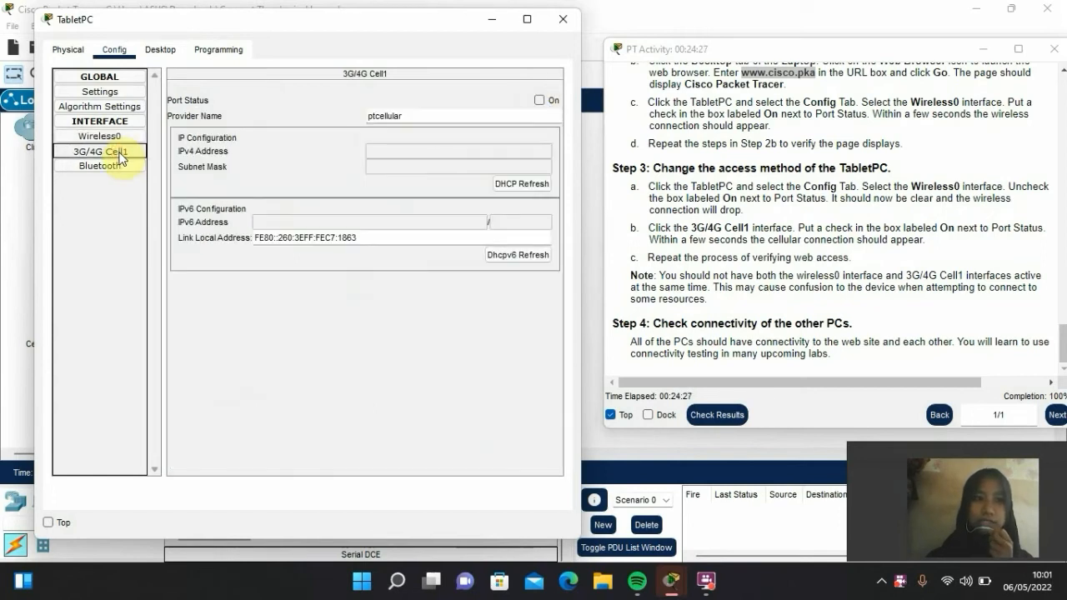
{"action": "left_click", "coordinate": [541, 100]}
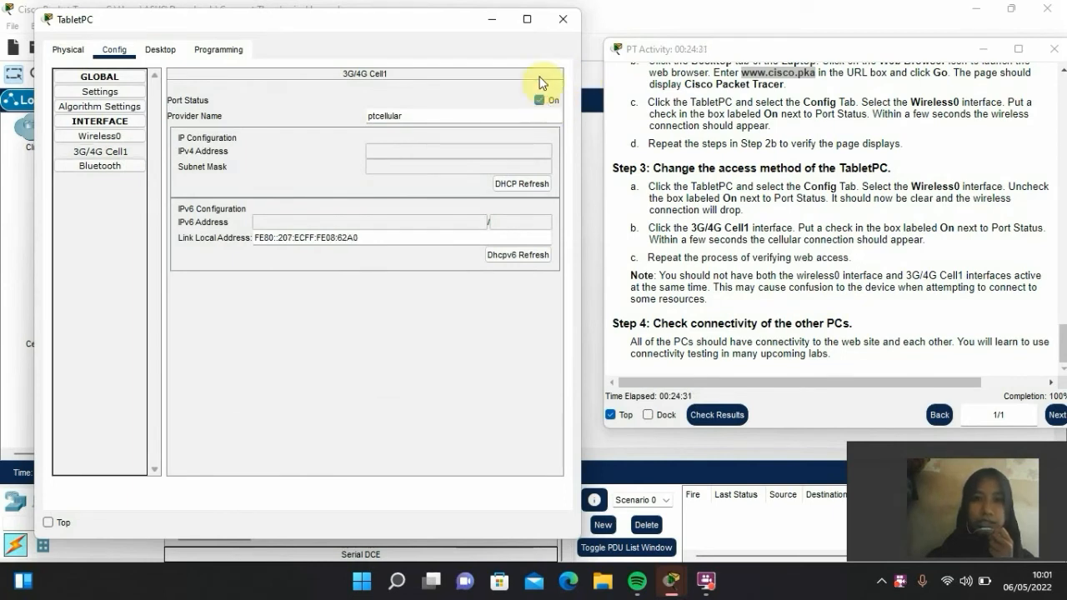
{"action": "left_click", "coordinate": [161, 50]}
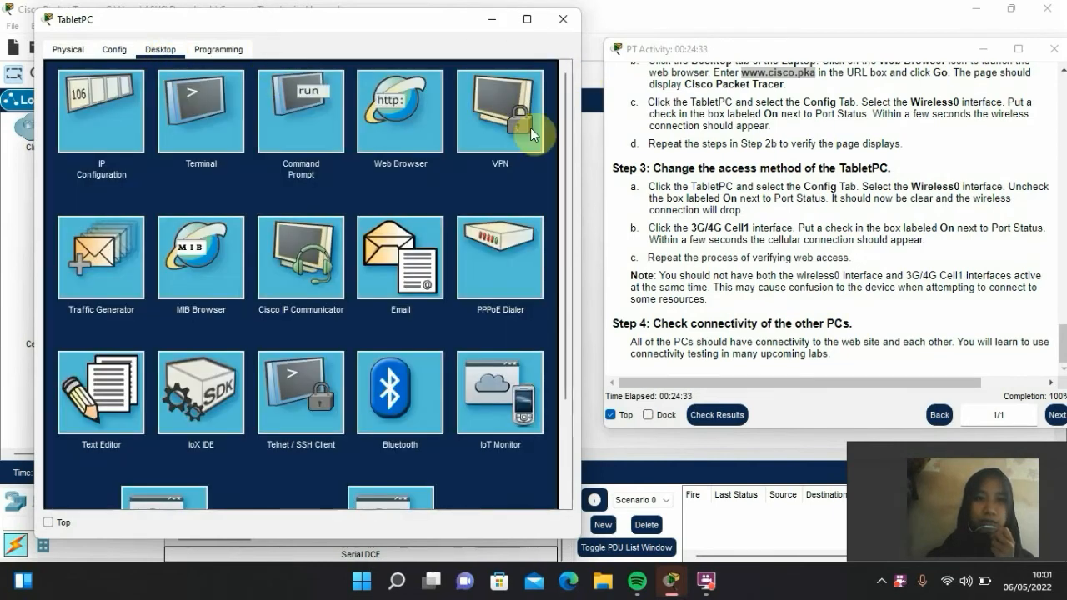
{"action": "left_click", "coordinate": [399, 139]}
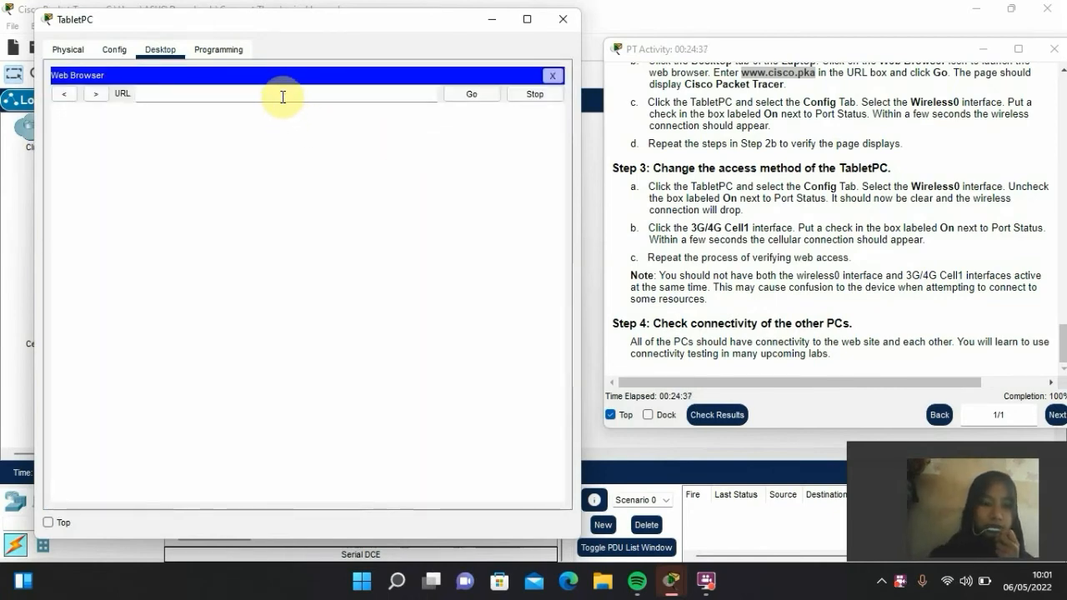
{"action": "left_click", "coordinate": [471, 94]}
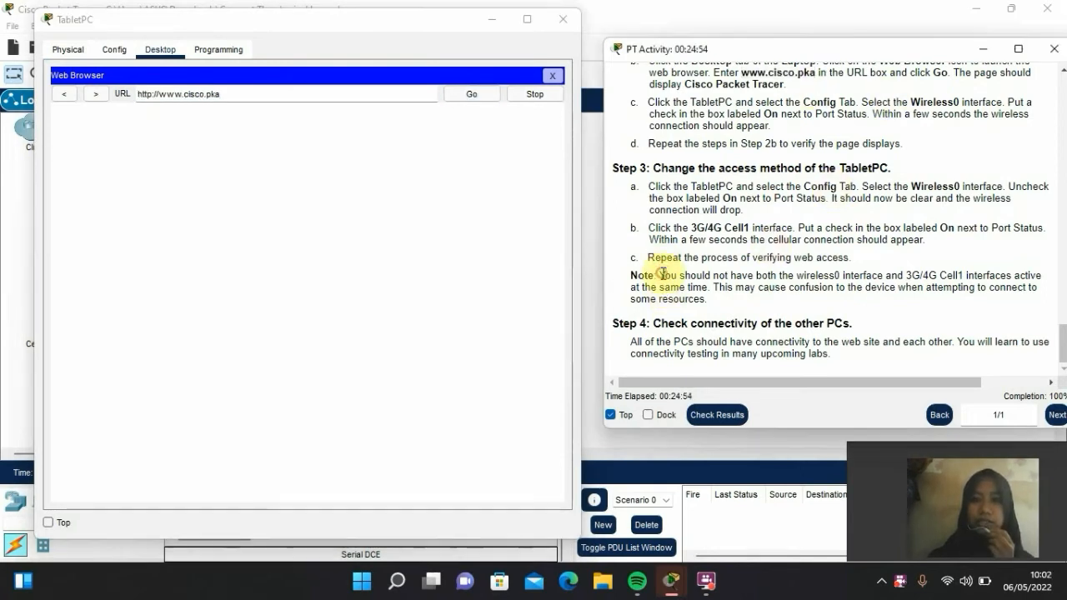
{"action": "left_click_drag", "start_coordinate": [660, 276], "coordinate": [942, 277]}
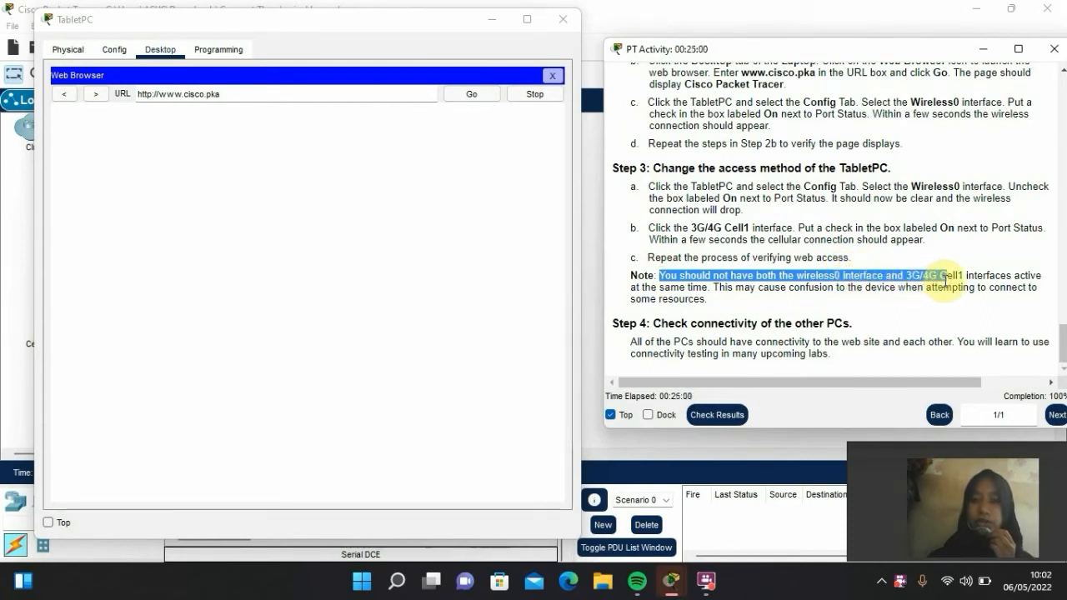
{"action": "left_click", "coordinate": [475, 97]}
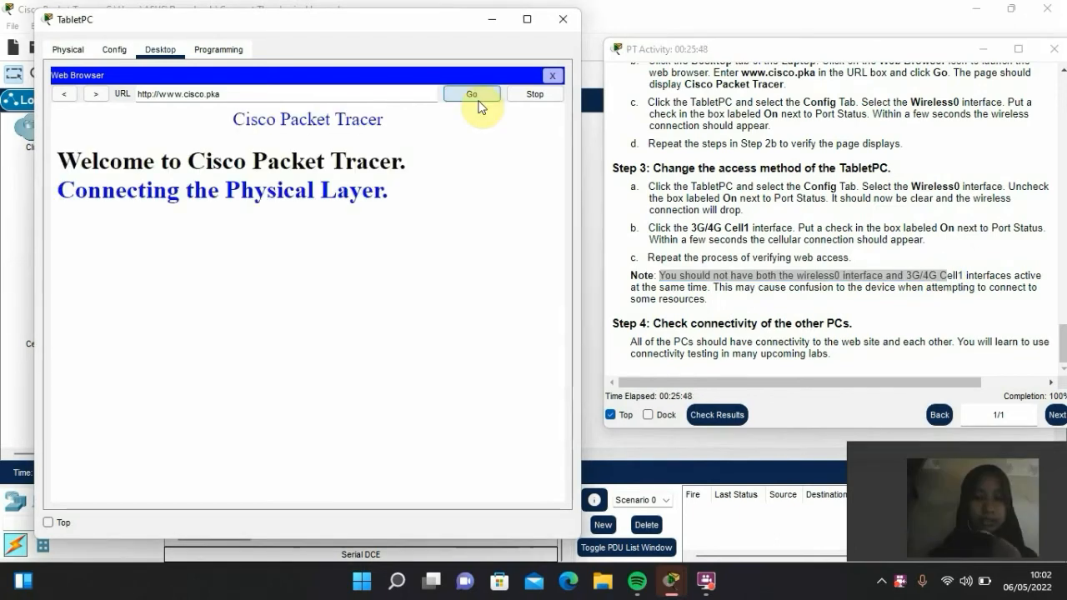
Close the TabletPC's window and examine its cellular link and the remaining PCs in the topology
{"action": "left_click", "coordinate": [558, 20]}
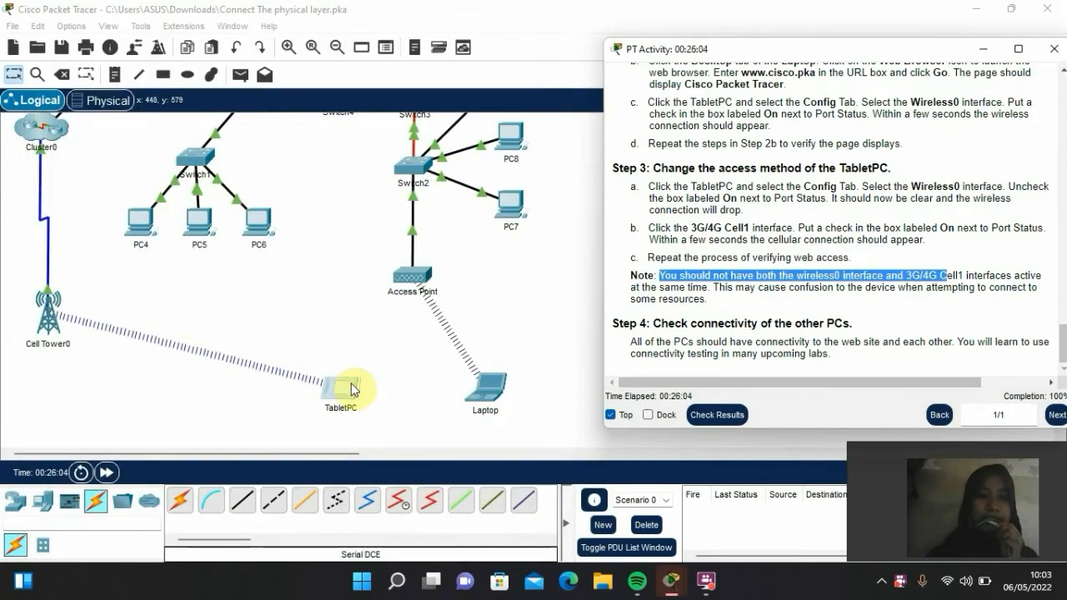
{"action": "left_click", "coordinate": [333, 345]}
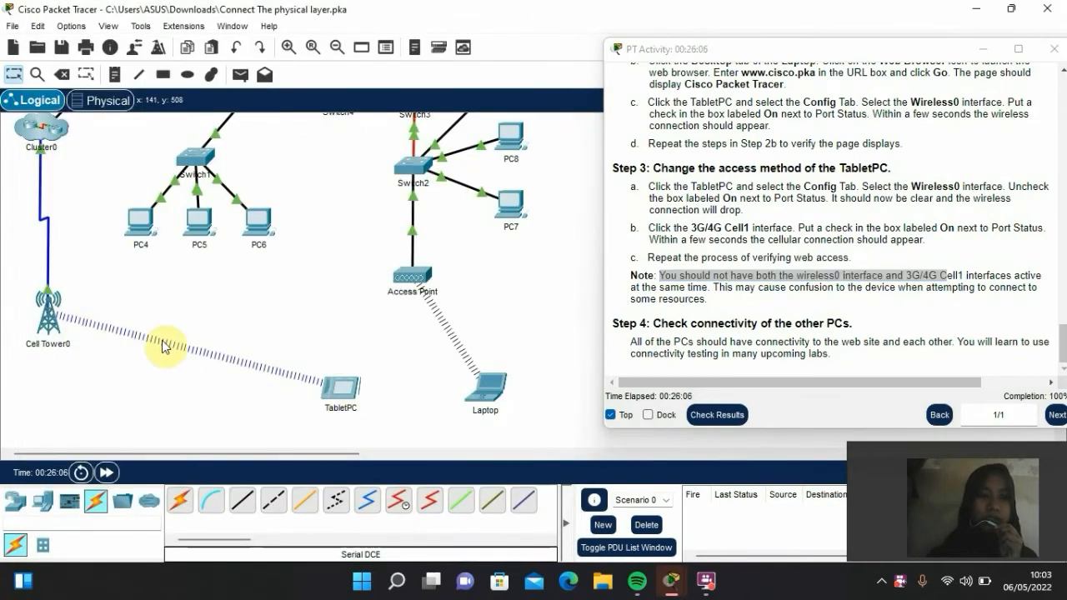
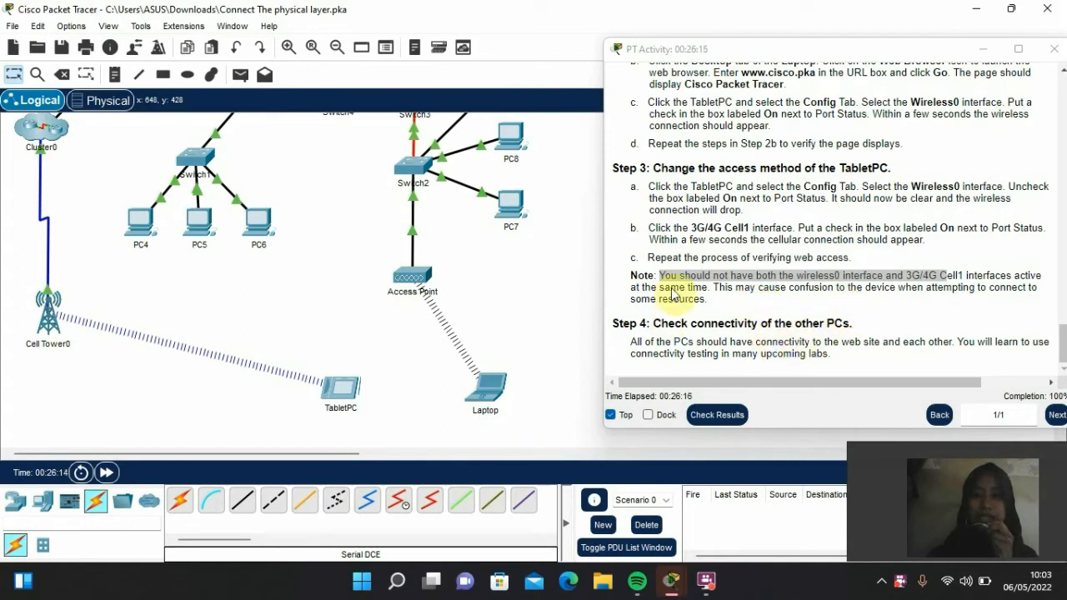
{"action": "scroll", "coordinate": [515, 265], "scroll_direction": "up", "scroll_amount": 2}
{"action": "scroll", "coordinate": [515, 266], "scroll_direction": "up", "scroll_amount": 1}
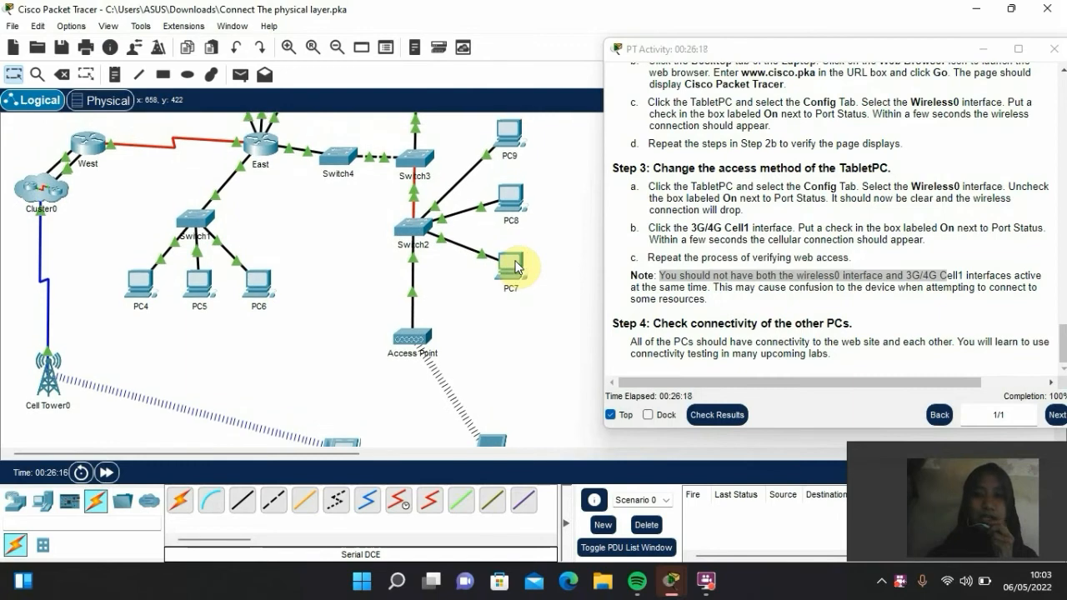
{"action": "scroll", "coordinate": [515, 265], "scroll_direction": "up", "scroll_amount": 5}
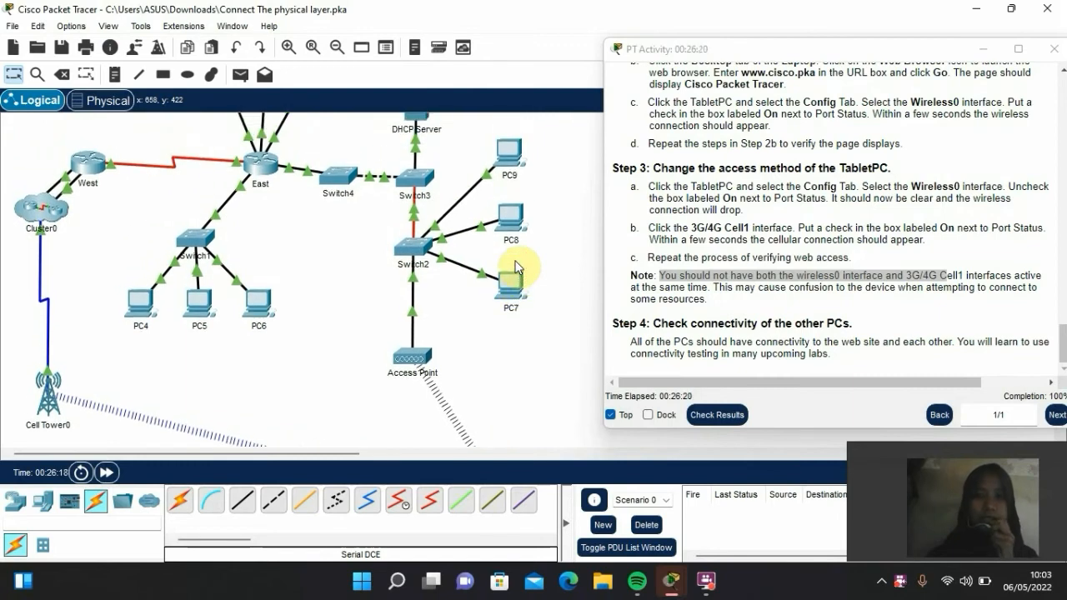
{"action": "scroll", "coordinate": [517, 265], "scroll_direction": "up", "scroll_amount": 6}
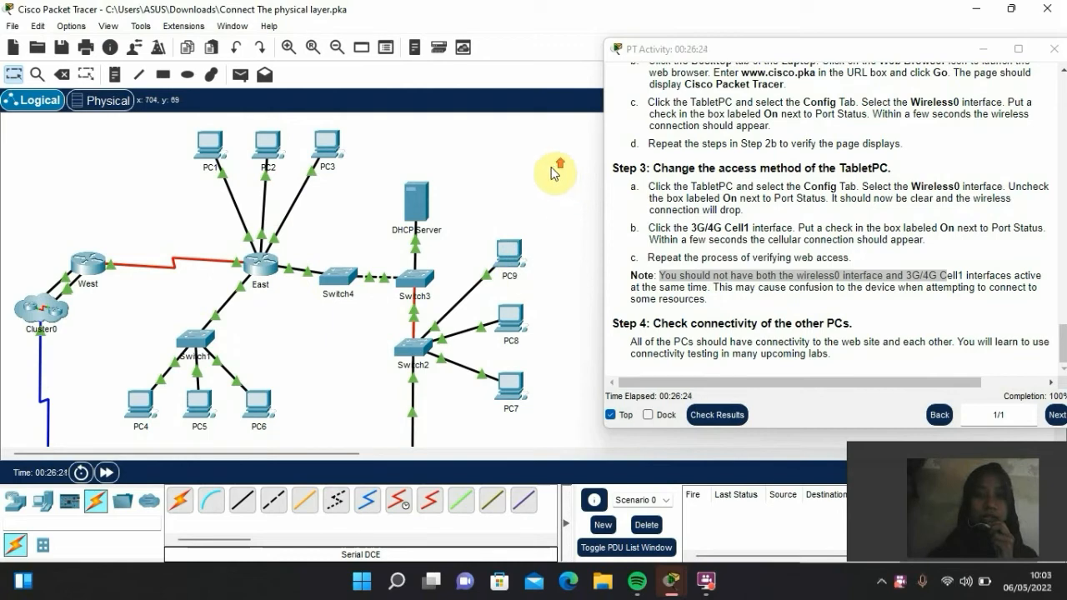
Open PC1 and inspect the configuration of its FastEthernet0 interface
{"action": "left_click", "coordinate": [209, 150]}
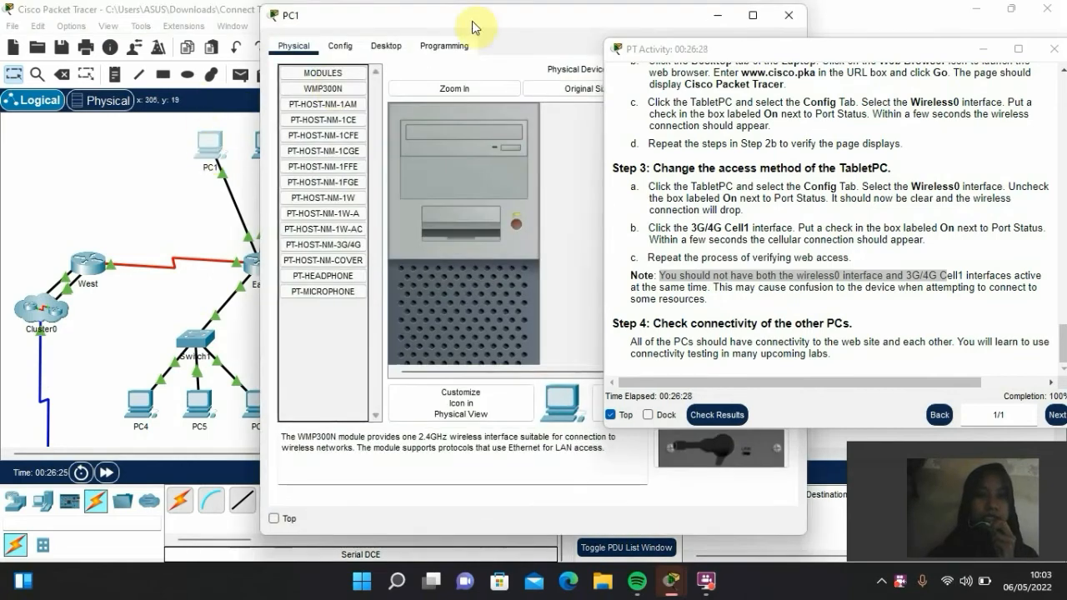
{"action": "left_click_drag", "start_coordinate": [501, 20], "coordinate": [279, 12]}
{"action": "left_click", "coordinate": [126, 43]}
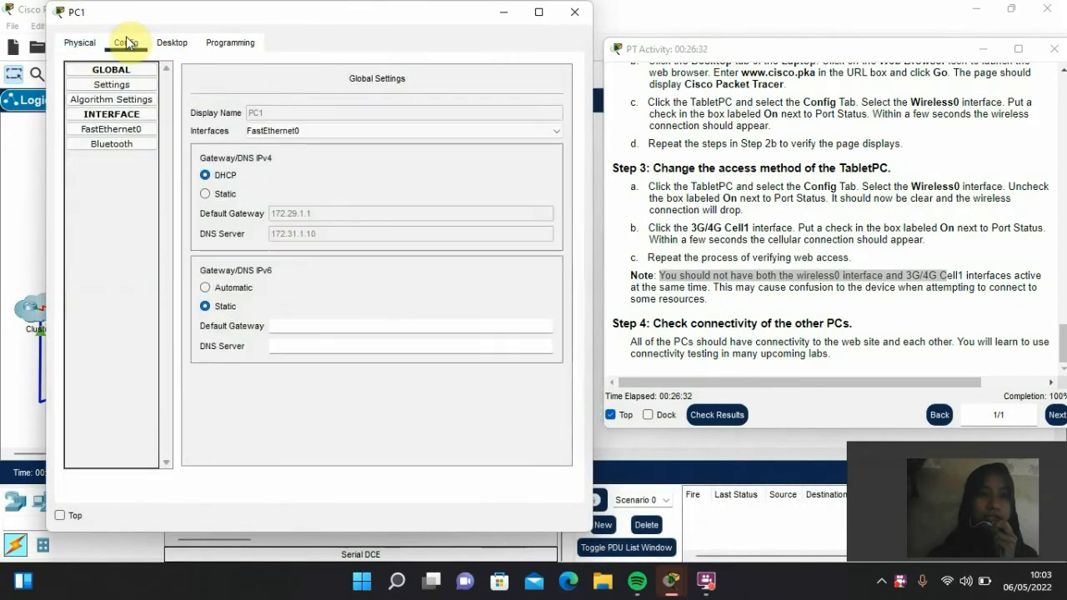
{"action": "left_click", "coordinate": [123, 128]}
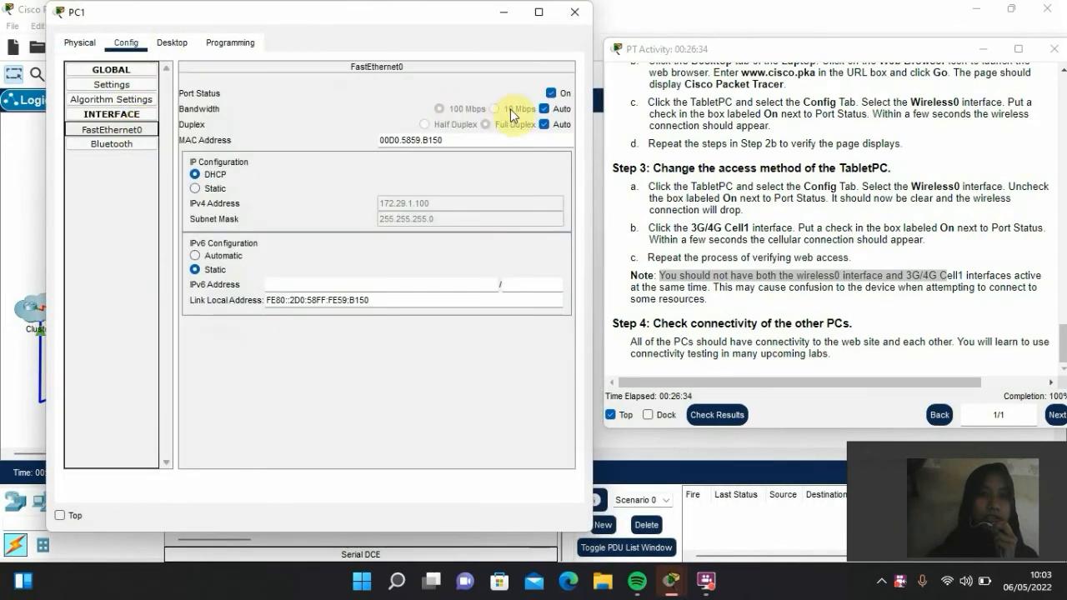
{"action": "left_click", "coordinate": [166, 39]}
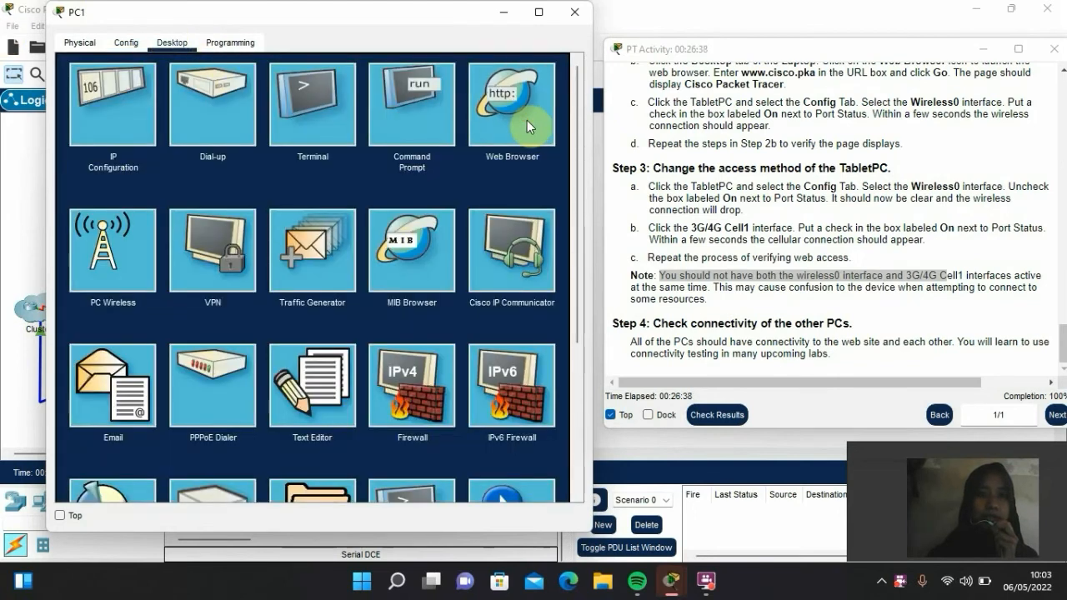
{"action": "left_click", "coordinate": [527, 120]}
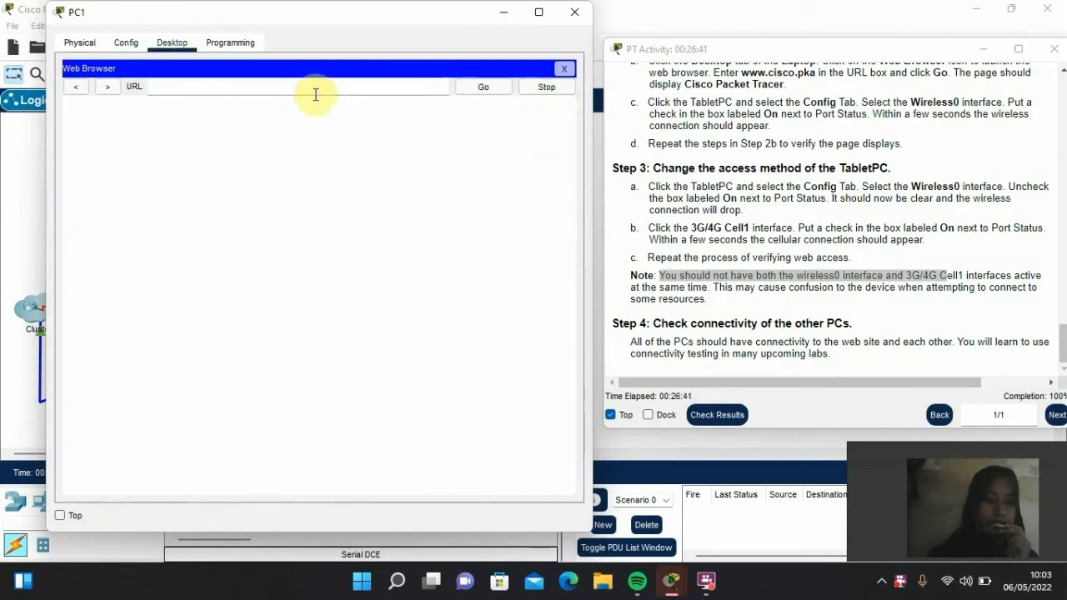
{"action": "type", "text": "www.cisco.pka"}
{"action": "left_click", "coordinate": [484, 86]}
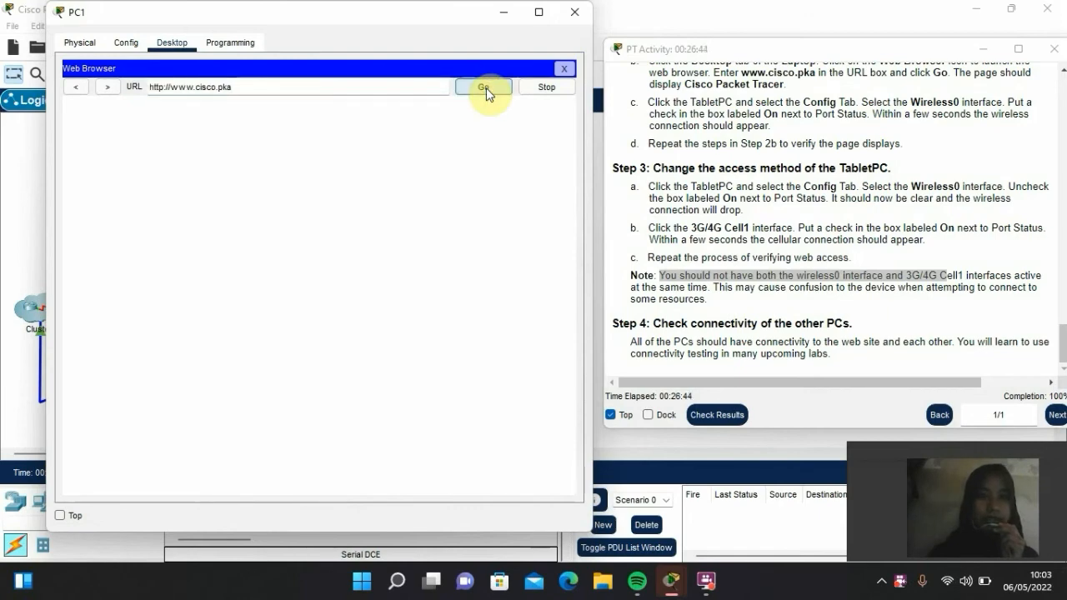
{"action": "left_click", "coordinate": [575, 11]}
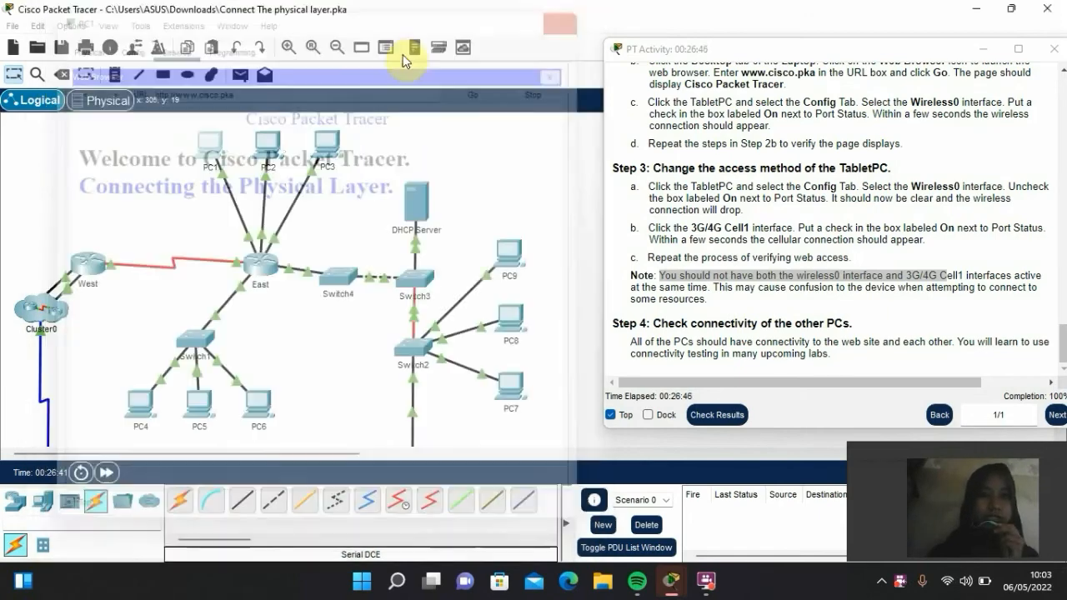
{"action": "left_click", "coordinate": [263, 145]}
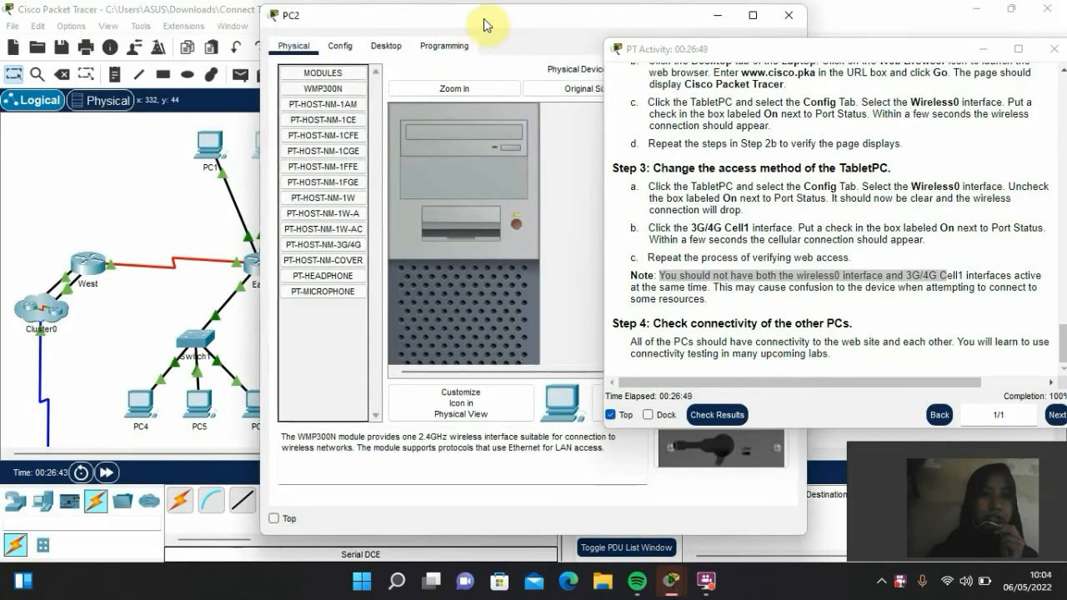
{"action": "left_click_drag", "start_coordinate": [392, 15], "coordinate": [277, 33]}
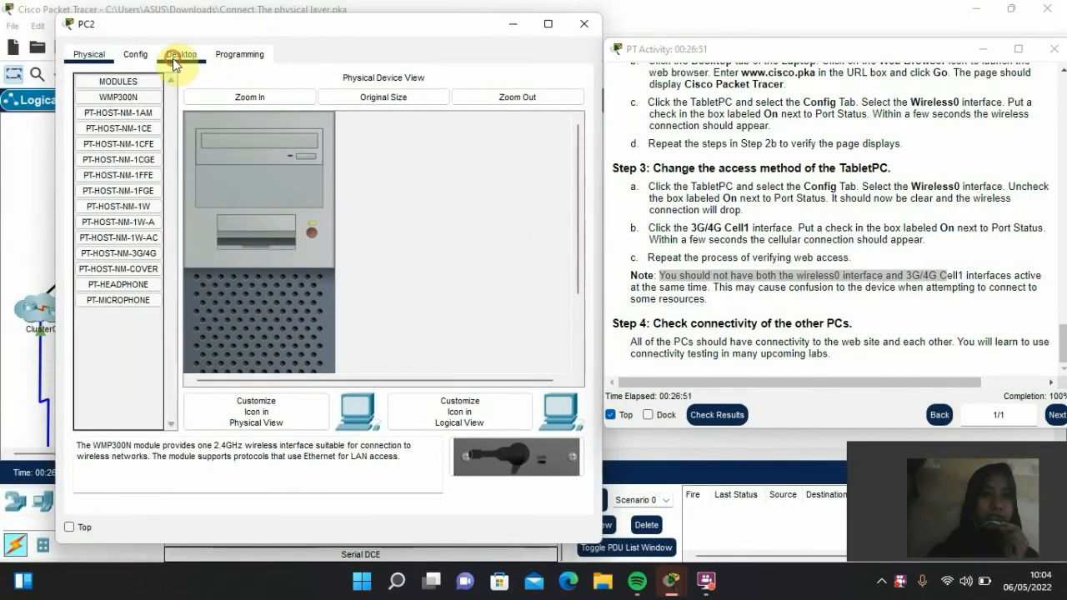
{"action": "left_click", "coordinate": [181, 53]}
{"action": "left_click", "coordinate": [530, 120]}
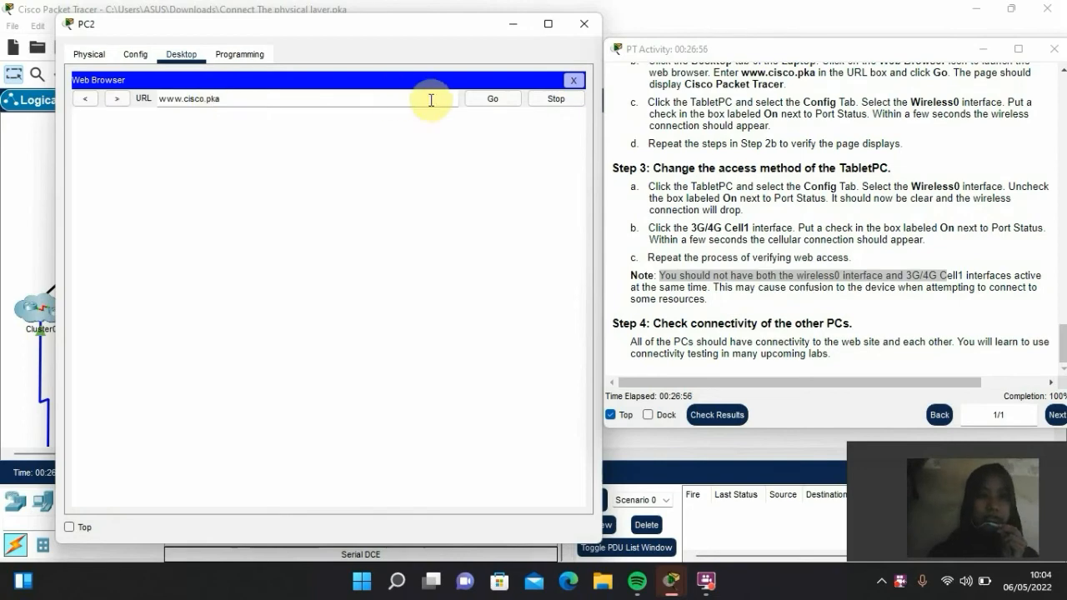
{"action": "left_click", "coordinate": [492, 98]}
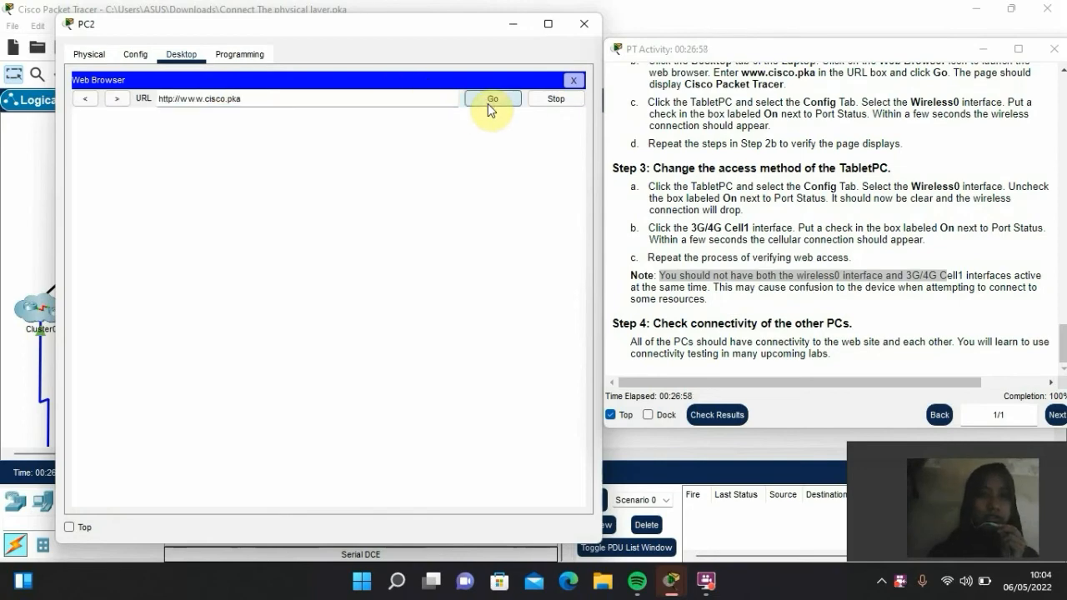
{"action": "left_click", "coordinate": [584, 23]}
{"action": "left_click", "coordinate": [322, 153]}
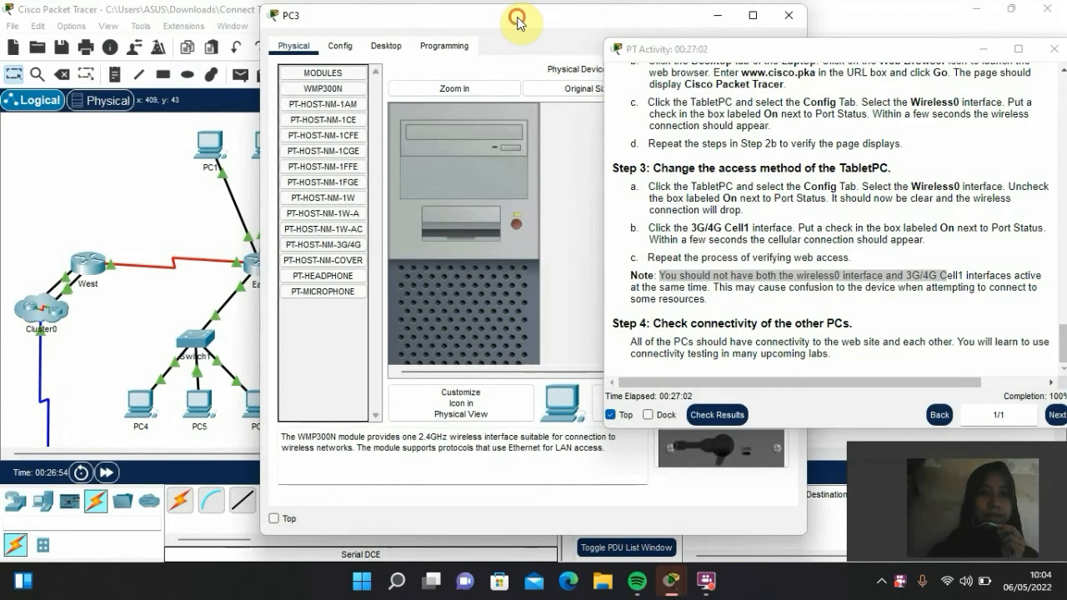
{"action": "left_click_drag", "start_coordinate": [517, 21], "coordinate": [281, 28]}
{"action": "left_click", "coordinate": [150, 53]}
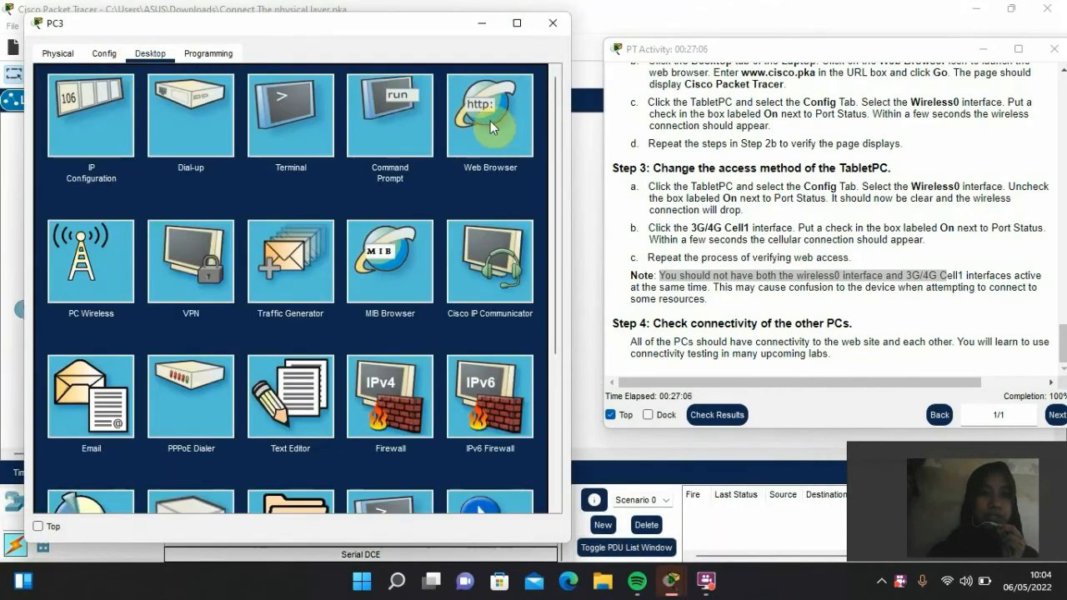
{"action": "left_click", "coordinate": [490, 123]}
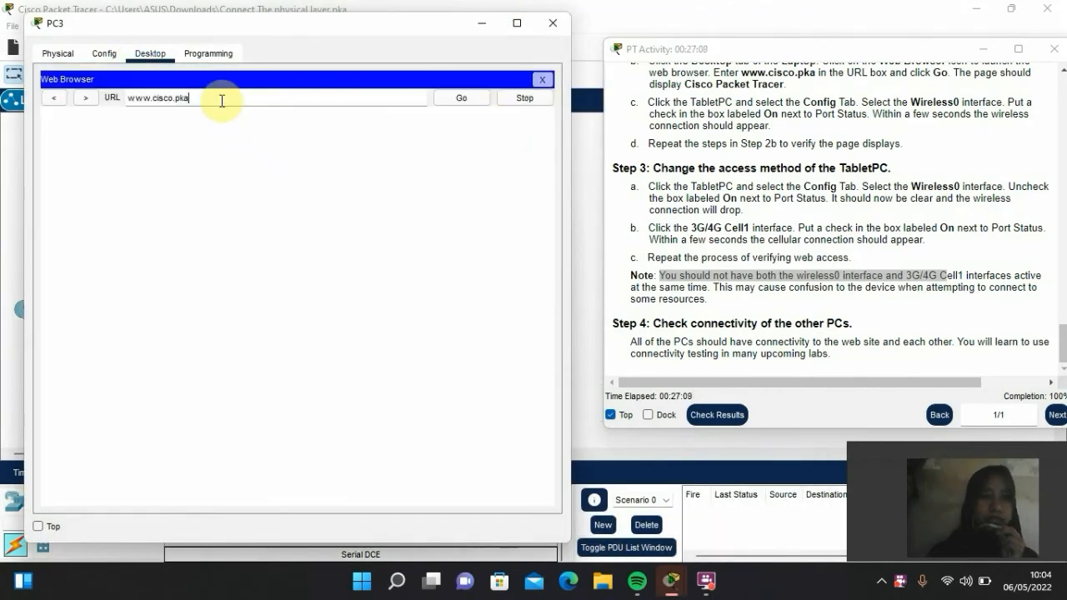
{"action": "left_click", "coordinate": [222, 101]}
{"action": "type", "text": "www.cisco.pka"}
{"action": "left_click", "coordinate": [461, 98]}
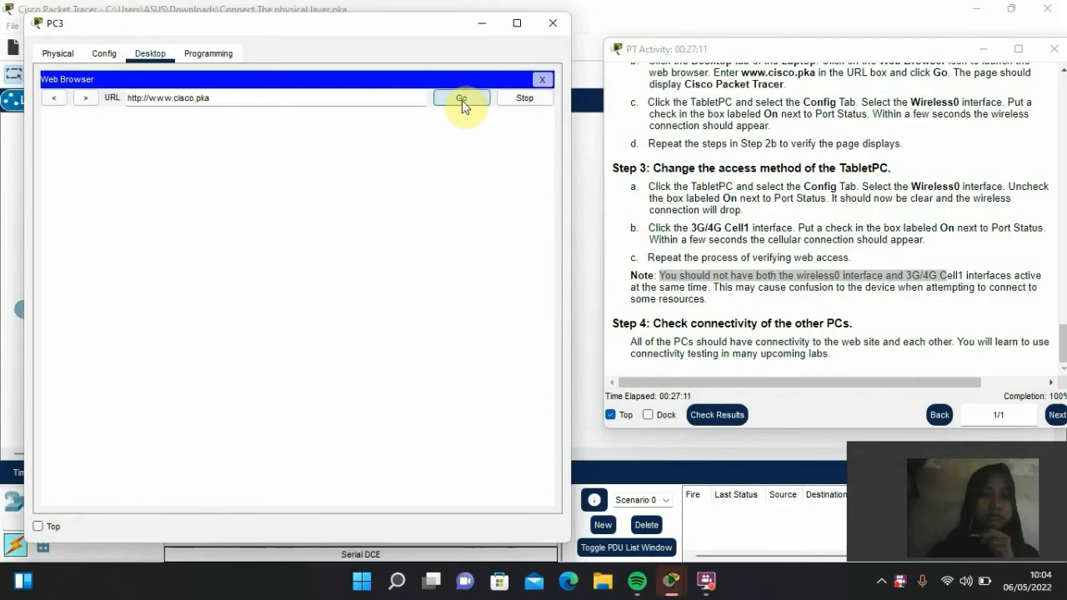
{"action": "left_click", "coordinate": [548, 28]}
{"action": "scroll", "coordinate": [443, 205], "scroll_direction": "down", "scroll_amount": 1}
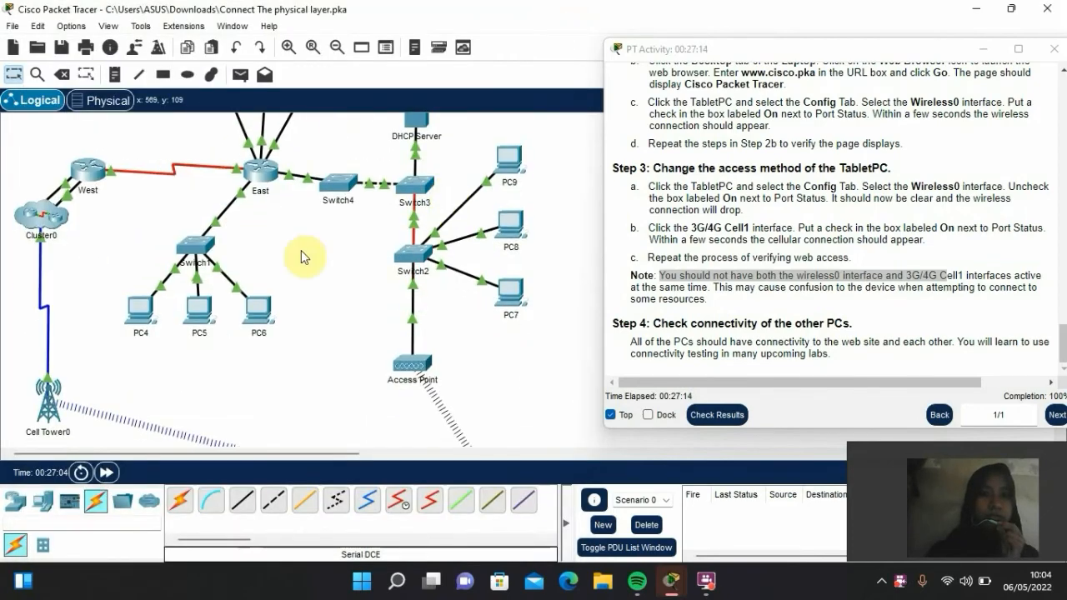
{"action": "left_click", "coordinate": [135, 311]}
{"action": "left_click_drag", "start_coordinate": [507, 21], "coordinate": [287, 21]}
{"action": "left_click", "coordinate": [158, 45]}
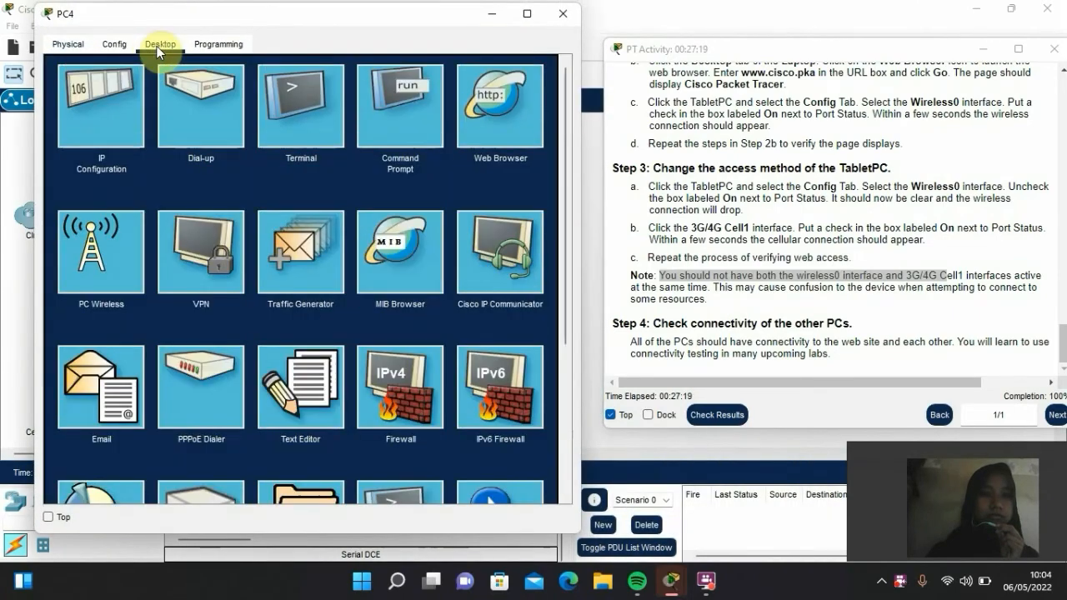
{"action": "left_click", "coordinate": [467, 115]}
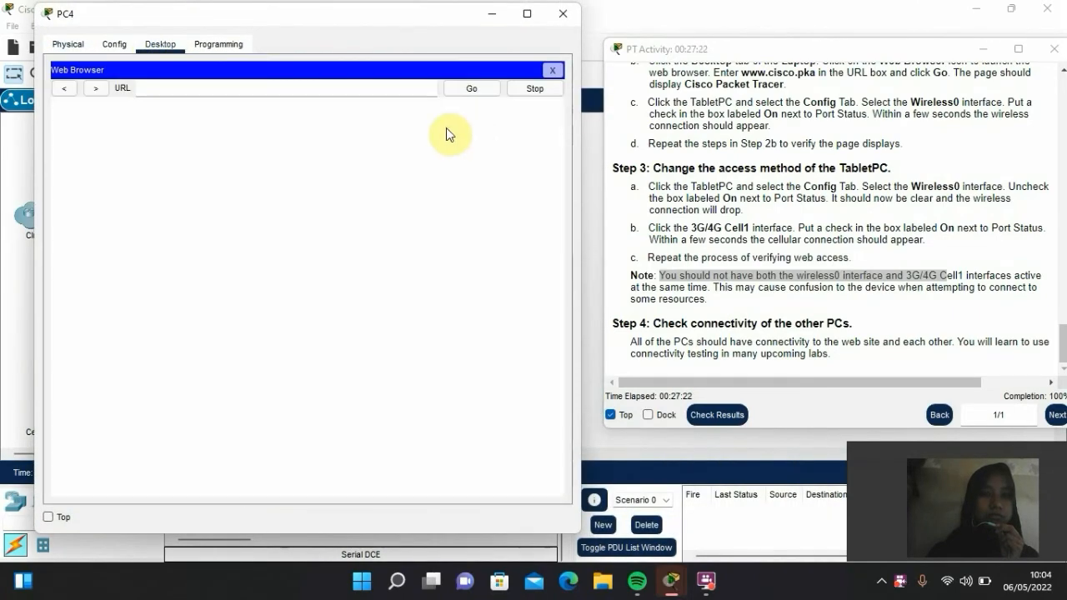
{"action": "type", "text": "www.cisco.pka"}
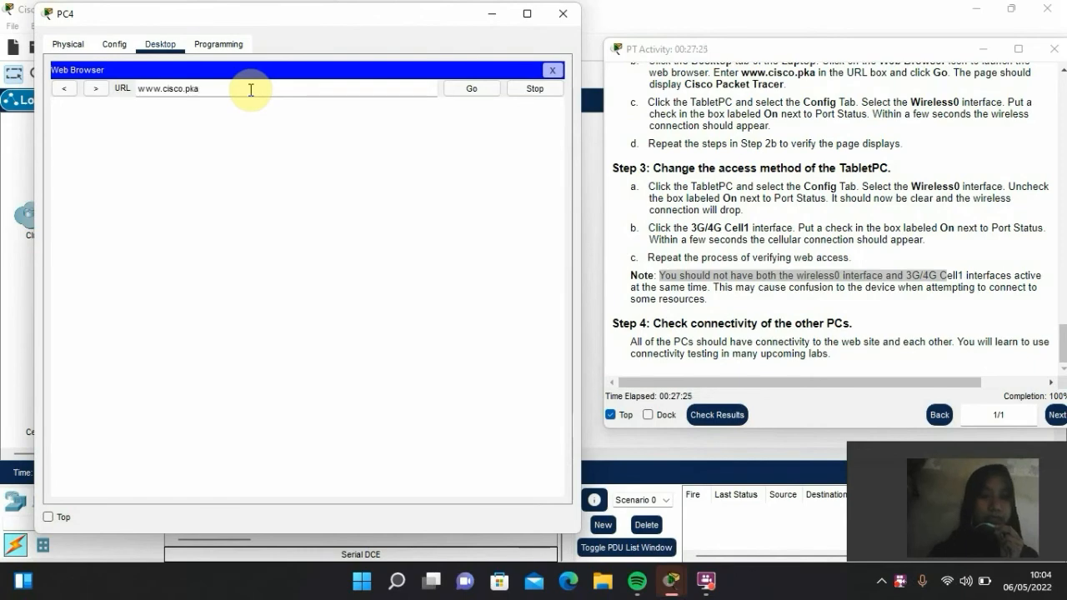
{"action": "left_click", "coordinate": [467, 89]}
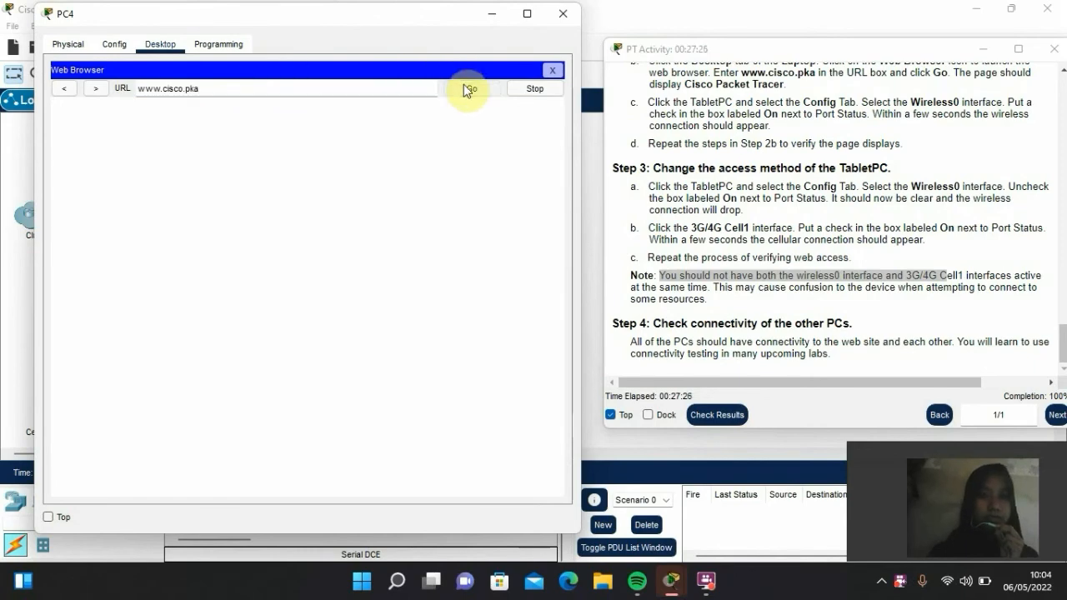
{"action": "left_click", "coordinate": [563, 14]}
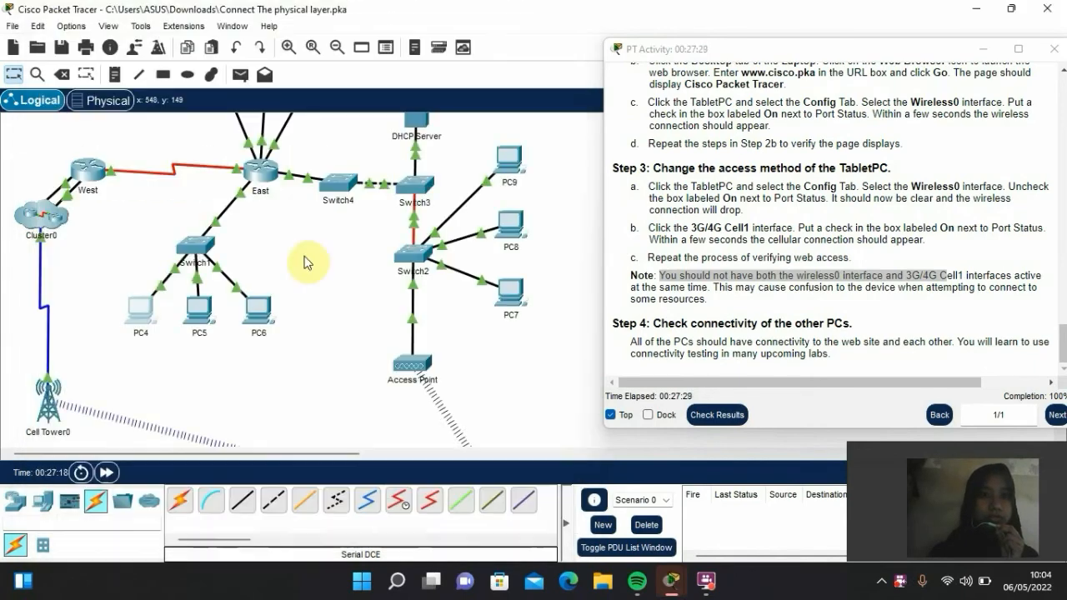
{"action": "left_click", "coordinate": [196, 315]}
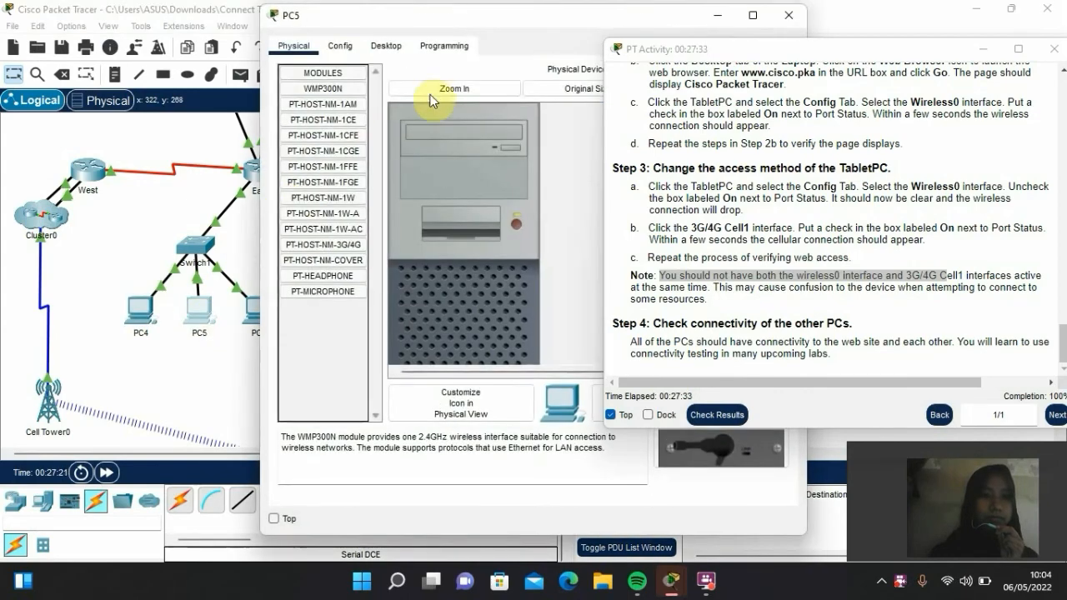
{"action": "left_click_drag", "start_coordinate": [435, 17], "coordinate": [203, 25]}
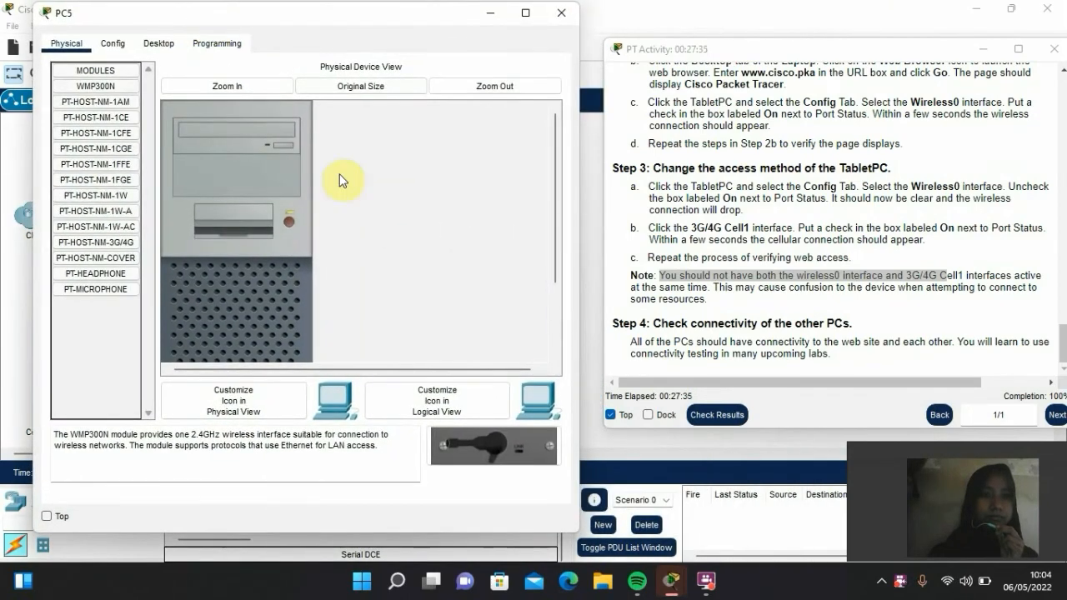
{"action": "left_click", "coordinate": [159, 44]}
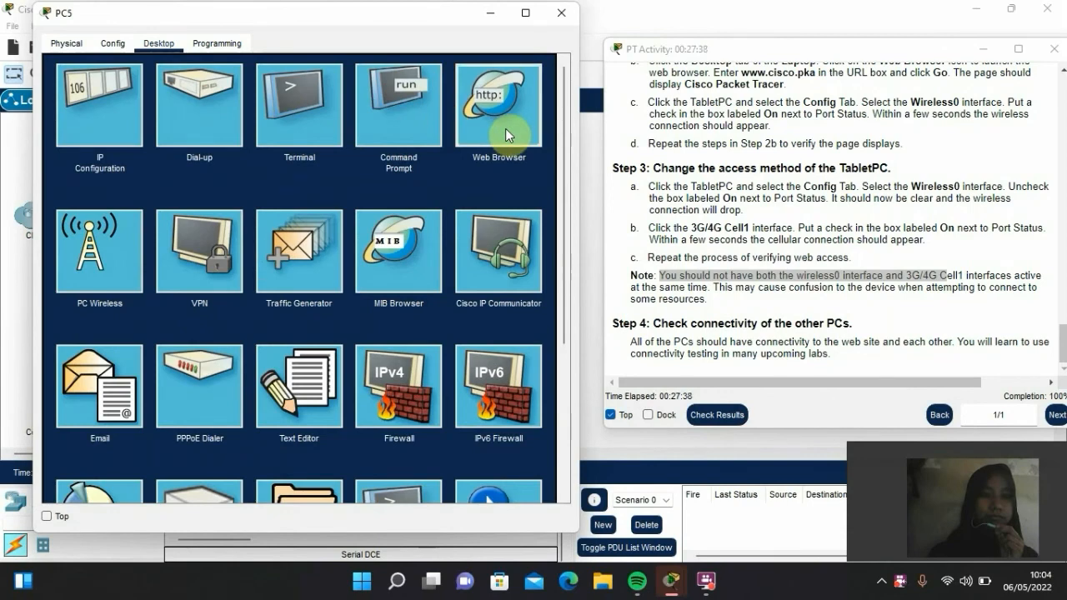
{"action": "left_click", "coordinate": [504, 126]}
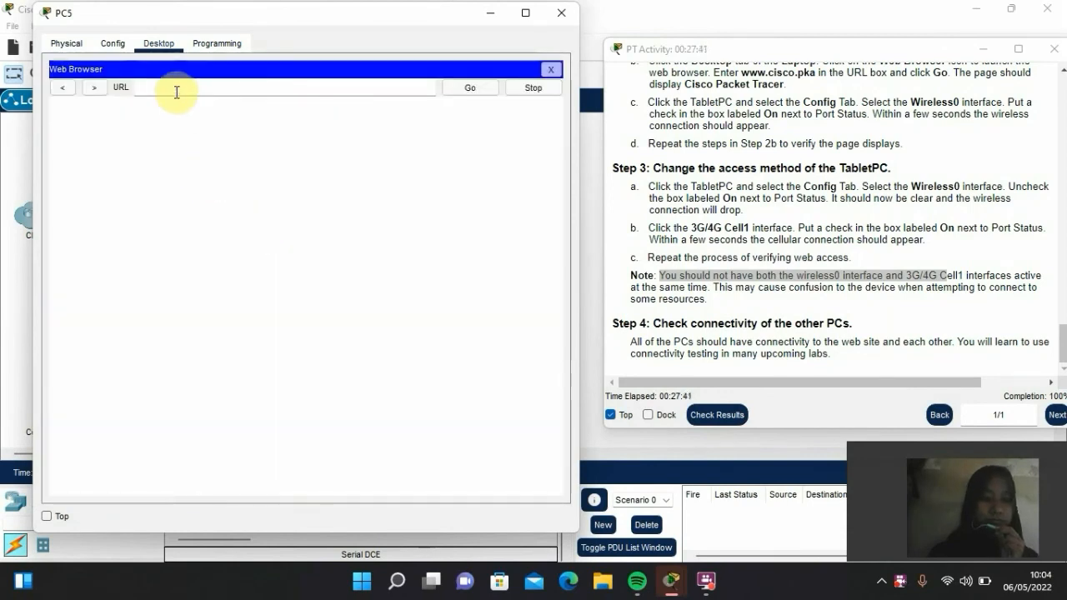
{"action": "type", "text": "www.cisco.pka"}
{"action": "left_click", "coordinate": [462, 92]}
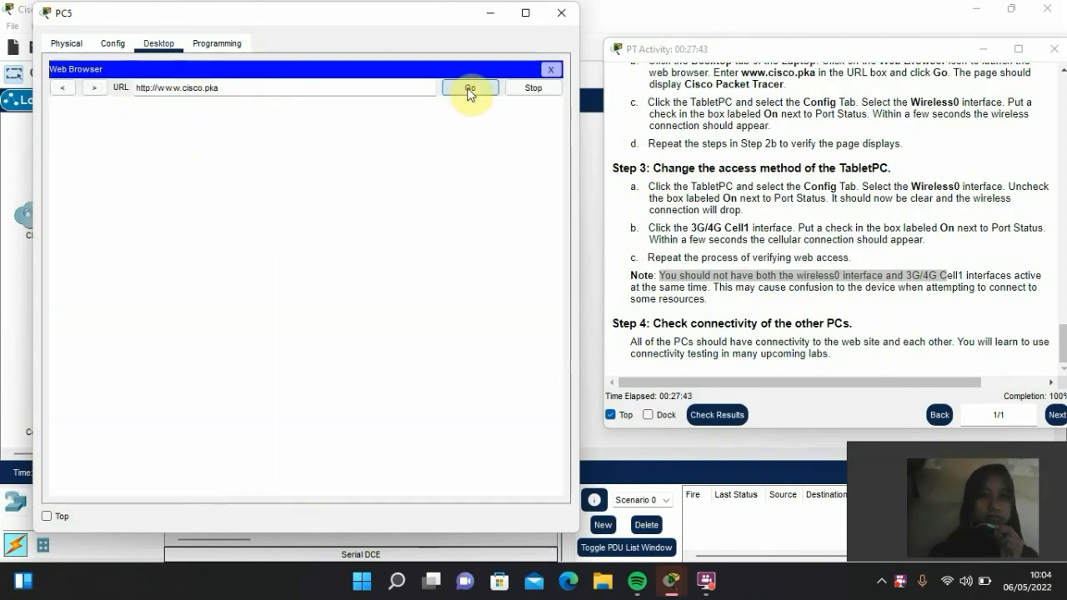
{"action": "left_click", "coordinate": [562, 13]}
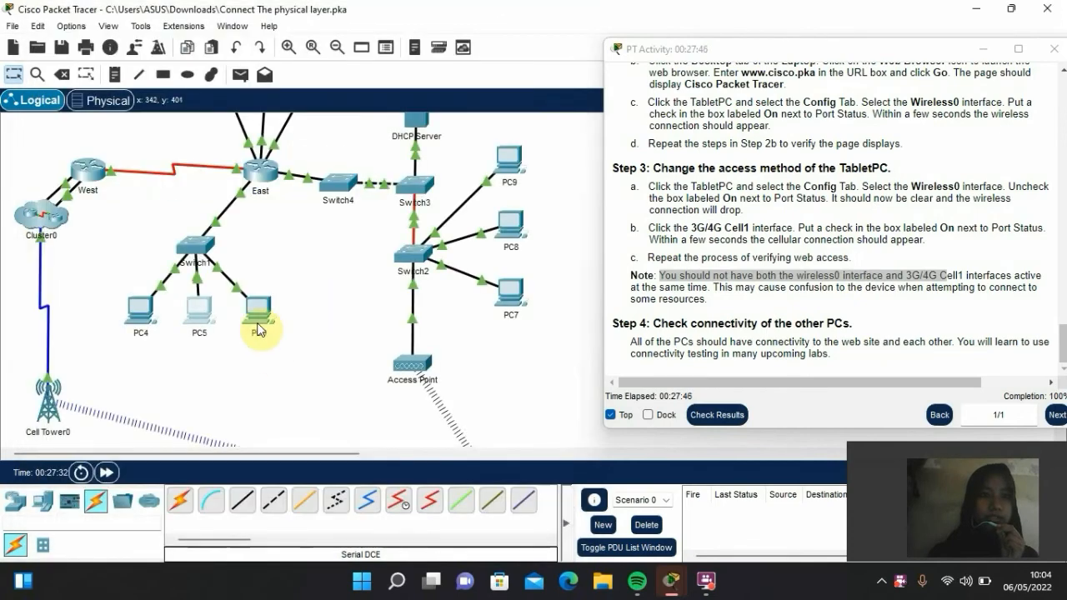
{"action": "left_click", "coordinate": [258, 312]}
{"action": "left_click_drag", "start_coordinate": [529, 19], "coordinate": [312, 19]}
{"action": "left_click", "coordinate": [167, 43]}
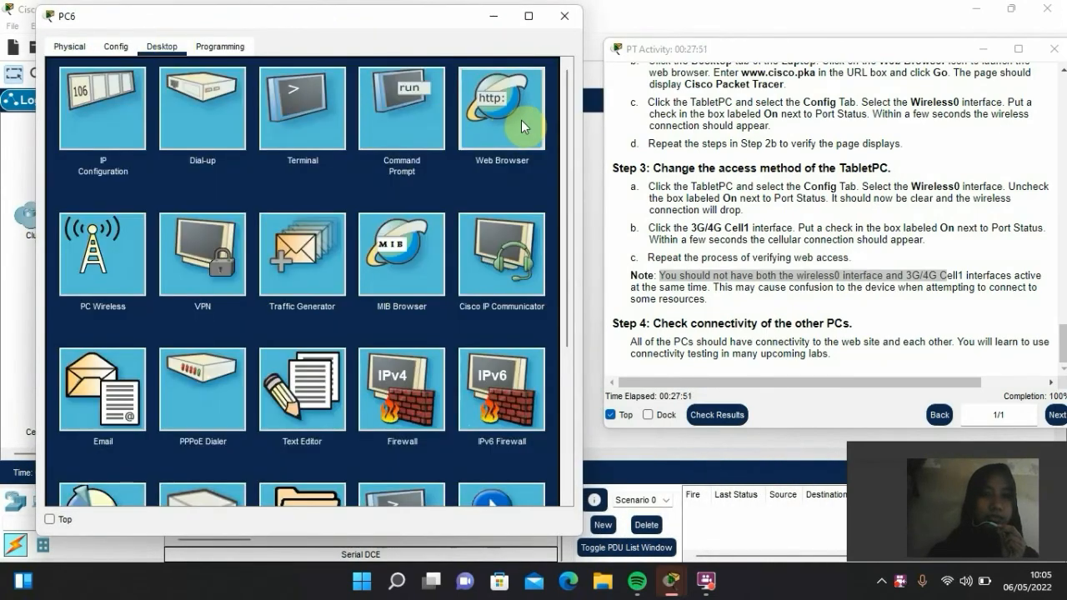
{"action": "left_click", "coordinate": [521, 120]}
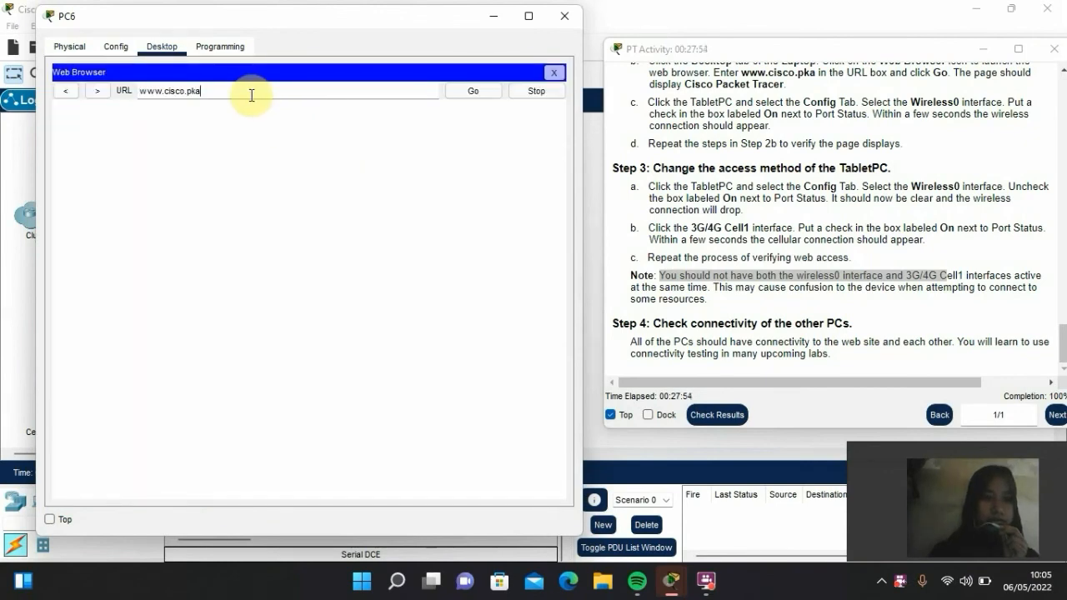
{"action": "left_click", "coordinate": [474, 92]}
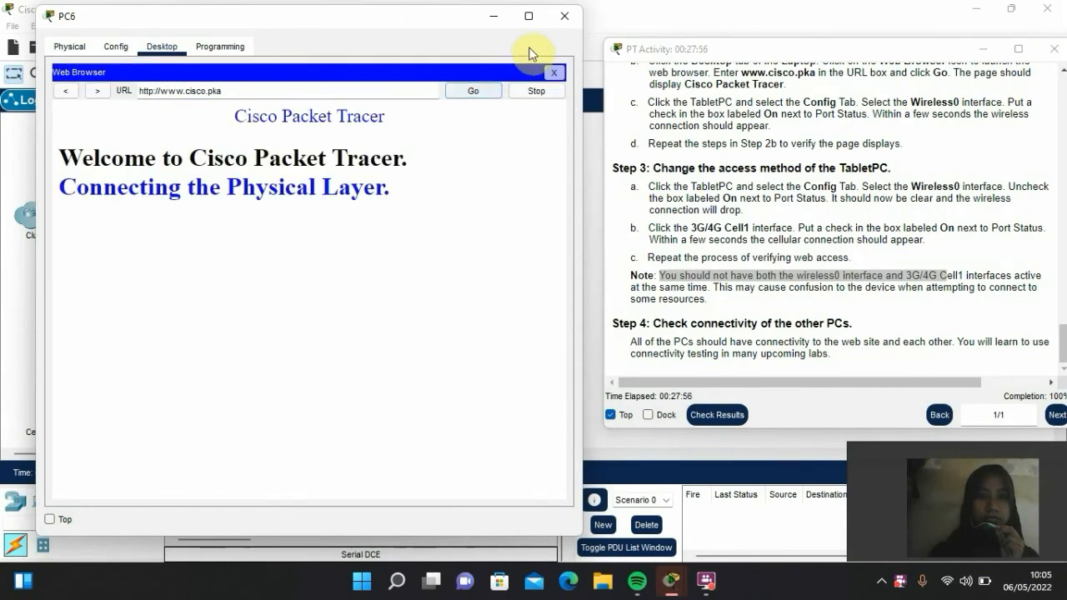
{"action": "left_click", "coordinate": [565, 16]}
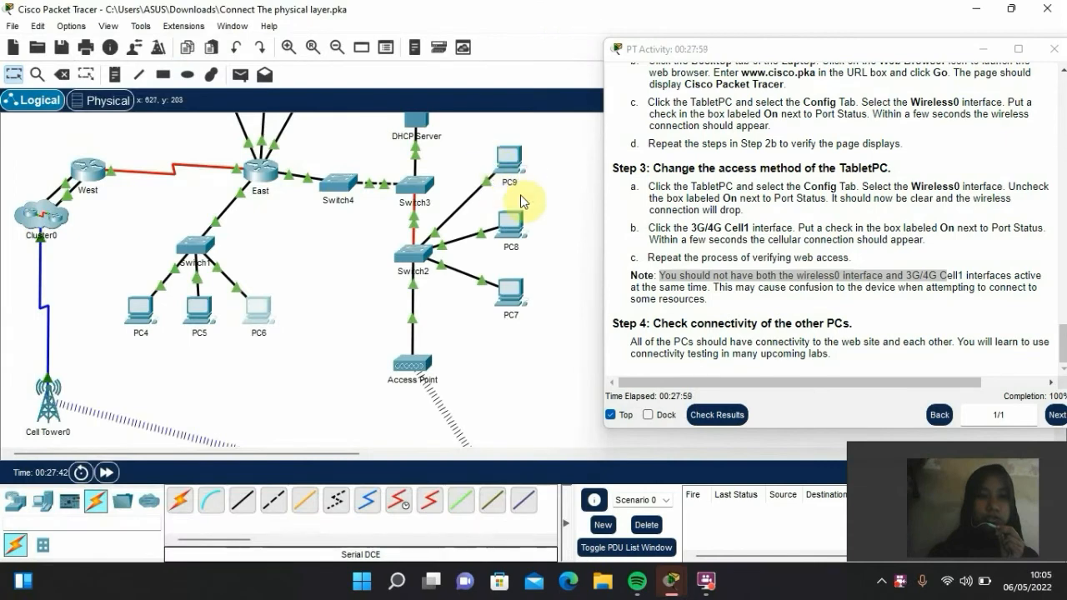
{"action": "left_click", "coordinate": [508, 292]}
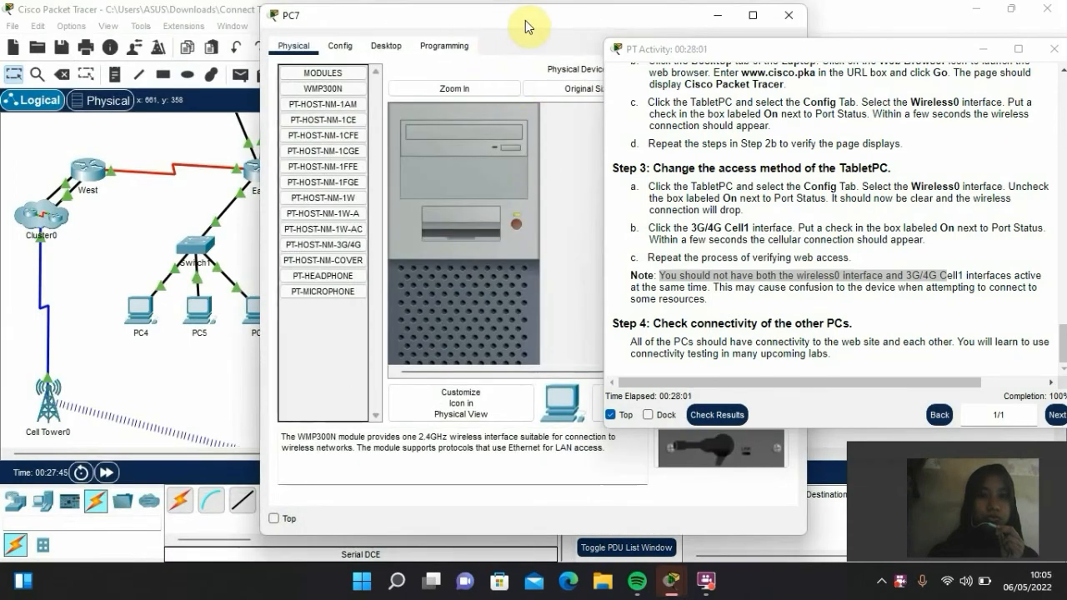
{"action": "left_click_drag", "start_coordinate": [526, 28], "coordinate": [322, 36]}
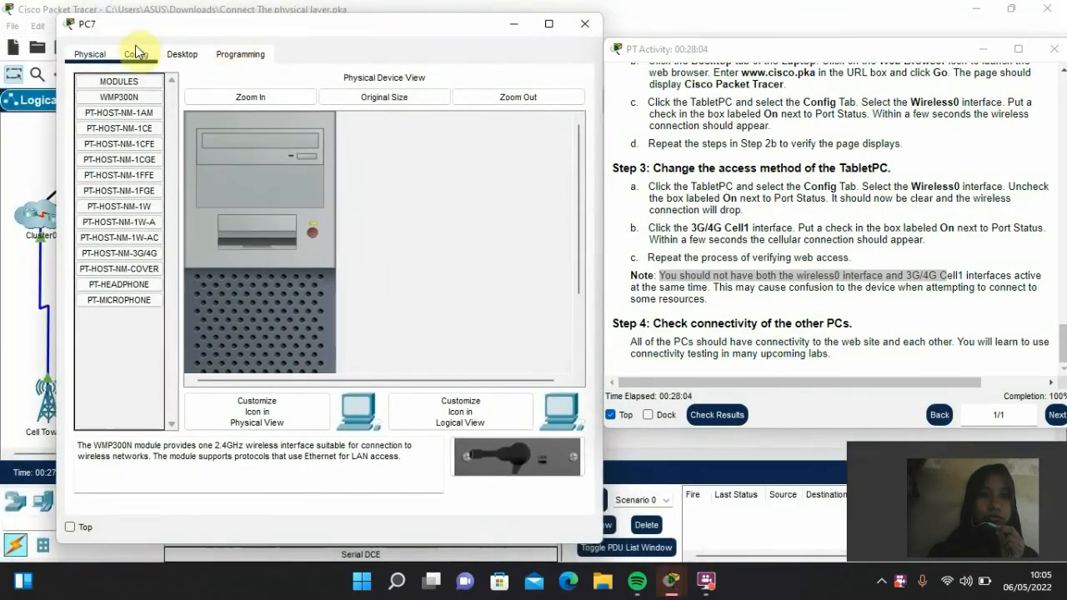
{"action": "left_click", "coordinate": [175, 56]}
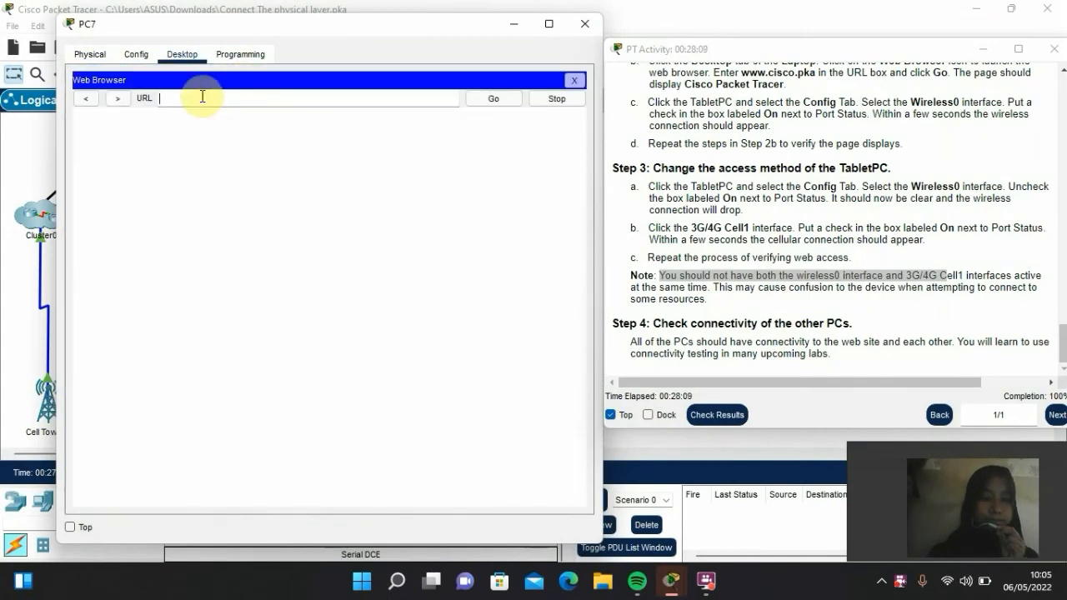
{"action": "left_click", "coordinate": [505, 98]}
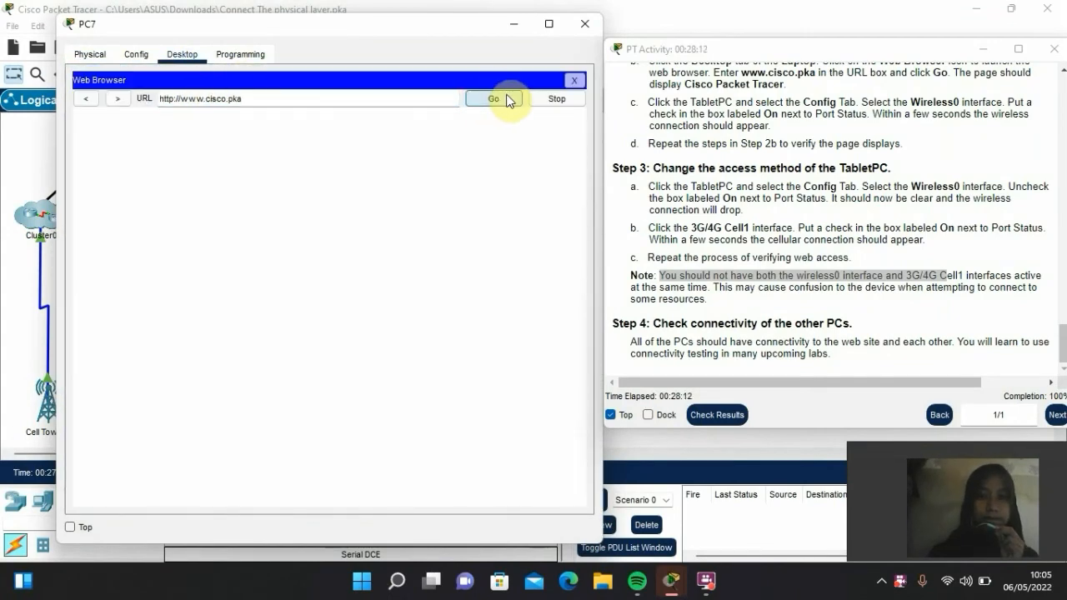
{"action": "left_click", "coordinate": [584, 24]}
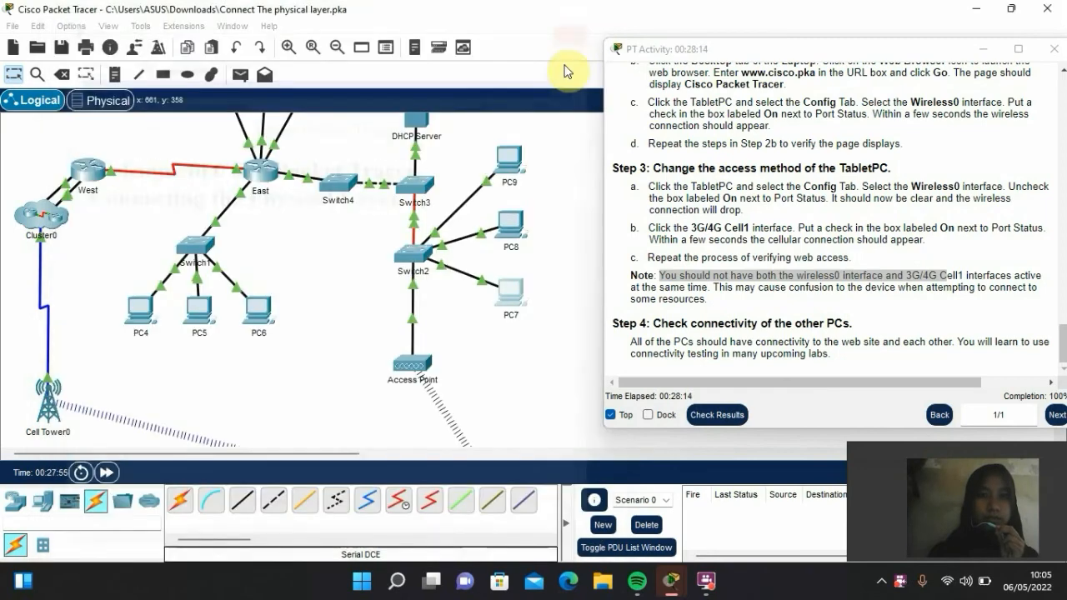
{"action": "left_click", "coordinate": [511, 227]}
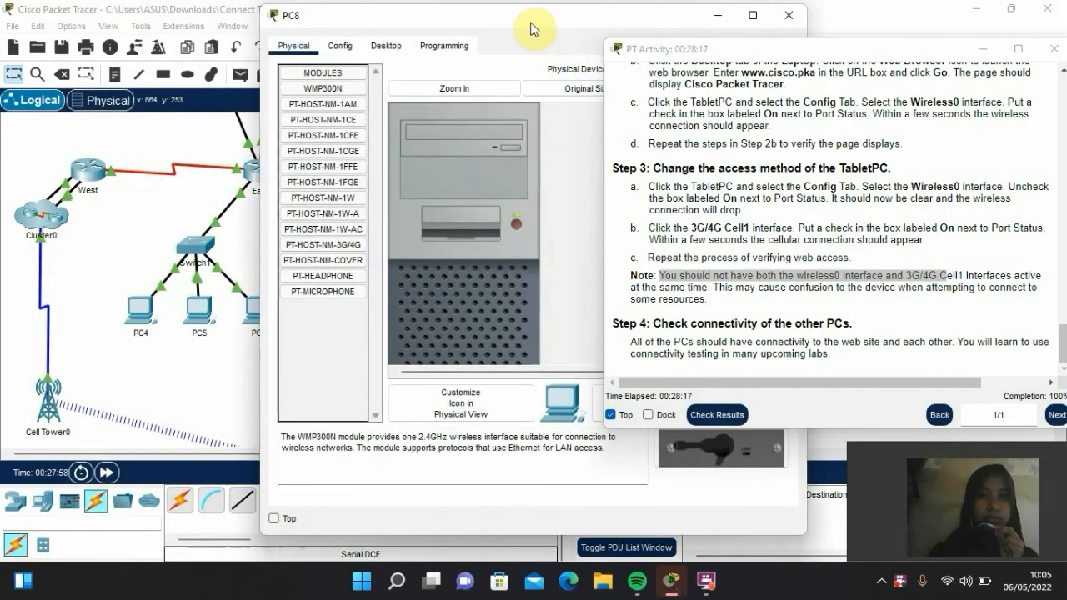
{"action": "left_click_drag", "start_coordinate": [528, 29], "coordinate": [295, 26]}
{"action": "left_click", "coordinate": [162, 43]}
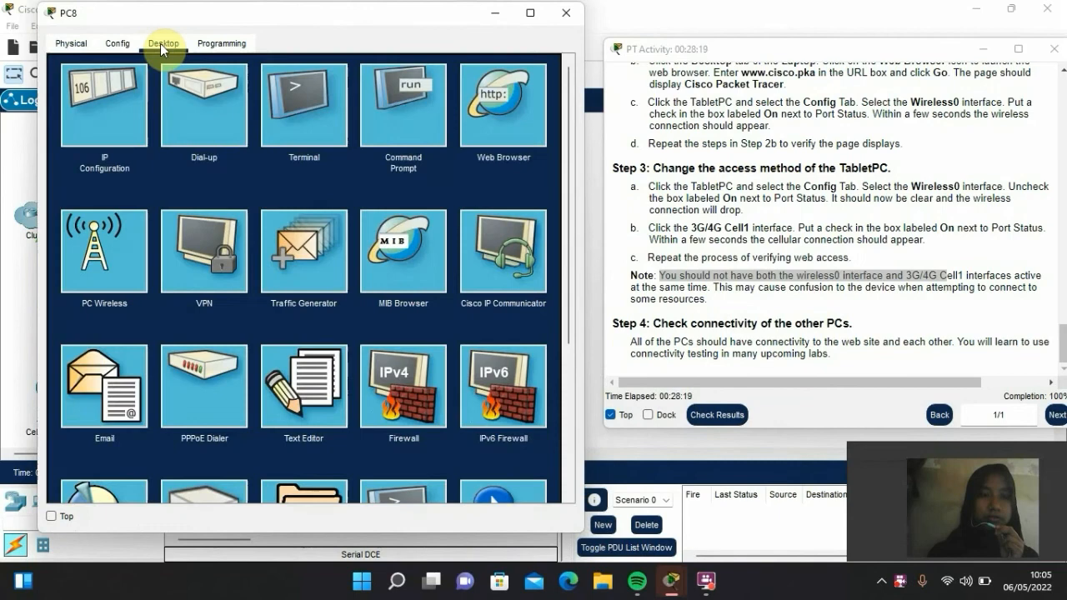
{"action": "left_click", "coordinate": [480, 118]}
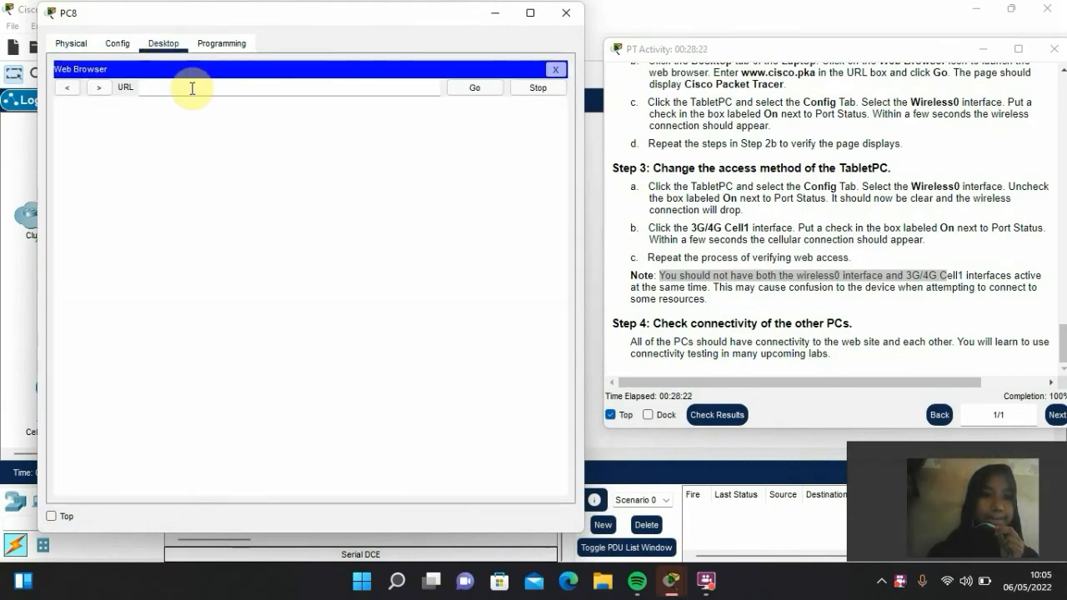
{"action": "left_click", "coordinate": [191, 89]}
{"action": "type", "text": "www.cisco.pka"}
{"action": "left_click", "coordinate": [494, 90]}
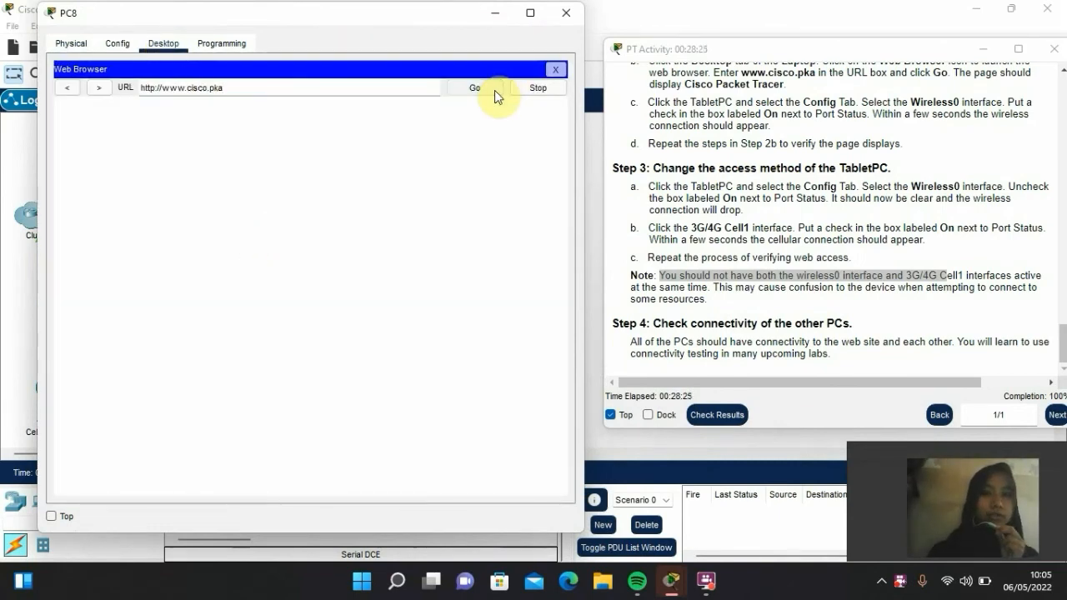
{"action": "left_click", "coordinate": [555, 69]}
{"action": "left_click", "coordinate": [506, 157]}
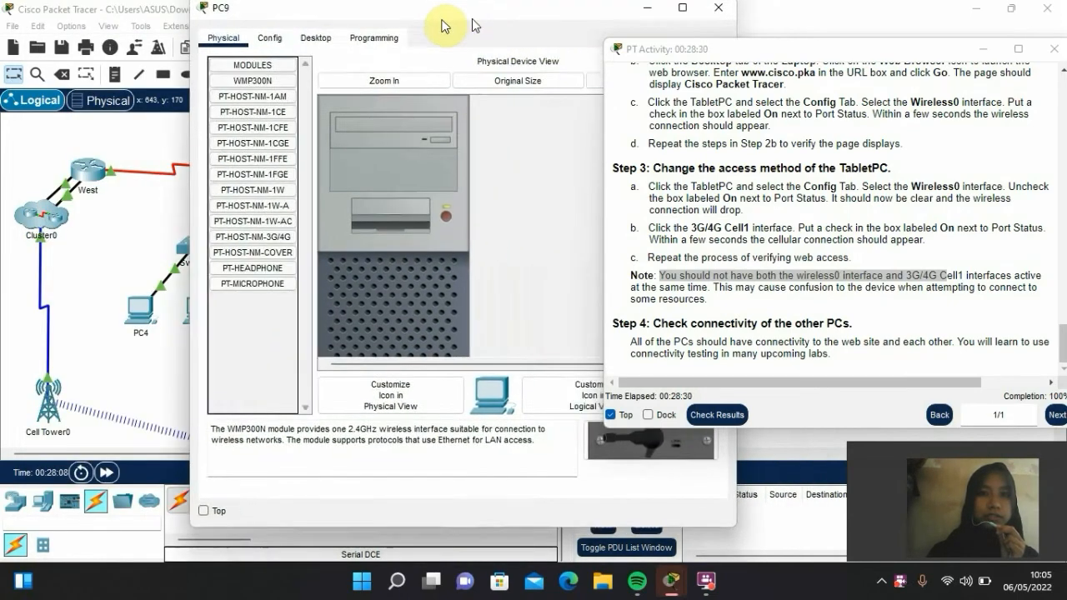
{"action": "left_click_drag", "start_coordinate": [473, 20], "coordinate": [286, 29]}
{"action": "left_click", "coordinate": [125, 44]}
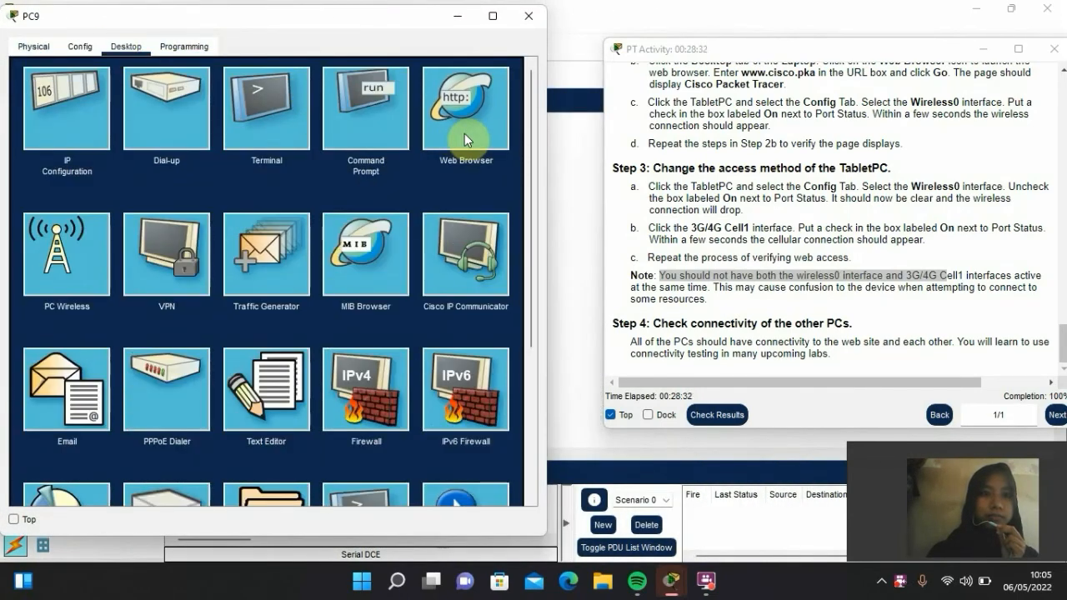
{"action": "left_click", "coordinate": [465, 140]}
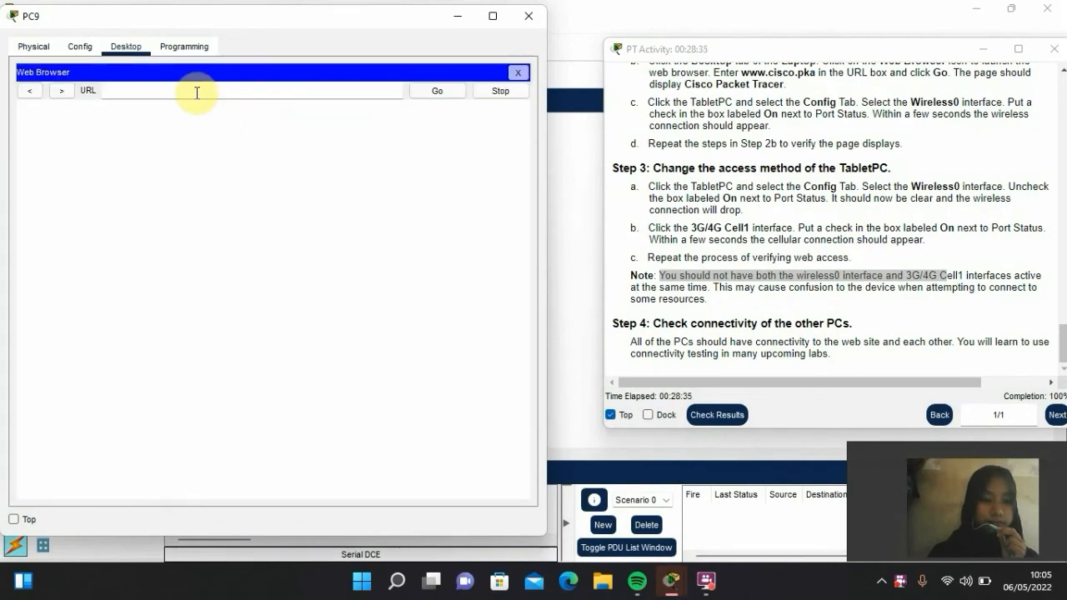
{"action": "left_click", "coordinate": [444, 91]}
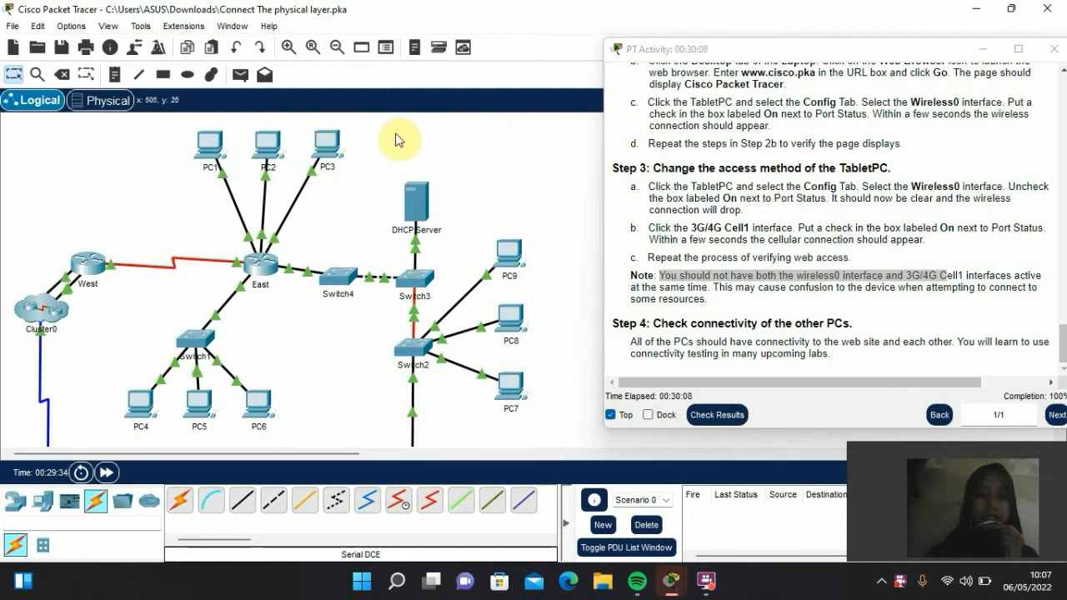
Look up PC1's IPv4 address in its IP configuration, and close PC1's window
{"action": "left_click", "coordinate": [211, 150]}
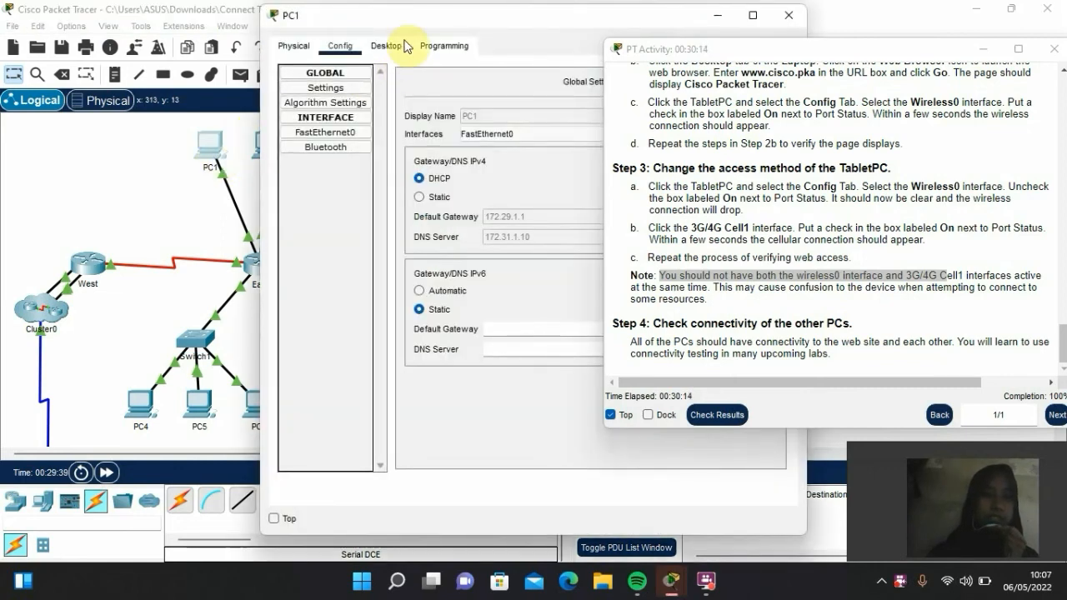
{"action": "left_click_drag", "start_coordinate": [397, 20], "coordinate": [188, 24]}
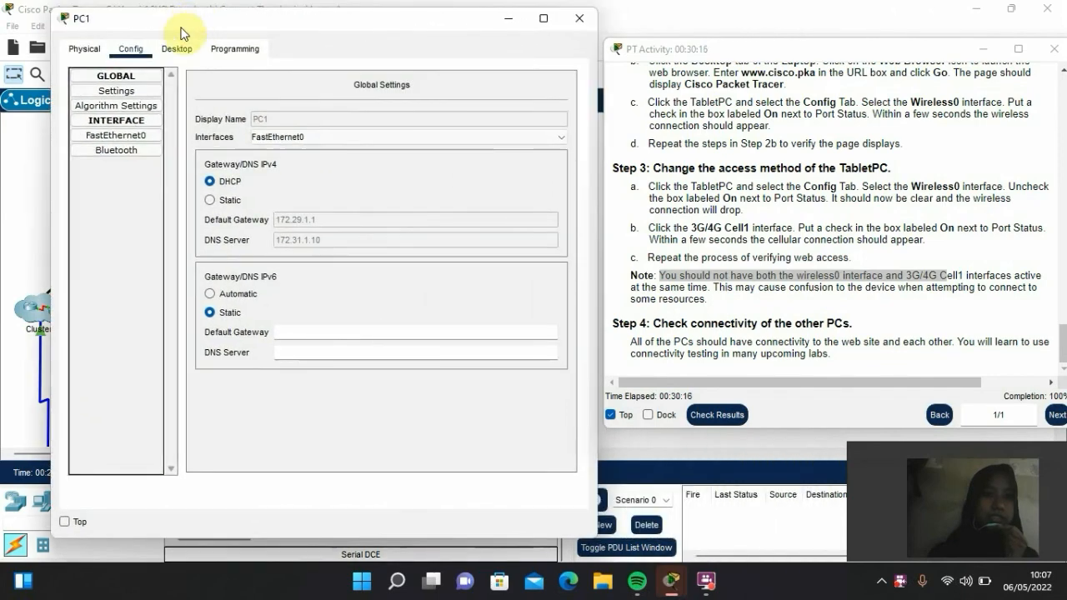
{"action": "left_click", "coordinate": [179, 50]}
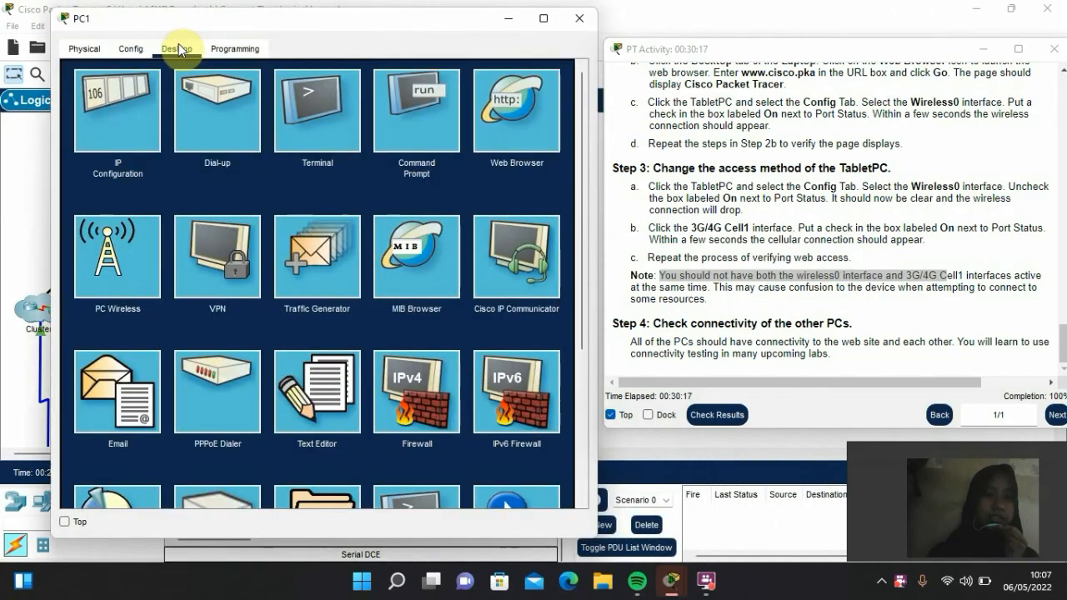
{"action": "left_click", "coordinate": [118, 137]}
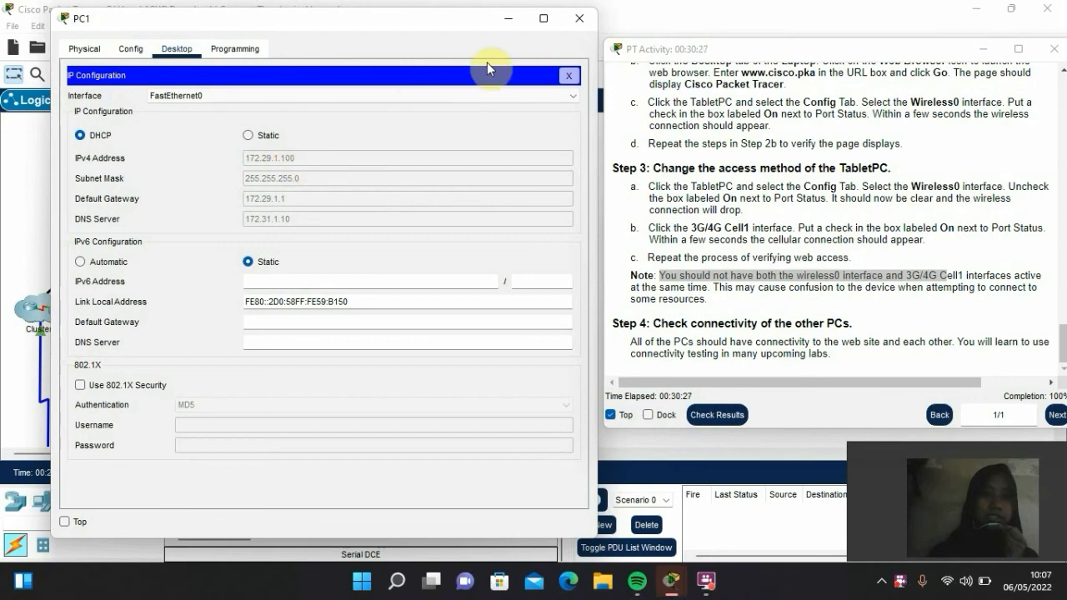
{"action": "left_click", "coordinate": [581, 18]}
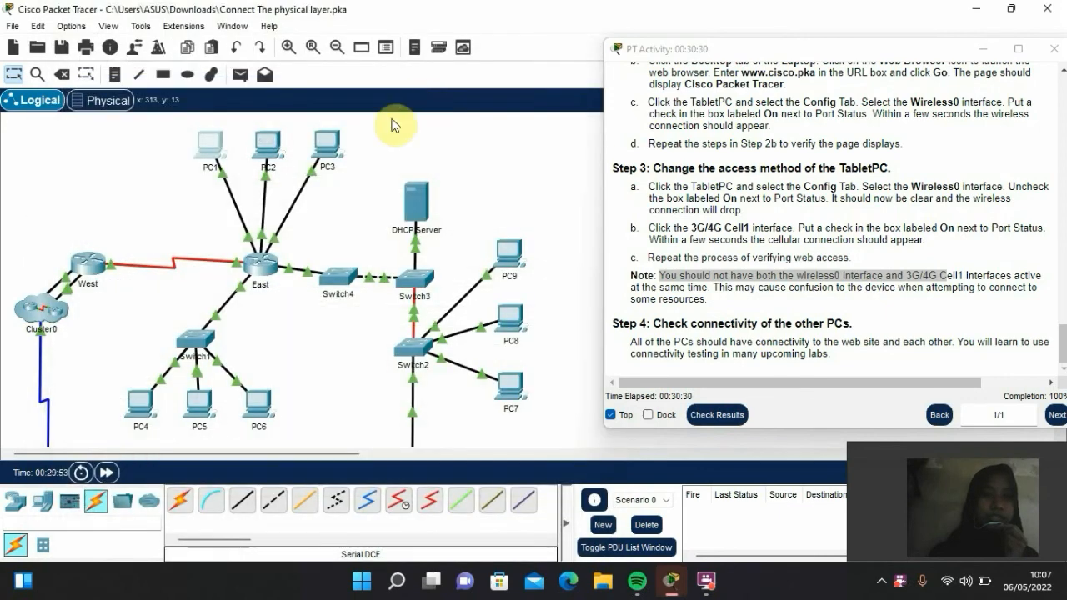
Ping PC1 at 172.29.1.100 from PC3's command prompt, review the replies, and close PC3's window
{"action": "left_click", "coordinate": [327, 147]}
{"action": "left_click_drag", "start_coordinate": [448, 31], "coordinate": [281, 28]}
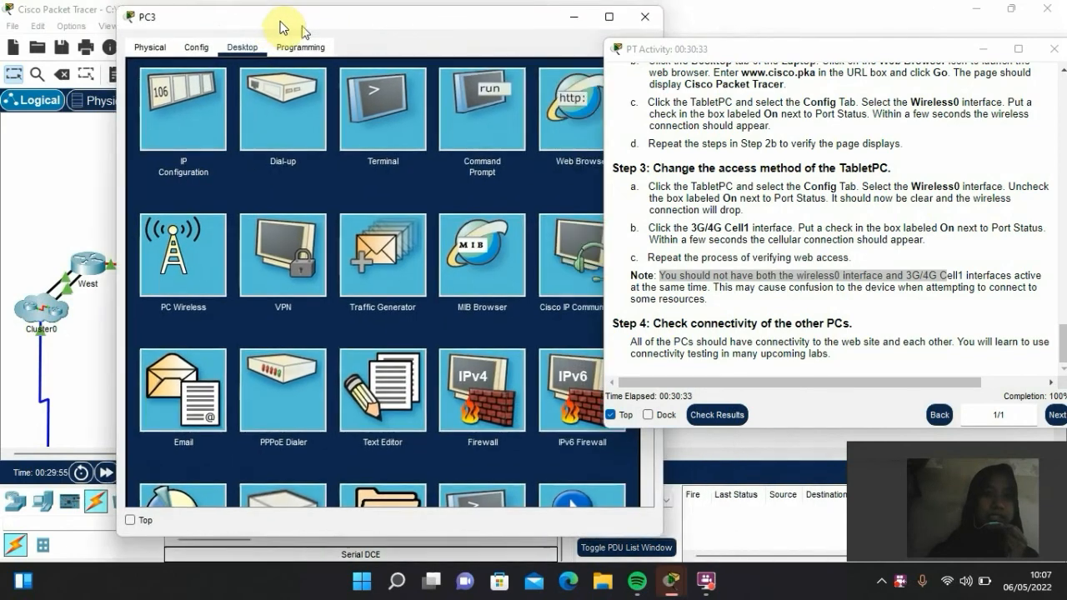
{"action": "left_click", "coordinate": [416, 98]}
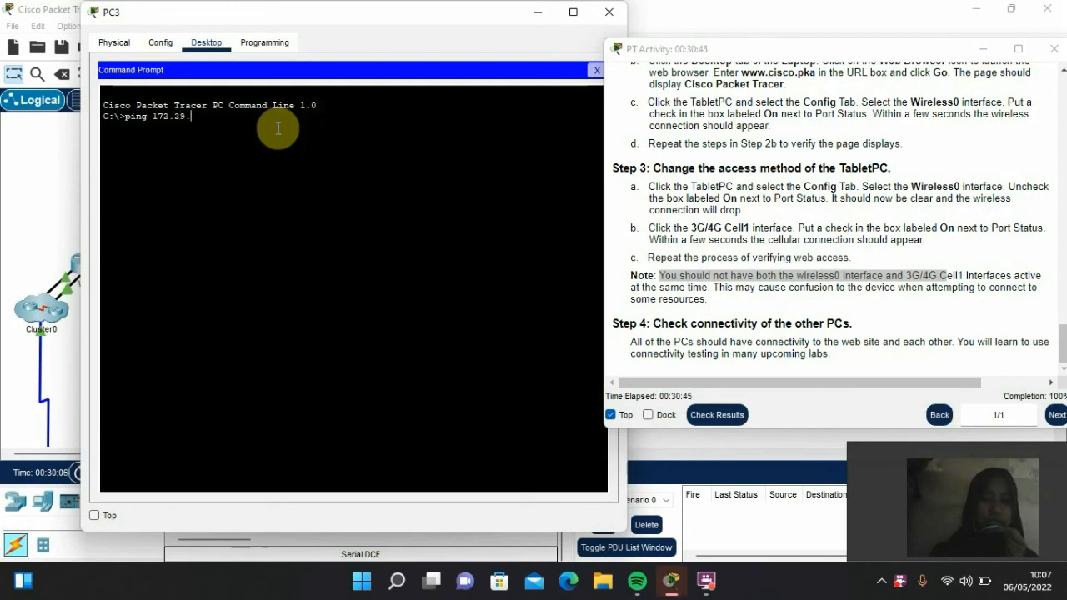
{"action": "type", "text": ".100"}
{"action": "key", "text": "Return"}
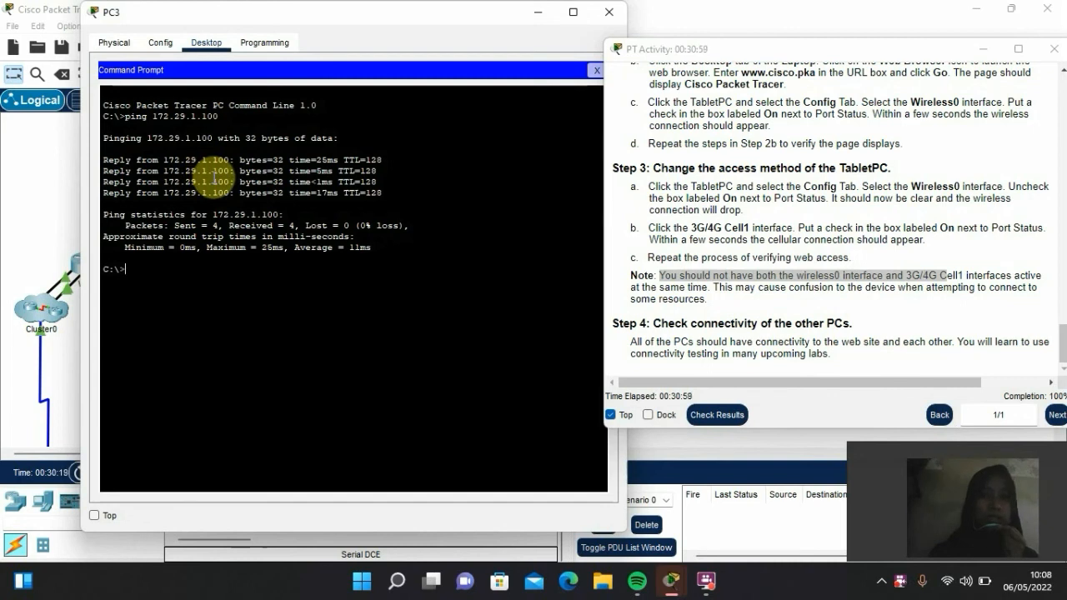
{"action": "left_click_drag", "start_coordinate": [230, 171], "coordinate": [268, 227]}
{"action": "left_click", "coordinate": [310, 237]}
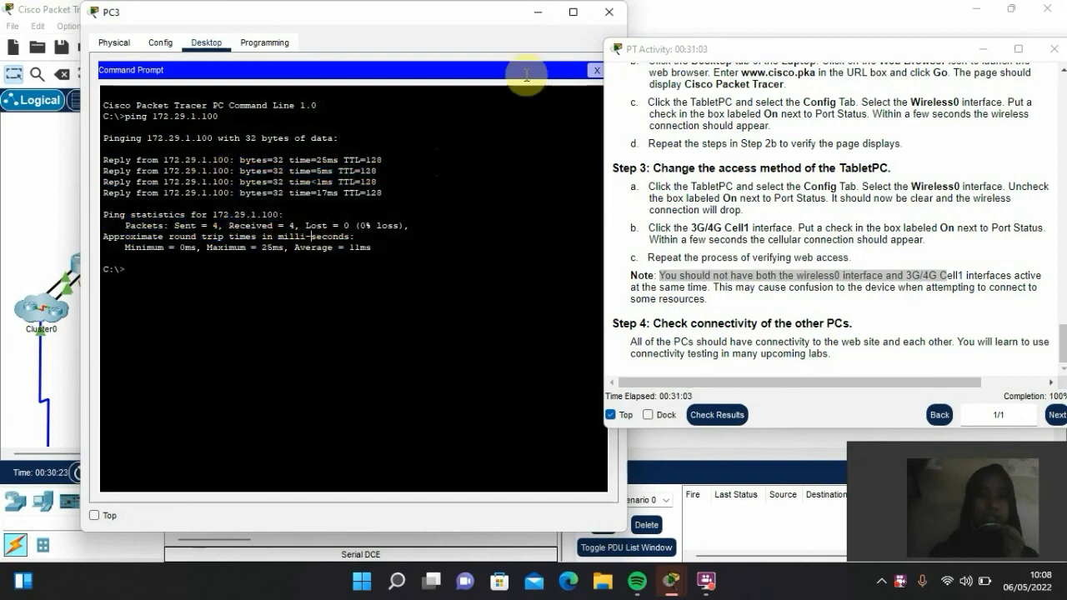
{"action": "left_click", "coordinate": [611, 20]}
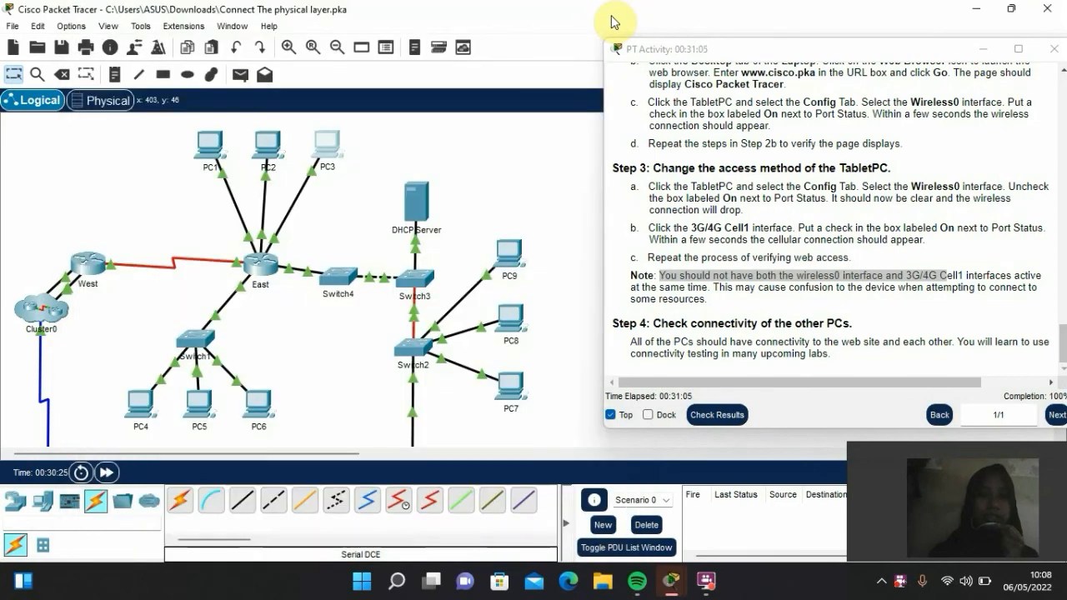